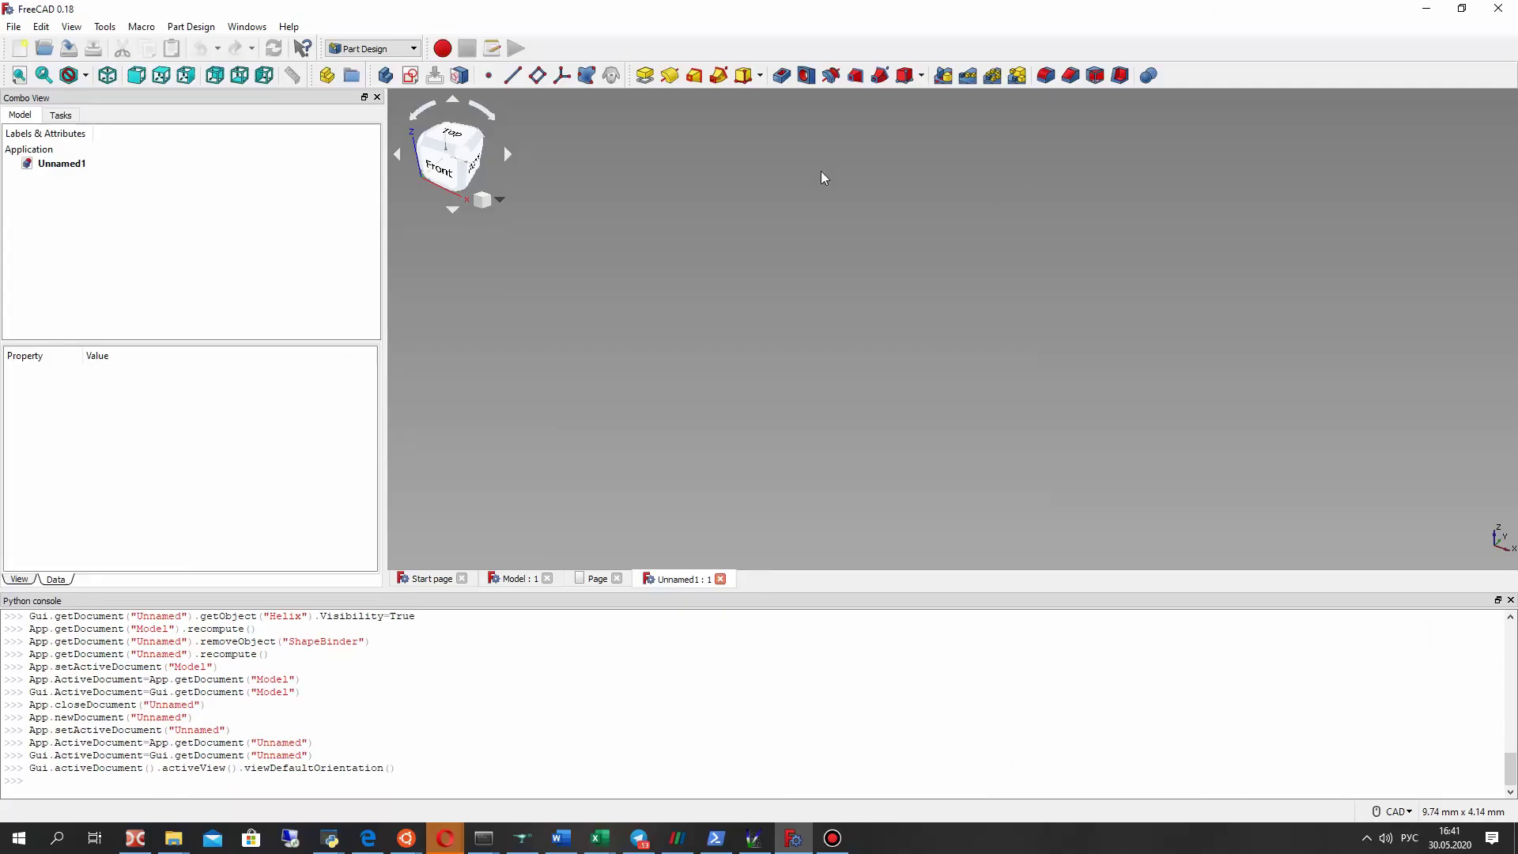
Step: Create a helix primitive in the Part workbench with a 40 mm pitch, 100 mm height and 4 mm radius
{"action": "left_click", "coordinate": [370, 49]}
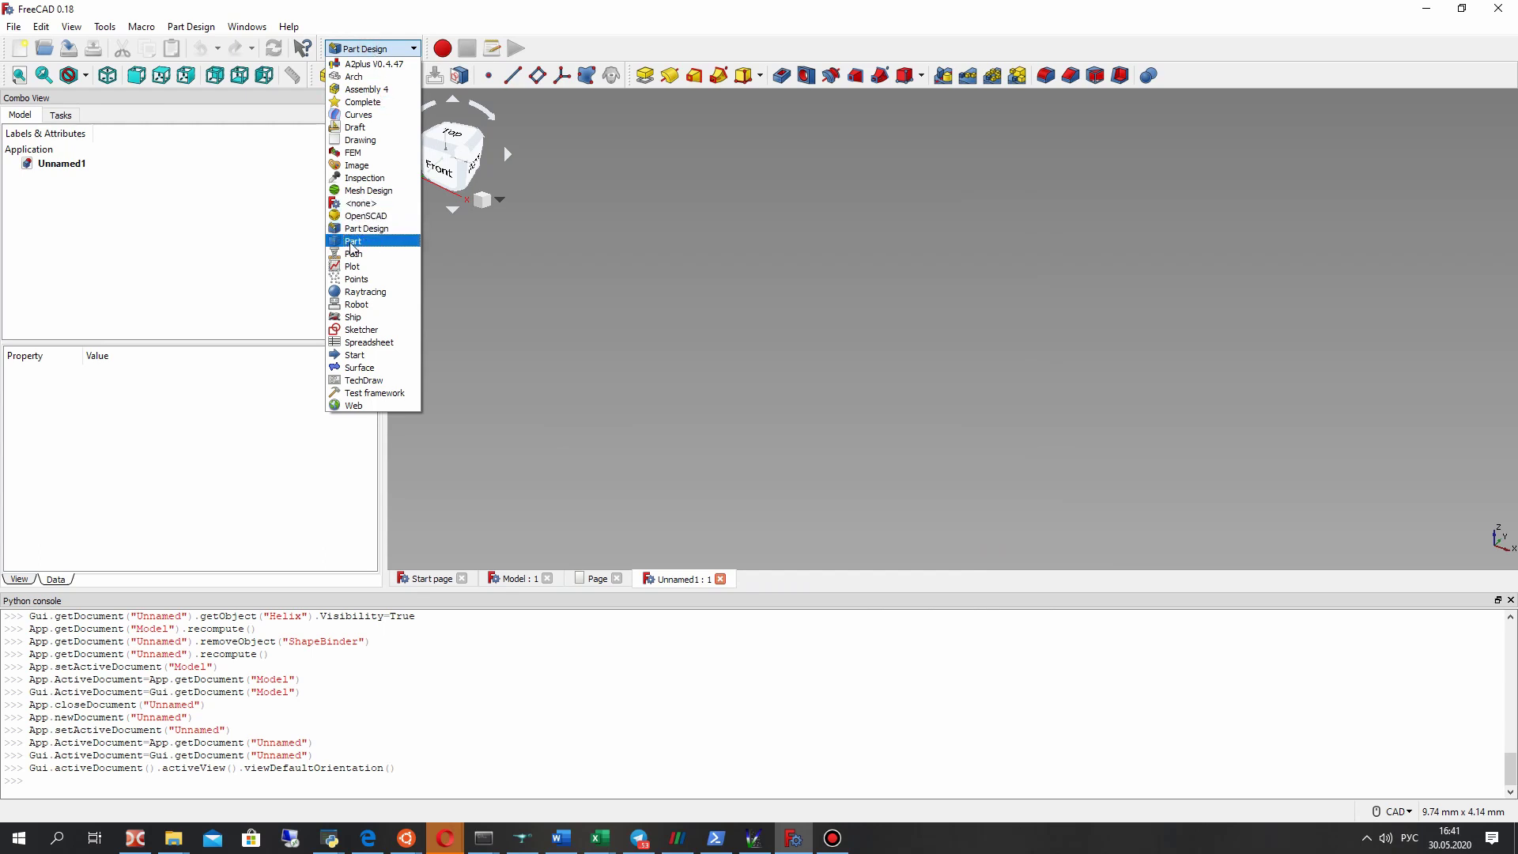
{"action": "left_click", "coordinate": [354, 241]}
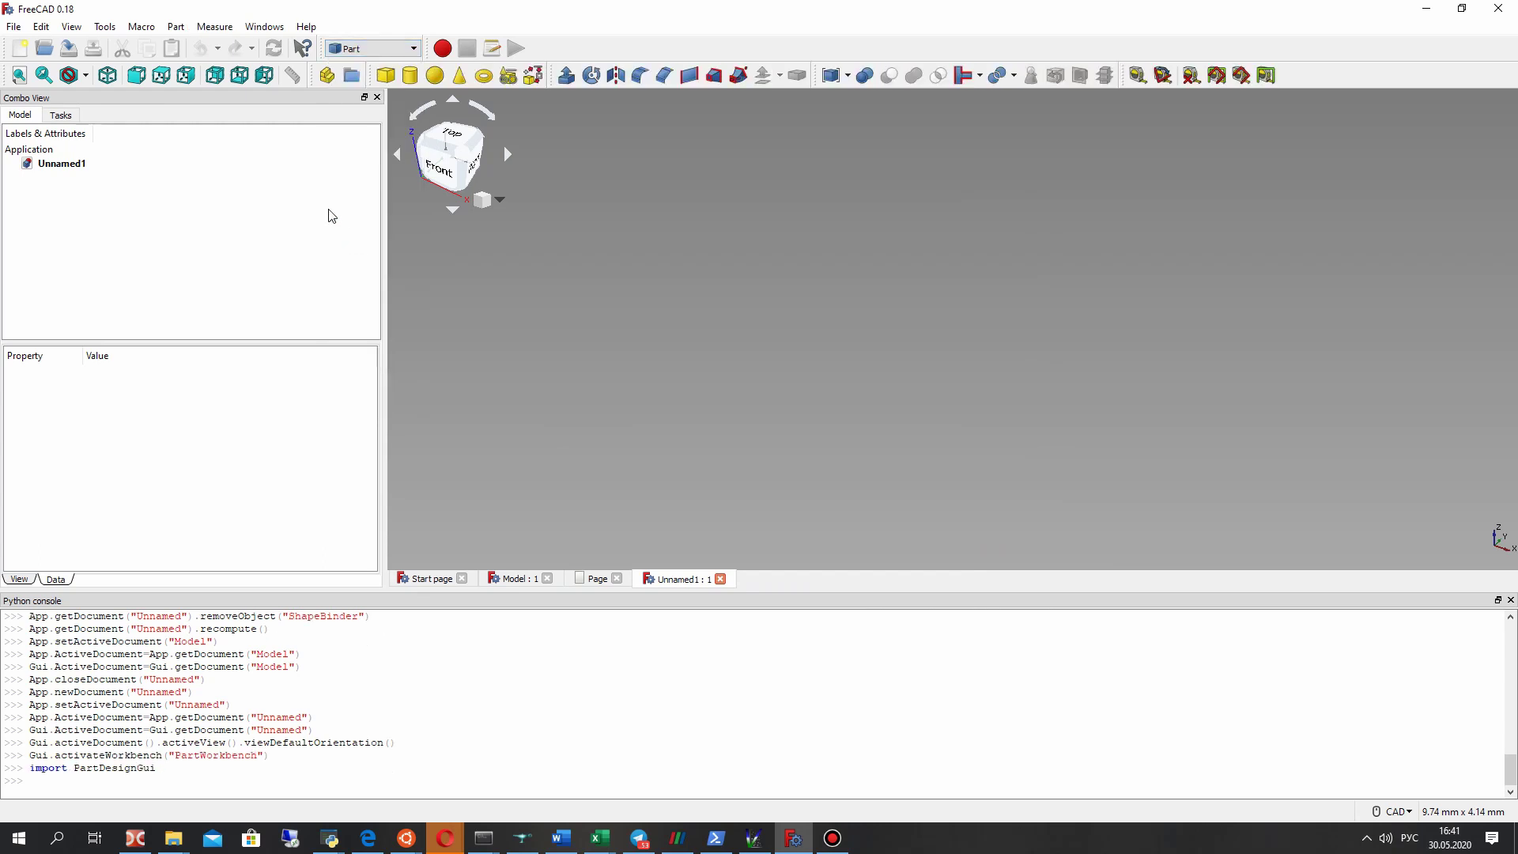
{"action": "left_click", "coordinate": [508, 76]}
{"action": "left_click", "coordinate": [72, 210]}
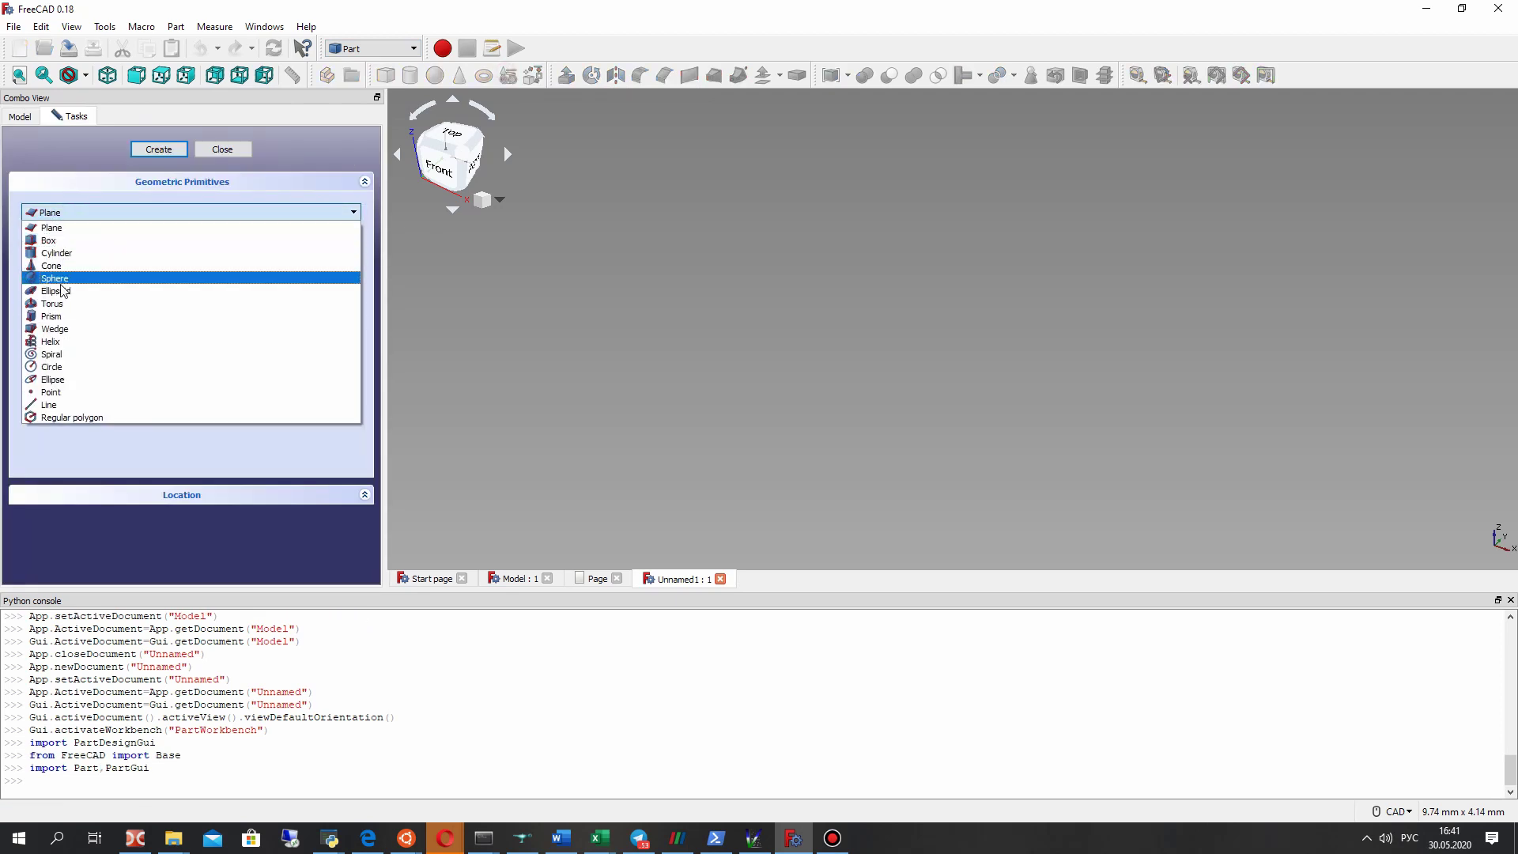
{"action": "left_click", "coordinate": [54, 343]}
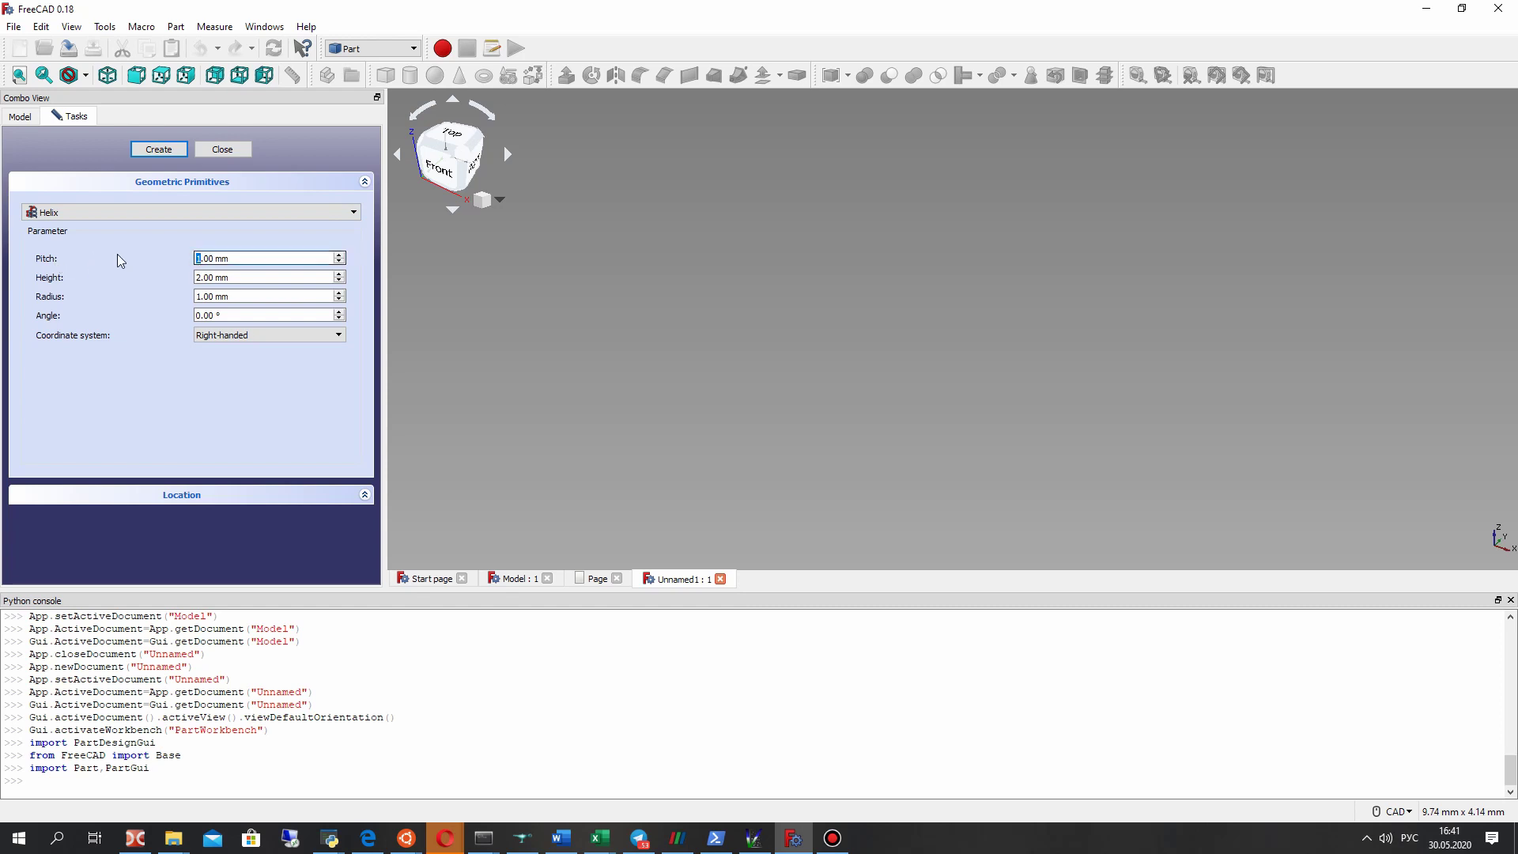
{"action": "type", "text": "40"}
{"action": "left_click", "coordinate": [199, 296]}
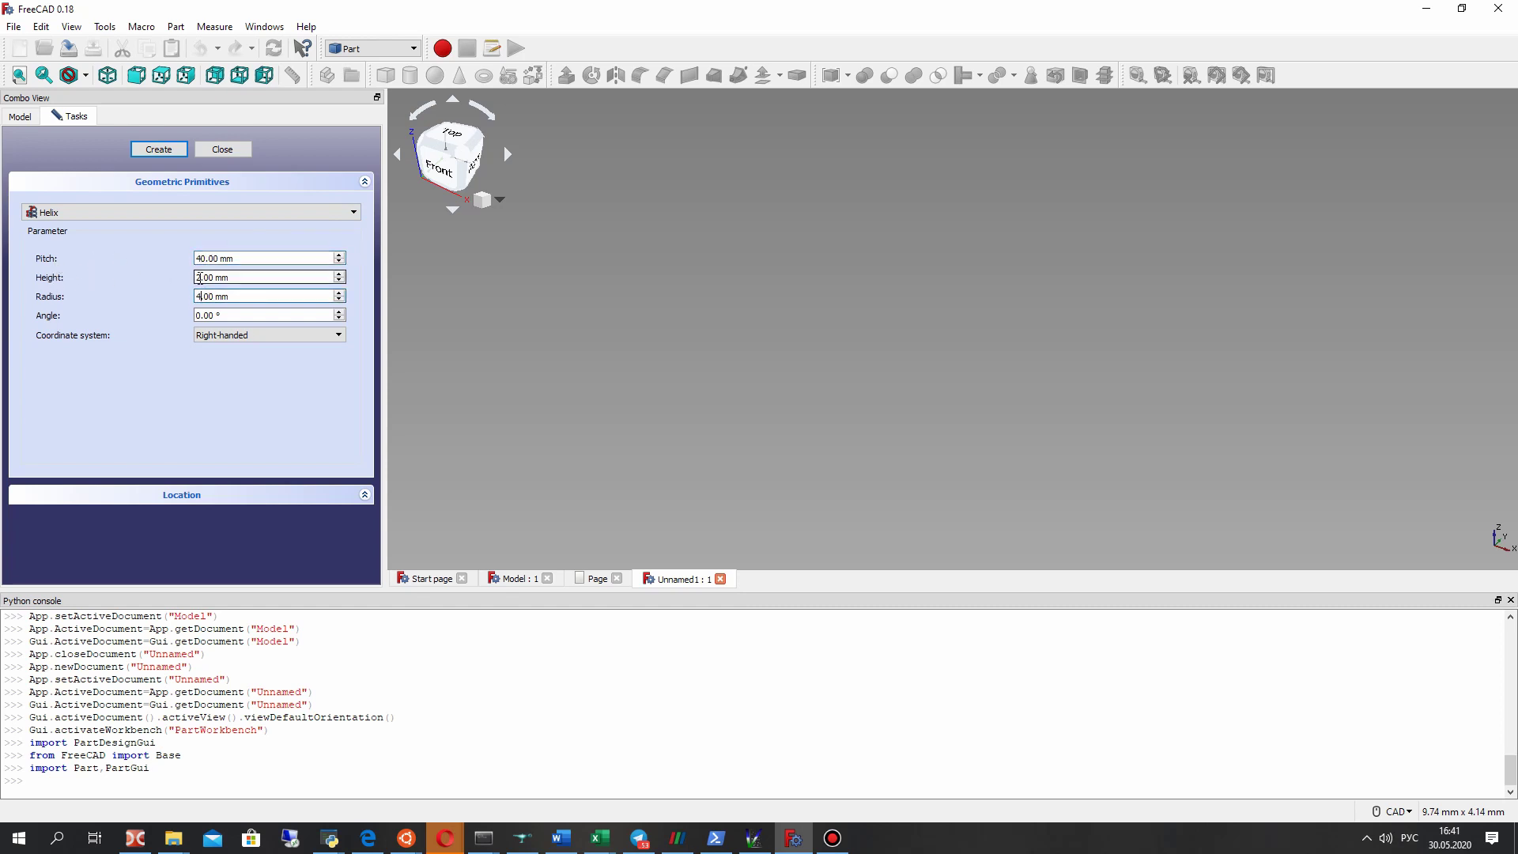
{"action": "type", "text": "100"}
{"action": "left_click", "coordinate": [153, 151]}
{"action": "middle_click_drag", "start_coordinate": [928, 196], "coordinate": [583, 205]}
{"action": "left_click", "coordinate": [224, 150]}
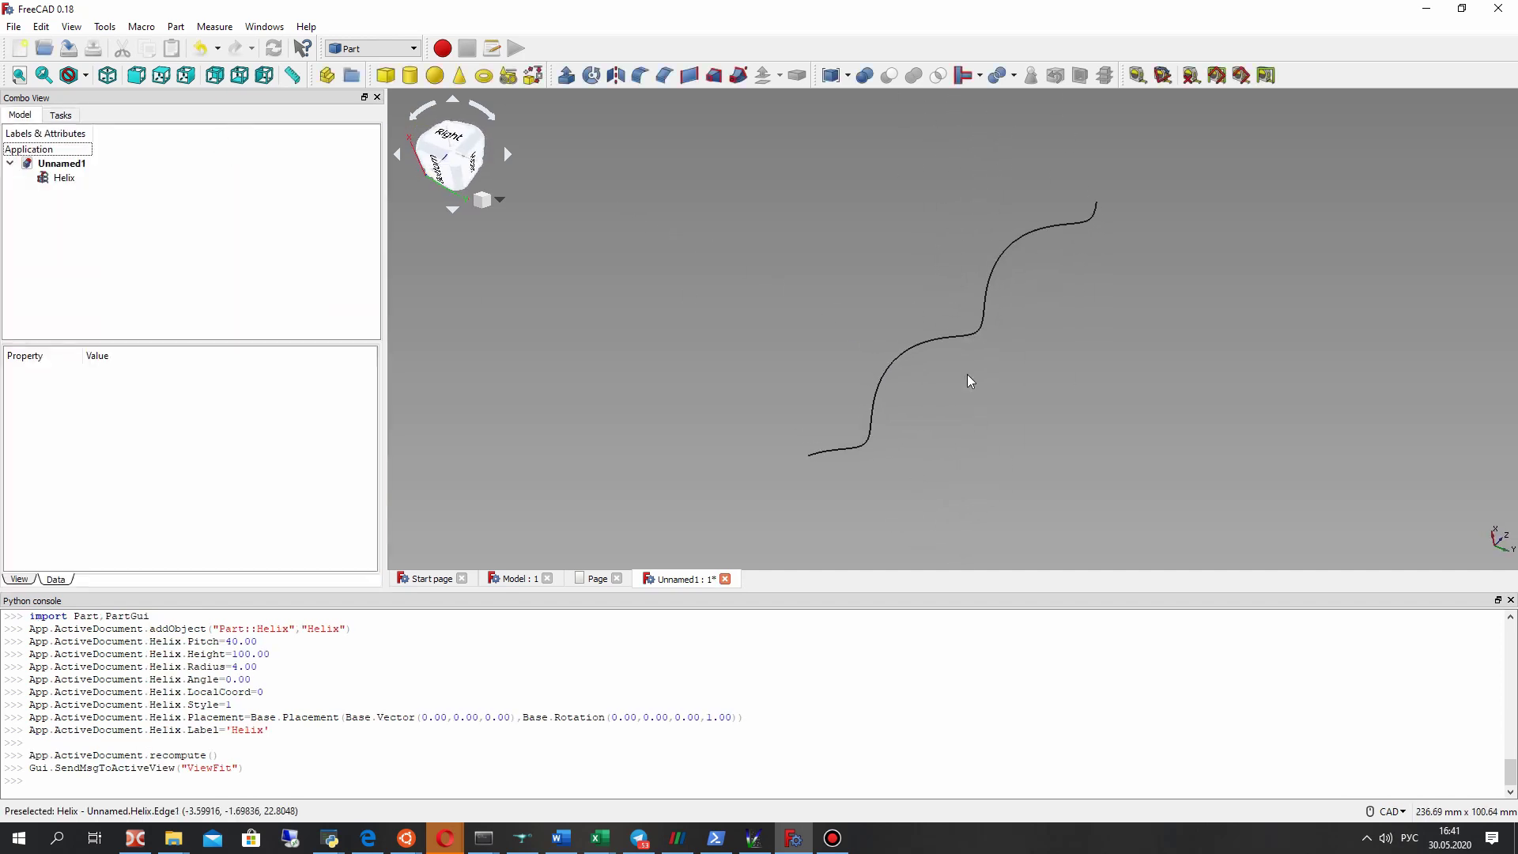
Step: Switch to the Part Design workbench and create a new body
{"action": "left_click", "coordinate": [64, 178]}
{"action": "left_click", "coordinate": [122, 251]}
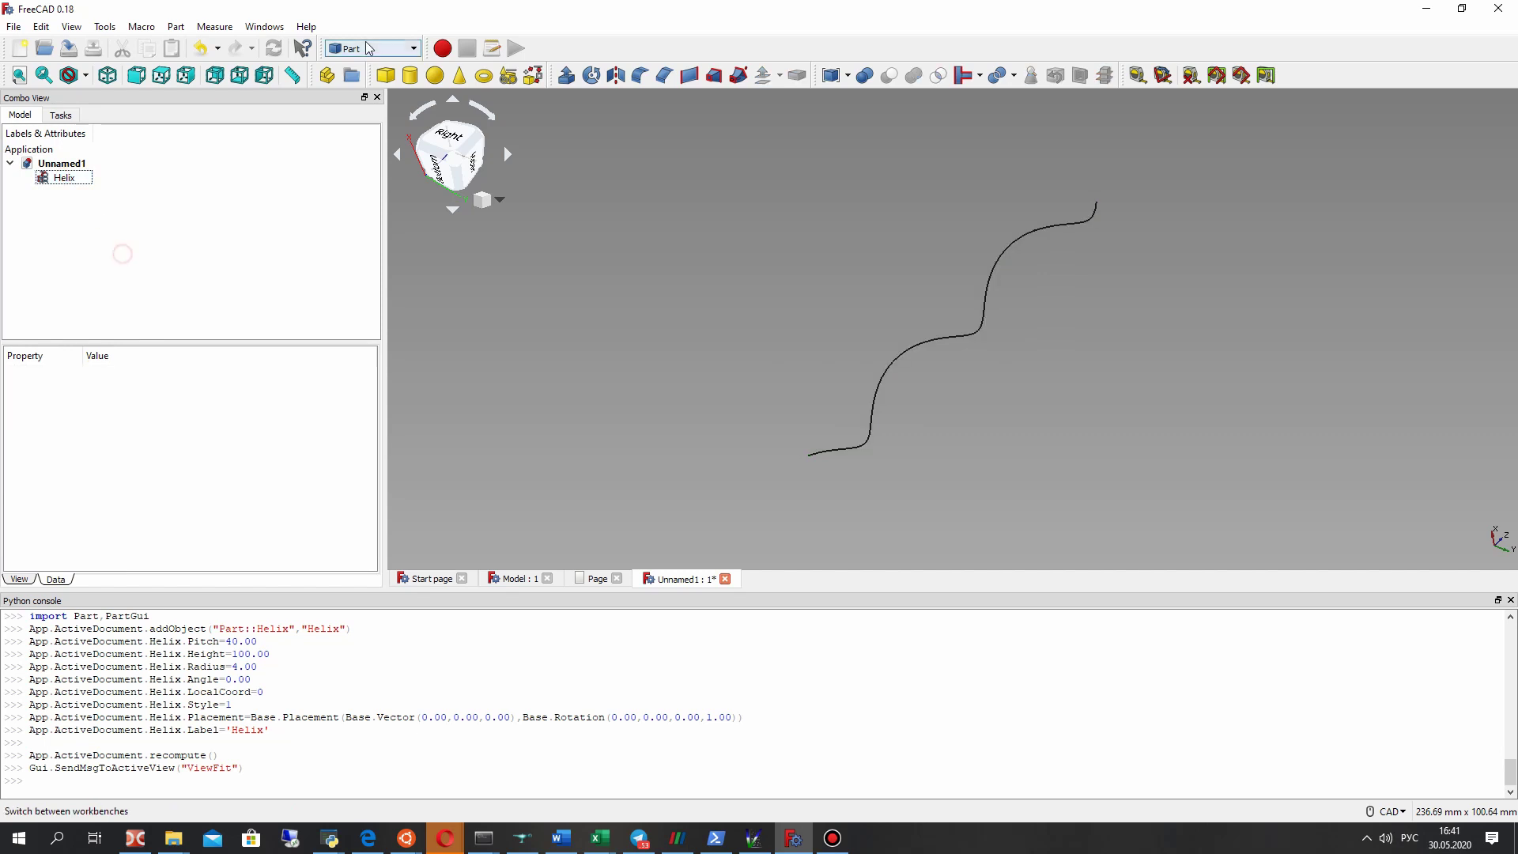
{"action": "left_click", "coordinate": [371, 48]}
{"action": "left_click", "coordinate": [349, 230]}
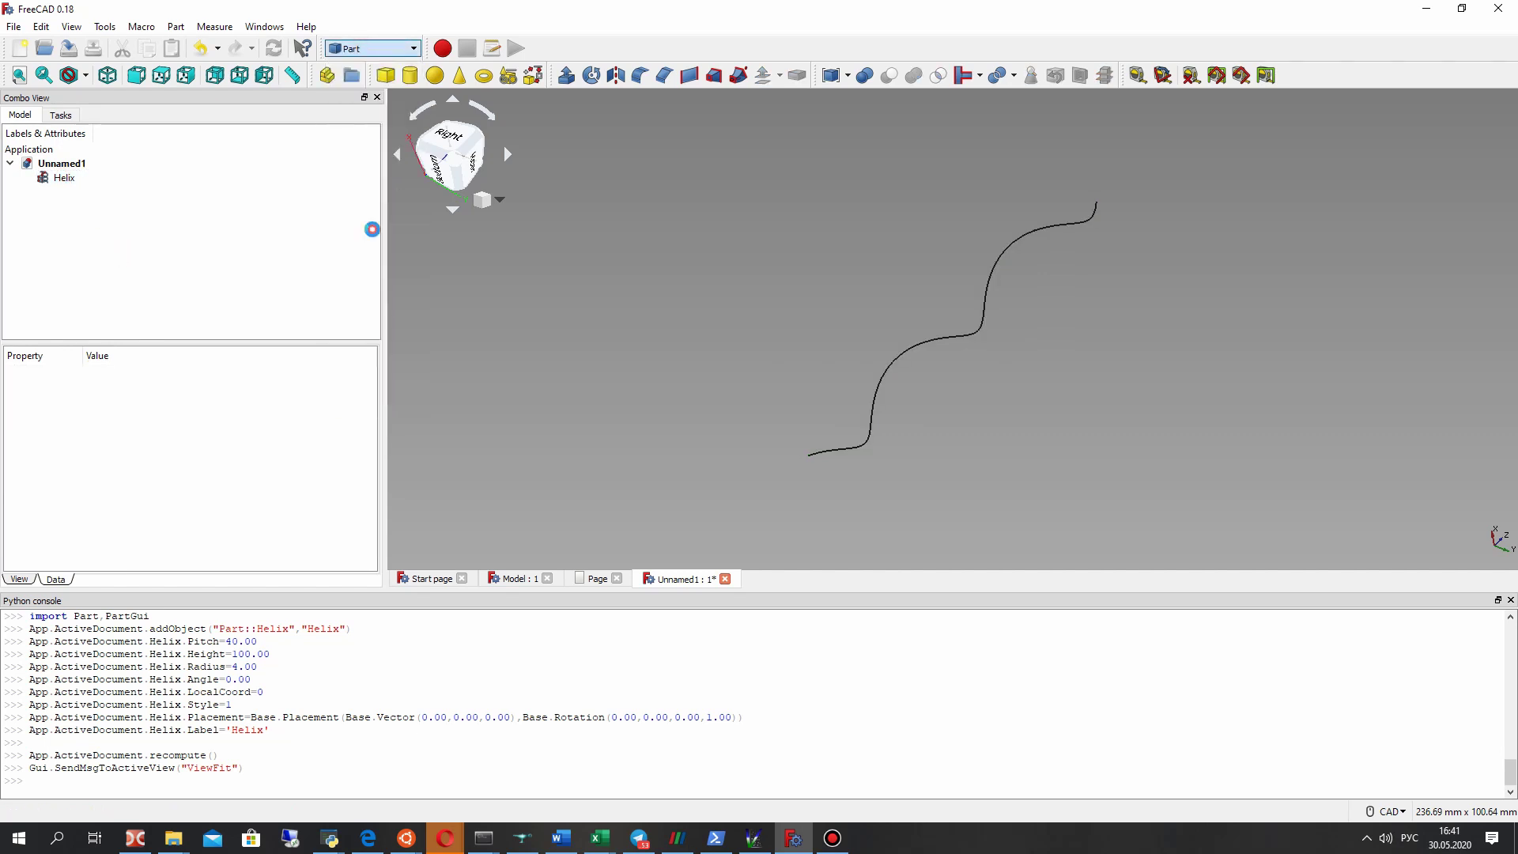
{"action": "left_click", "coordinate": [46, 164]}
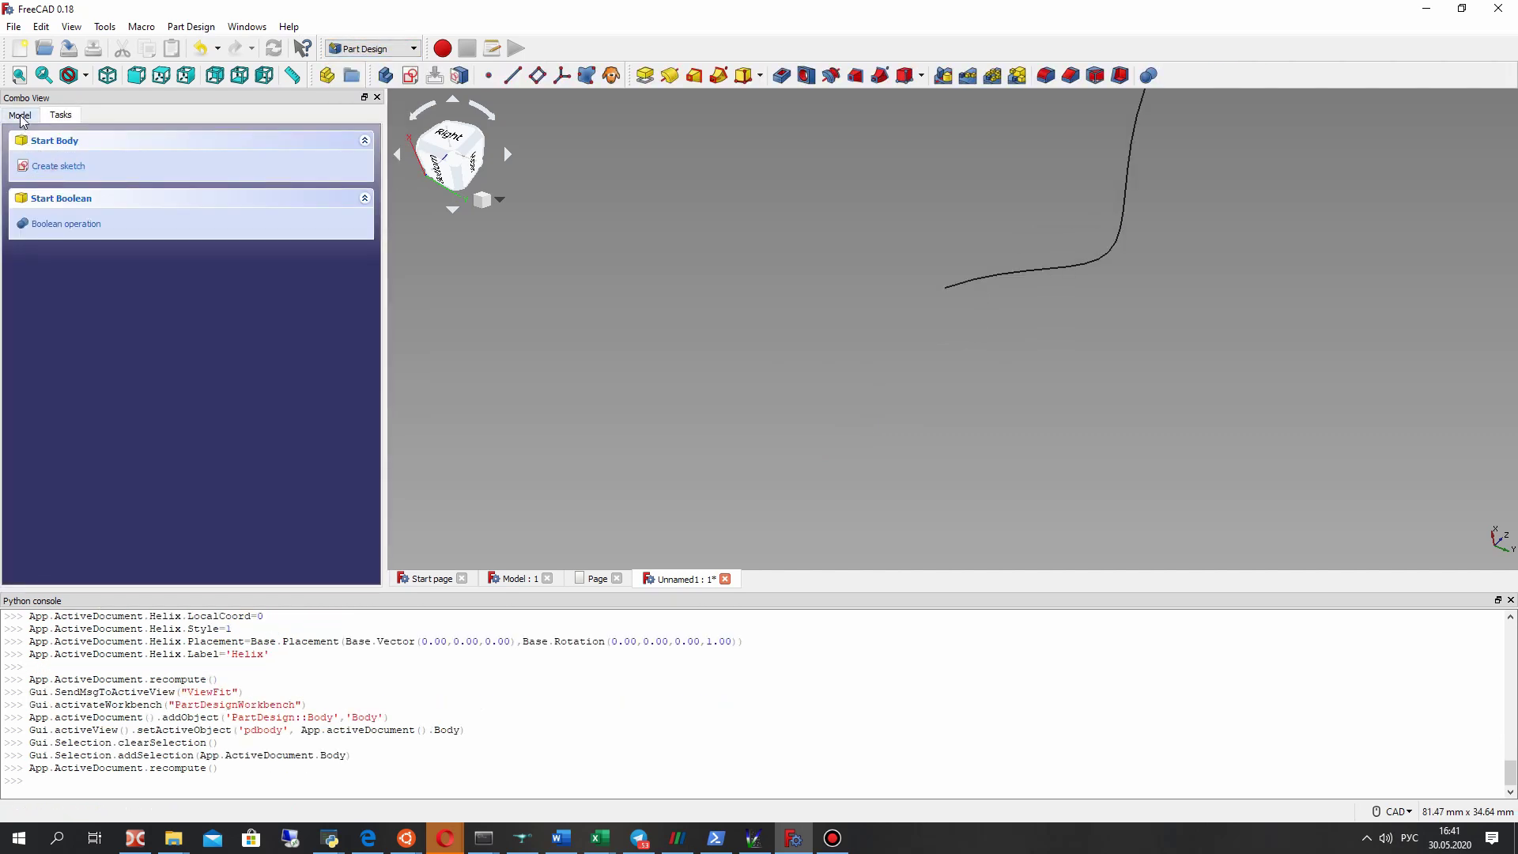
Step: Move the helix into the new body as its base feature
{"action": "left_click", "coordinate": [22, 115]}
{"action": "left_click", "coordinate": [64, 178]}
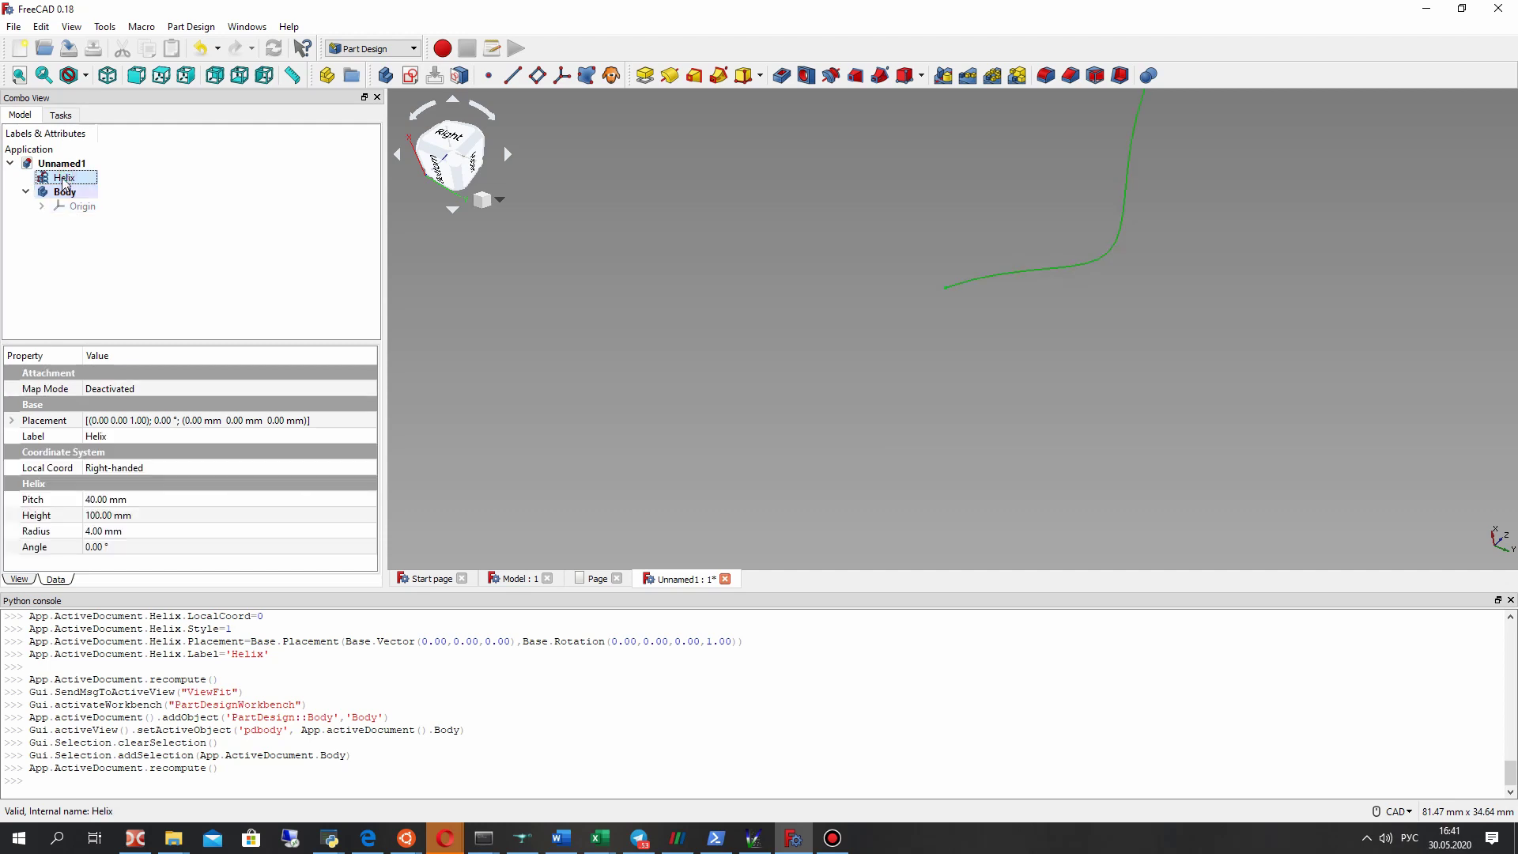
{"action": "mouse_move", "coordinate": [62, 182]}
{"action": "left_mouse_down"}
{"action": "mouse_move", "coordinate": [107, 196]}
{"action": "mouse_move", "coordinate": [75, 199]}
{"action": "mouse_move", "coordinate": [480, 197]}
{"action": "mouse_move", "coordinate": [69, 194]}
{"action": "left_mouse_up"}
{"action": "left_click", "coordinate": [89, 221]}
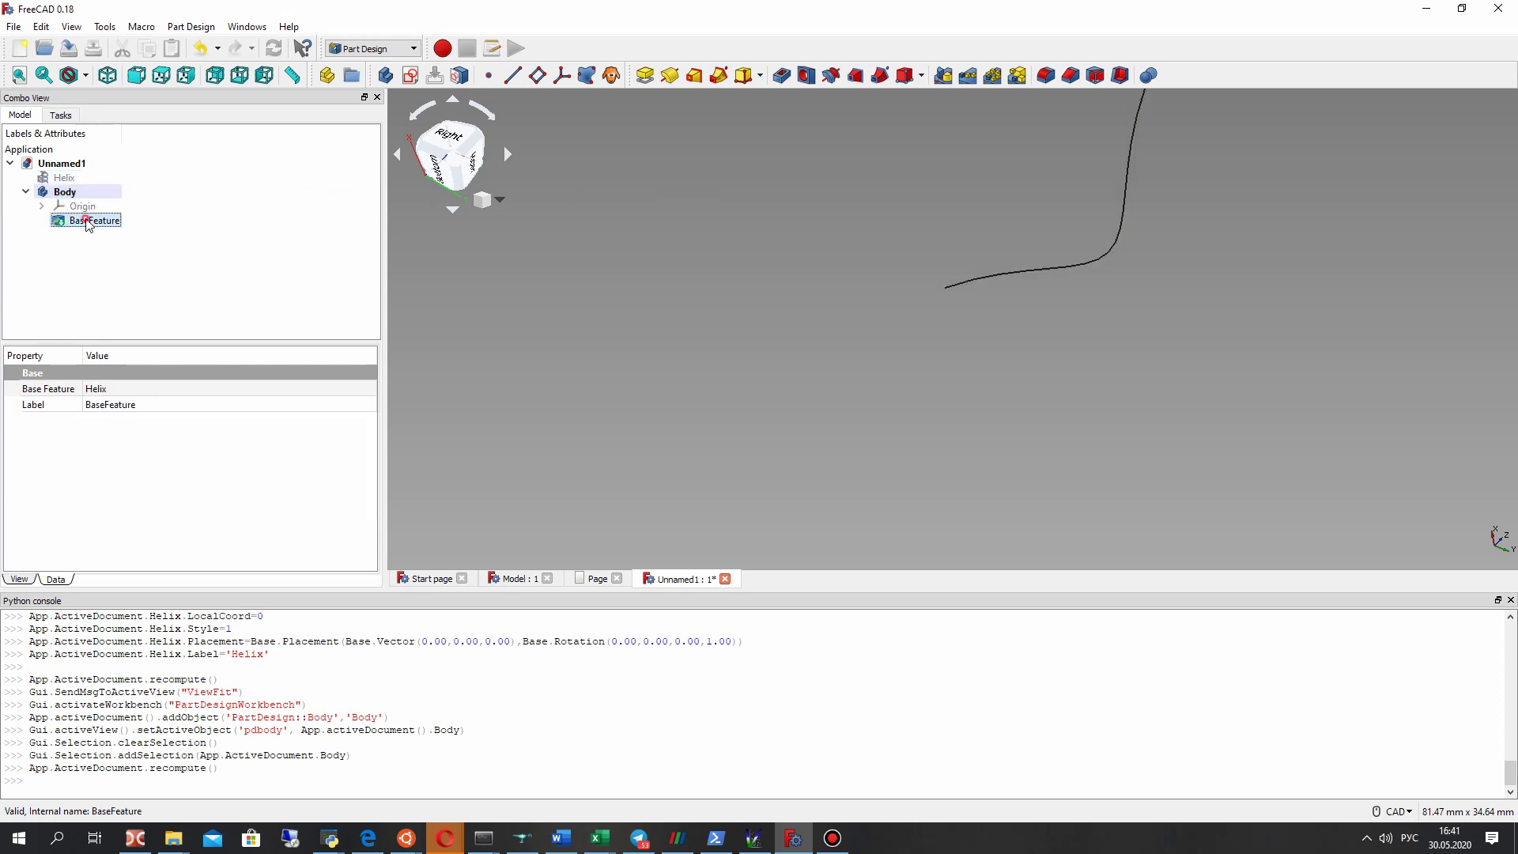
Step: Start a new sketch on the body's XY plane, at the start of the helix
{"action": "middle_click_drag", "start_coordinate": [1028, 268], "coordinate": [1158, 378]}
{"action": "middle_click", "coordinate": [1028, 378]}
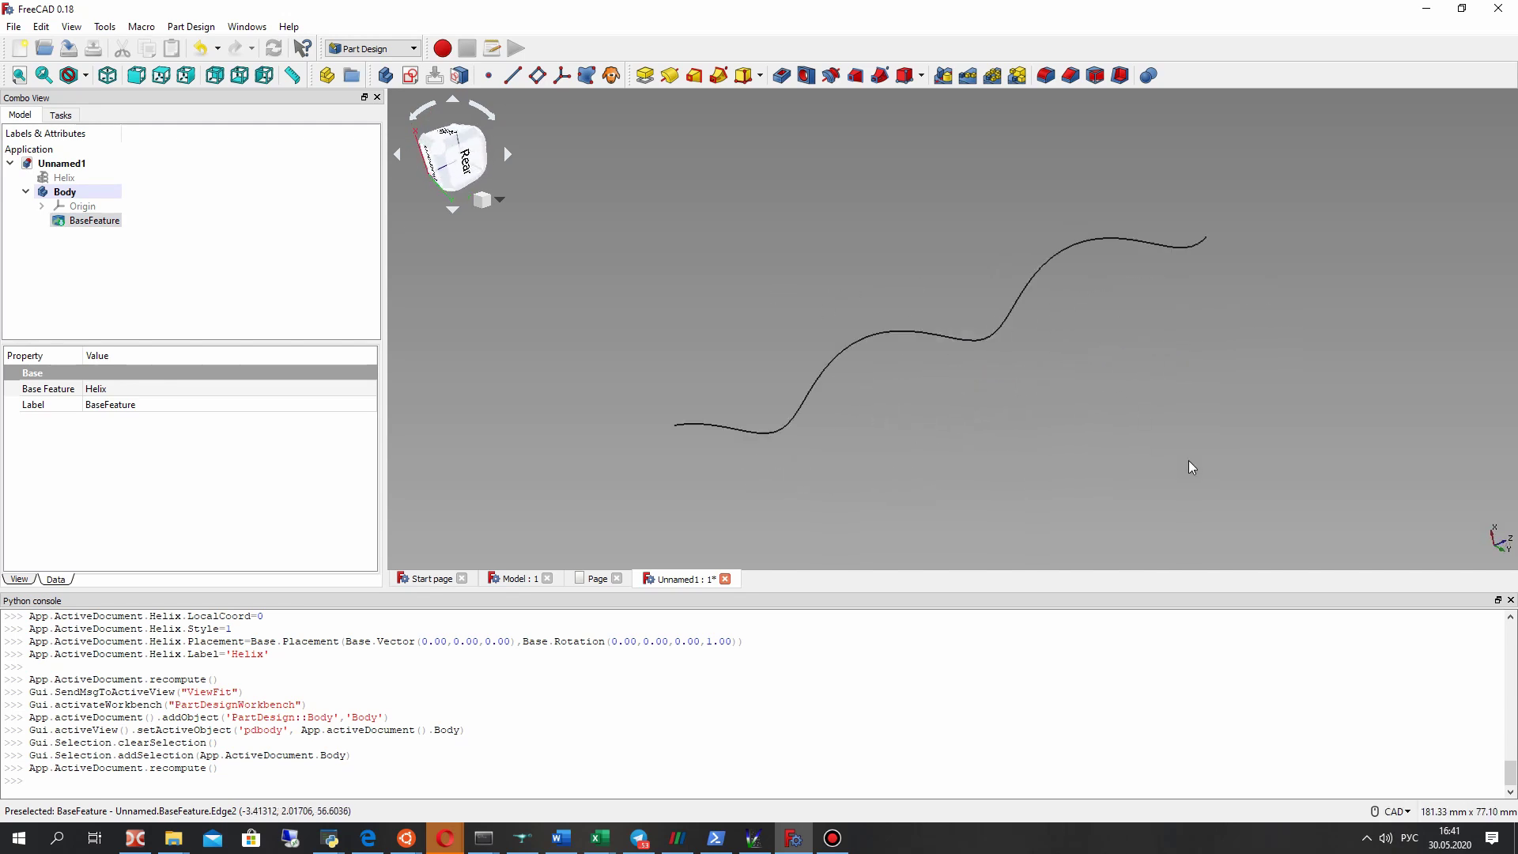
{"action": "middle_click_drag", "start_coordinate": [821, 388], "coordinate": [939, 369]}
{"action": "mouse_move", "coordinate": [853, 431]}
{"action": "middle_mouse_down"}
{"action": "mouse_move", "coordinate": [874, 430]}
{"action": "mouse_move", "coordinate": [854, 437]}
{"action": "middle_mouse_up"}
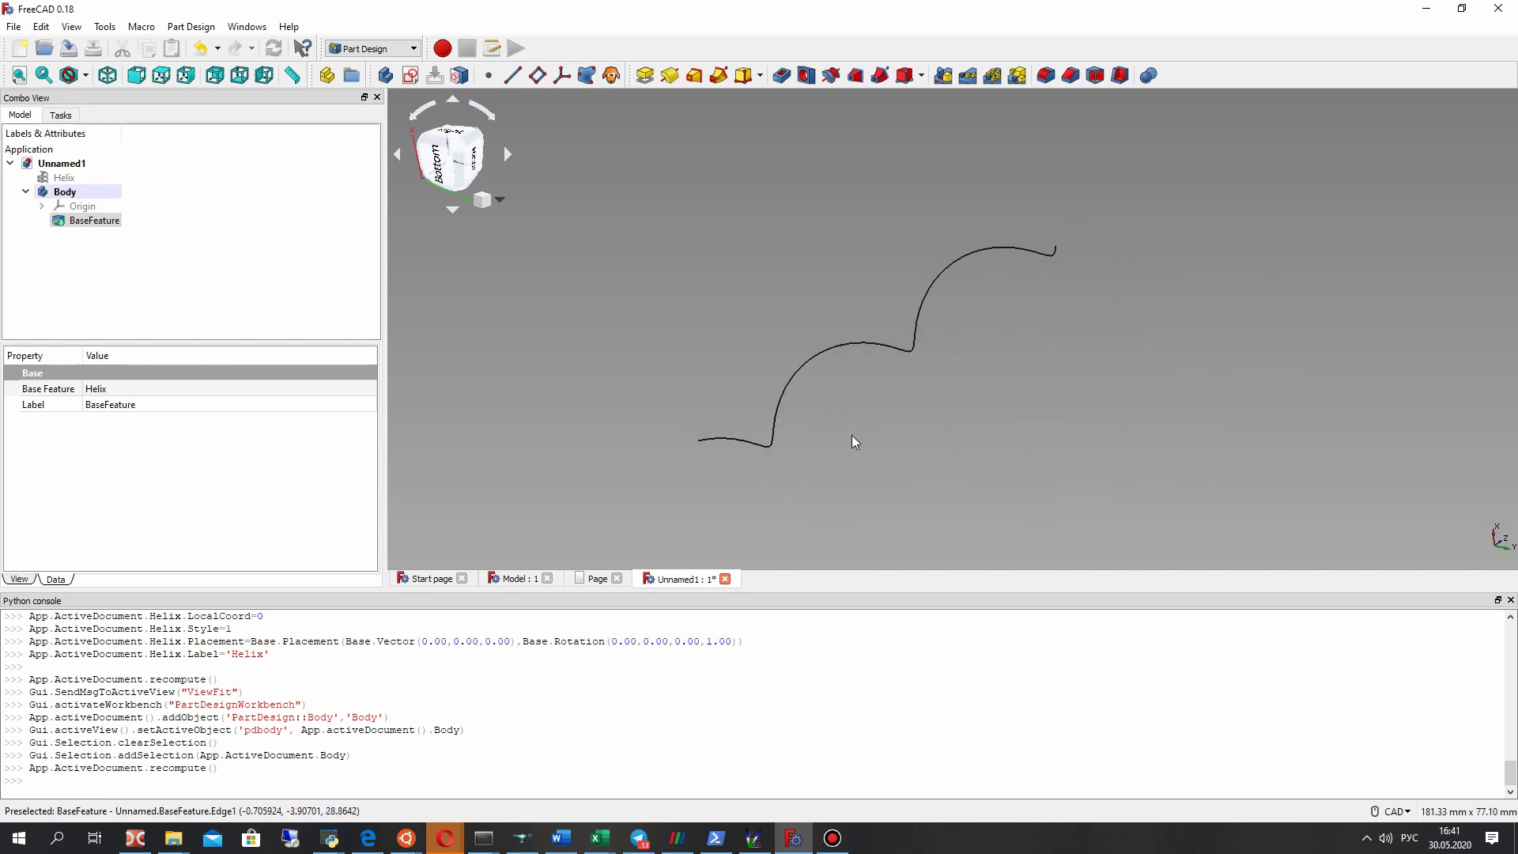
{"action": "left_click", "coordinate": [411, 79]}
{"action": "scroll", "coordinate": [780, 249], "scroll_direction": "down", "scroll_amount": 8}
{"action": "mouse_move", "coordinate": [828, 310]}
{"action": "middle_mouse_down"}
{"action": "mouse_move", "coordinate": [731, 324]}
{"action": "mouse_move", "coordinate": [814, 316]}
{"action": "middle_mouse_up"}
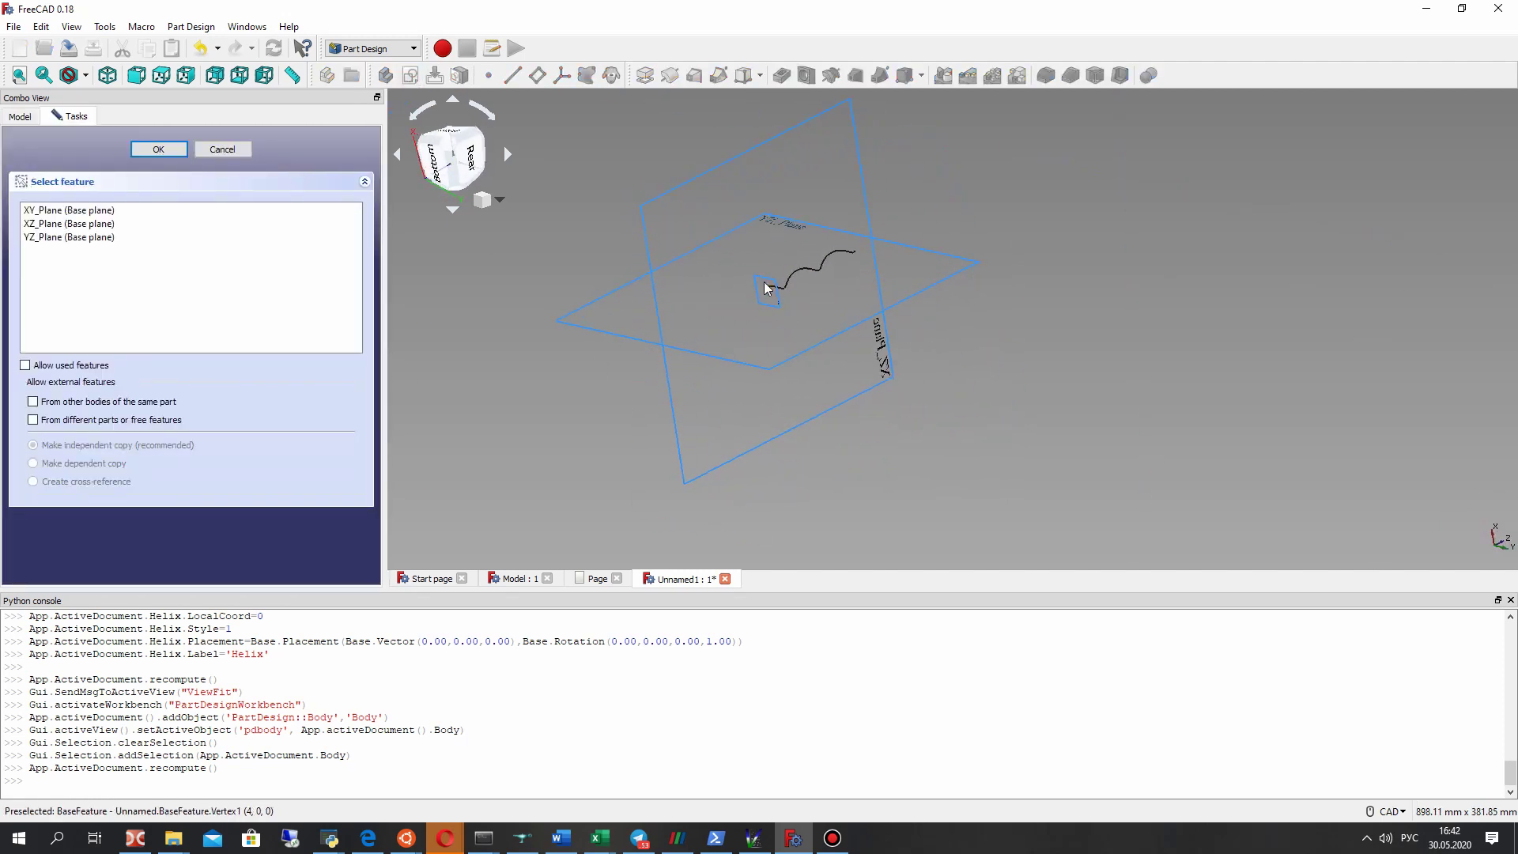
{"action": "left_click", "coordinate": [766, 289]}
{"action": "left_click", "coordinate": [158, 149]}
{"action": "scroll", "coordinate": [1014, 453], "scroll_direction": "up", "scroll_amount": 6}
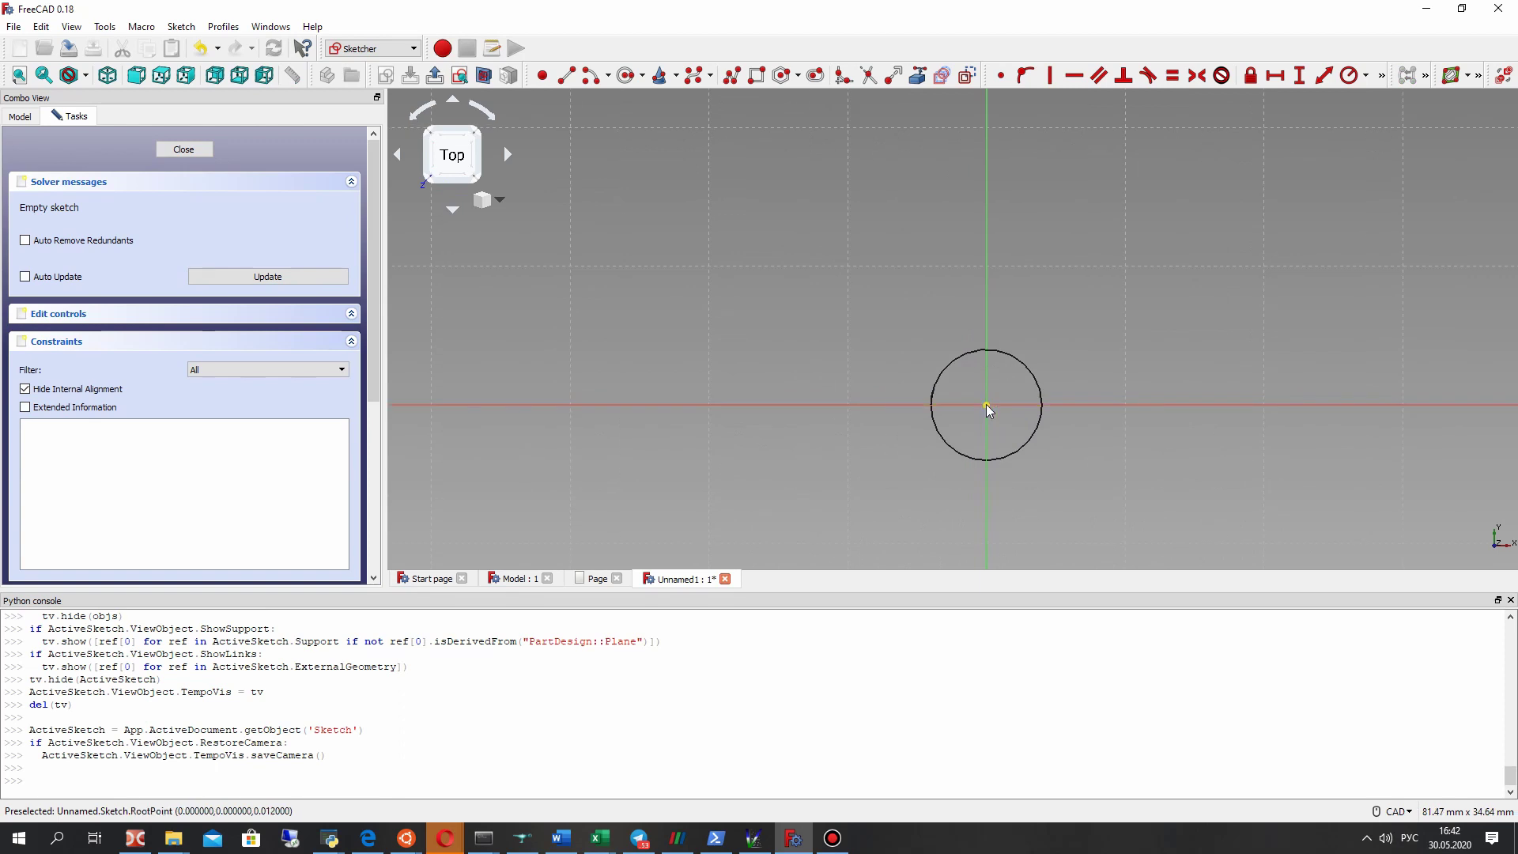
Step: Sketch a circle centred on the origin, constrain its radius to 4 mm, and close the sketch
{"action": "left_click", "coordinate": [626, 75]}
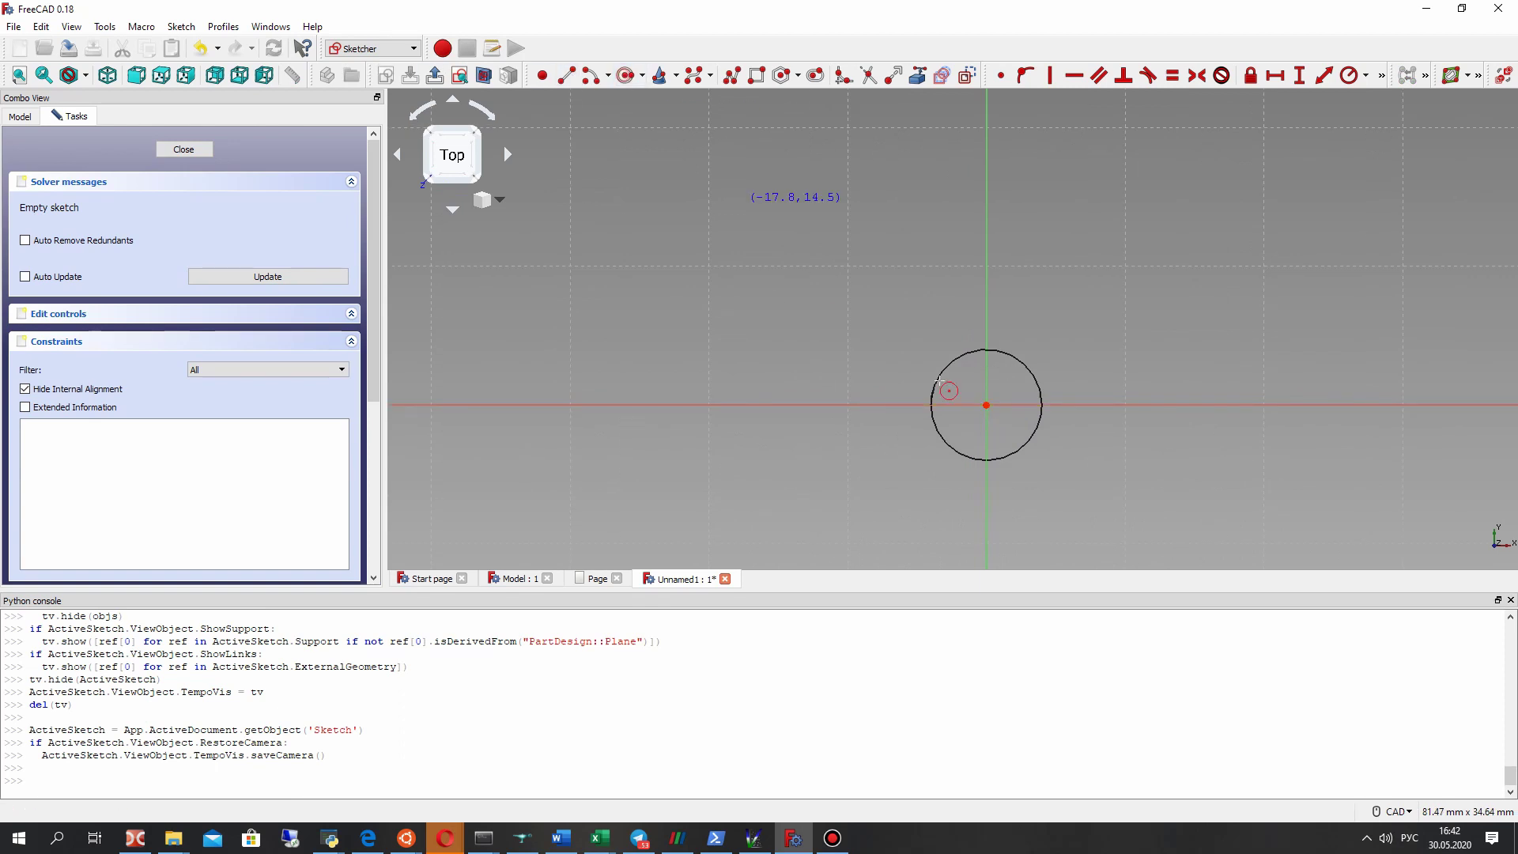
{"action": "left_click", "coordinate": [987, 406]}
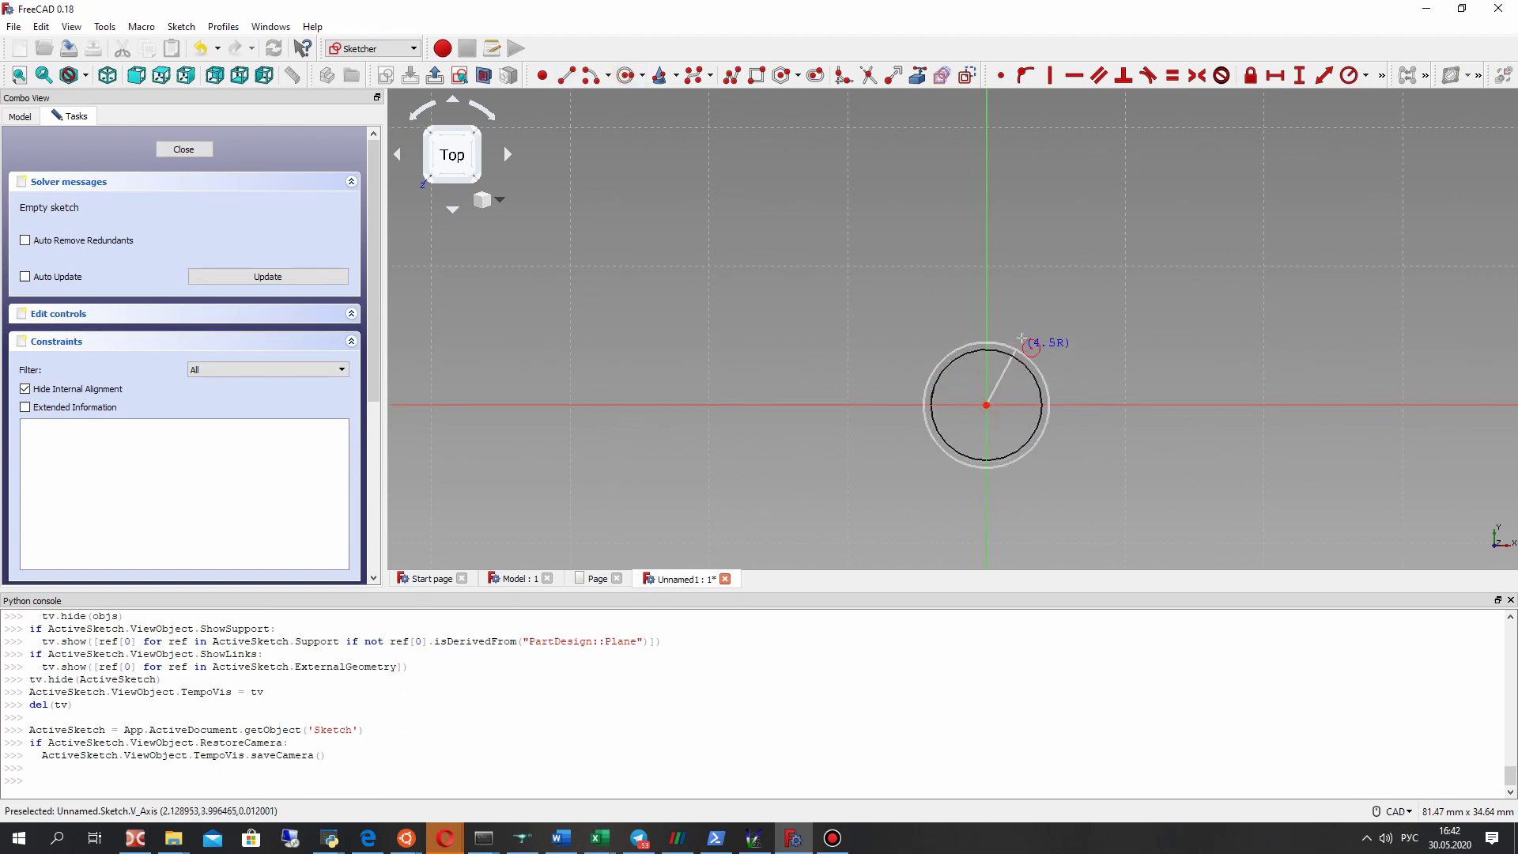
{"action": "left_click", "coordinate": [1022, 338]}
{"action": "right_click", "coordinate": [1007, 335]}
{"action": "left_click", "coordinate": [1008, 335]}
{"action": "left_click", "coordinate": [1348, 76]}
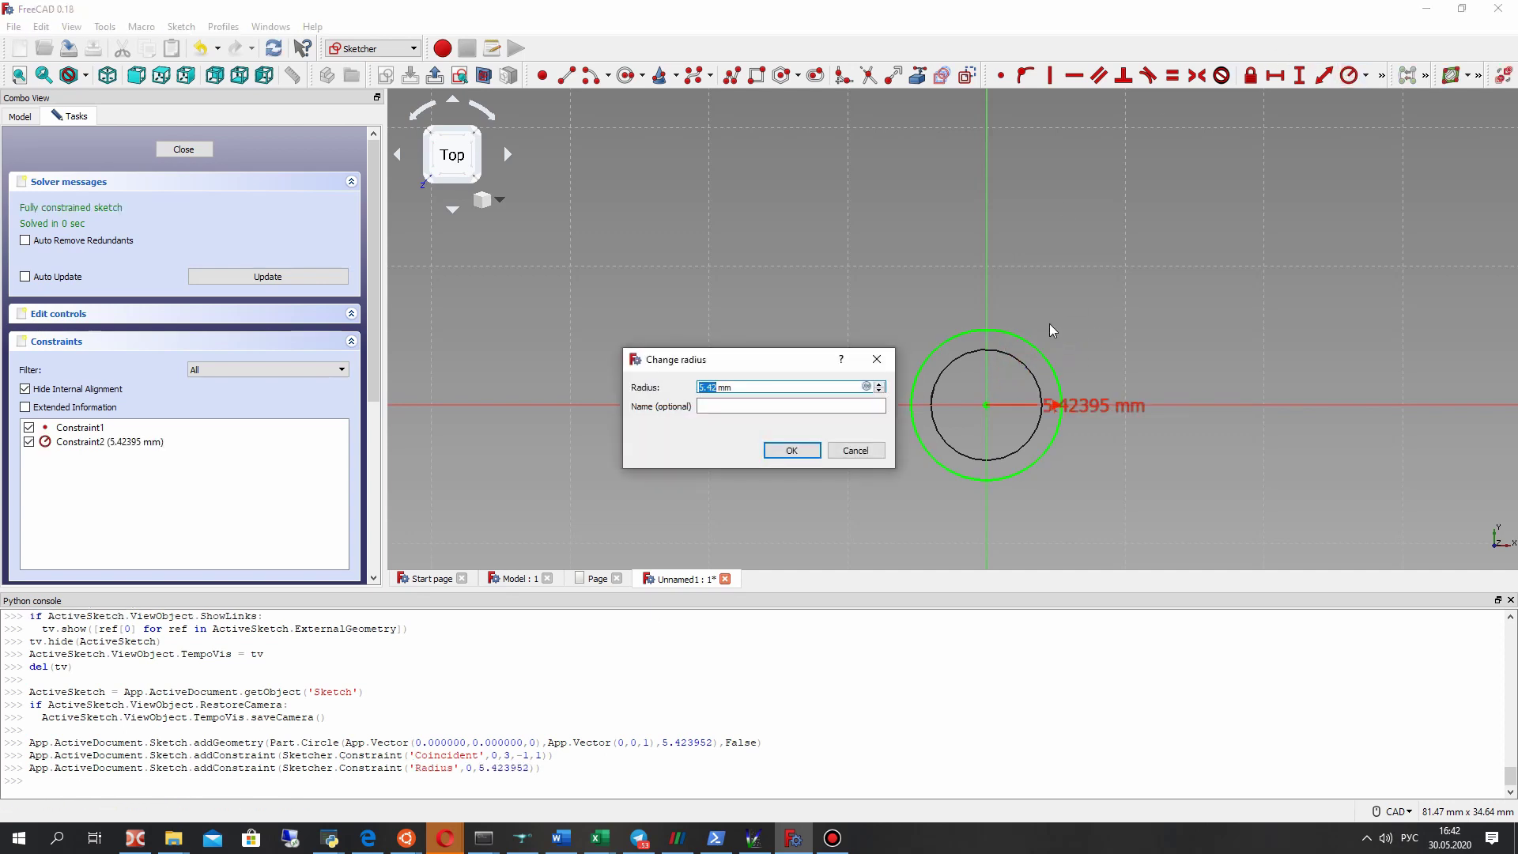
{"action": "type", "text": "4"}
{"action": "key", "text": "Return"}
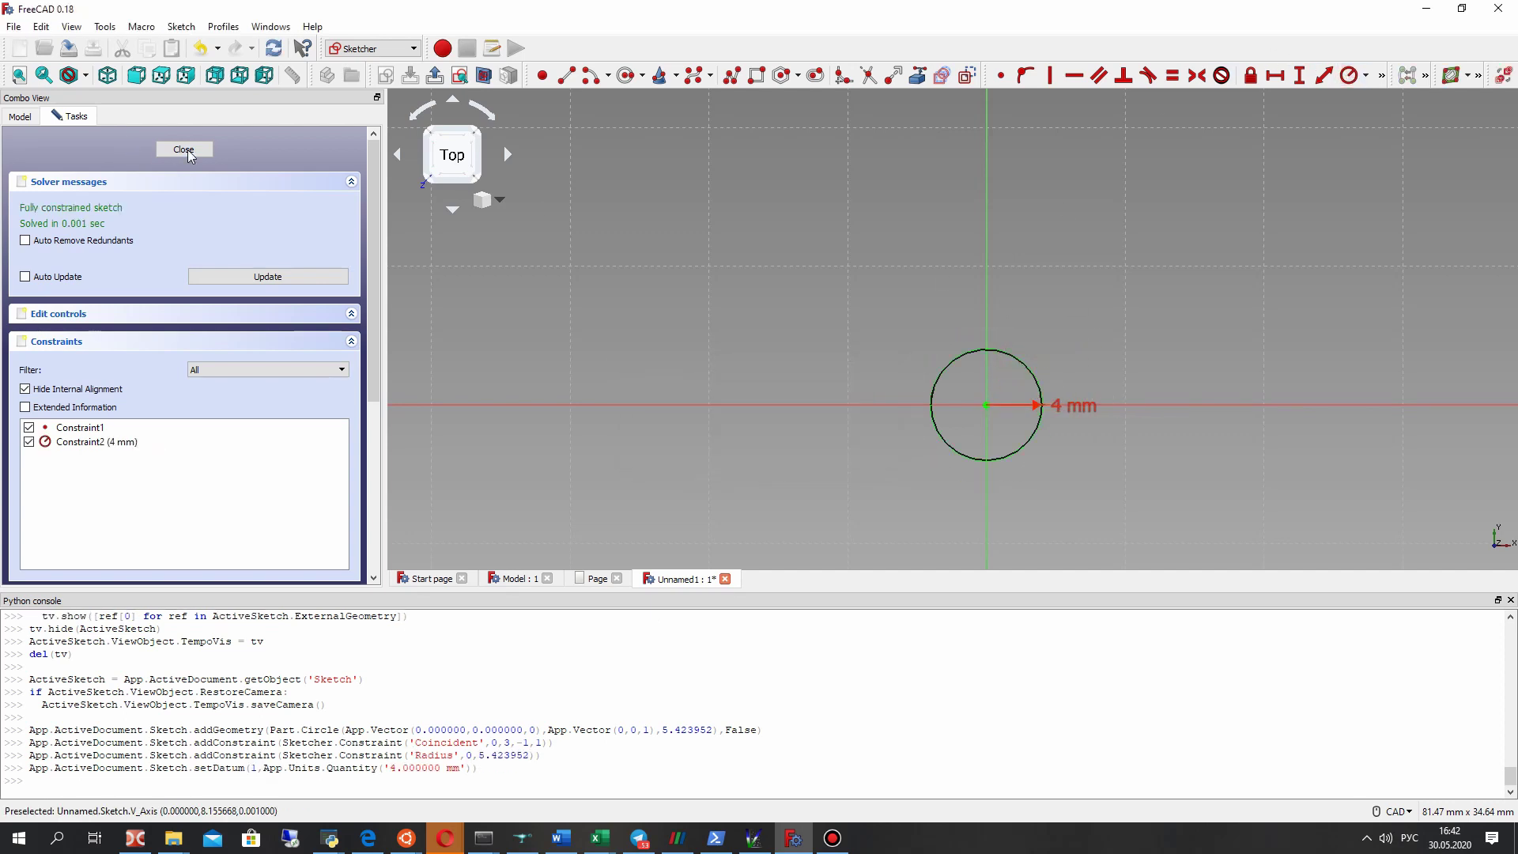
{"action": "left_click", "coordinate": [187, 150]}
Step: Consult the drill bit drawing for the overall length and pad the circle sketch 150 mm
{"action": "scroll", "coordinate": [803, 297], "scroll_direction": "up", "scroll_amount": 8}
{"action": "middle_click_drag", "start_coordinate": [676, 222], "coordinate": [727, 142]}
{"action": "scroll", "coordinate": [593, 244], "scroll_direction": "up", "scroll_amount": 5}
{"action": "middle_click_drag", "start_coordinate": [637, 284], "coordinate": [690, 296]}
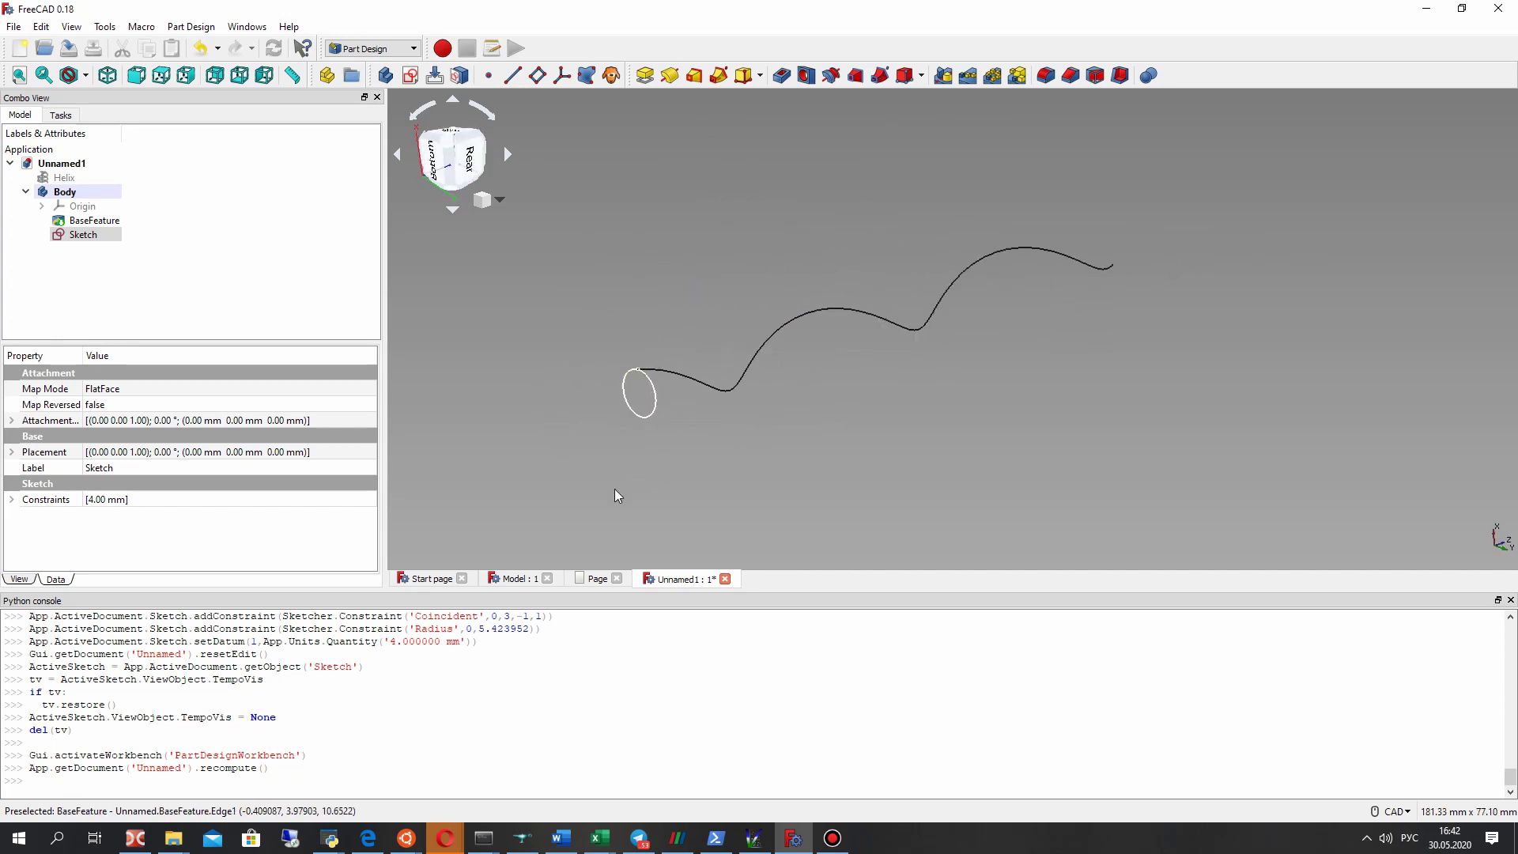
{"action": "left_click", "coordinate": [594, 577]}
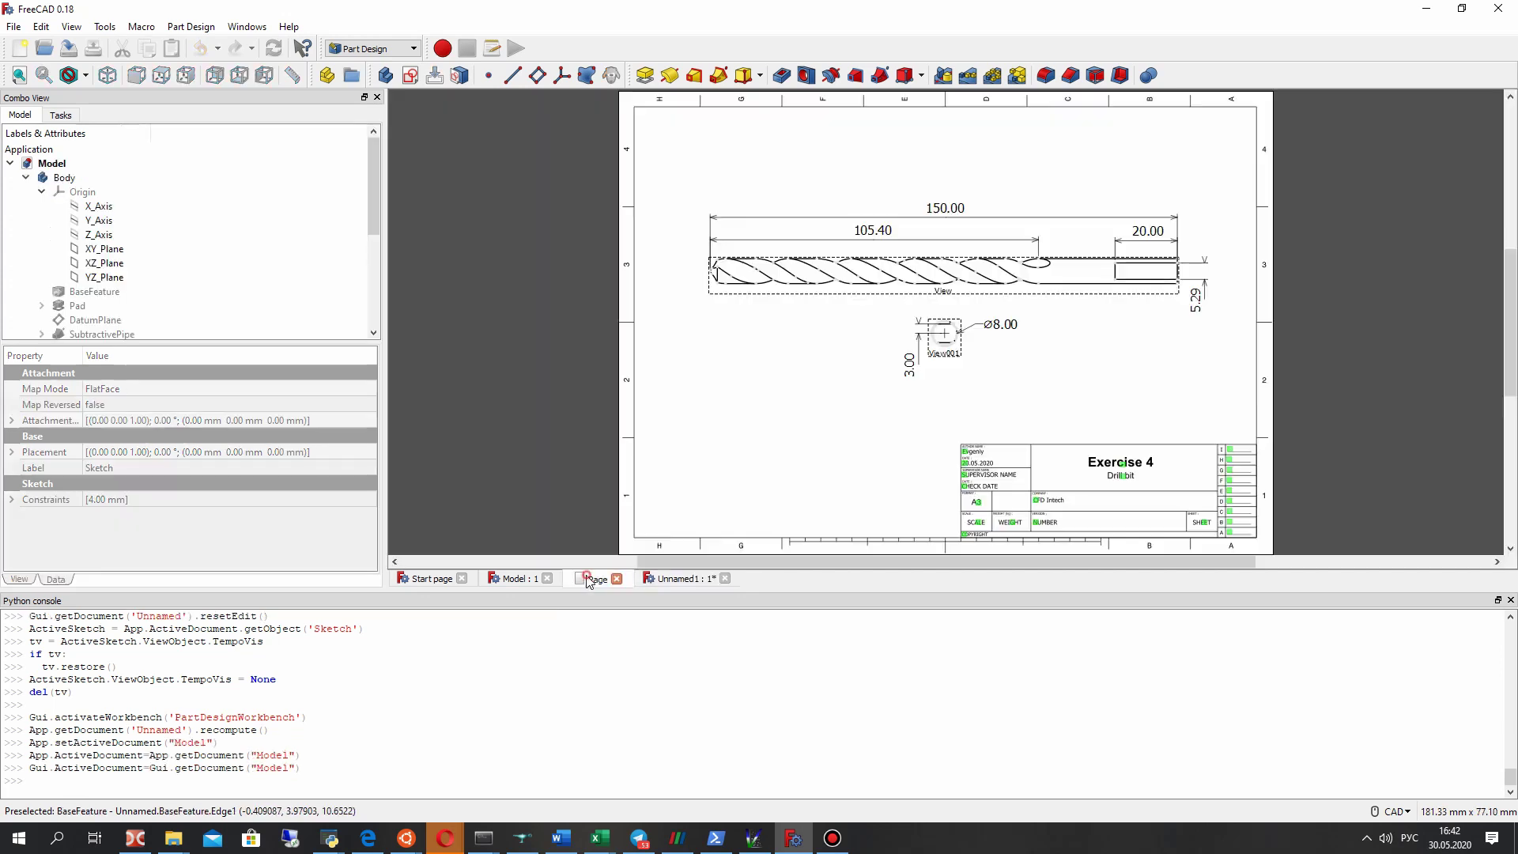
{"action": "left_click", "coordinate": [677, 585]}
{"action": "left_click", "coordinate": [84, 222]}
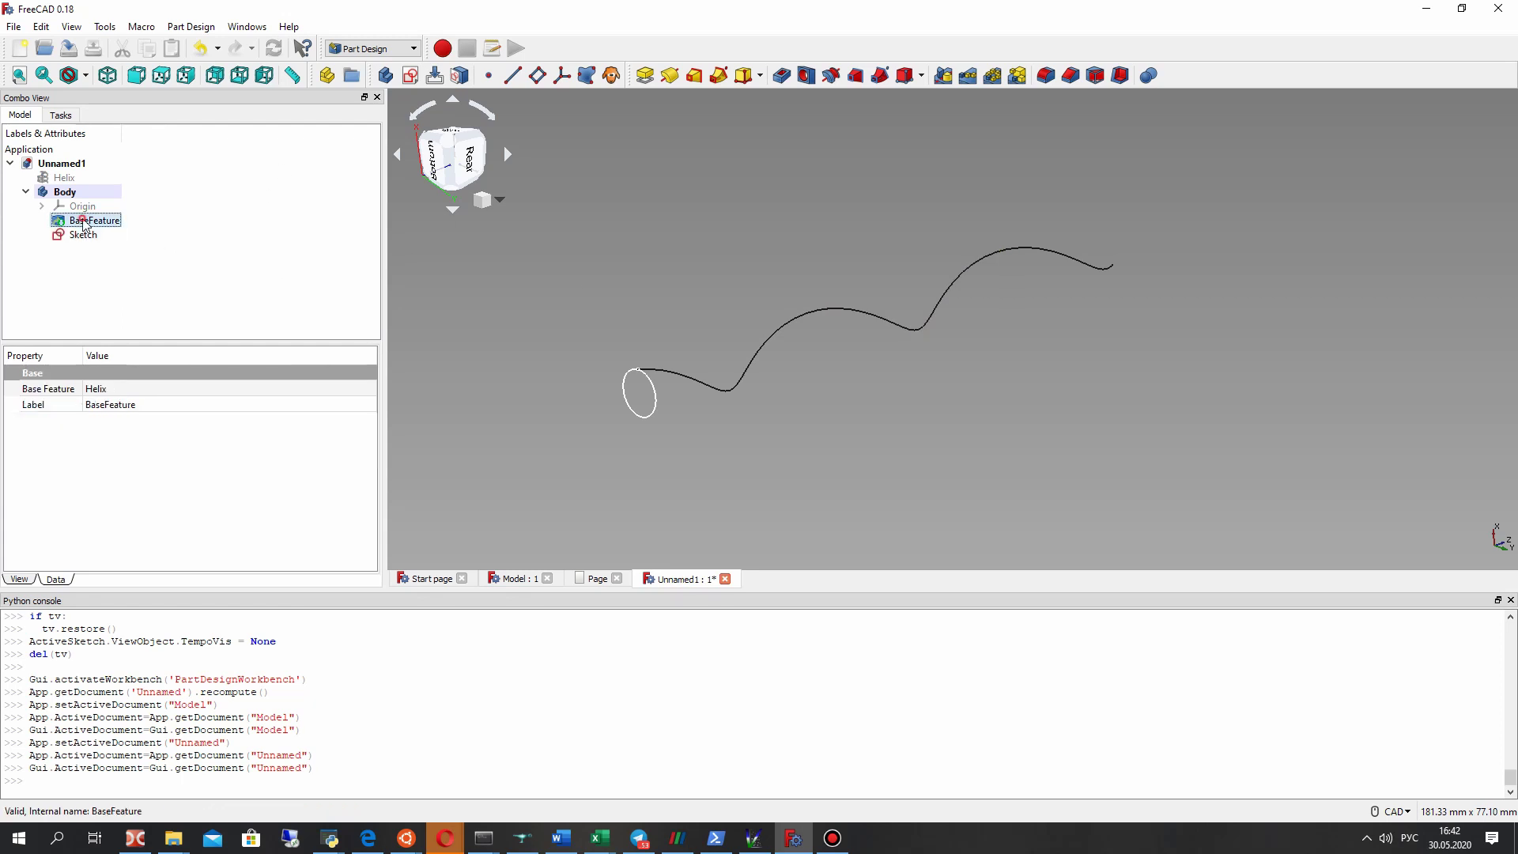
{"action": "left_click", "coordinate": [83, 235]}
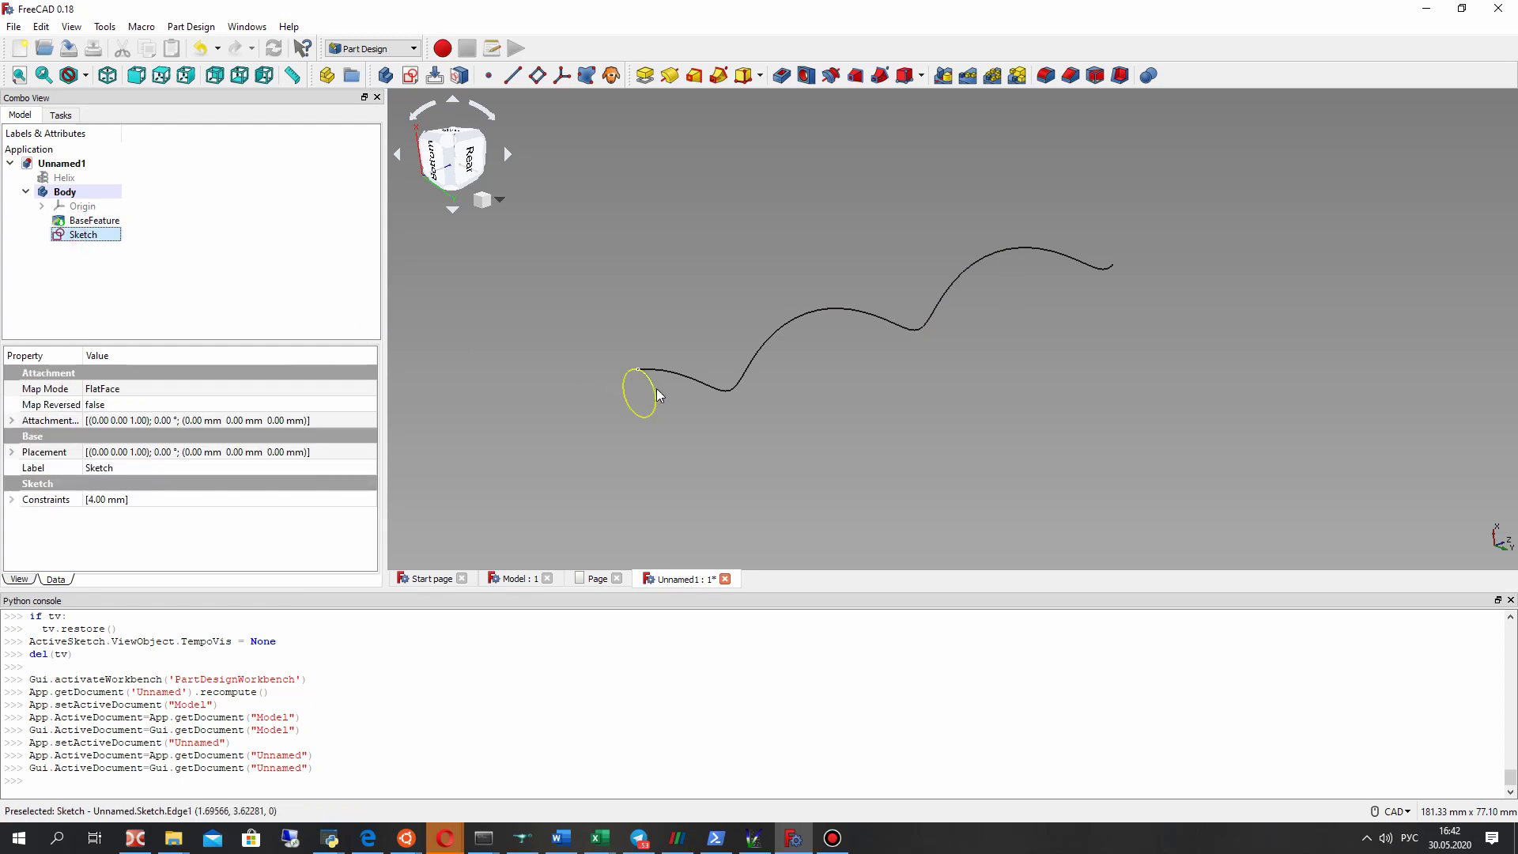
{"action": "left_click", "coordinate": [644, 75]}
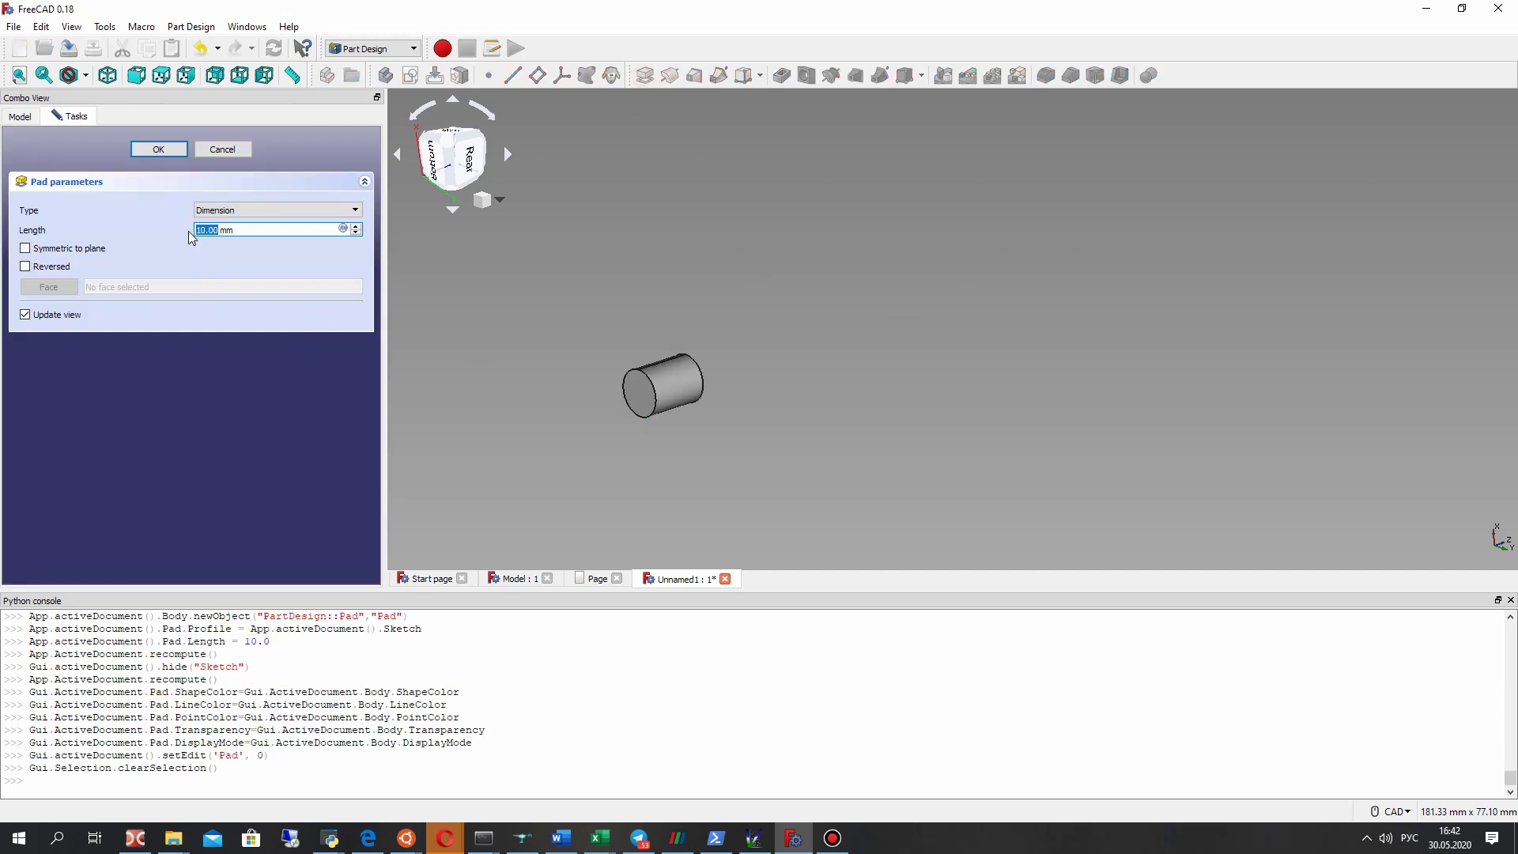
{"action": "type", "text": "150"}
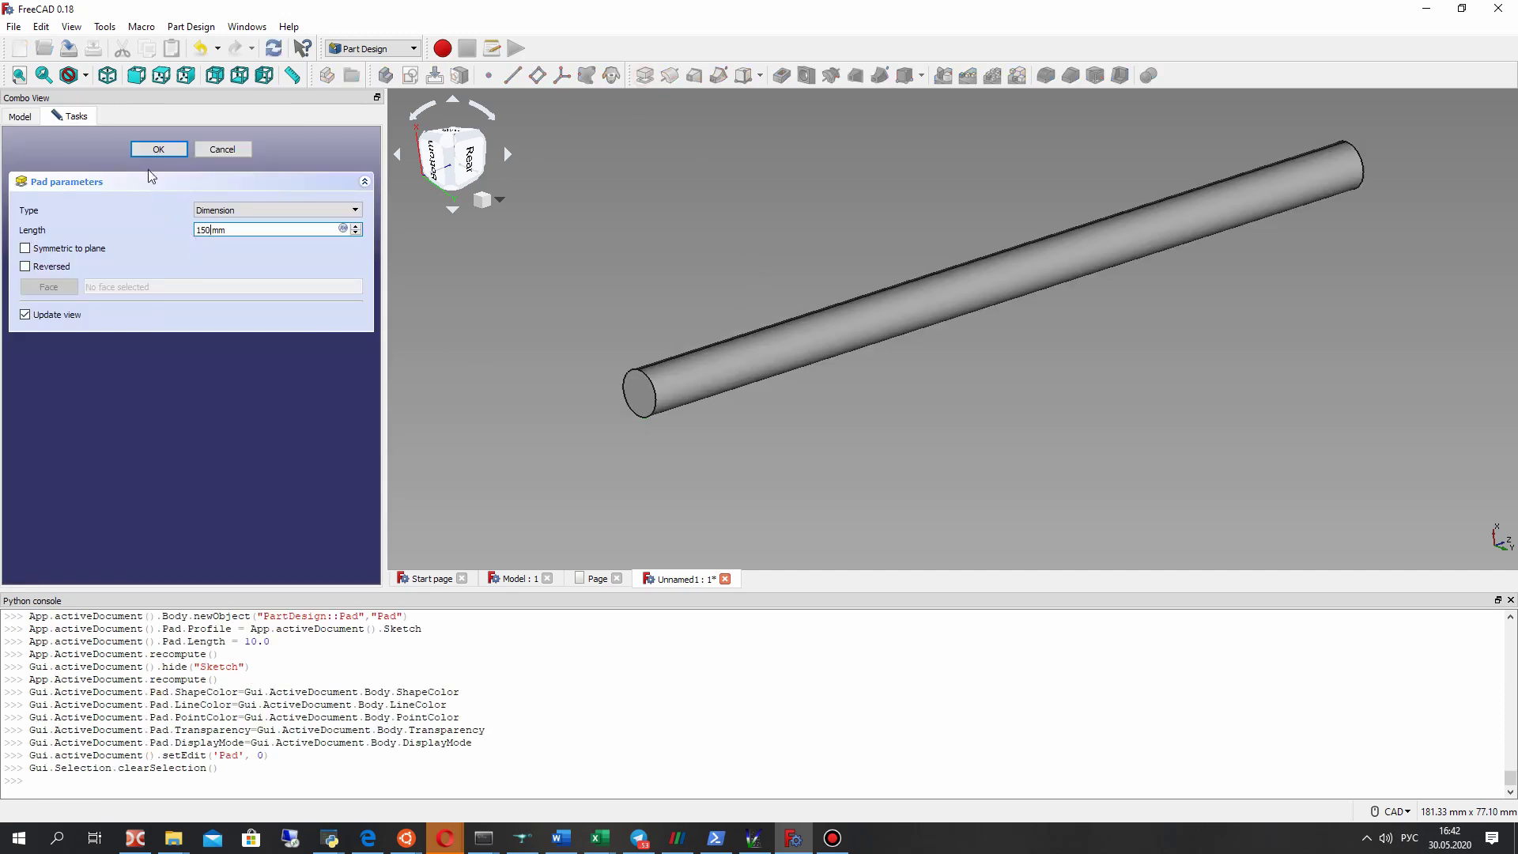
{"action": "left_click", "coordinate": [158, 150]}
Step: Compare the helical base feature with the padded cylinder by toggling their visibility, ending with the cylinder shown
{"action": "middle_click_drag", "start_coordinate": [780, 339], "coordinate": [589, 324]}
{"action": "left_click", "coordinate": [94, 220]}
{"action": "key", "text": "space"}
{"action": "key", "text": "space"}
{"action": "key", "text": "space"}
{"action": "left_click", "coordinate": [77, 234]}
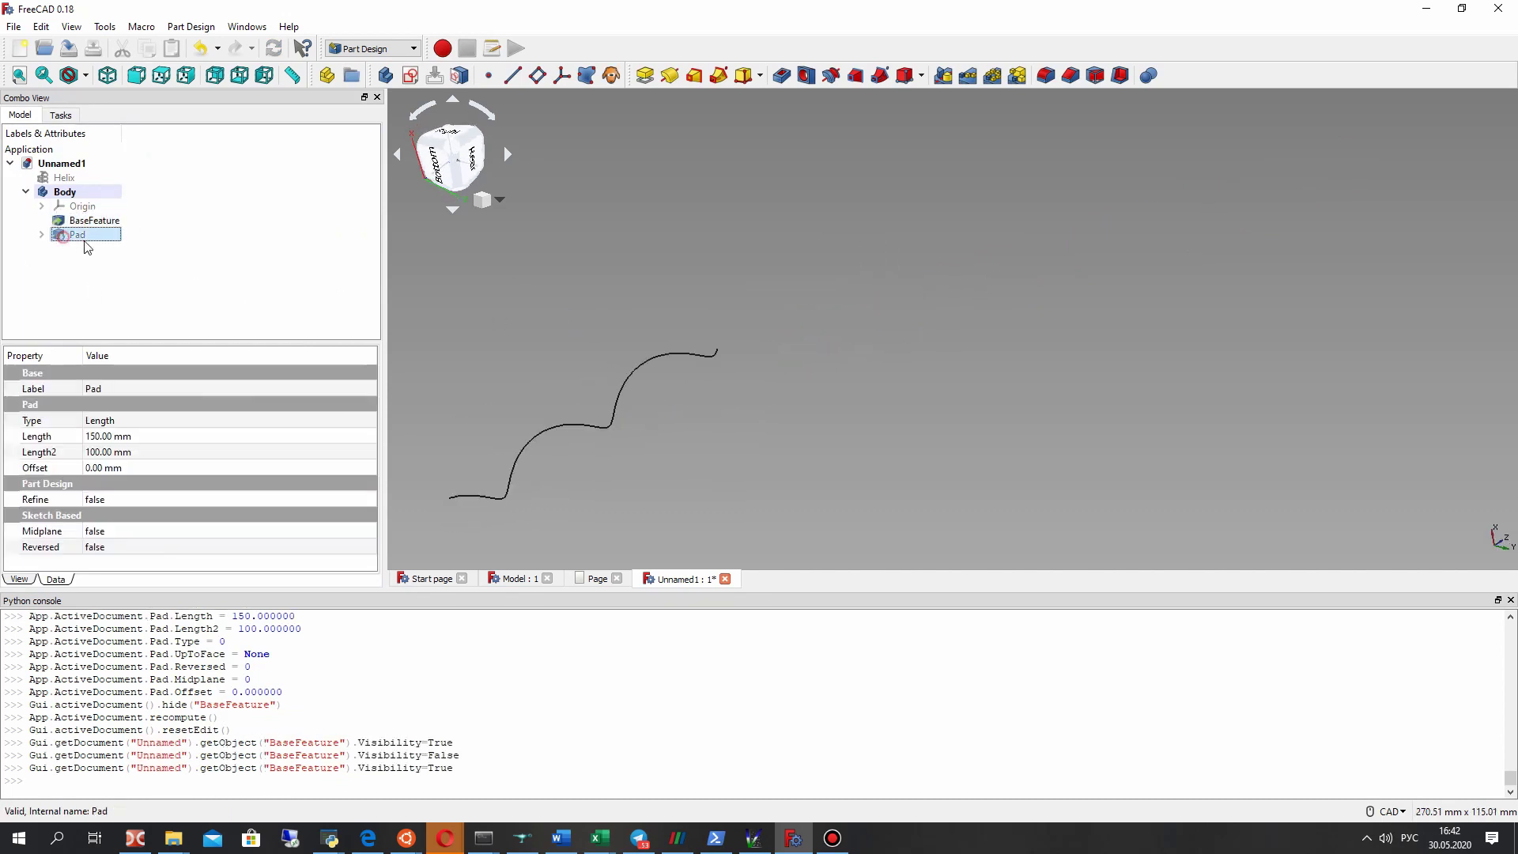
{"action": "key", "text": "space"}
{"action": "left_click", "coordinate": [504, 315]}
{"action": "left_click", "coordinate": [458, 514]}
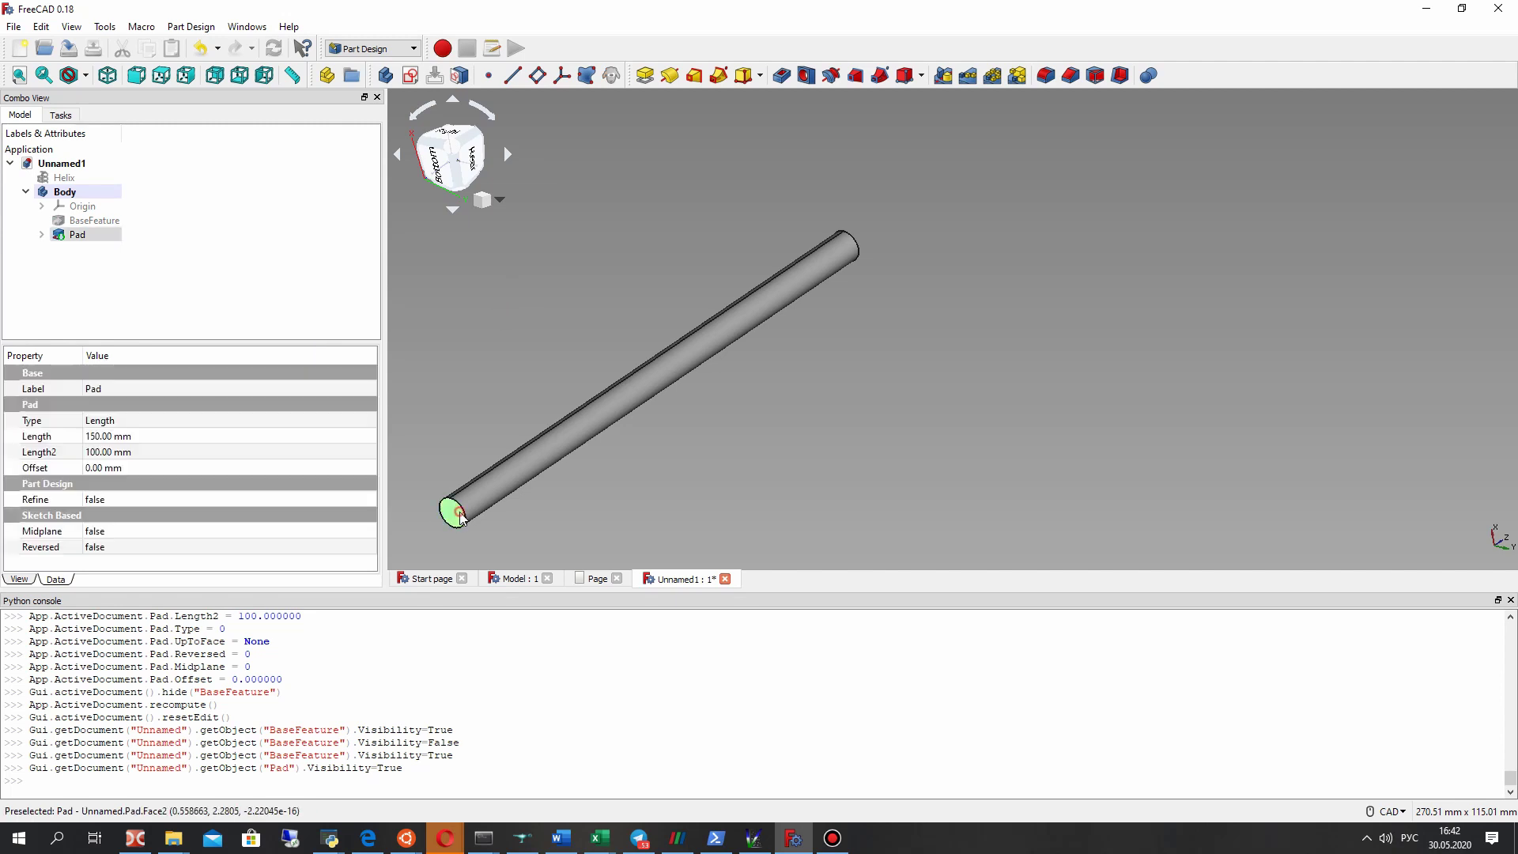
{"action": "left_click", "coordinate": [94, 220]}
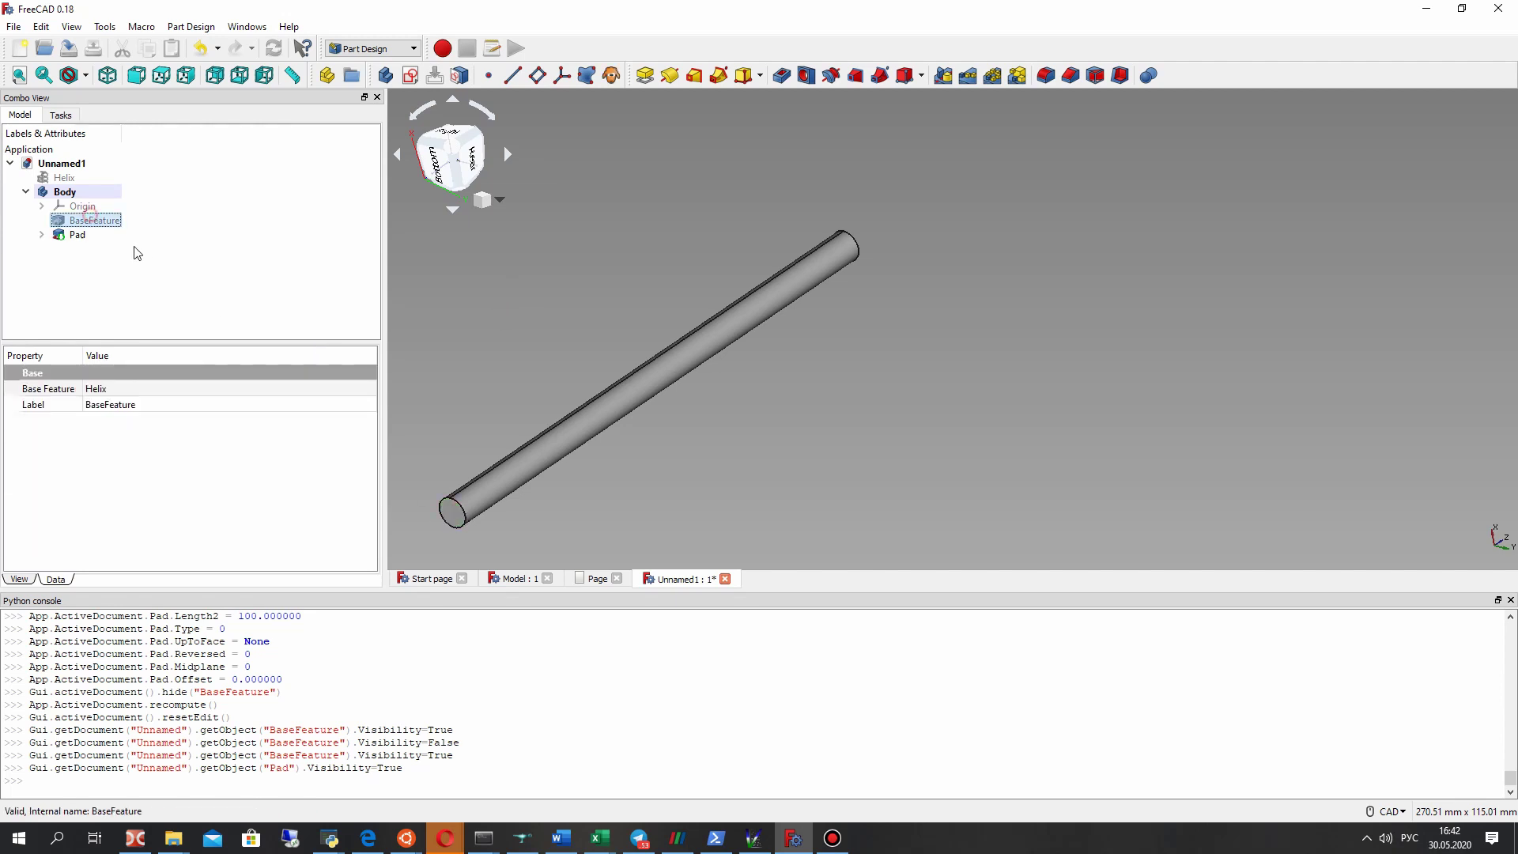
{"action": "key", "text": "space"}
{"action": "left_click", "coordinate": [76, 234]}
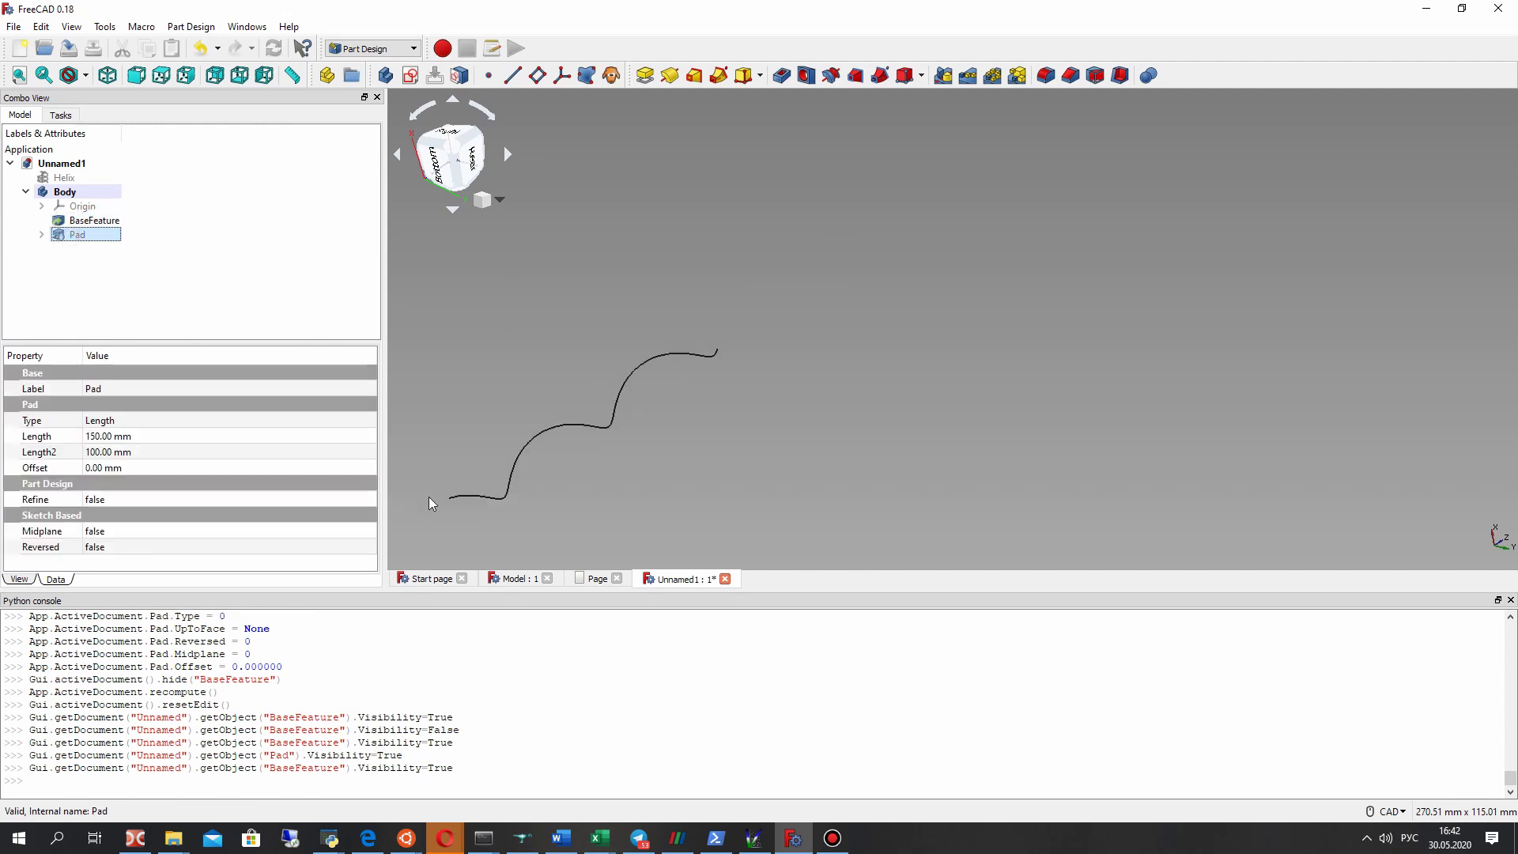
{"action": "key", "text": "space"}
{"action": "left_click", "coordinate": [78, 222]}
{"action": "left_click", "coordinate": [77, 235]}
{"action": "left_click", "coordinate": [433, 347]}
Step: Start a new sketch on the cylinder's end face where the helix begins
{"action": "left_click", "coordinate": [453, 511]}
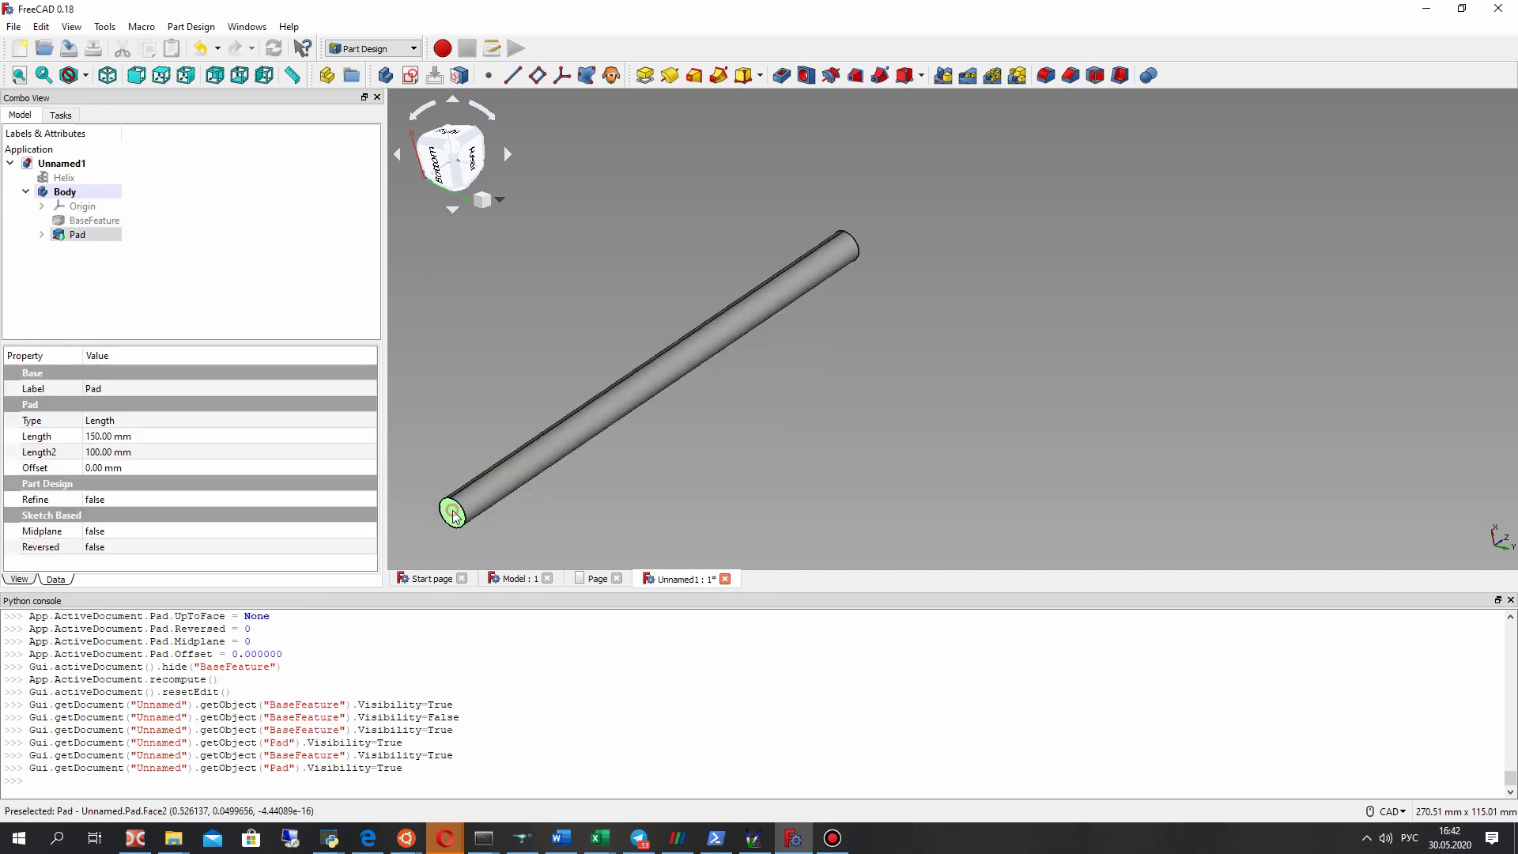
{"action": "left_click", "coordinate": [409, 75]}
{"action": "scroll", "coordinate": [809, 278], "scroll_direction": "down", "scroll_amount": 5}
{"action": "mouse_move", "coordinate": [783, 315]}
{"action": "middle_mouse_down"}
{"action": "mouse_move", "coordinate": [814, 334]}
{"action": "mouse_move", "coordinate": [894, 312]}
{"action": "mouse_move", "coordinate": [887, 288]}
{"action": "mouse_move", "coordinate": [766, 326]}
{"action": "mouse_move", "coordinate": [796, 329]}
{"action": "mouse_move", "coordinate": [779, 329]}
{"action": "mouse_move", "coordinate": [864, 311]}
{"action": "mouse_move", "coordinate": [522, 286]}
{"action": "middle_mouse_up"}
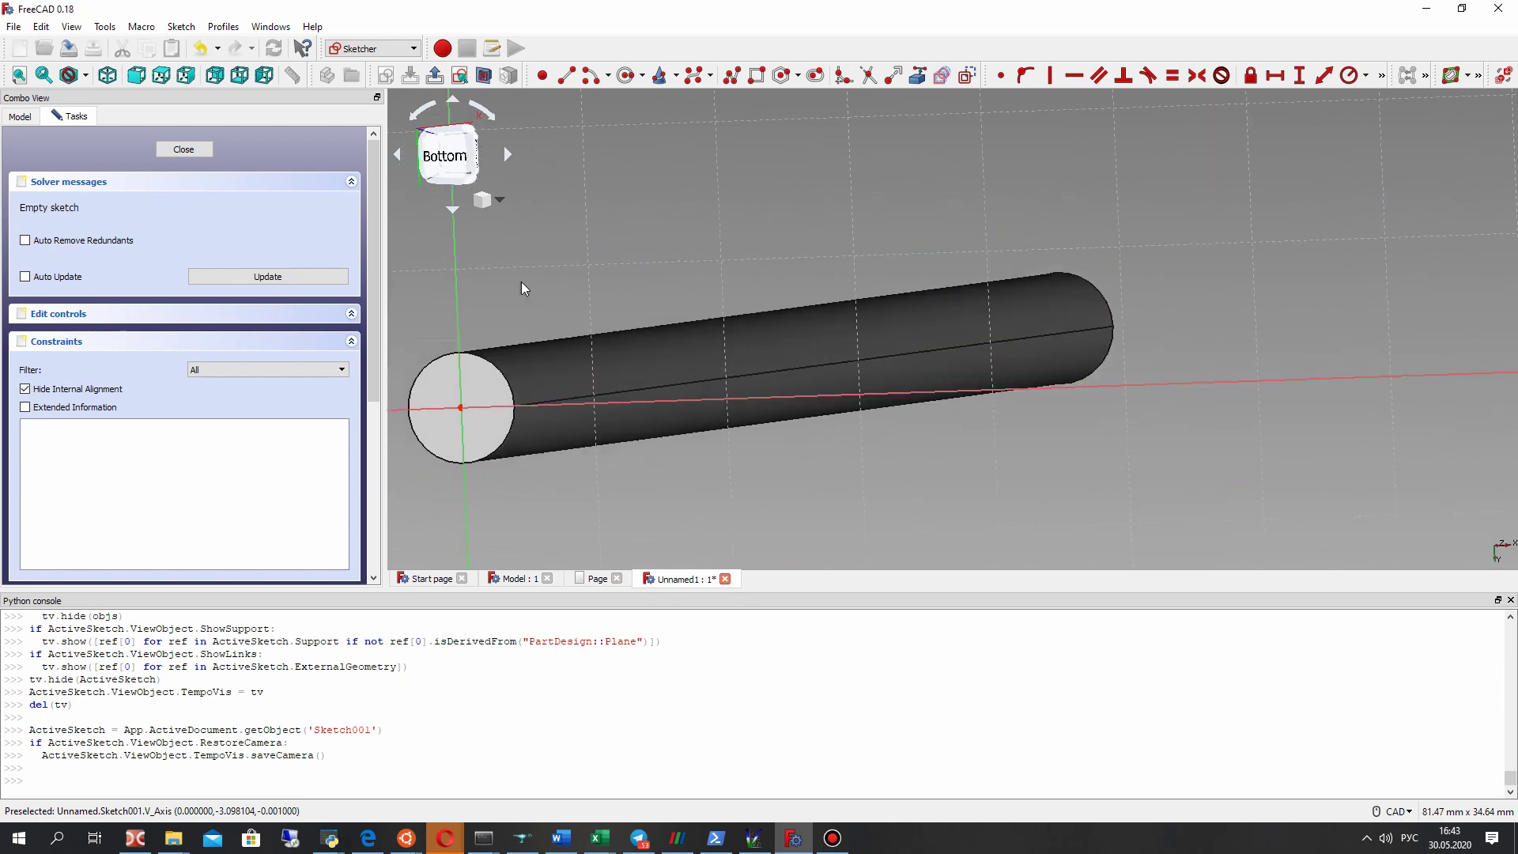
Step: Toggle the original helix's visibility to examine its path around the cylinder, leaving it hidden
{"action": "left_click", "coordinate": [166, 152]}
{"action": "left_click", "coordinate": [60, 180]}
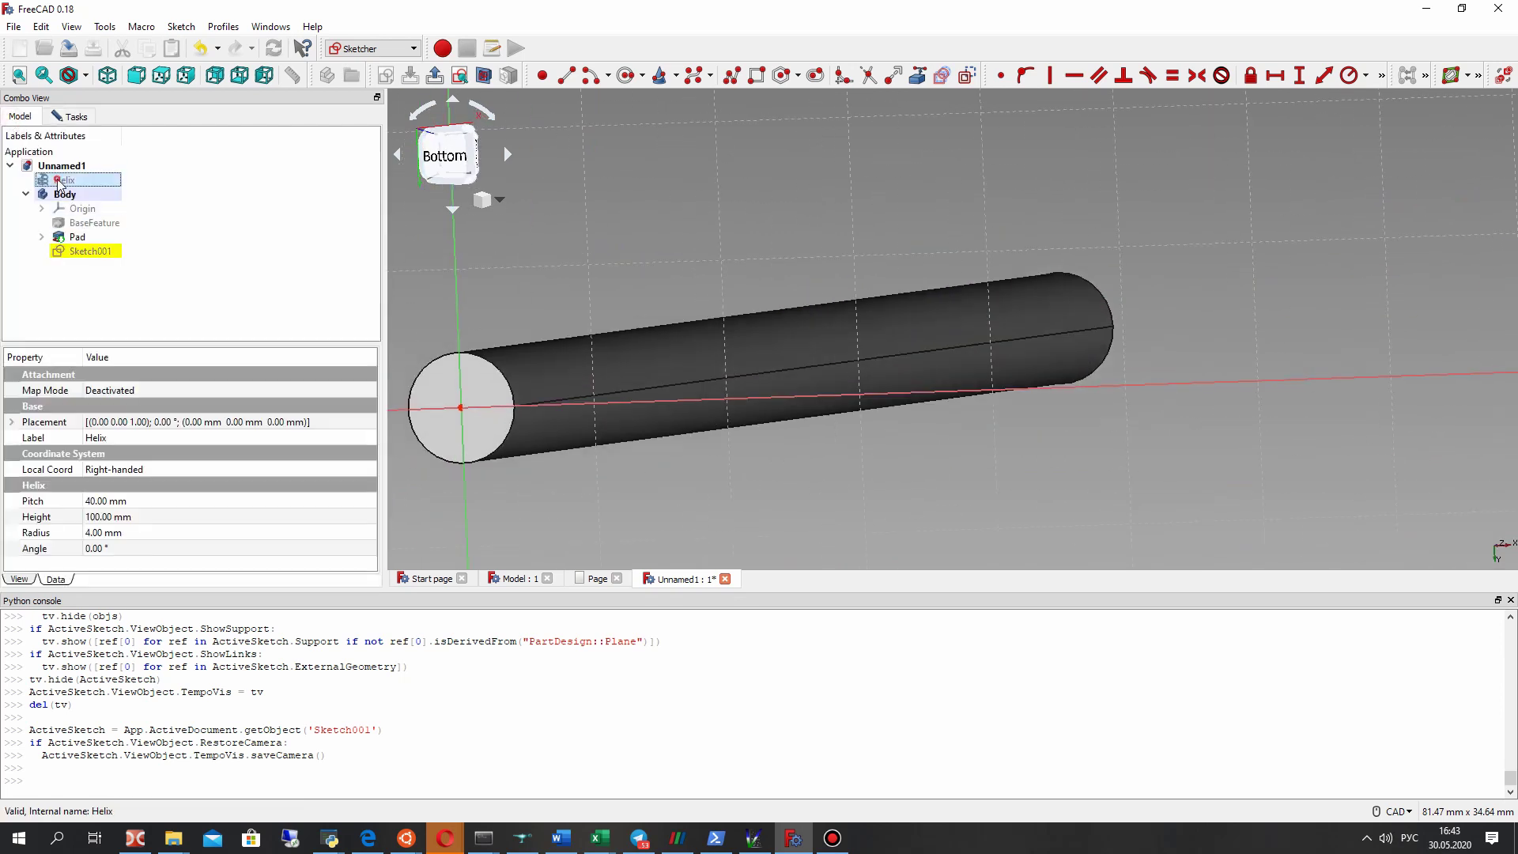
{"action": "key", "text": "space"}
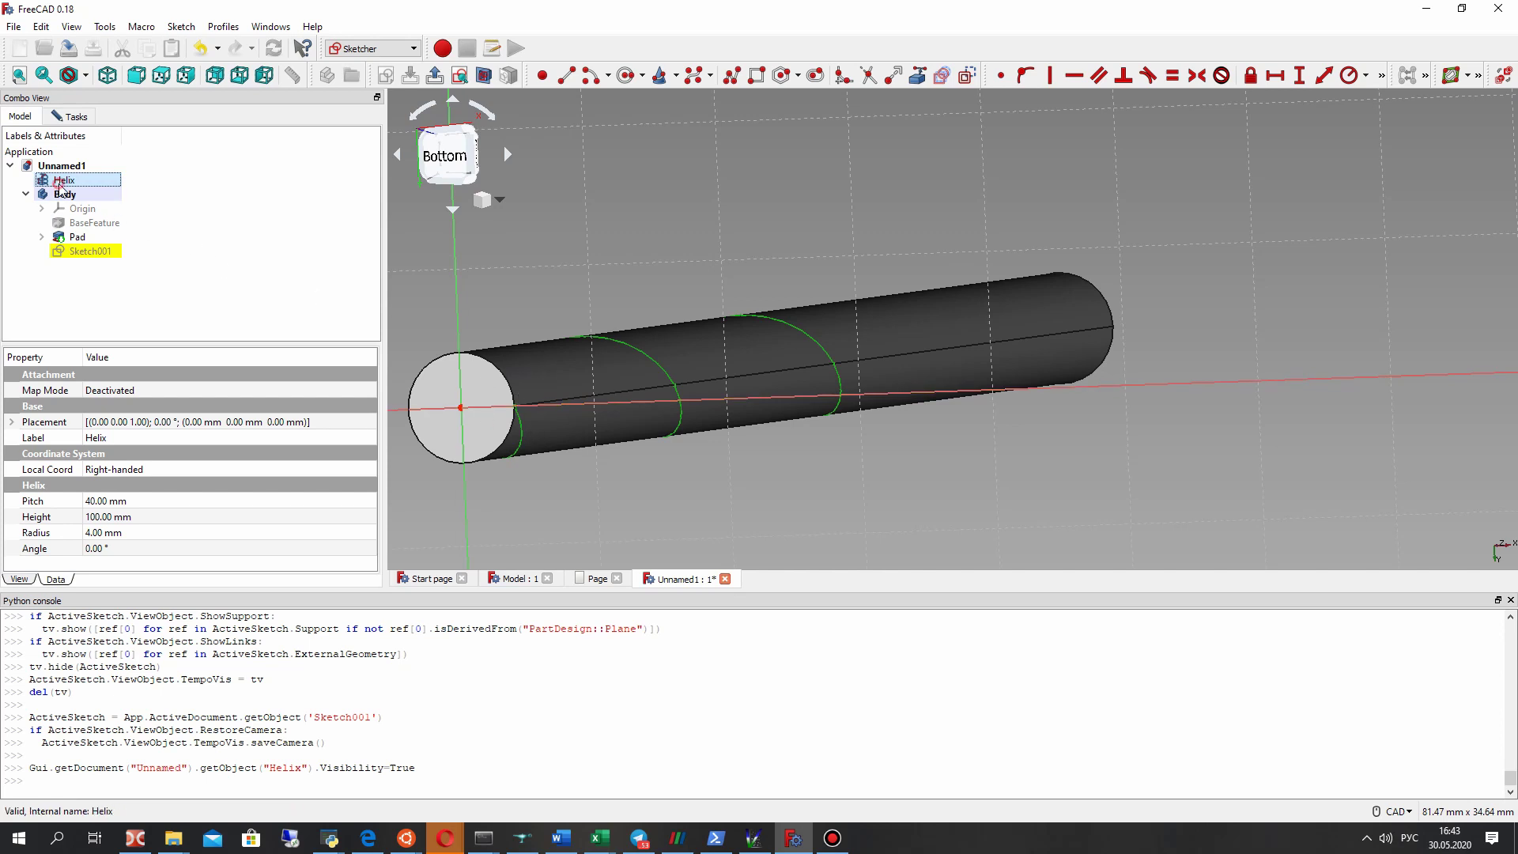
{"action": "key", "text": "space"}
{"action": "key", "text": "space"}
{"action": "key", "text": "space"}
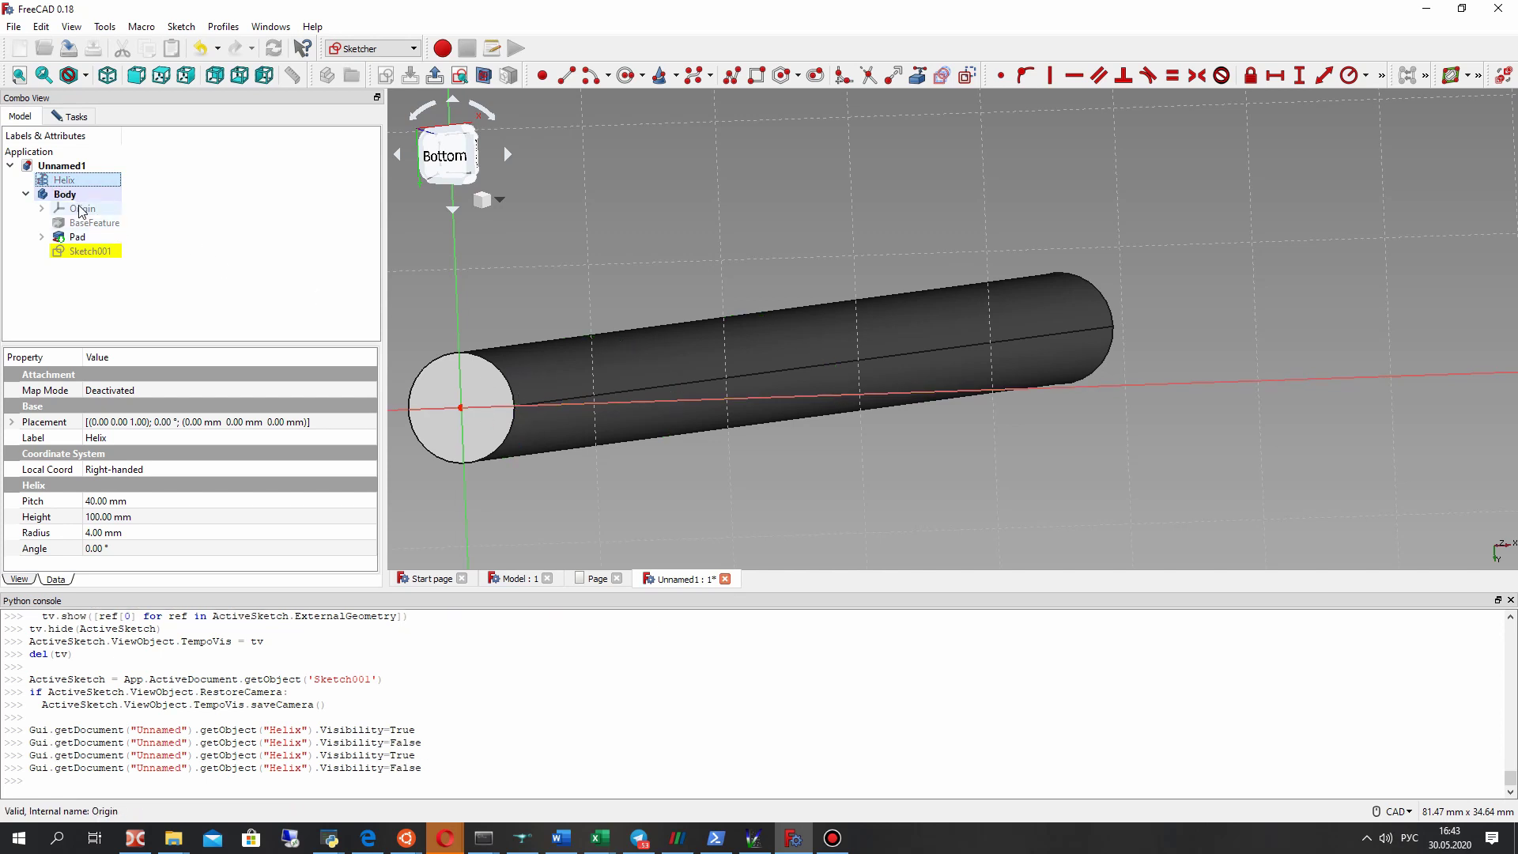
Step: Sketch a circle of about 3.5 mm radius centred on the horizontal axis near the end face's rim and move its centre outside the face
{"action": "left_click", "coordinate": [81, 253]}
{"action": "left_click", "coordinate": [624, 76]}
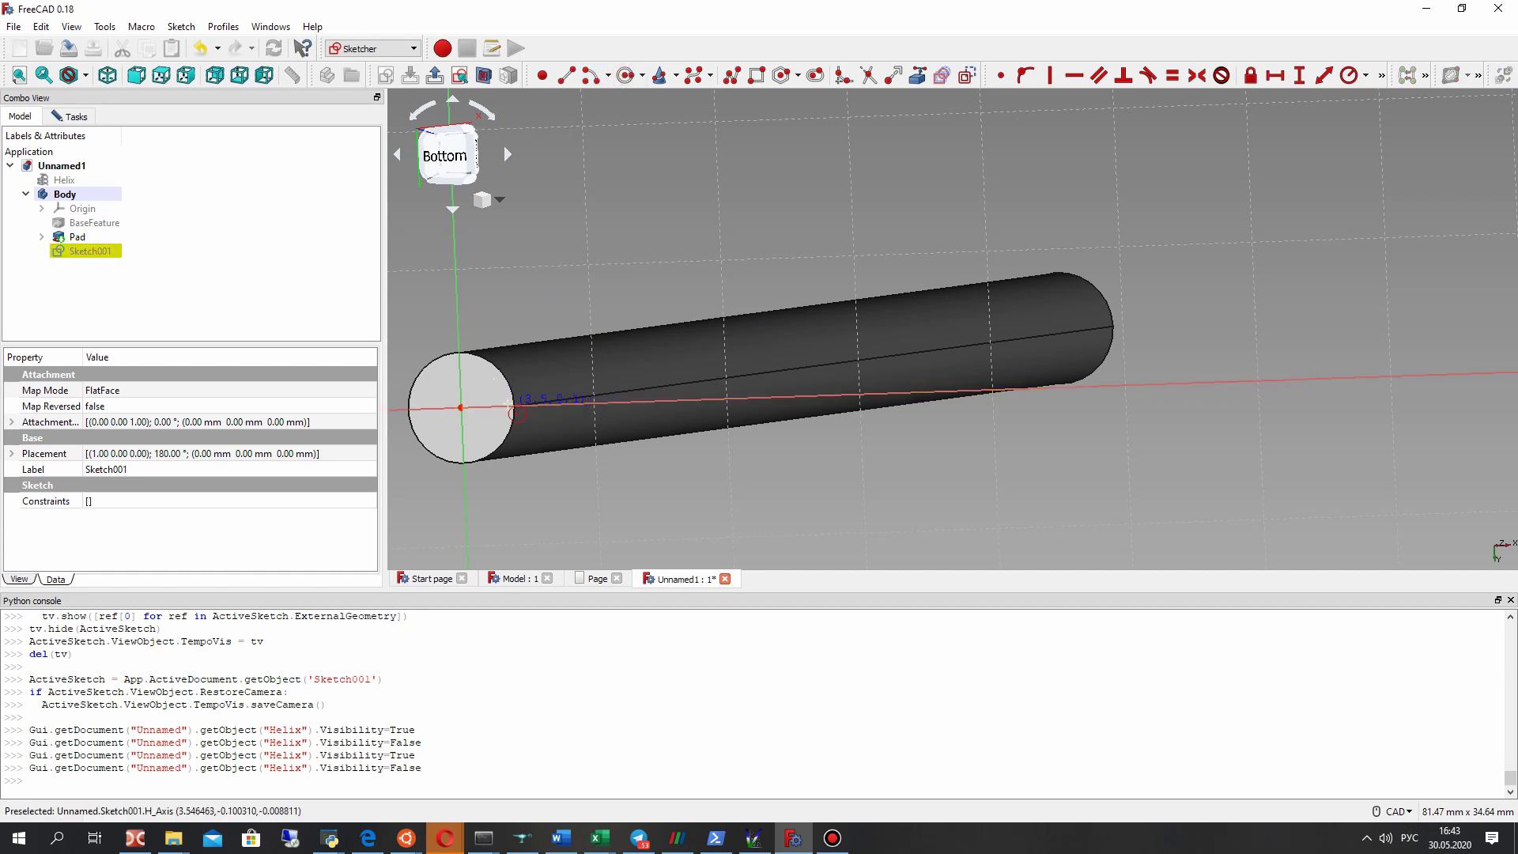
{"action": "left_click", "coordinate": [508, 407]}
{"action": "left_click", "coordinate": [516, 359]}
{"action": "right_click", "coordinate": [504, 404]}
{"action": "left_click_drag", "start_coordinate": [508, 406], "coordinate": [549, 385]}
Step: Constrain the circle's centre to a horizontal distance of 4 mm from the sketch origin
{"action": "left_click", "coordinate": [558, 403]}
{"action": "left_click", "coordinate": [469, 422]}
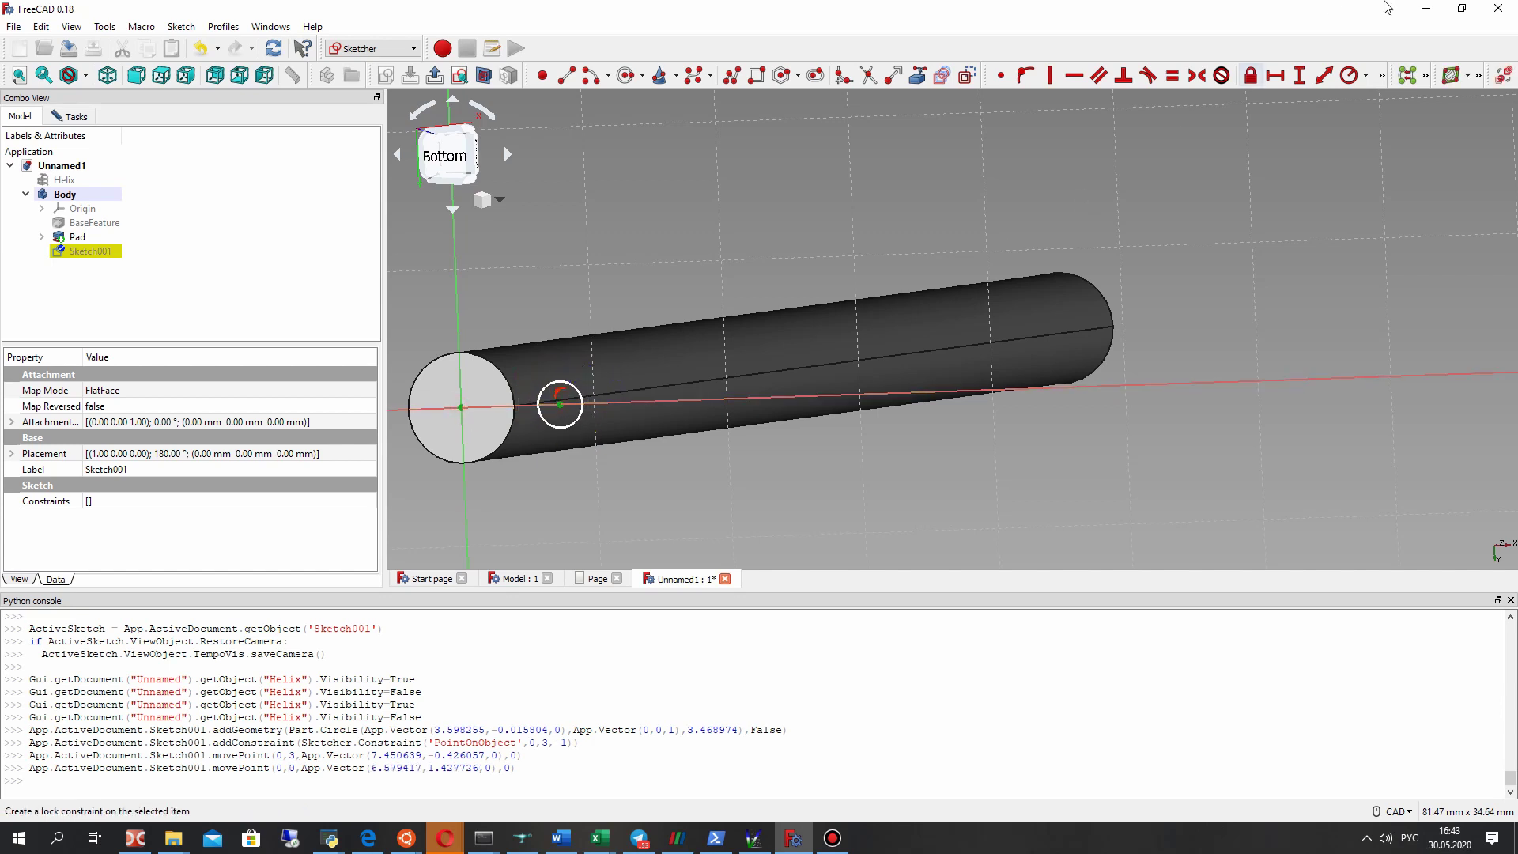
{"action": "left_click", "coordinate": [1274, 75]}
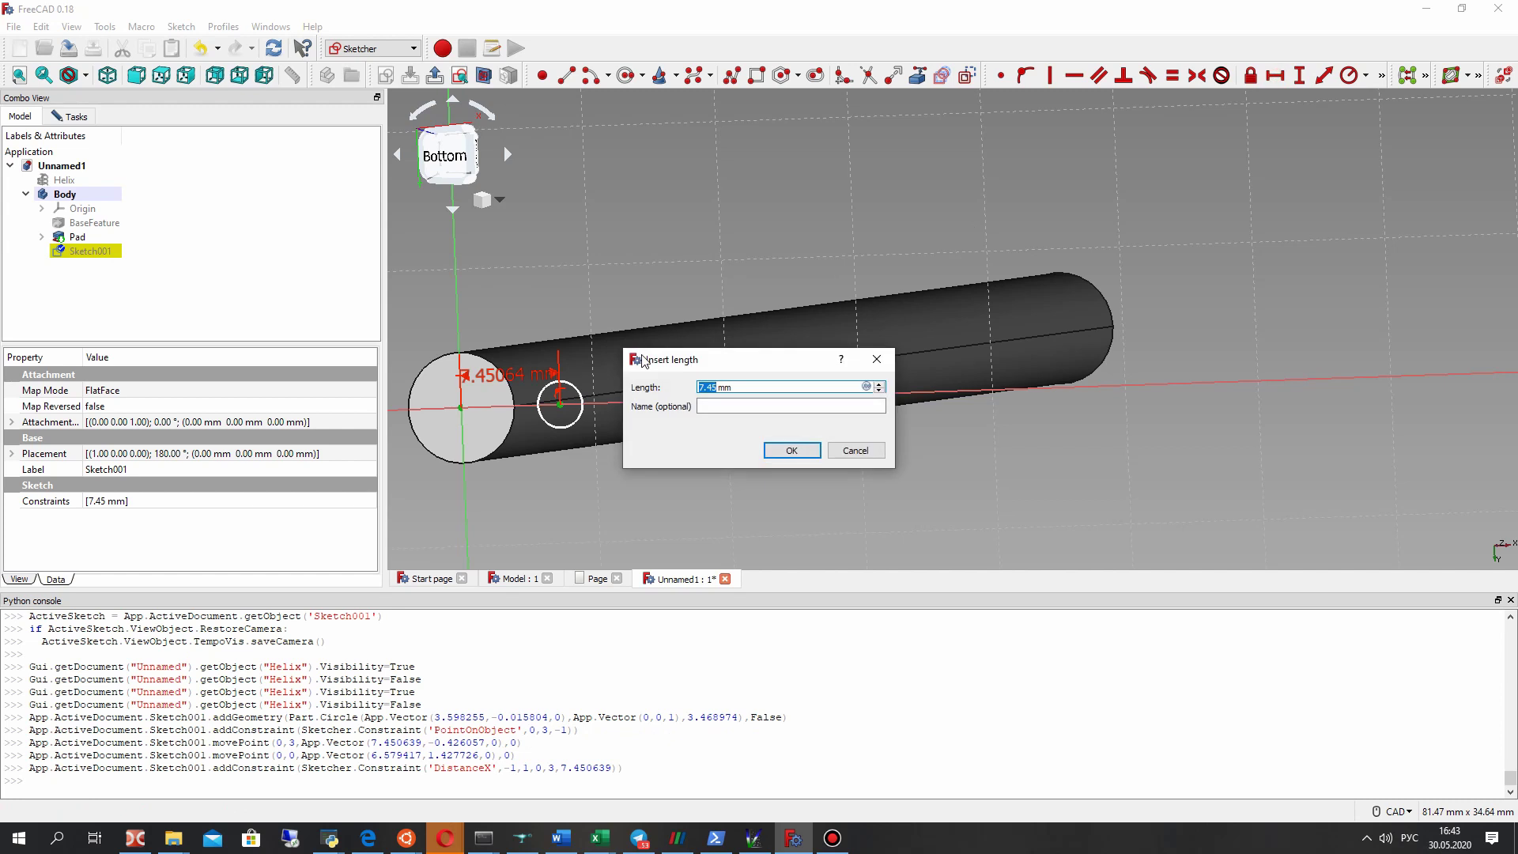
{"action": "left_click", "coordinate": [798, 455]}
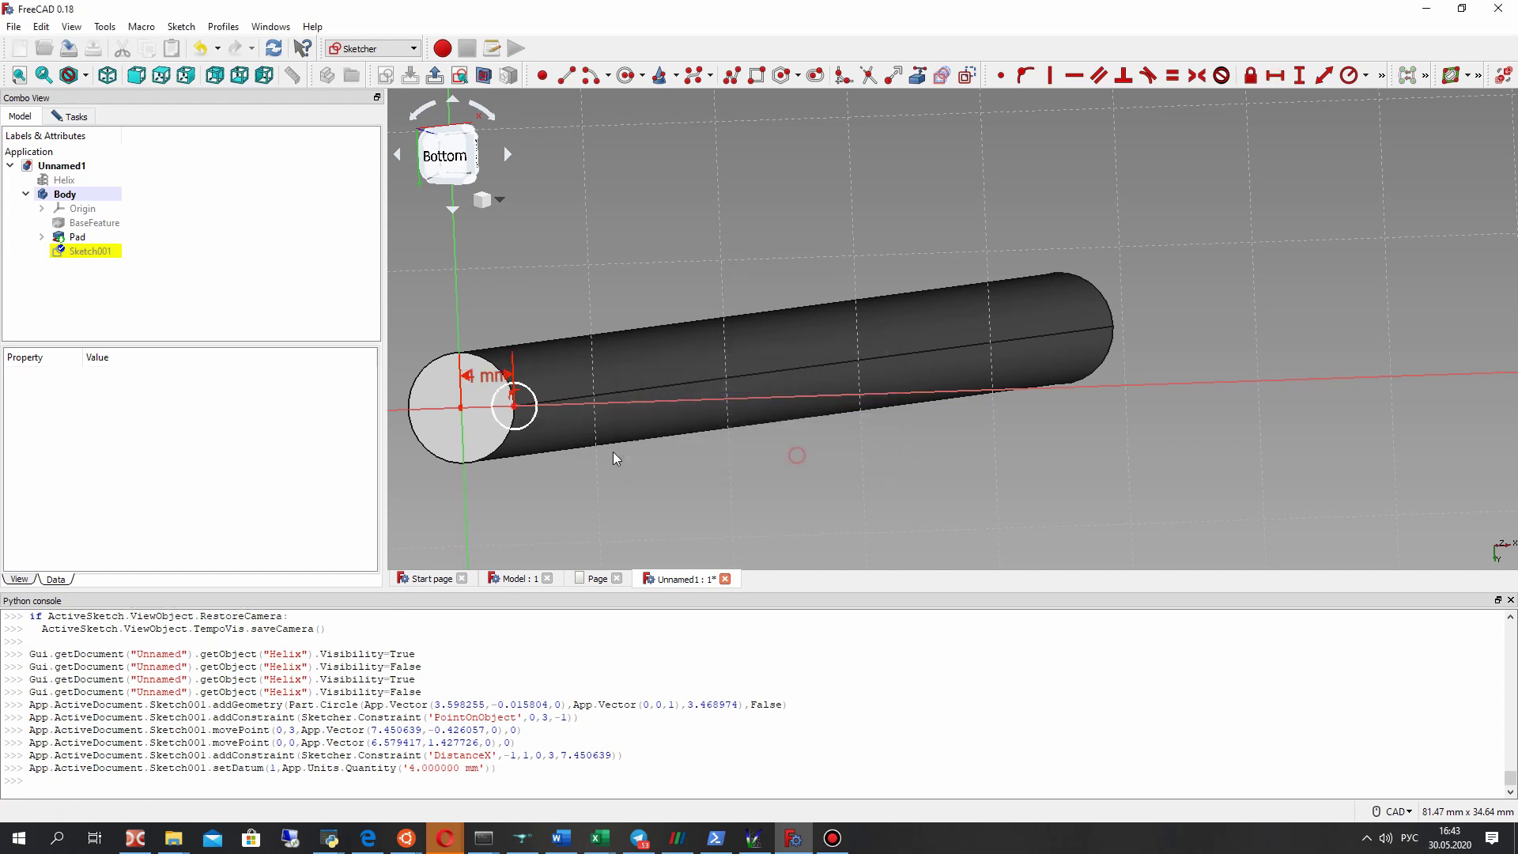
Step: Set the circle's radius to 2.5 mm and move the radius dimension clear of the geometry
{"action": "middle_click_drag", "start_coordinate": [495, 417], "coordinate": [661, 407]}
{"action": "scroll", "coordinate": [601, 388], "scroll_direction": "up", "scroll_amount": 2}
{"action": "left_click_drag", "start_coordinate": [726, 378], "coordinate": [735, 361]}
{"action": "left_click", "coordinate": [735, 361]}
{"action": "left_click", "coordinate": [1349, 75]}
{"action": "type", "text": "2.5"}
{"action": "key", "text": "Return"}
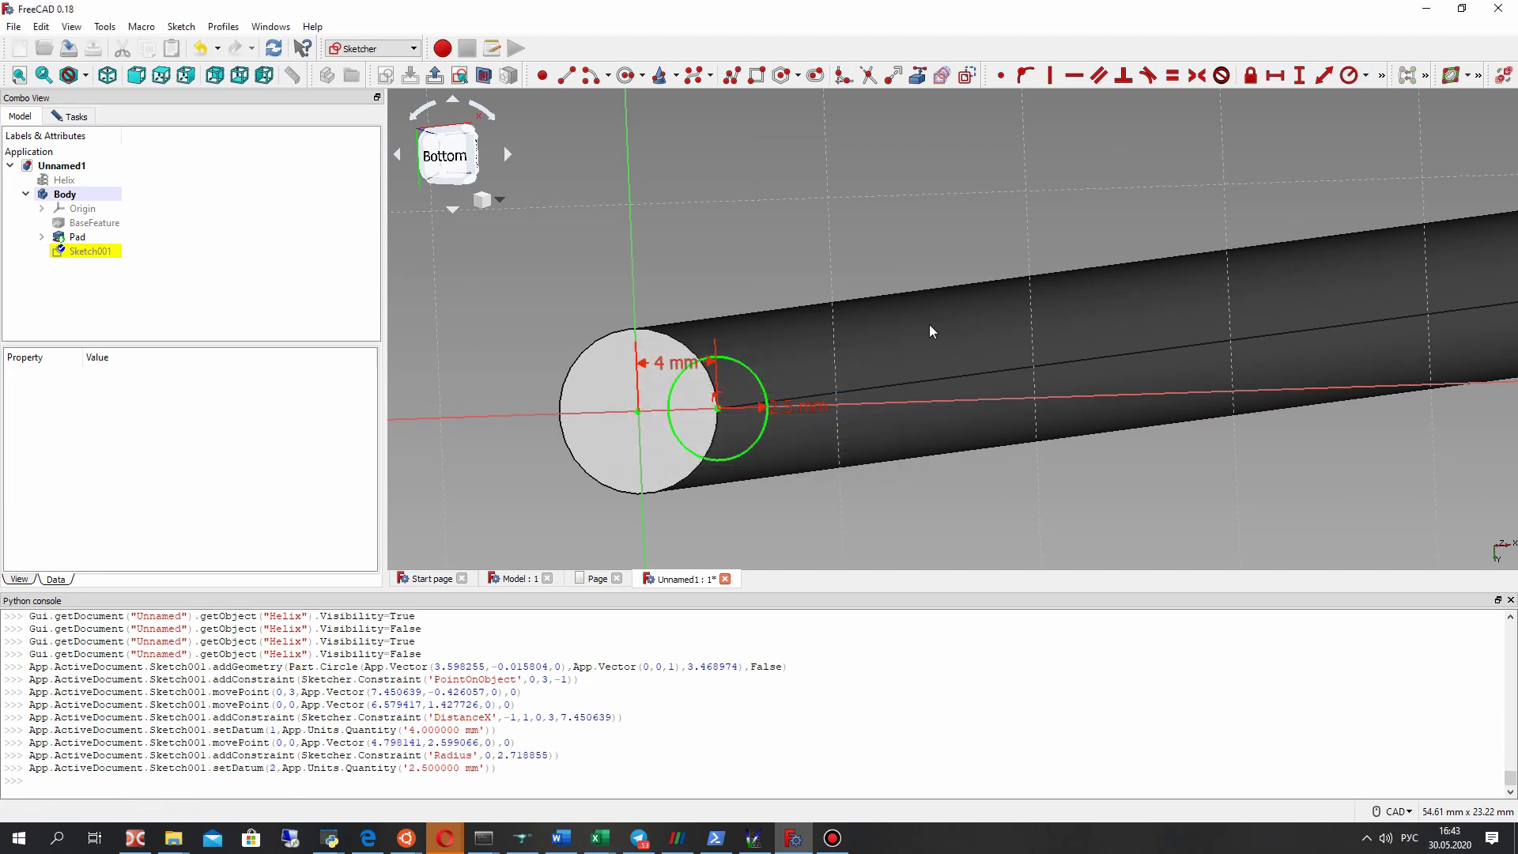
{"action": "left_click_drag", "start_coordinate": [779, 406], "coordinate": [789, 346]}
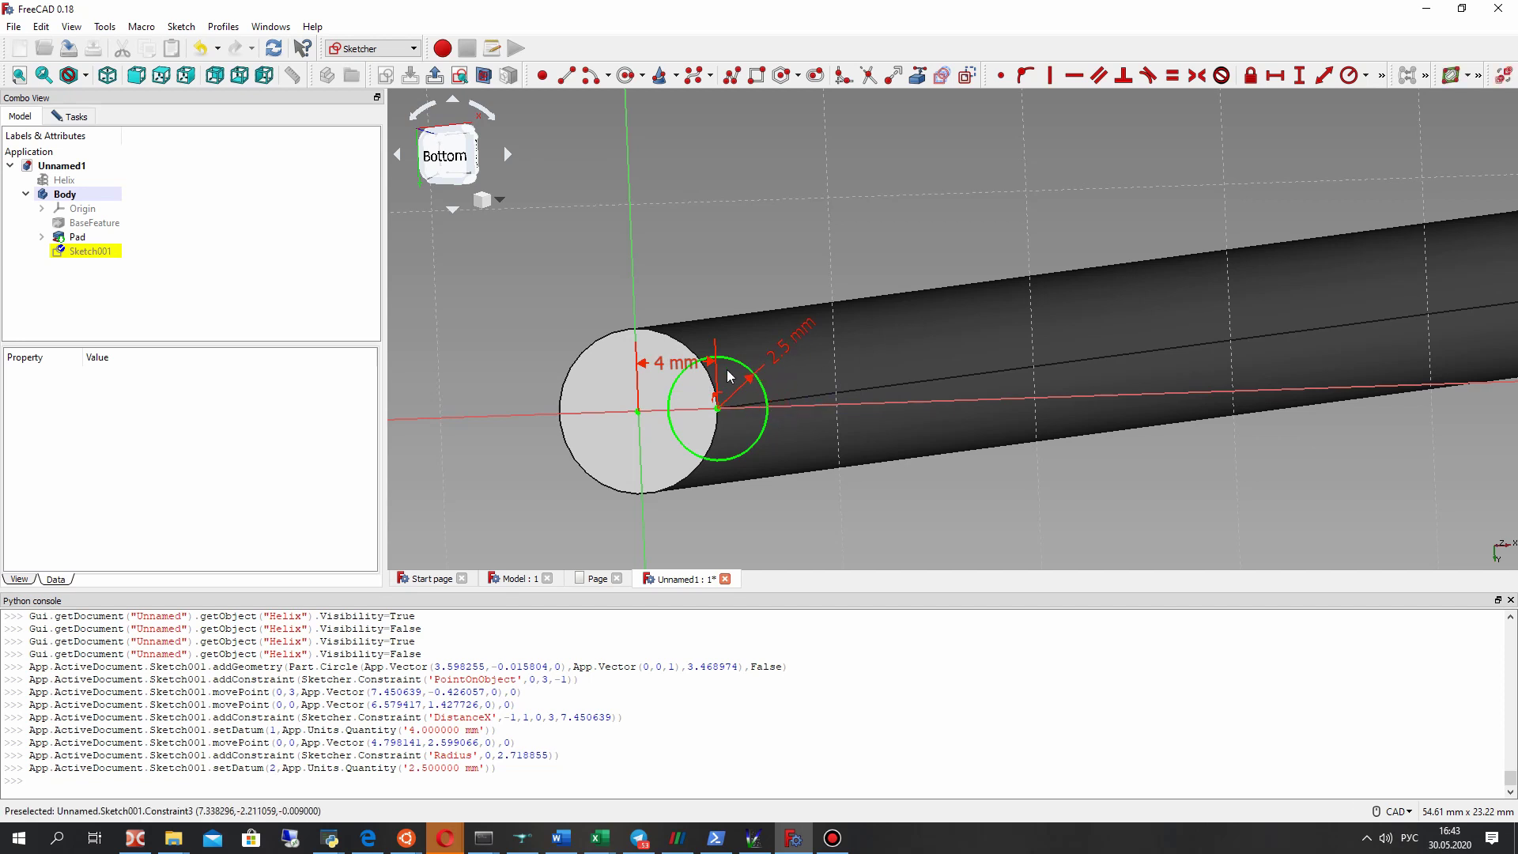
Step: Finish editing the fully constrained circle sketch on the cylinder's end face
{"action": "scroll", "coordinate": [721, 368], "scroll_direction": "down", "scroll_amount": 6}
{"action": "mouse_move", "coordinate": [751, 359]}
{"action": "middle_mouse_down"}
{"action": "mouse_move", "coordinate": [718, 353]}
{"action": "mouse_move", "coordinate": [864, 345]}
{"action": "mouse_move", "coordinate": [826, 353]}
{"action": "mouse_move", "coordinate": [885, 373]}
{"action": "mouse_move", "coordinate": [854, 353]}
{"action": "mouse_move", "coordinate": [667, 342]}
{"action": "mouse_move", "coordinate": [824, 395]}
{"action": "mouse_move", "coordinate": [813, 404]}
{"action": "middle_mouse_up"}
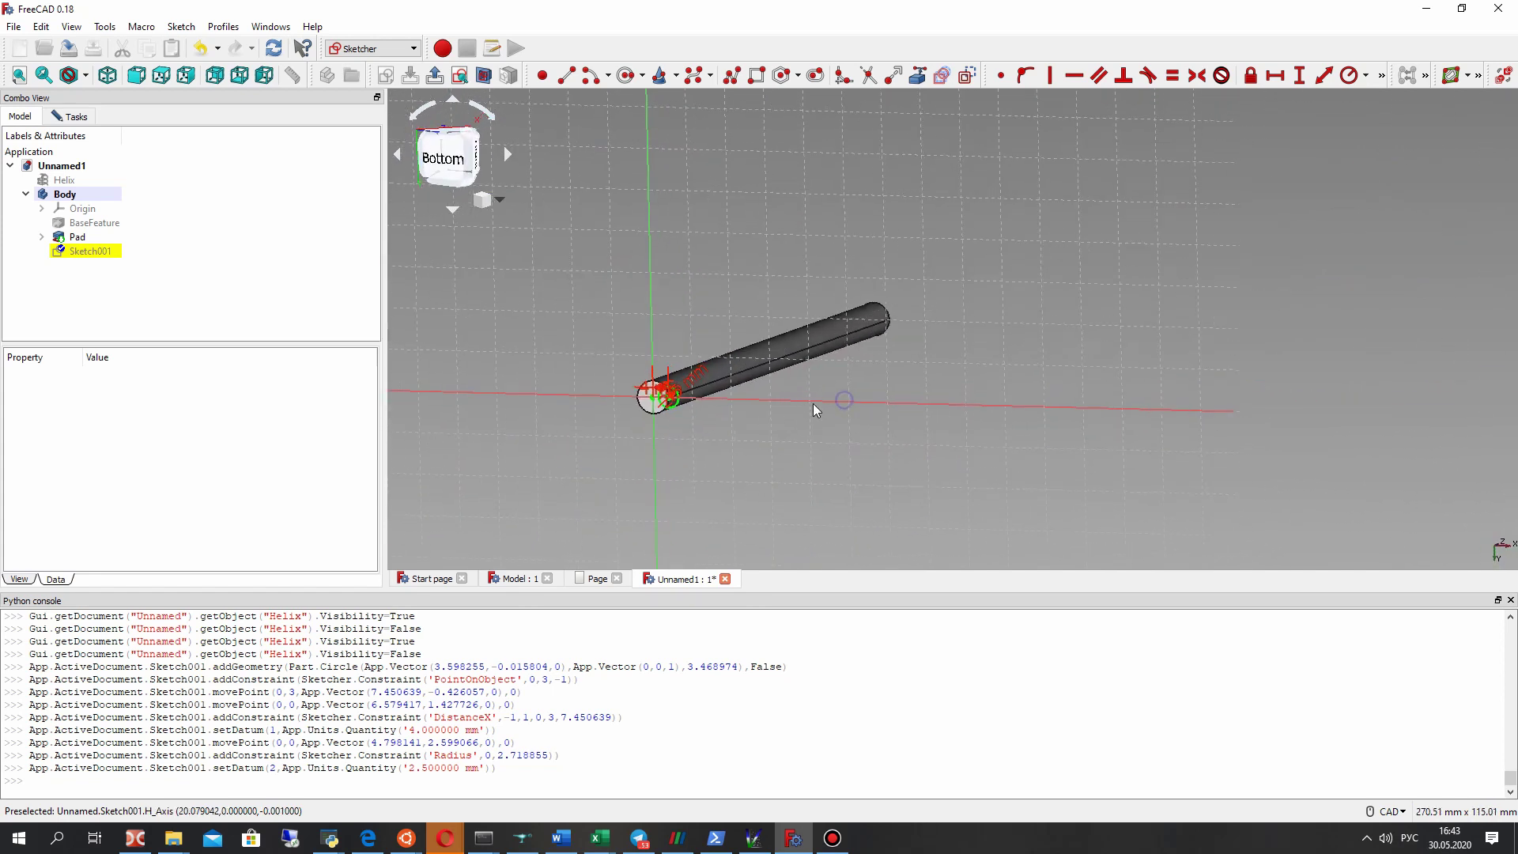
{"action": "scroll", "coordinate": [627, 367], "scroll_direction": "up", "scroll_amount": 2}
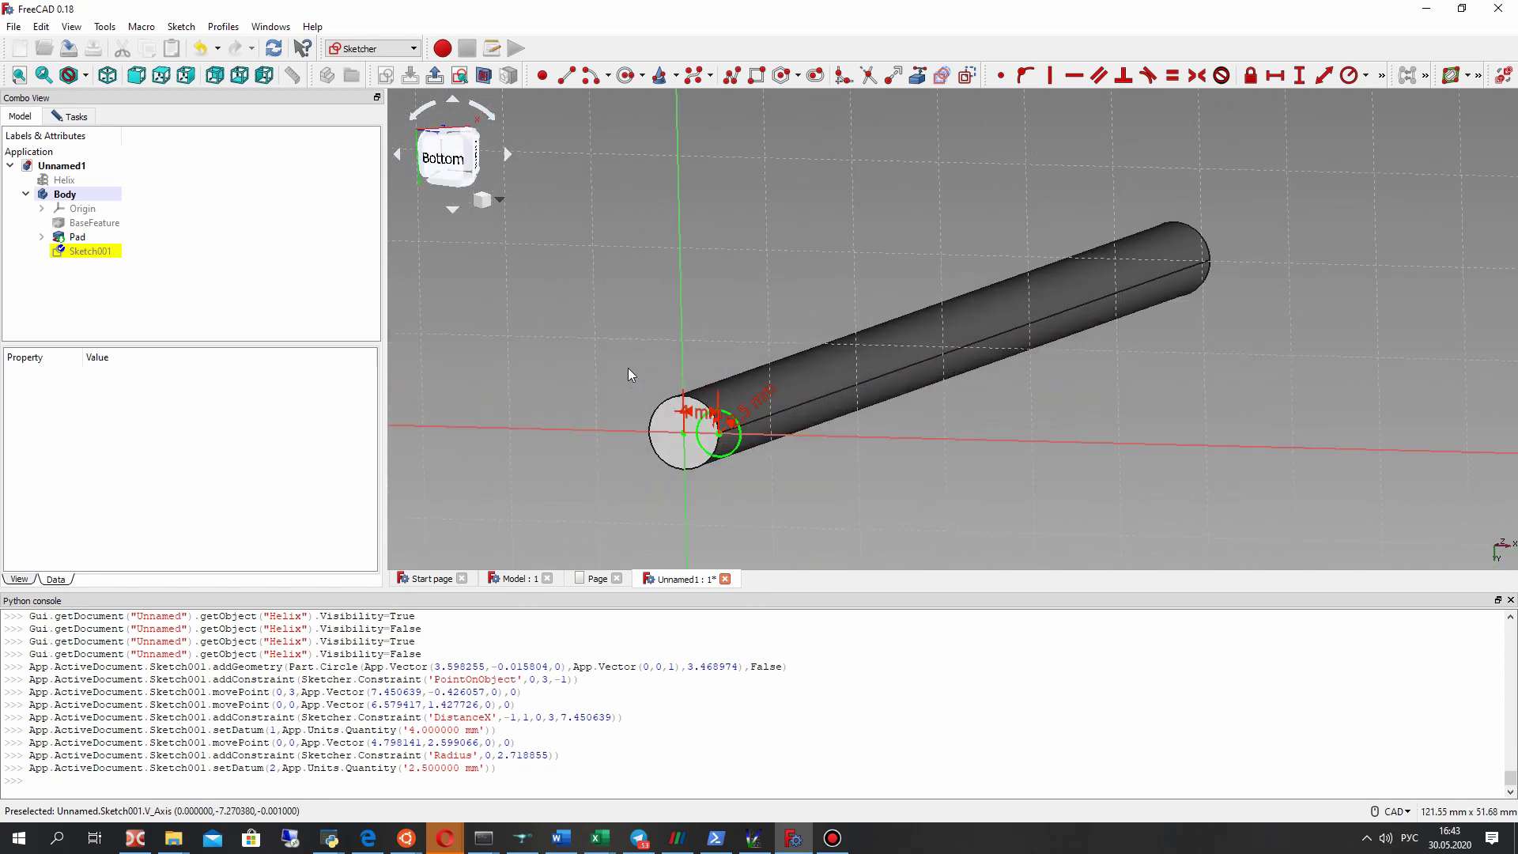
{"action": "left_click", "coordinate": [72, 253]}
{"action": "left_click", "coordinate": [72, 115]}
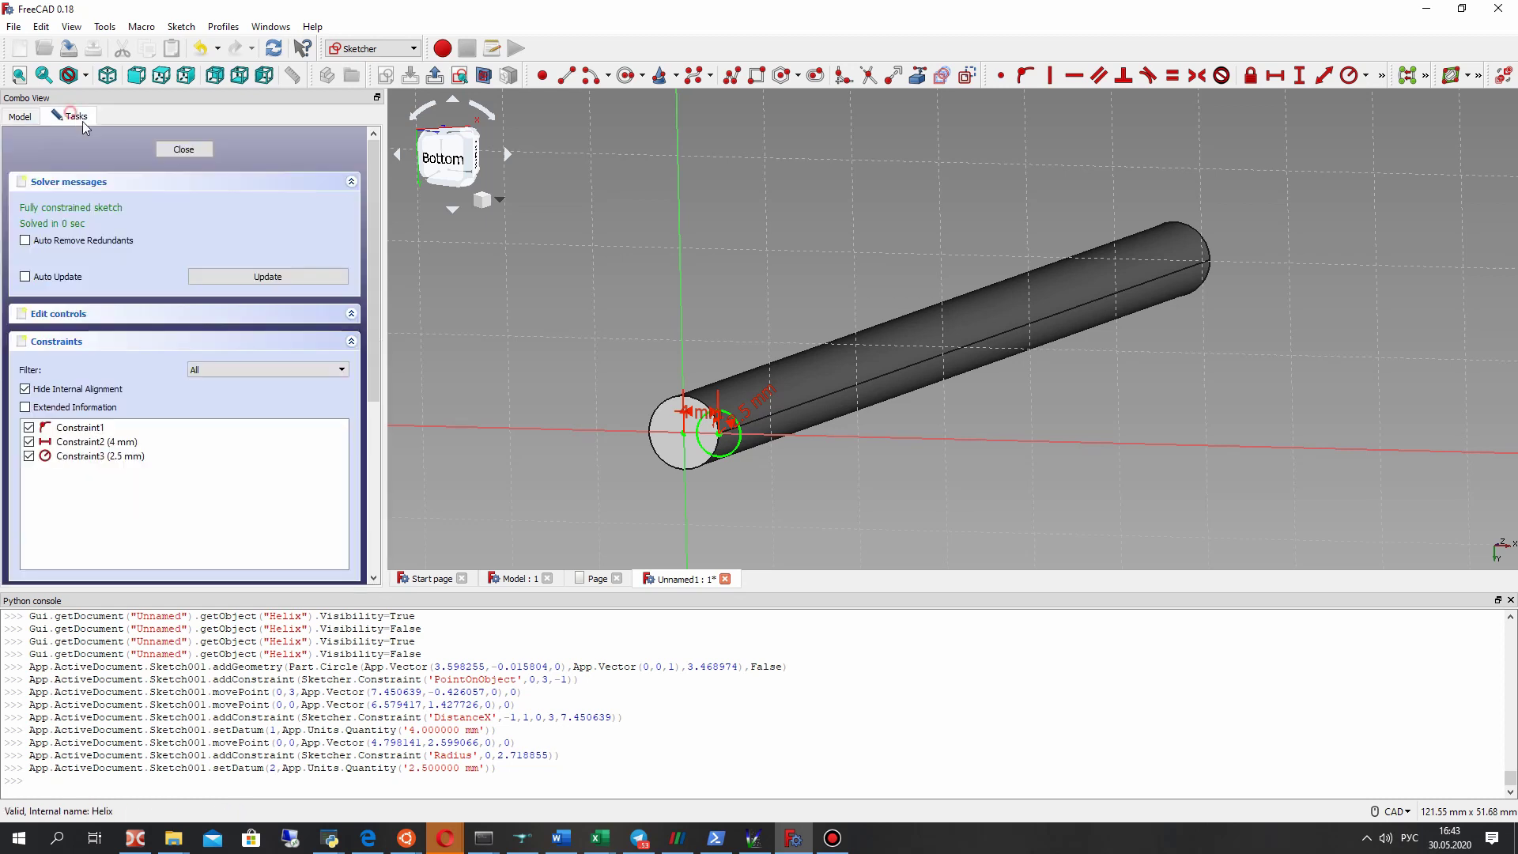
{"action": "left_click", "coordinate": [178, 148]}
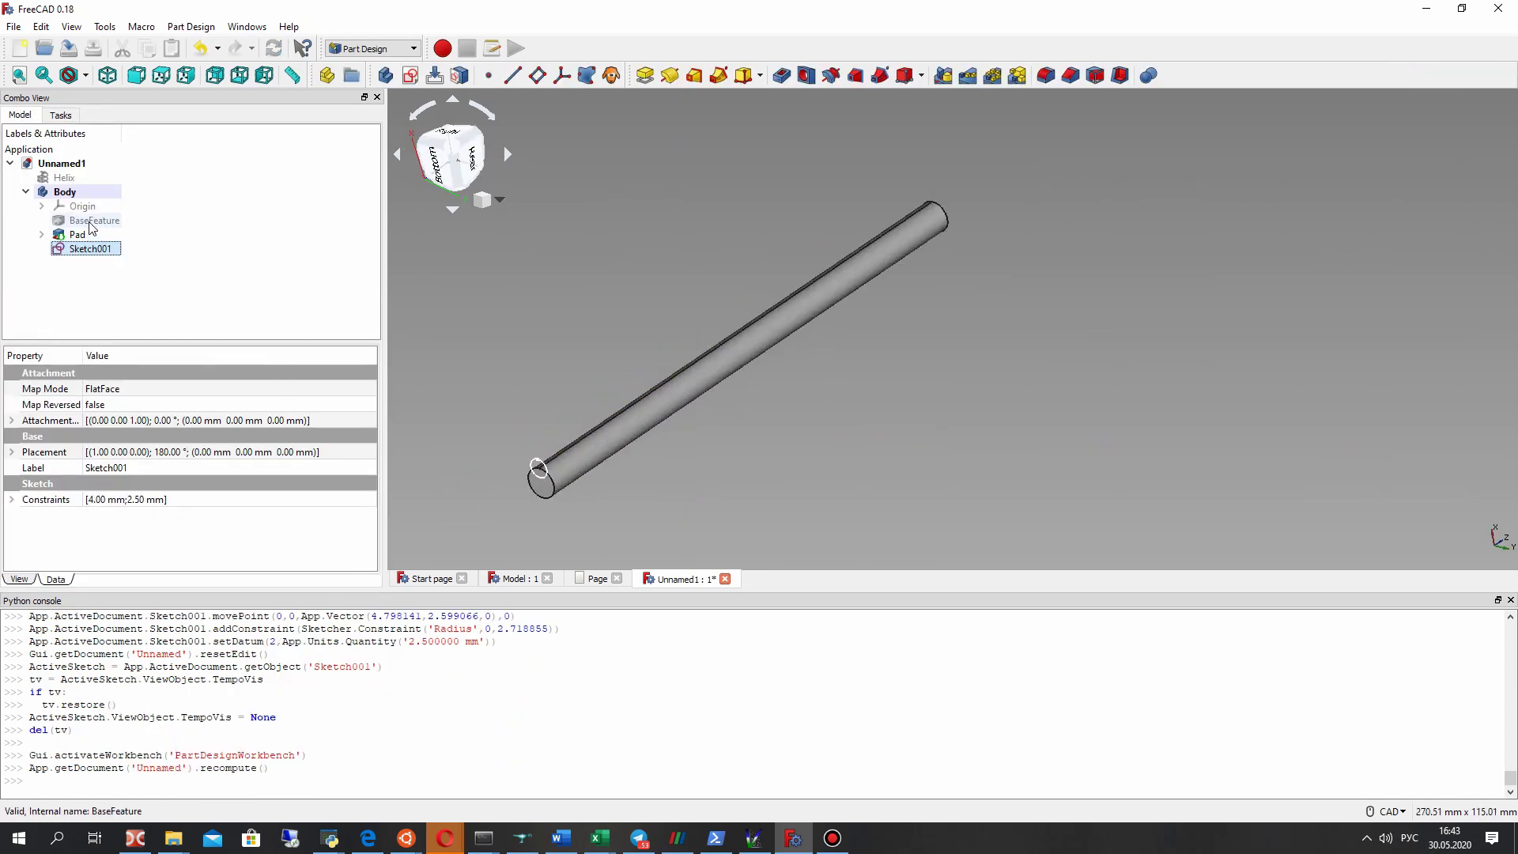
Step: Show the helical base feature in place of the padded cylinder and check where it meets the circle sketch
{"action": "left_click", "coordinate": [509, 345]}
{"action": "left_click", "coordinate": [79, 225]}
{"action": "key", "text": "space"}
{"action": "mouse_move", "coordinate": [557, 475]}
{"action": "middle_mouse_down"}
{"action": "mouse_move", "coordinate": [721, 434]}
{"action": "mouse_move", "coordinate": [594, 447]}
{"action": "middle_mouse_up"}
{"action": "scroll", "coordinate": [548, 387], "scroll_direction": "up", "scroll_amount": 4}
{"action": "scroll", "coordinate": [595, 413], "scroll_direction": "down", "scroll_amount": 2}
{"action": "scroll", "coordinate": [601, 473], "scroll_direction": "up", "scroll_amount": 2}
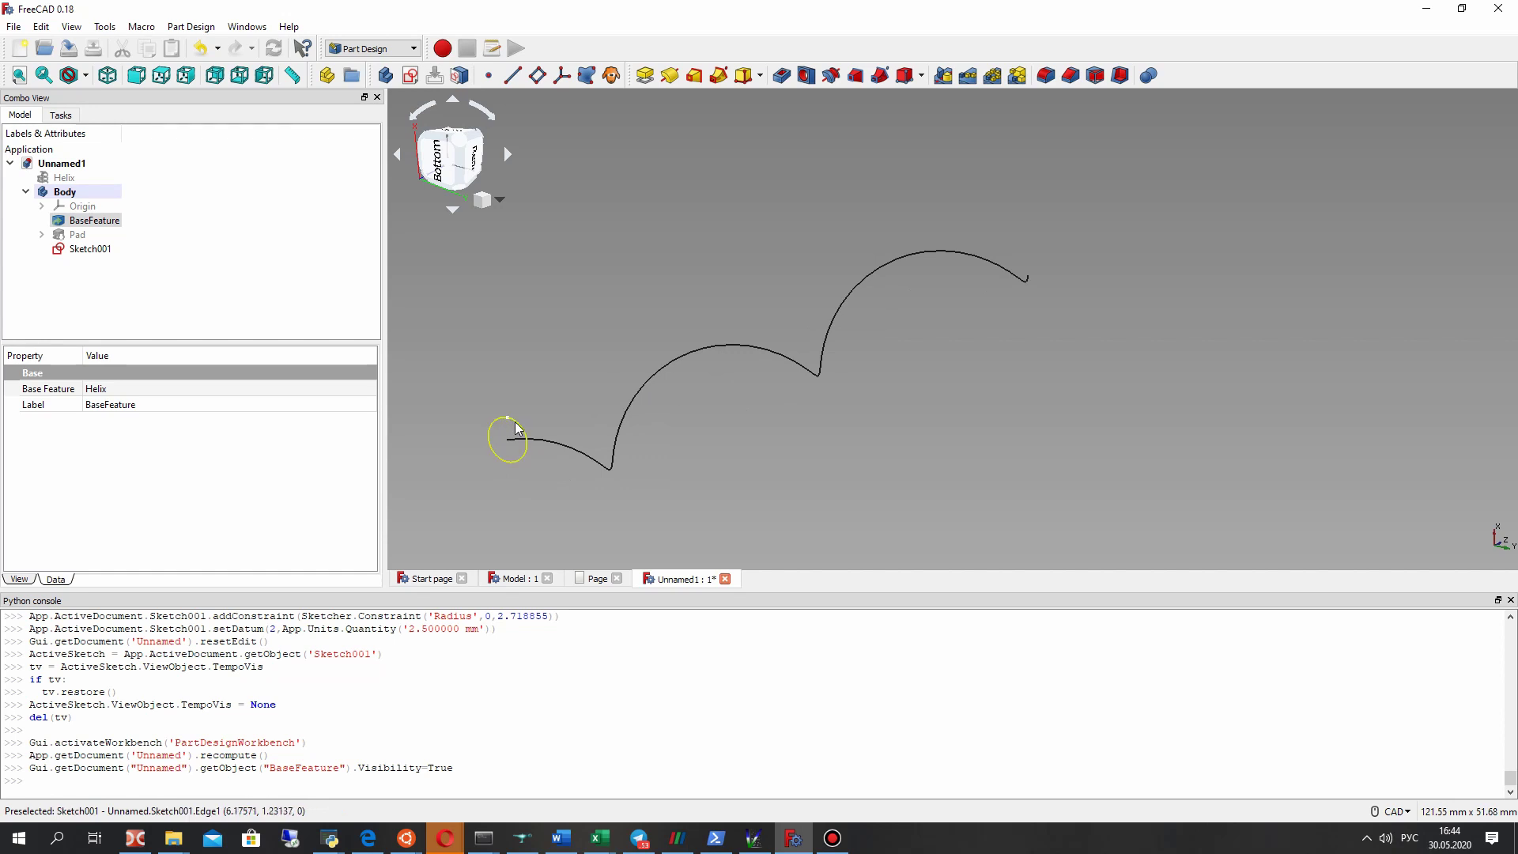
{"action": "left_click", "coordinate": [599, 292]}
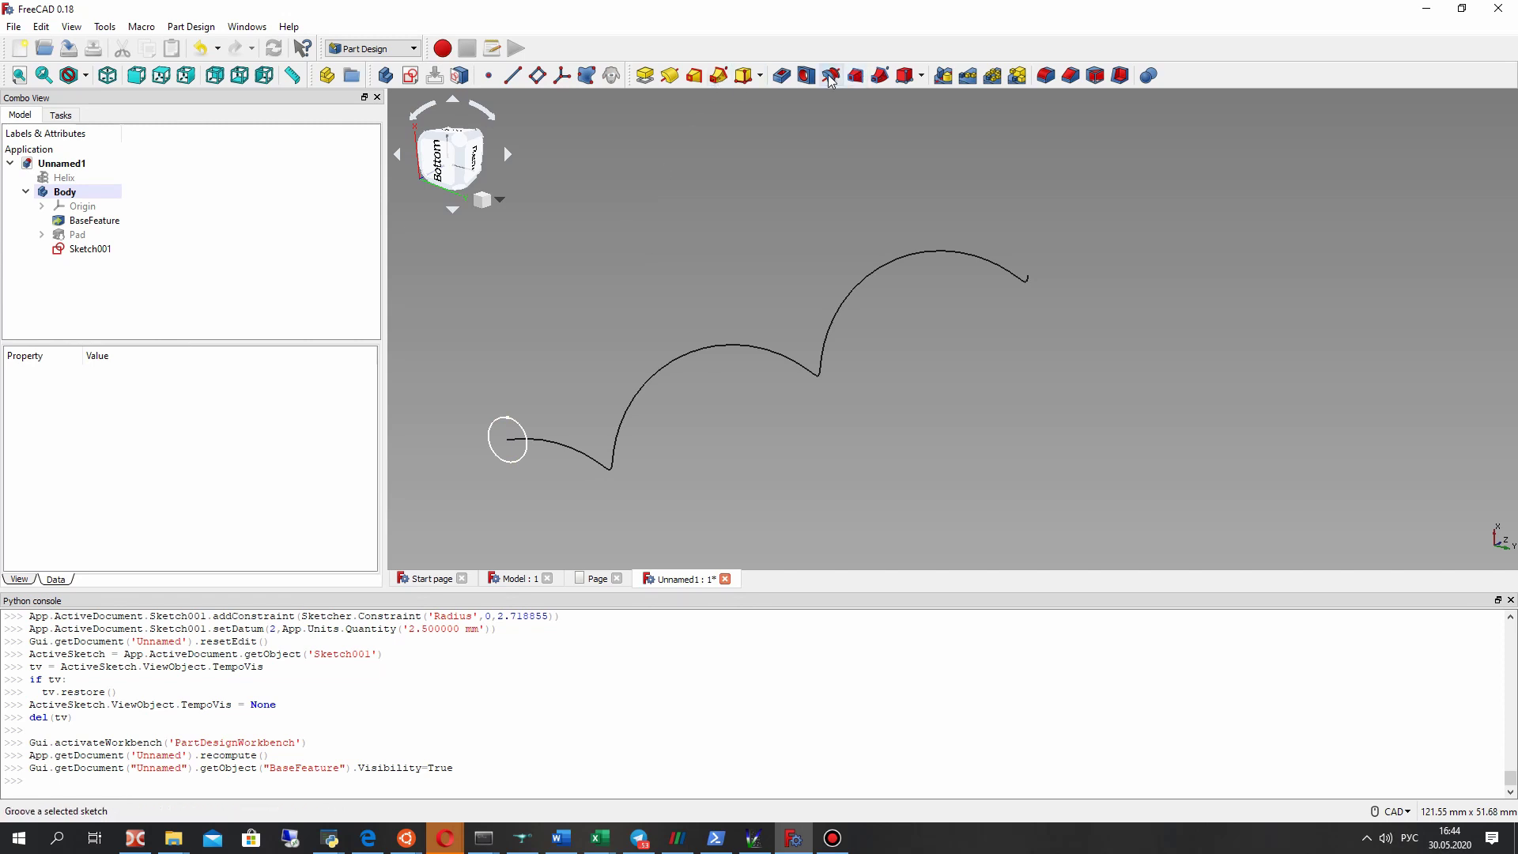
Step: Cut a flute with a Subtractive Pipe that sweeps the circle sketch along the helical base feature
{"action": "left_click", "coordinate": [879, 77]}
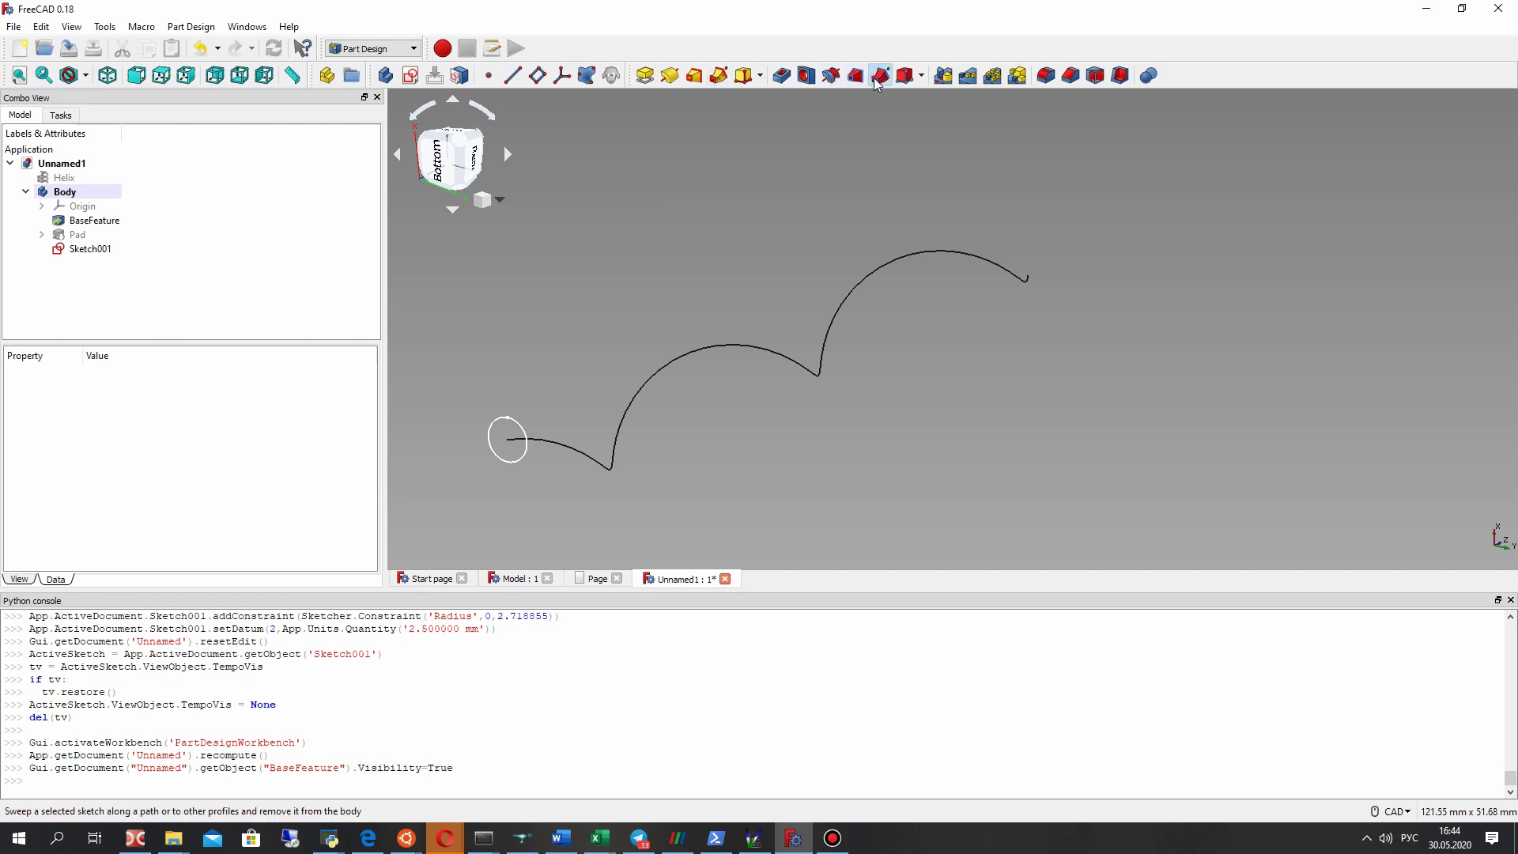
{"action": "left_click", "coordinate": [105, 229]}
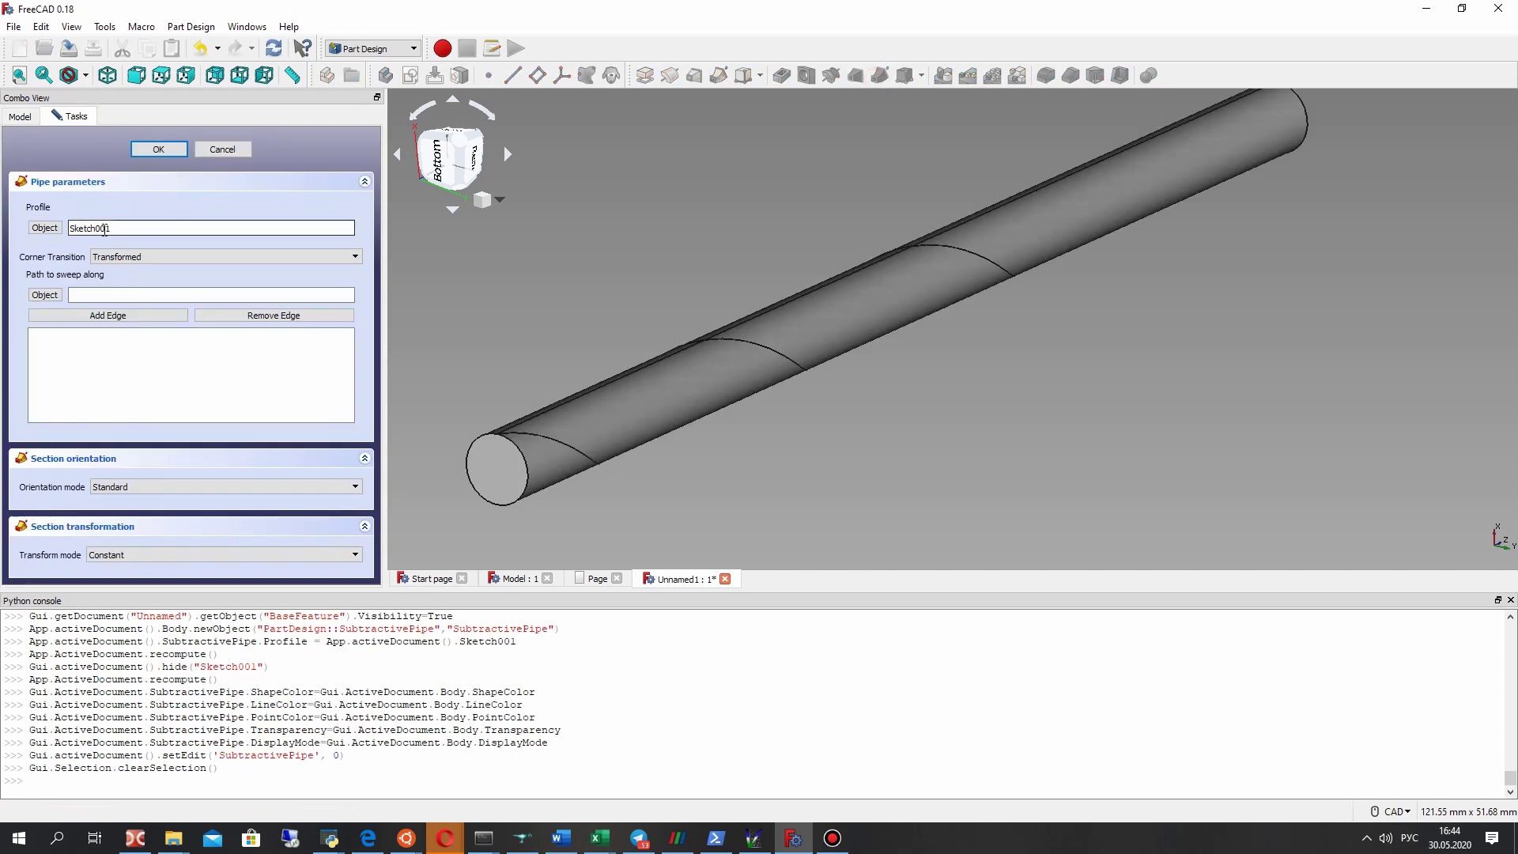
{"action": "left_click_drag", "start_coordinate": [70, 227], "coordinate": [67, 228]}
{"action": "left_click", "coordinate": [41, 297]}
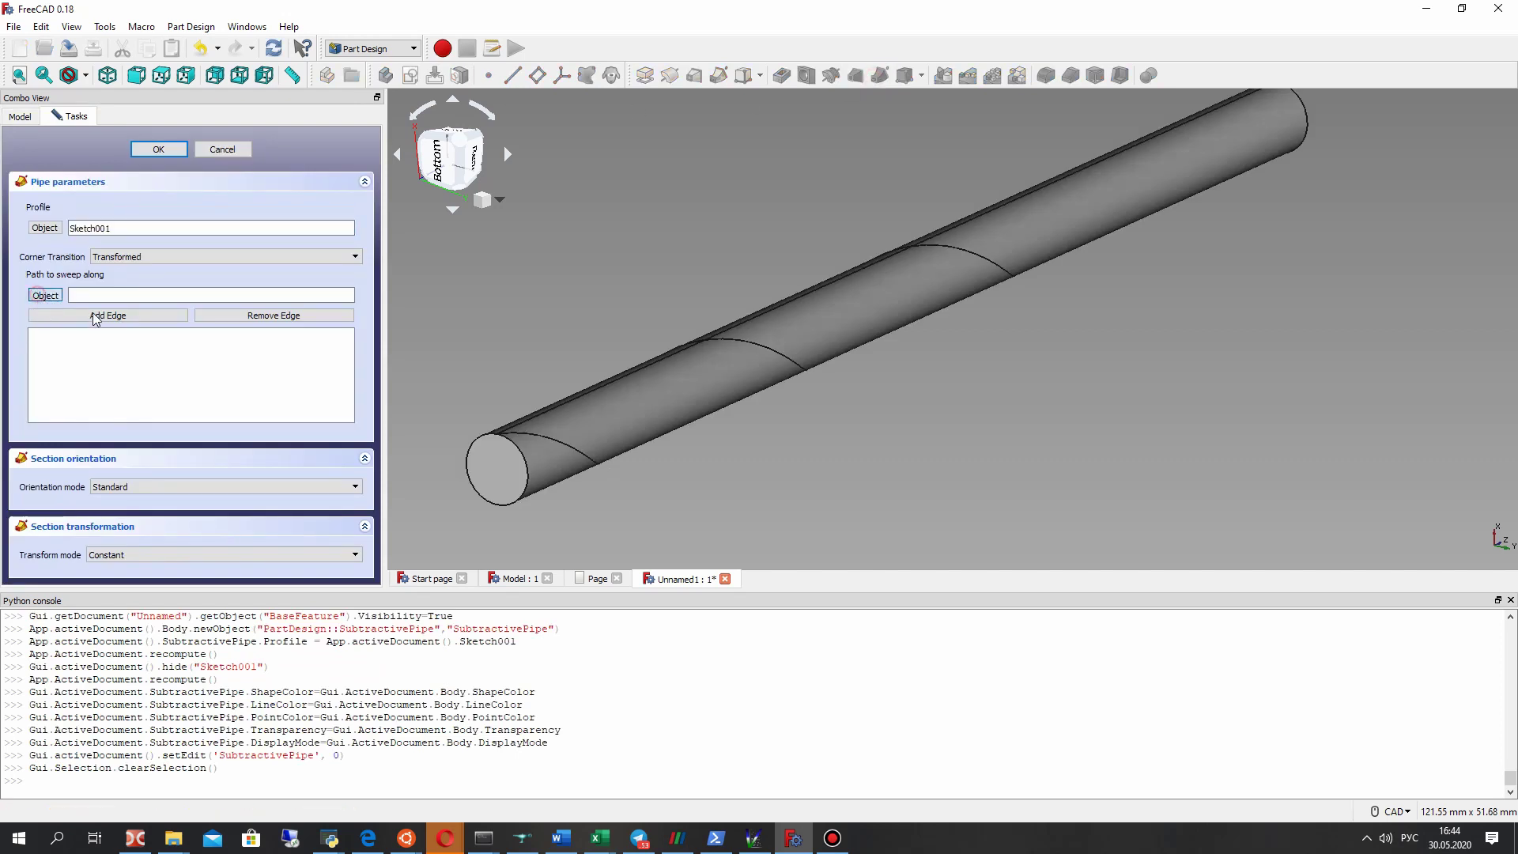
{"action": "left_click", "coordinate": [534, 433]}
{"action": "middle_click_drag", "start_coordinate": [765, 278], "coordinate": [821, 266]}
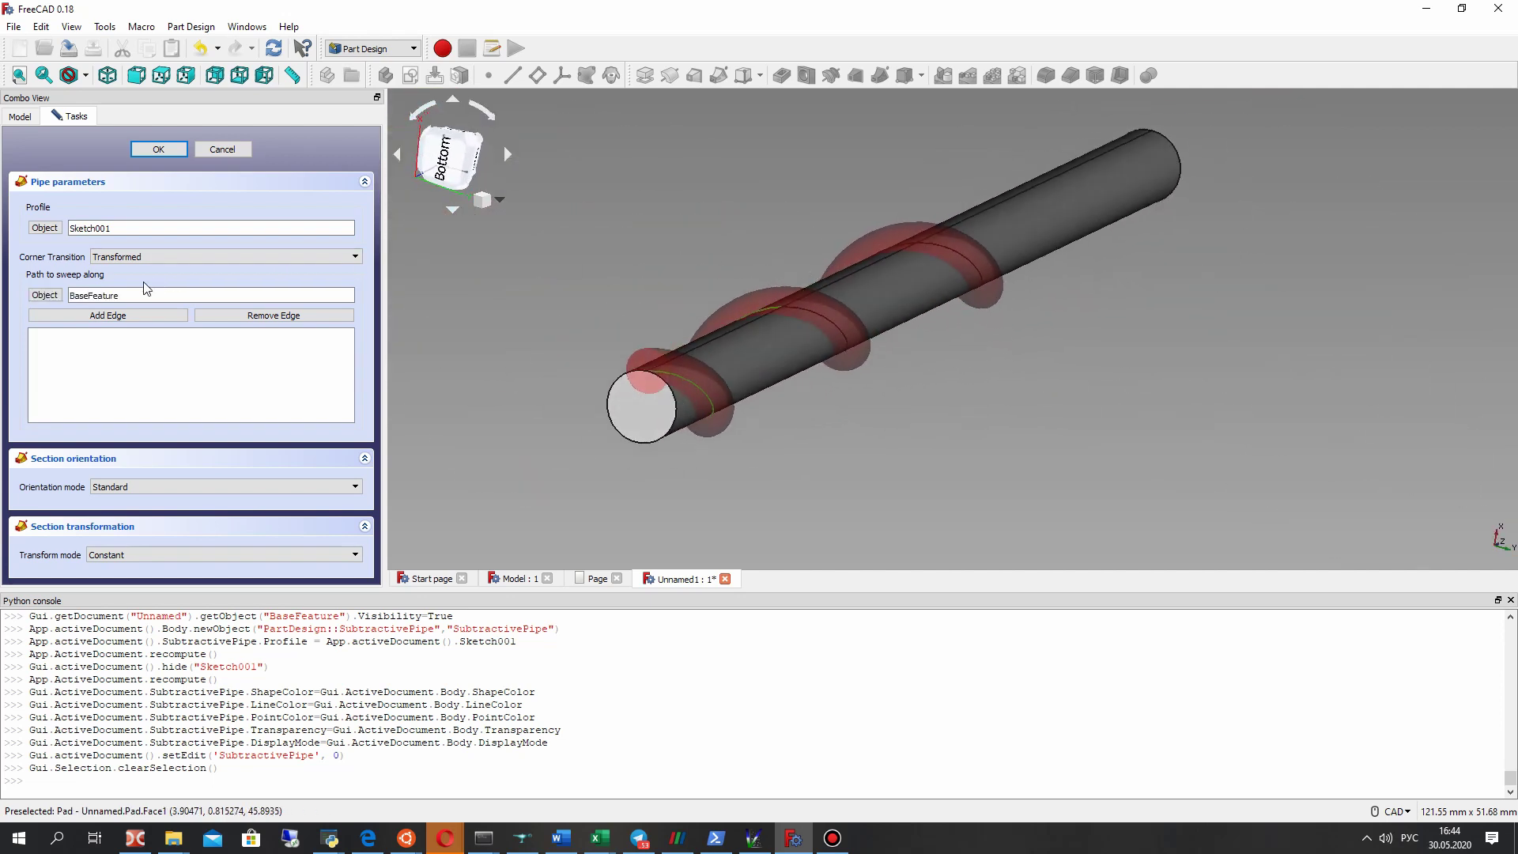
{"action": "left_click", "coordinate": [128, 365]}
{"action": "key", "text": "Return"}
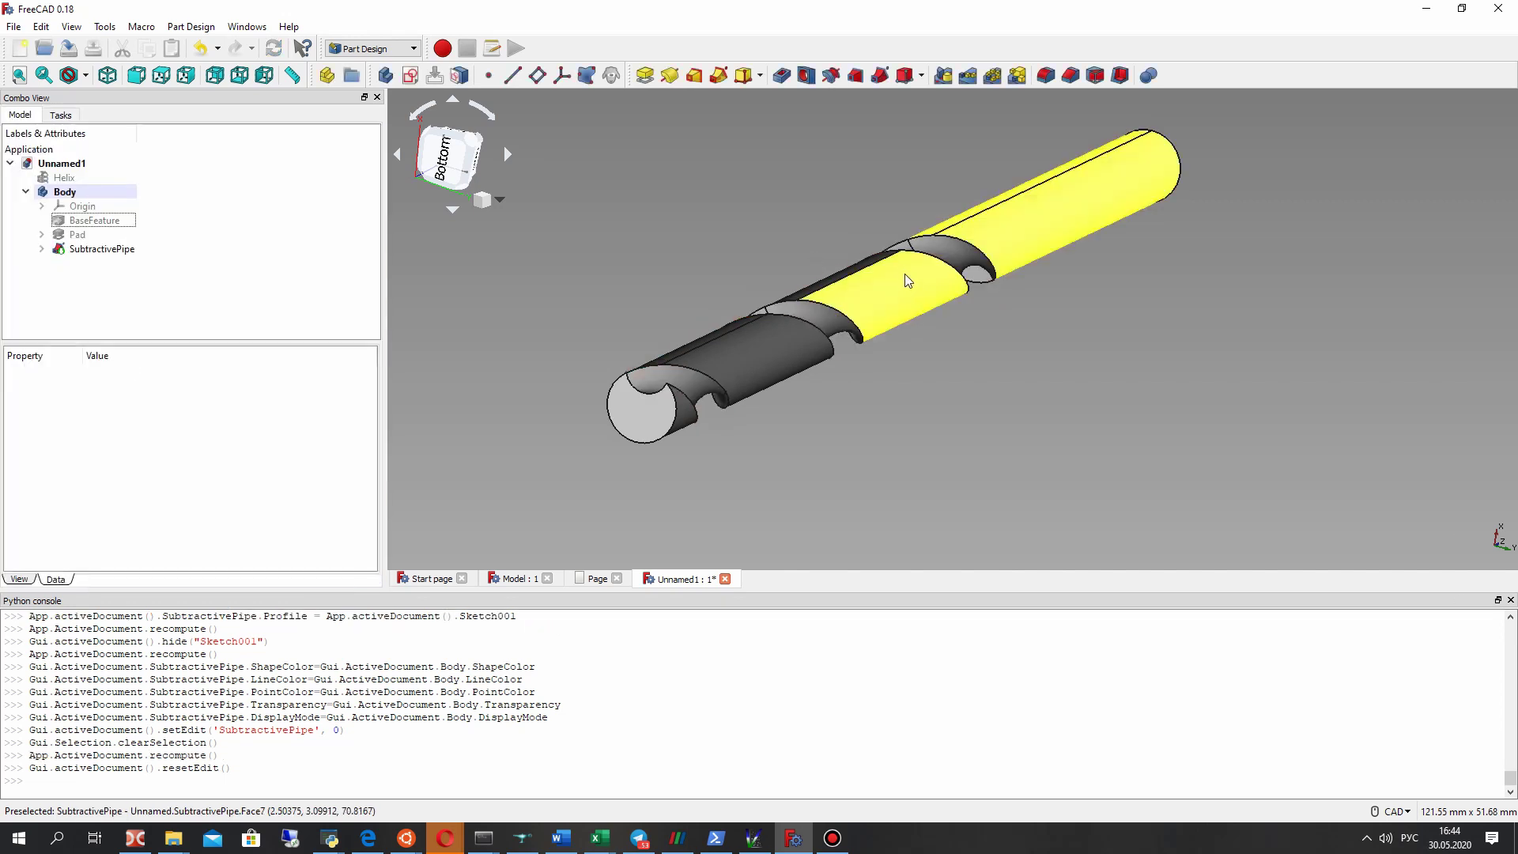
Step: Polar-pattern the flute cut around the base Z axis with 2 occurrences over 360°
{"action": "middle_click_drag", "start_coordinate": [983, 255], "coordinate": [878, 261]}
{"action": "left_click", "coordinate": [91, 250]}
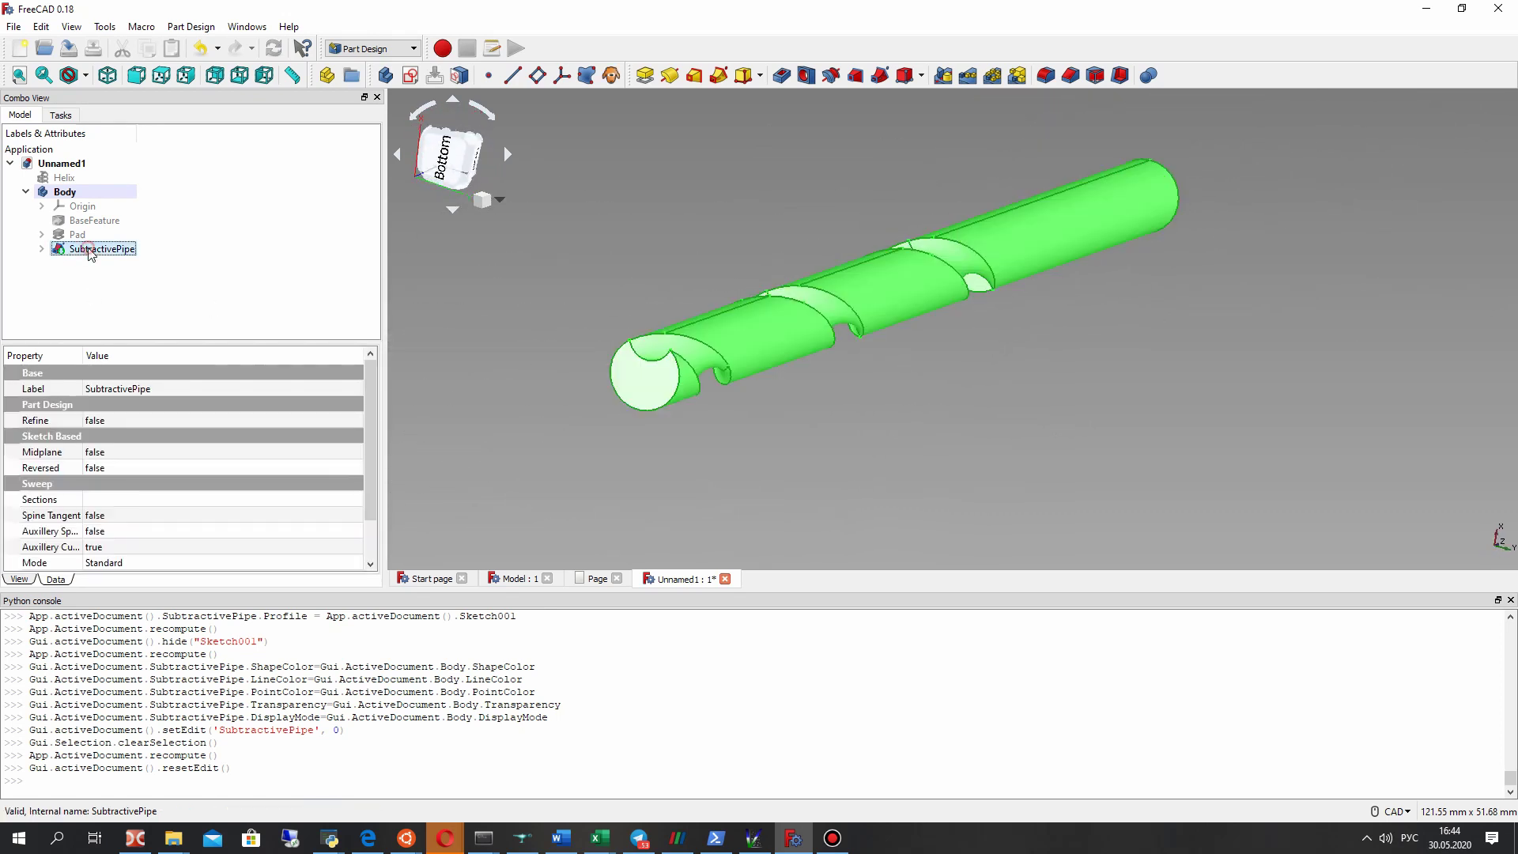
{"action": "left_click", "coordinate": [753, 139]}
{"action": "left_click", "coordinate": [114, 250]}
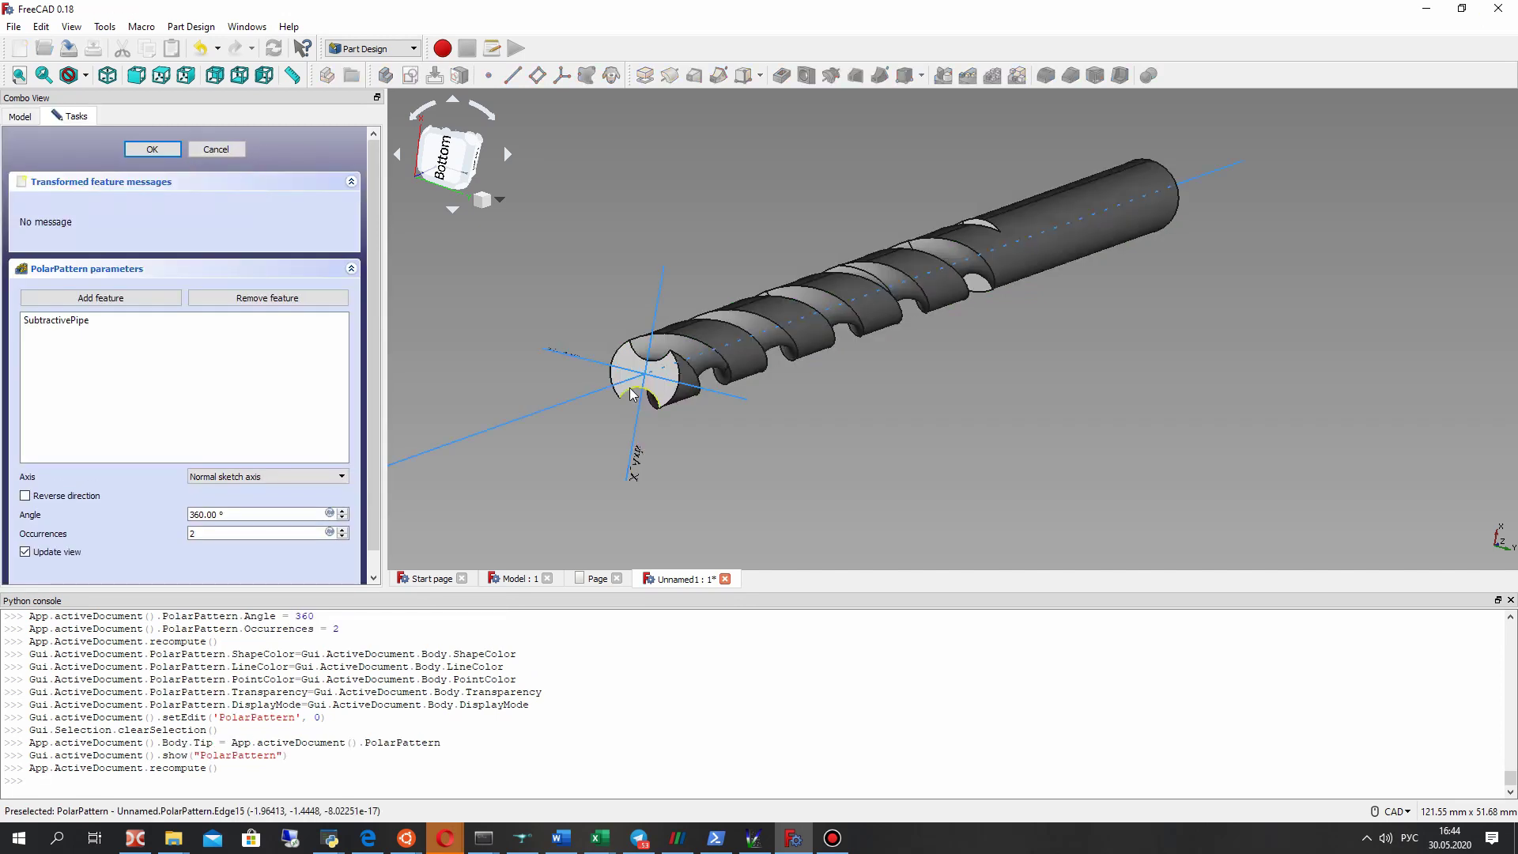
{"action": "left_click", "coordinate": [224, 476]}
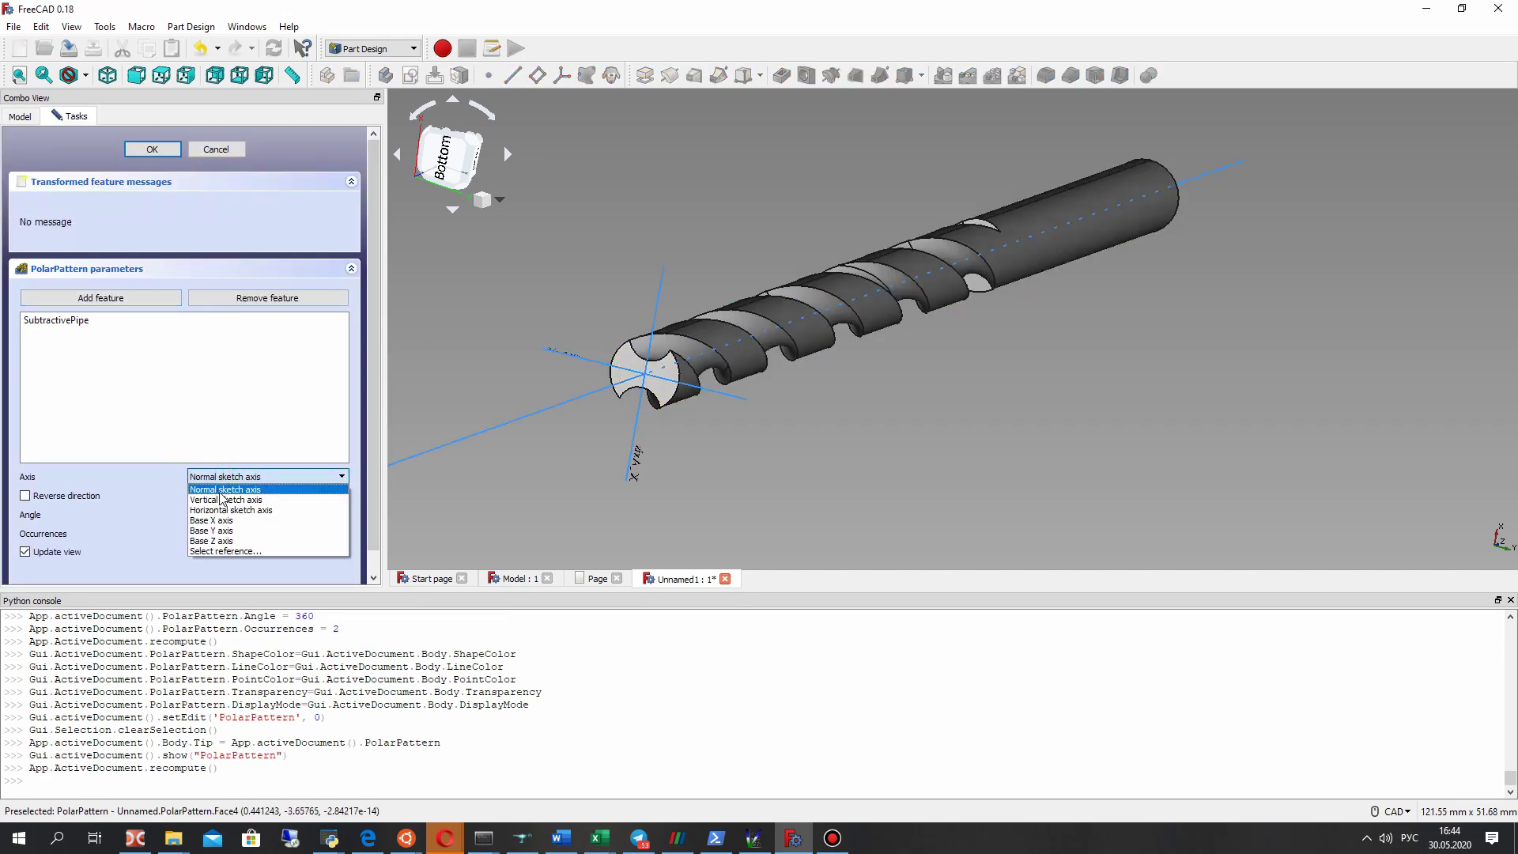
{"action": "left_click", "coordinate": [212, 541]}
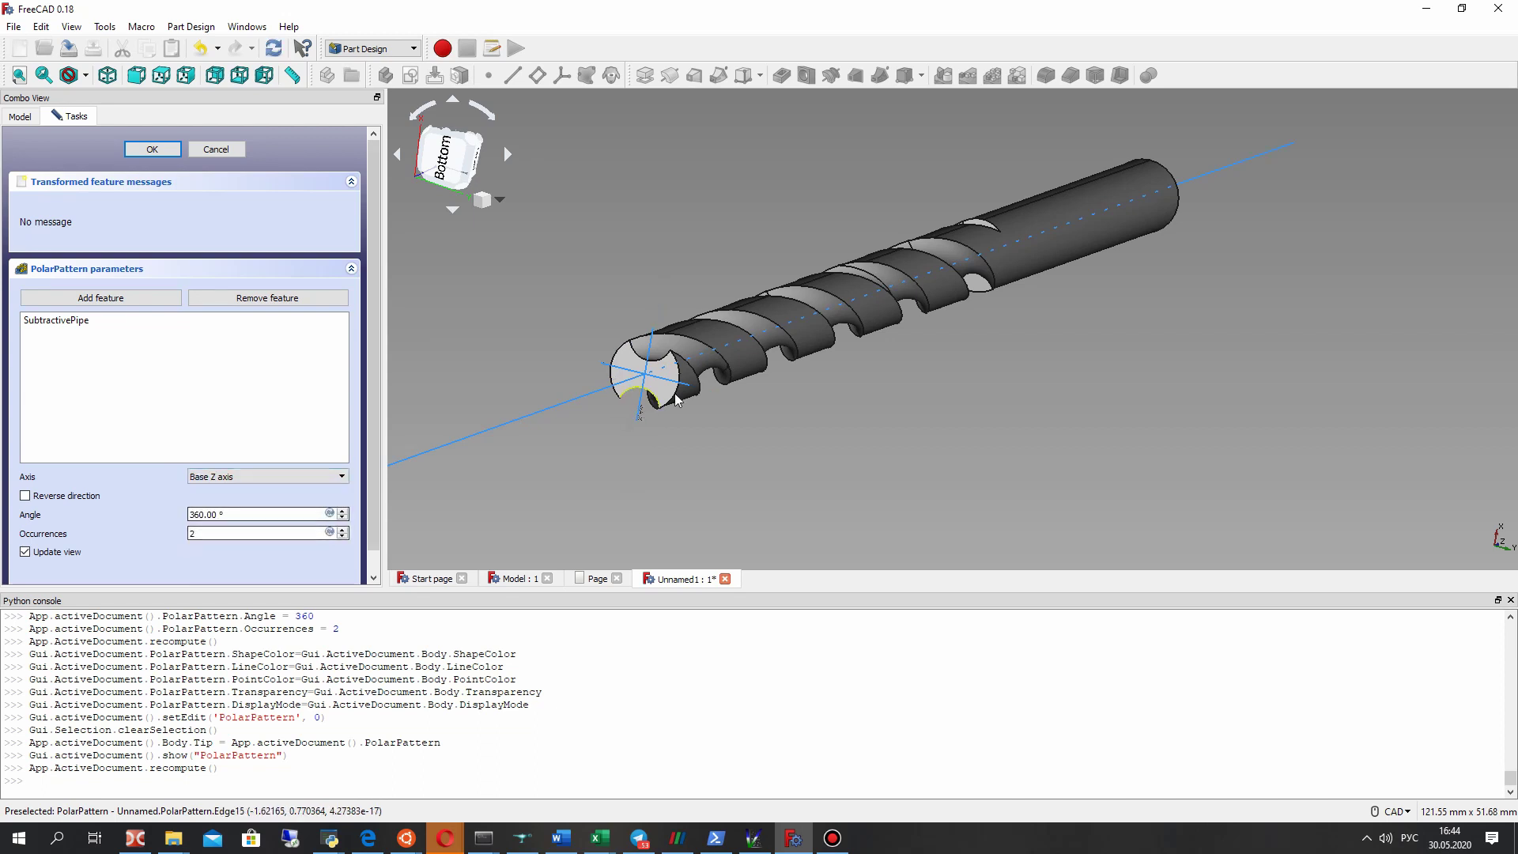
{"action": "middle_click_drag", "start_coordinate": [909, 370], "coordinate": [935, 304]}
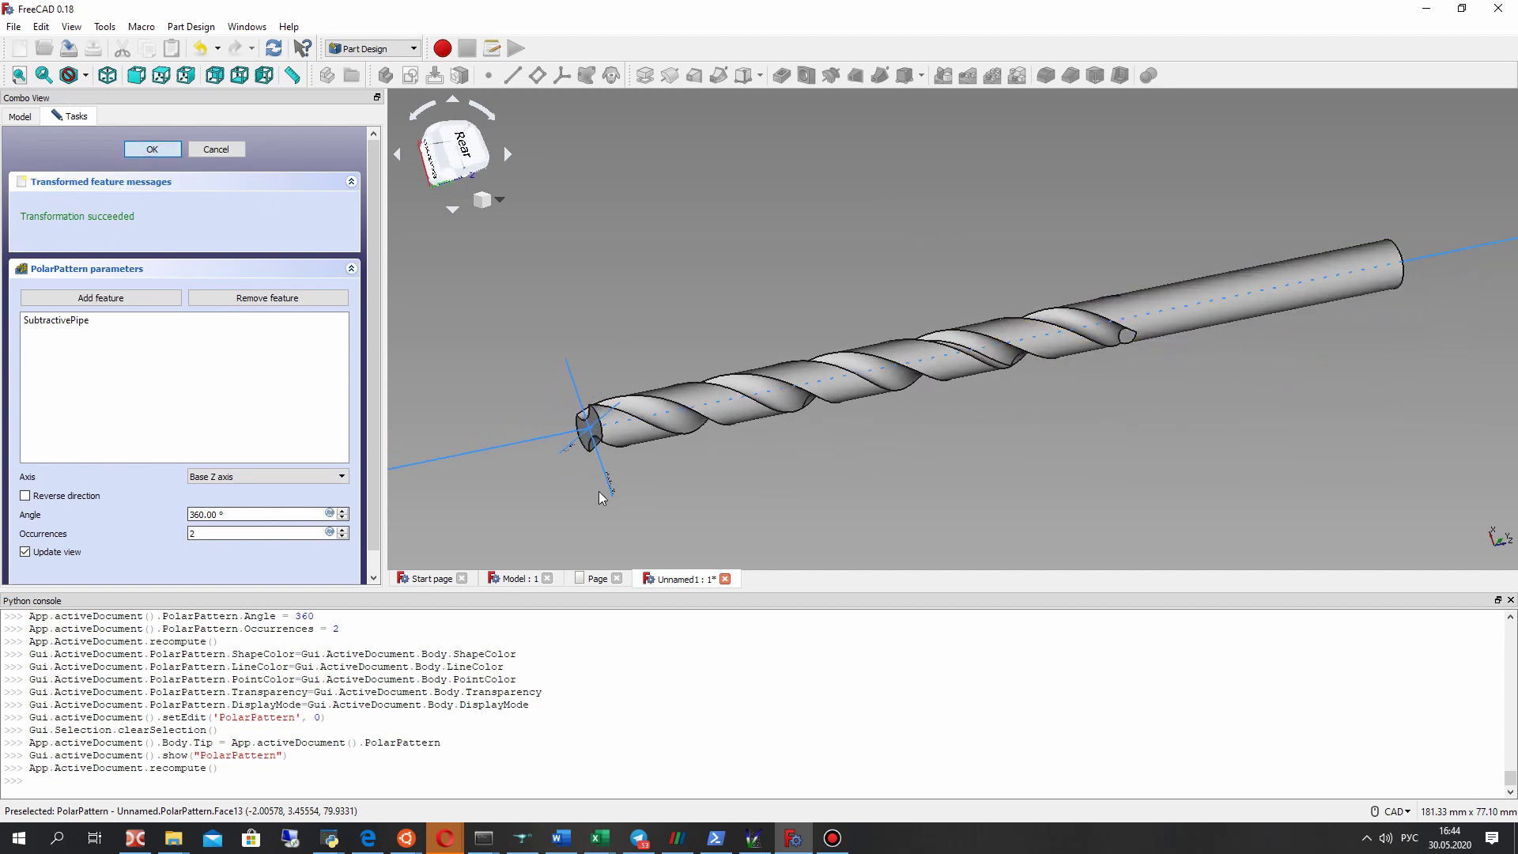
{"action": "key", "text": "Return"}
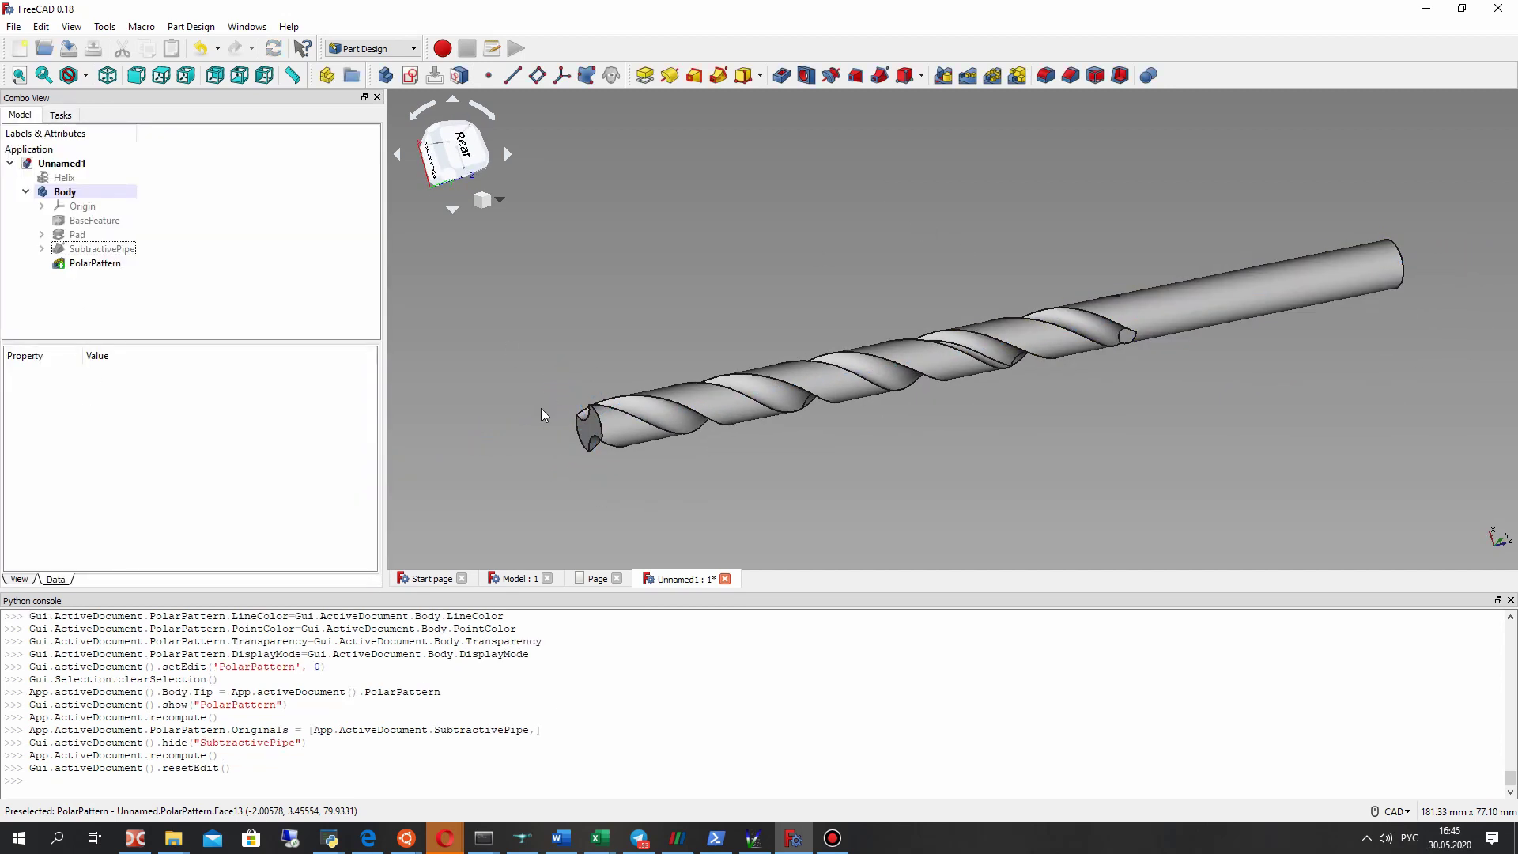
Step: Start a new sketch on the flat face where a flute ends at the shank
{"action": "middle_click_drag", "start_coordinate": [862, 425], "coordinate": [1011, 443]}
{"action": "scroll", "coordinate": [814, 324], "scroll_direction": "down", "scroll_amount": 2}
{"action": "middle_click_drag", "start_coordinate": [814, 324], "coordinate": [1105, 395]}
{"action": "scroll", "coordinate": [893, 381], "scroll_direction": "down", "scroll_amount": 4}
{"action": "scroll", "coordinate": [901, 411], "scroll_direction": "up", "scroll_amount": 3}
{"action": "middle_click_drag", "start_coordinate": [911, 444], "coordinate": [965, 251]}
{"action": "scroll", "coordinate": [1009, 184], "scroll_direction": "up", "scroll_amount": 4}
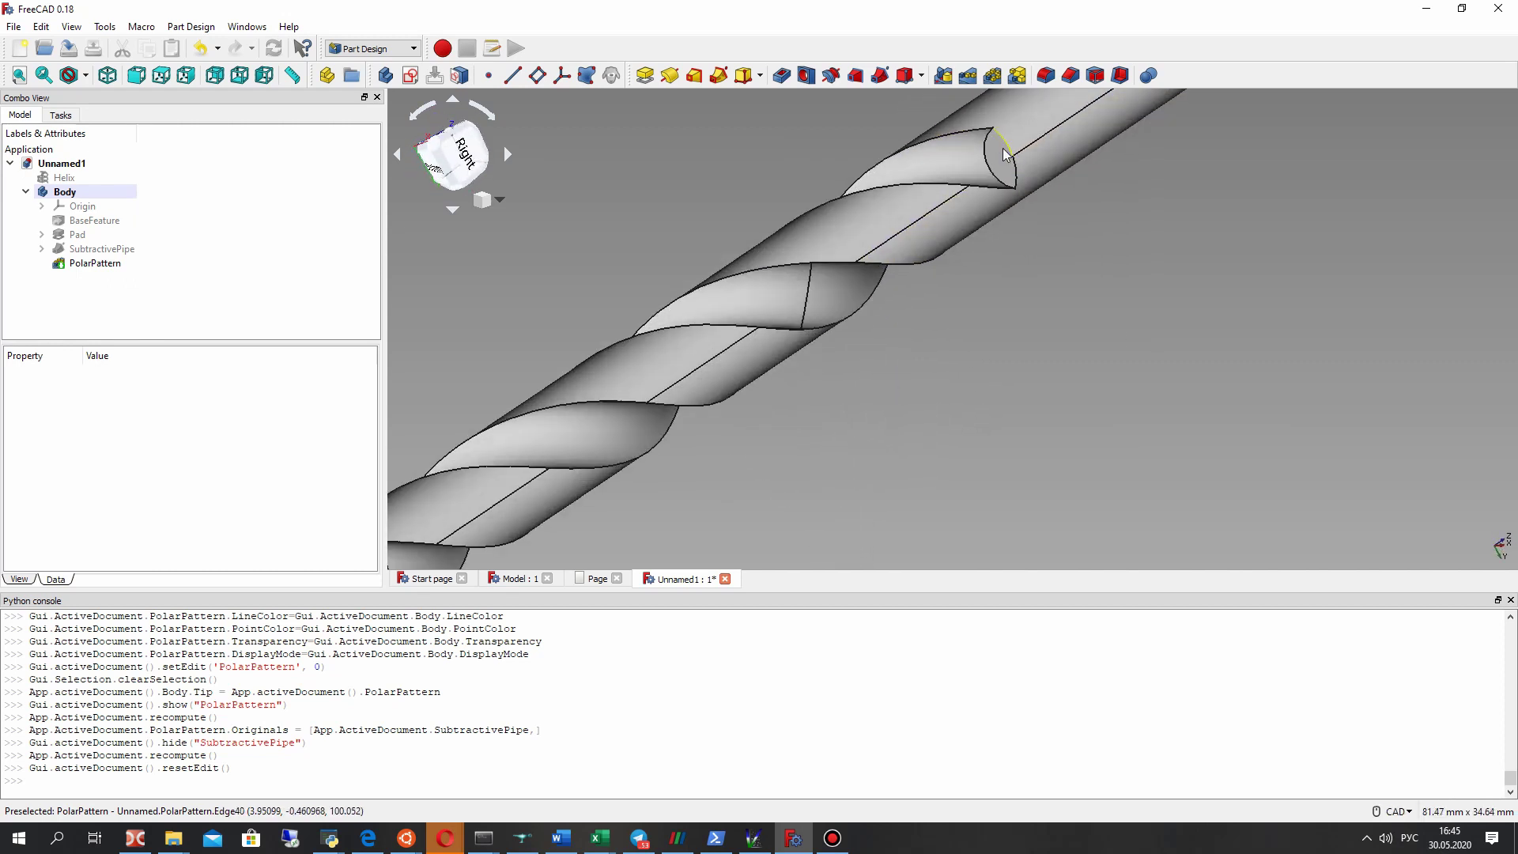
{"action": "left_click", "coordinate": [1009, 184]}
{"action": "scroll", "coordinate": [1012, 181], "scroll_direction": "down", "scroll_amount": 3}
{"action": "scroll", "coordinate": [1023, 154], "scroll_direction": "up", "scroll_amount": 5}
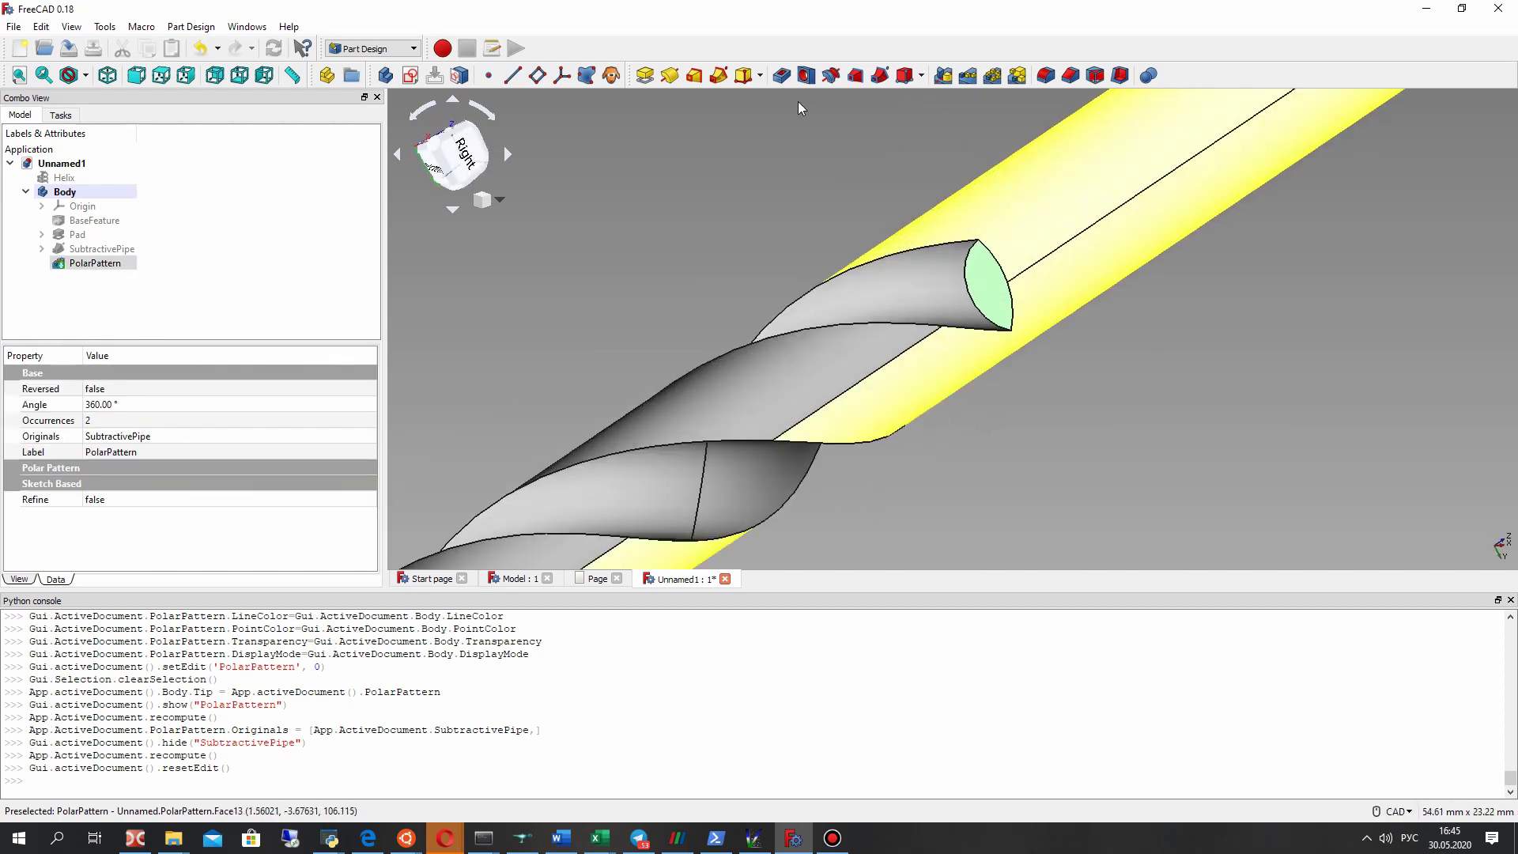
{"action": "left_click", "coordinate": [410, 75]}
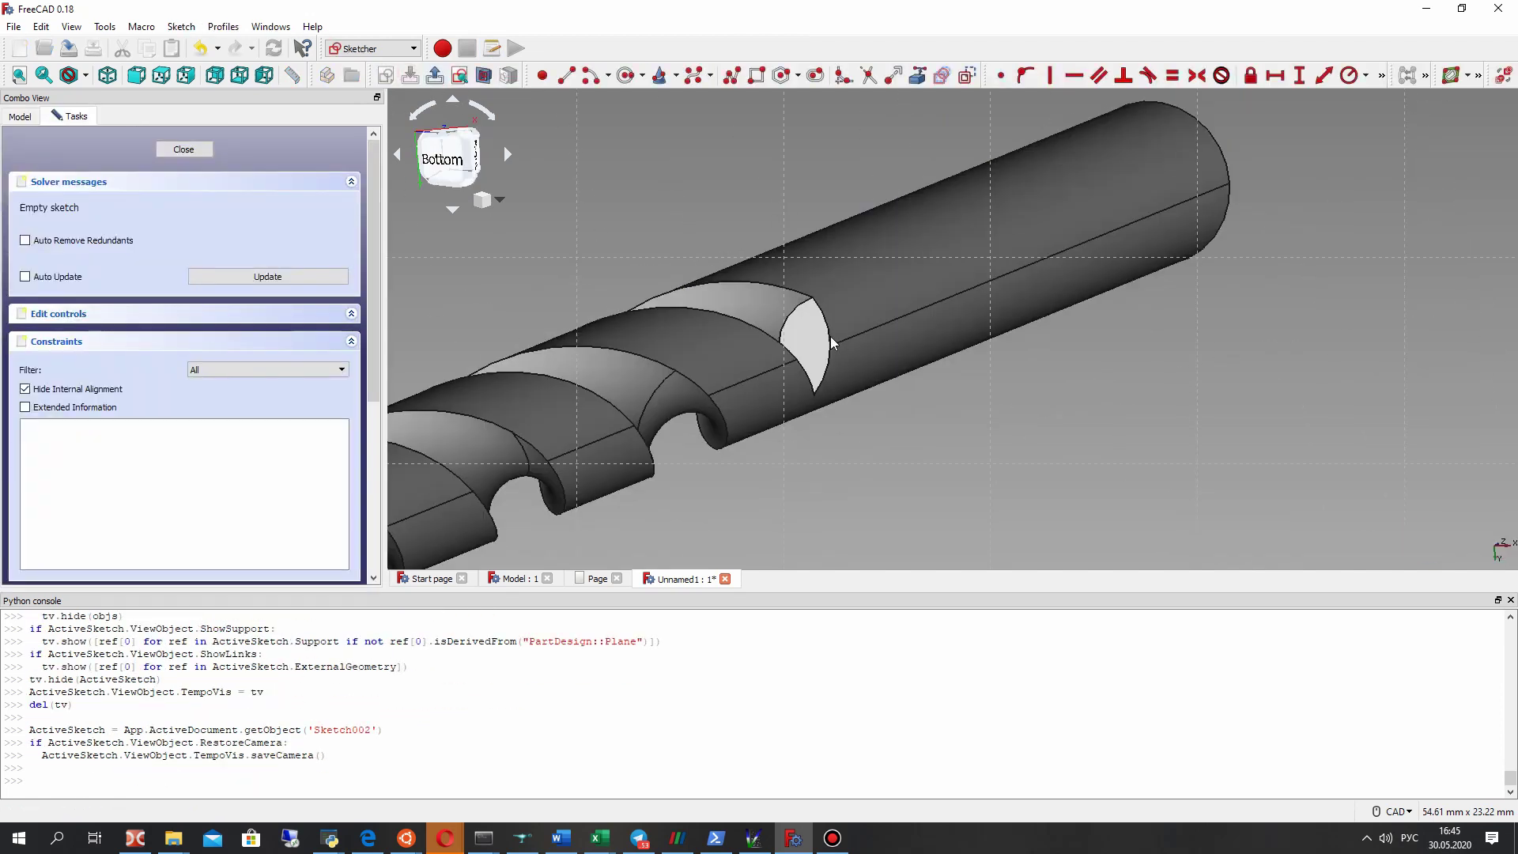
Step: Bring the curved flute edge of the end face into the sketch as external geometry
{"action": "scroll", "coordinate": [830, 335], "scroll_direction": "down", "scroll_amount": 4}
{"action": "mouse_move", "coordinate": [823, 341]}
{"action": "middle_mouse_down"}
{"action": "mouse_move", "coordinate": [874, 356]}
{"action": "mouse_move", "coordinate": [803, 332]}
{"action": "middle_mouse_up"}
{"action": "scroll", "coordinate": [798, 330], "scroll_direction": "up", "scroll_amount": 5}
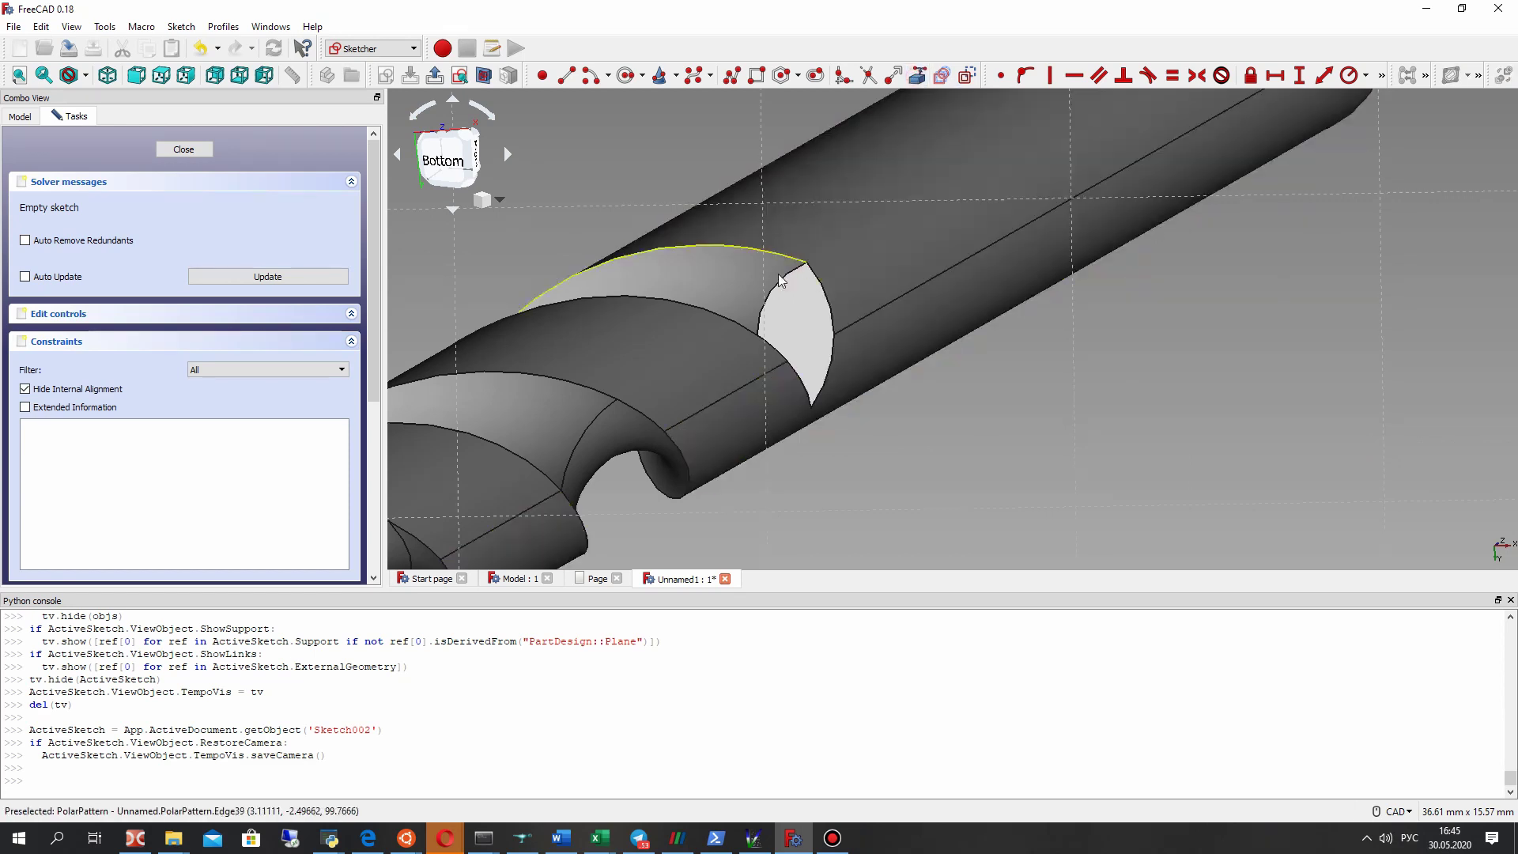
{"action": "scroll", "coordinate": [787, 305], "scroll_direction": "down", "scroll_amount": 4}
{"action": "middle_click_drag", "start_coordinate": [786, 305], "coordinate": [696, 332]}
{"action": "scroll", "coordinate": [728, 301], "scroll_direction": "up", "scroll_amount": 6}
{"action": "left_click", "coordinate": [737, 302]}
{"action": "scroll", "coordinate": [737, 301], "scroll_direction": "down", "scroll_amount": 3}
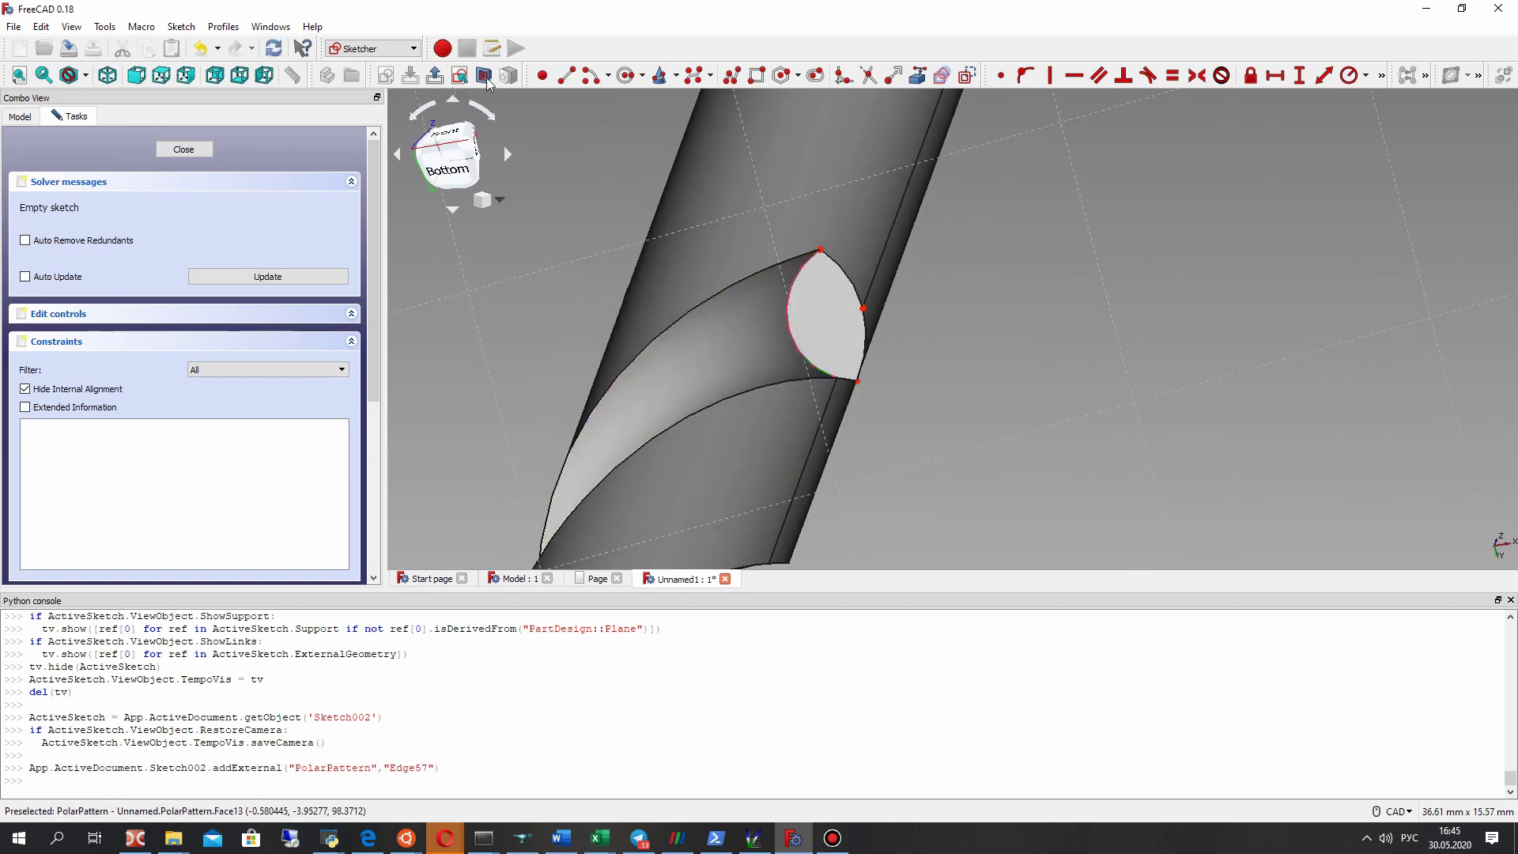
Step: Draw a three-point circle of about 2.5 mm radius through the referenced arc's endpoints and tangent to it, and close the sketch
{"action": "left_click", "coordinate": [642, 76]}
{"action": "left_click", "coordinate": [680, 117]}
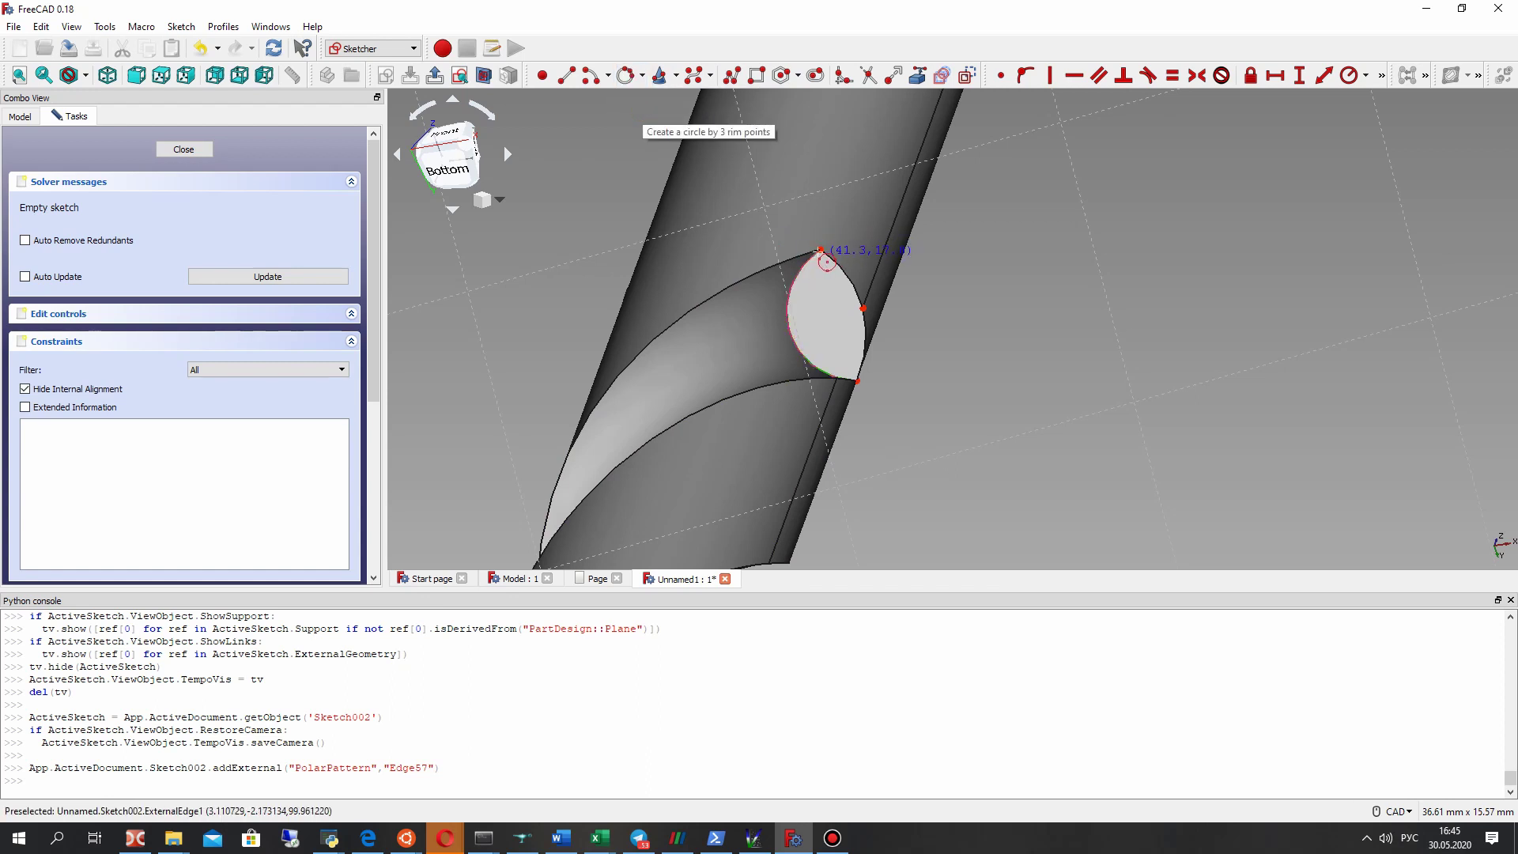
{"action": "left_click", "coordinate": [820, 249]}
{"action": "left_click", "coordinate": [849, 373]}
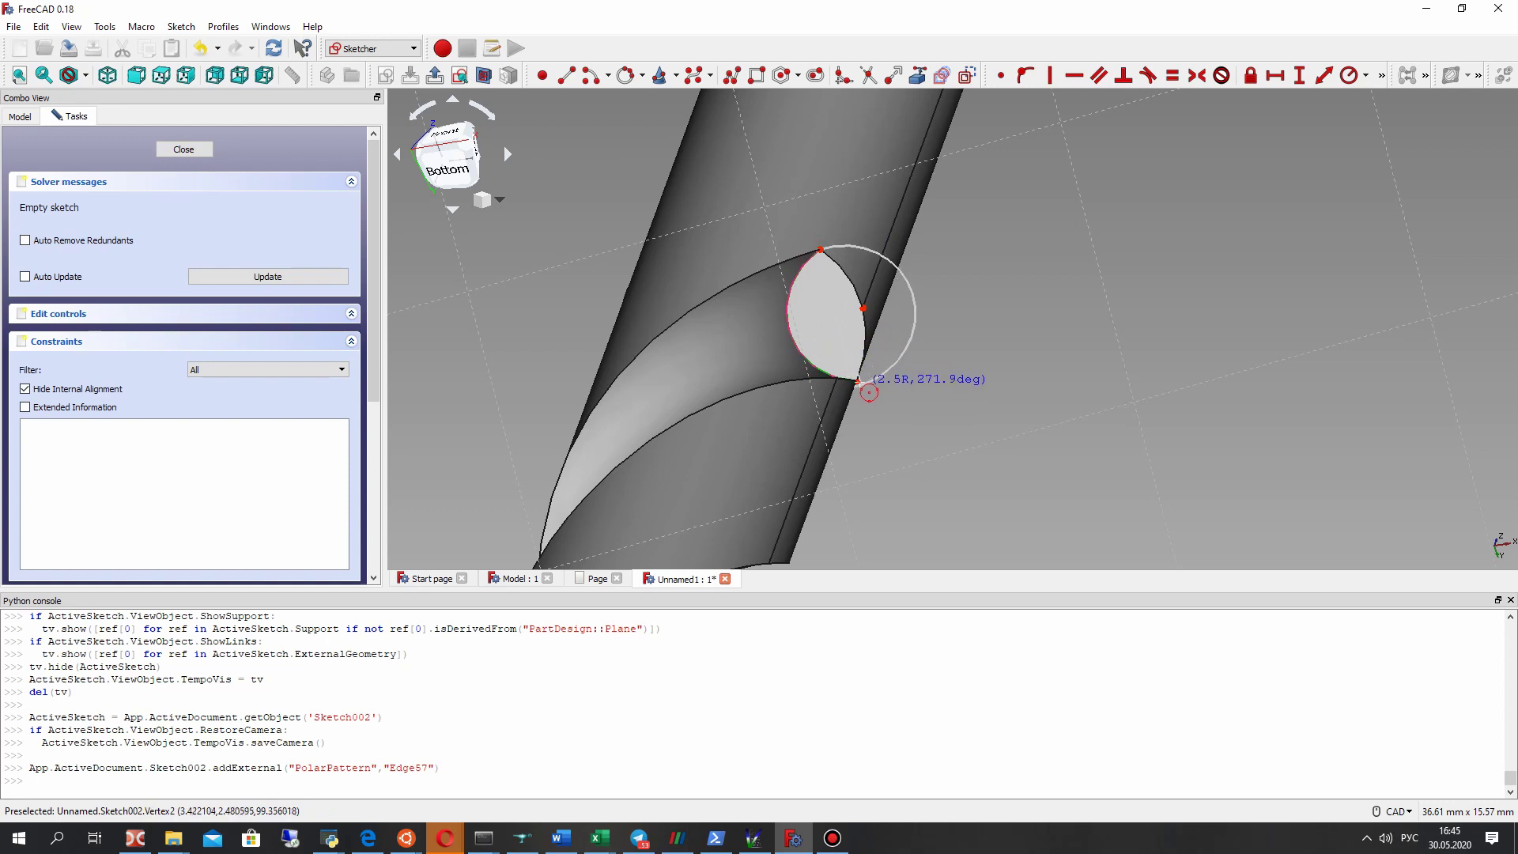
{"action": "left_click", "coordinate": [799, 351]}
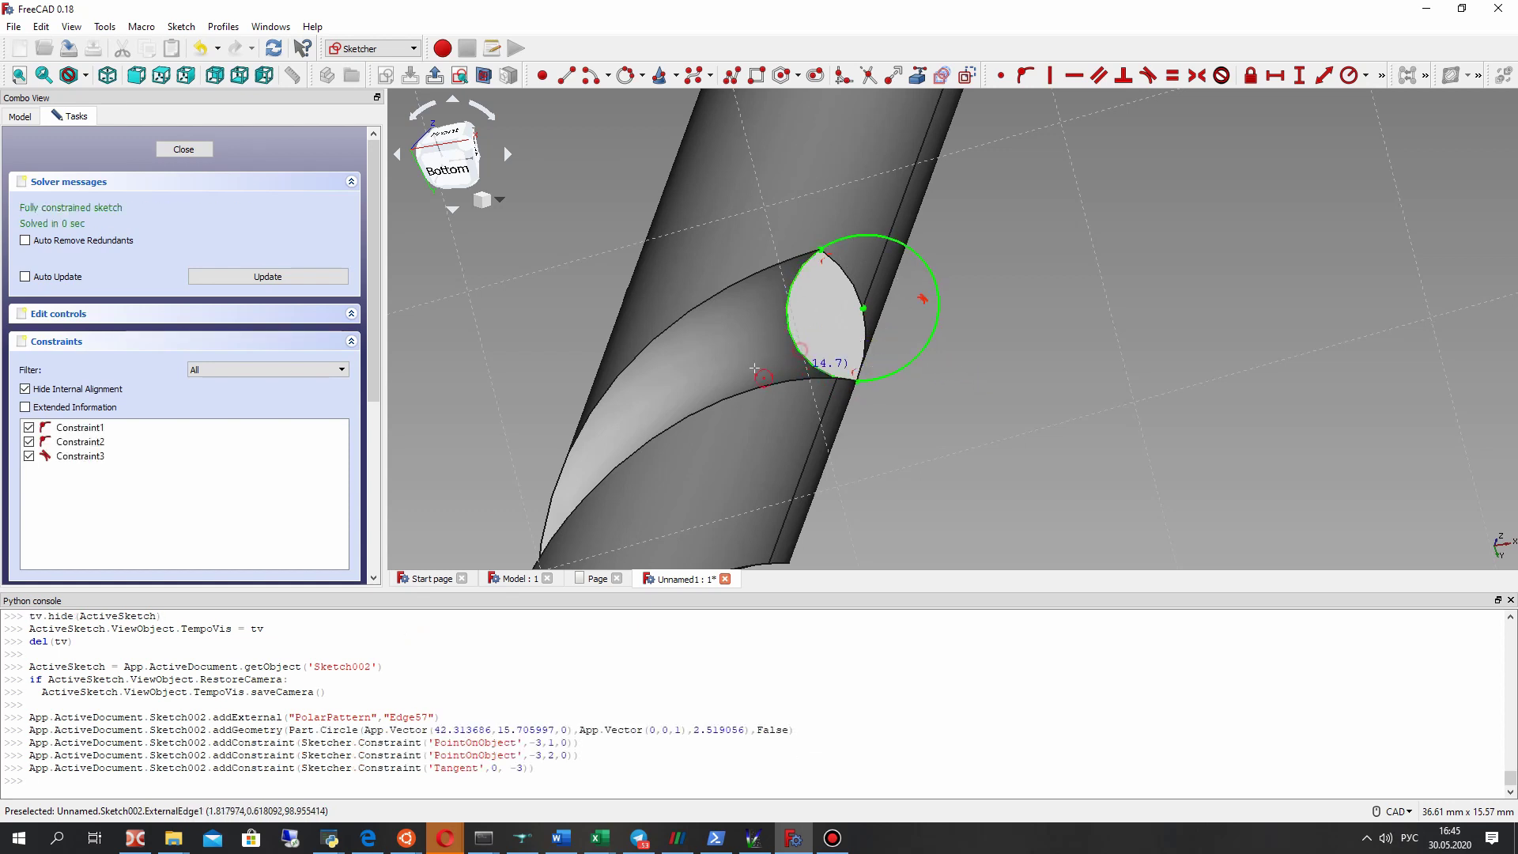
{"action": "scroll", "coordinate": [879, 342], "scroll_direction": "down", "scroll_amount": 4}
{"action": "middle_click_drag", "start_coordinate": [883, 317], "coordinate": [822, 300]}
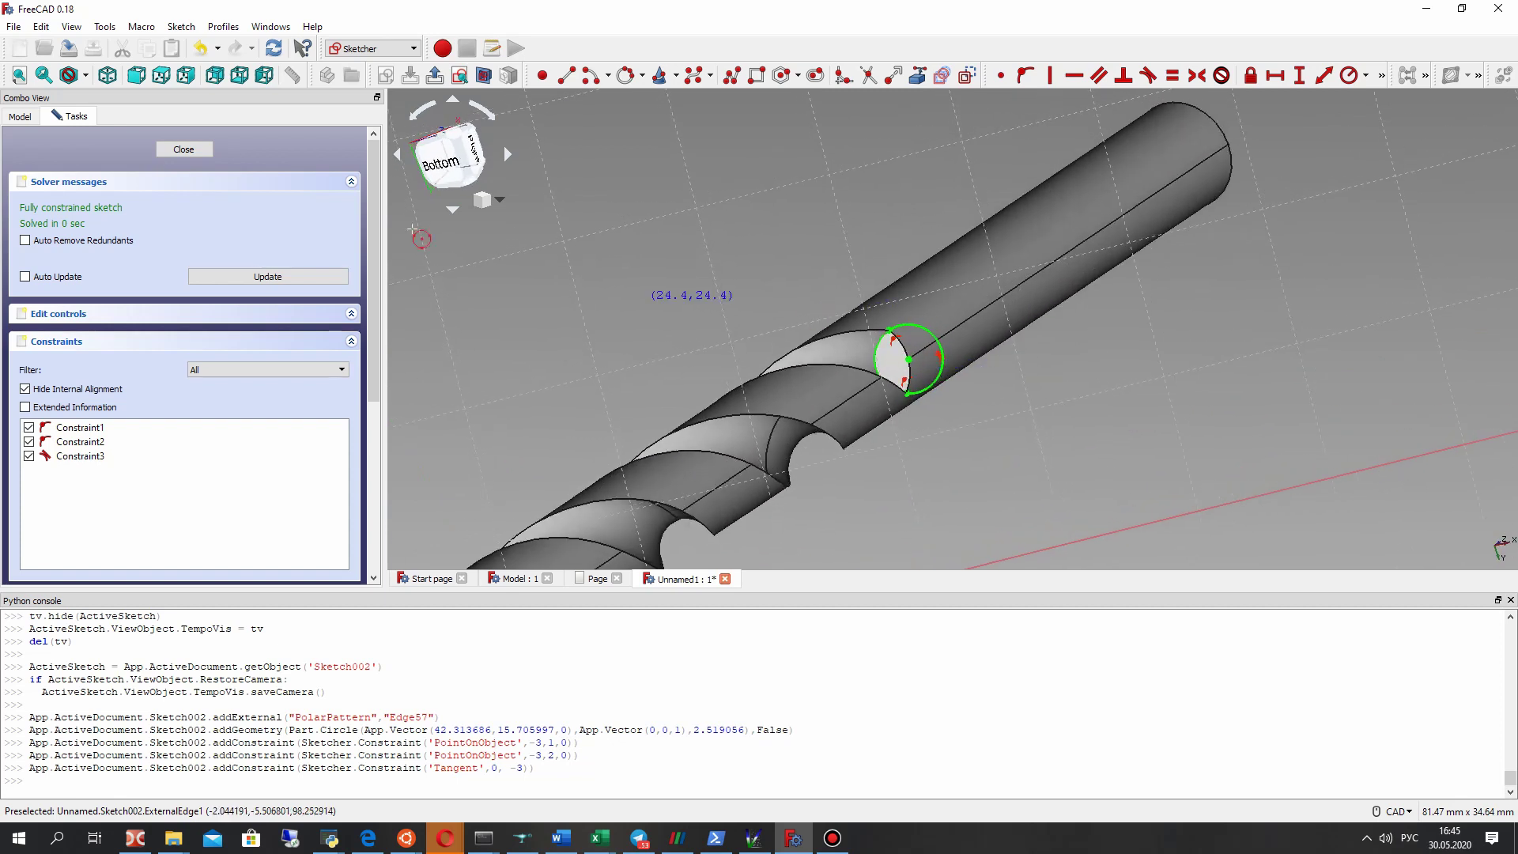
{"action": "left_click", "coordinate": [183, 149]}
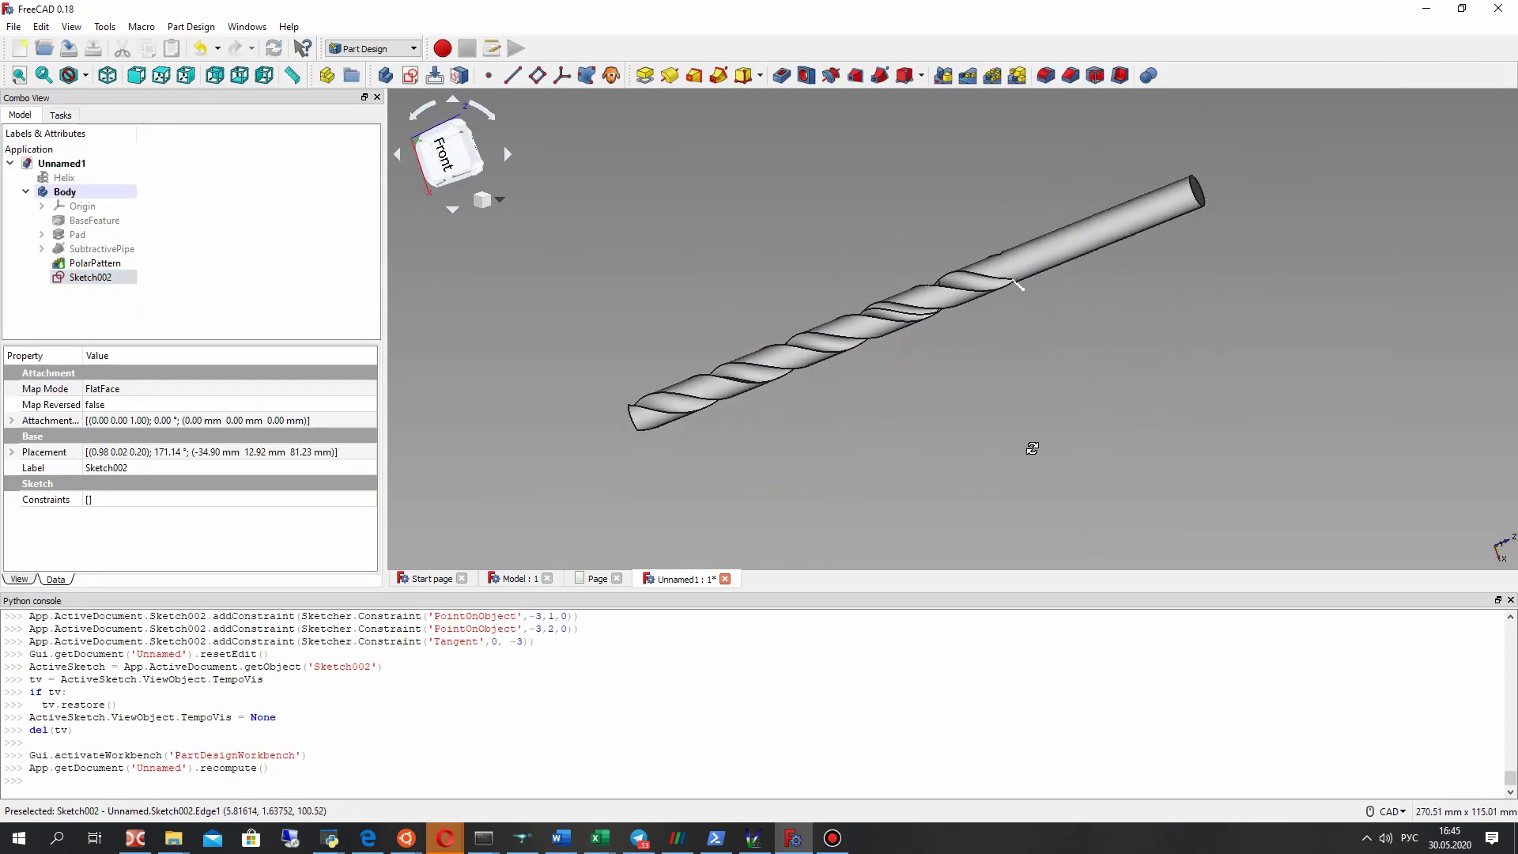
Step: Show the helical base feature and examine its end relative to the new circle sketch
{"action": "scroll", "coordinate": [1013, 281], "scroll_direction": "up", "scroll_amount": 4}
{"action": "mouse_move", "coordinate": [1014, 270]}
{"action": "middle_mouse_down"}
{"action": "mouse_move", "coordinate": [1087, 230]}
{"action": "mouse_move", "coordinate": [1119, 246]}
{"action": "mouse_move", "coordinate": [866, 179]}
{"action": "mouse_move", "coordinate": [923, 298]}
{"action": "mouse_move", "coordinate": [1047, 342]}
{"action": "mouse_move", "coordinate": [1036, 410]}
{"action": "mouse_move", "coordinate": [1098, 383]}
{"action": "mouse_move", "coordinate": [1085, 345]}
{"action": "mouse_move", "coordinate": [988, 394]}
{"action": "middle_mouse_up"}
{"action": "scroll", "coordinate": [977, 300], "scroll_direction": "up", "scroll_amount": 6}
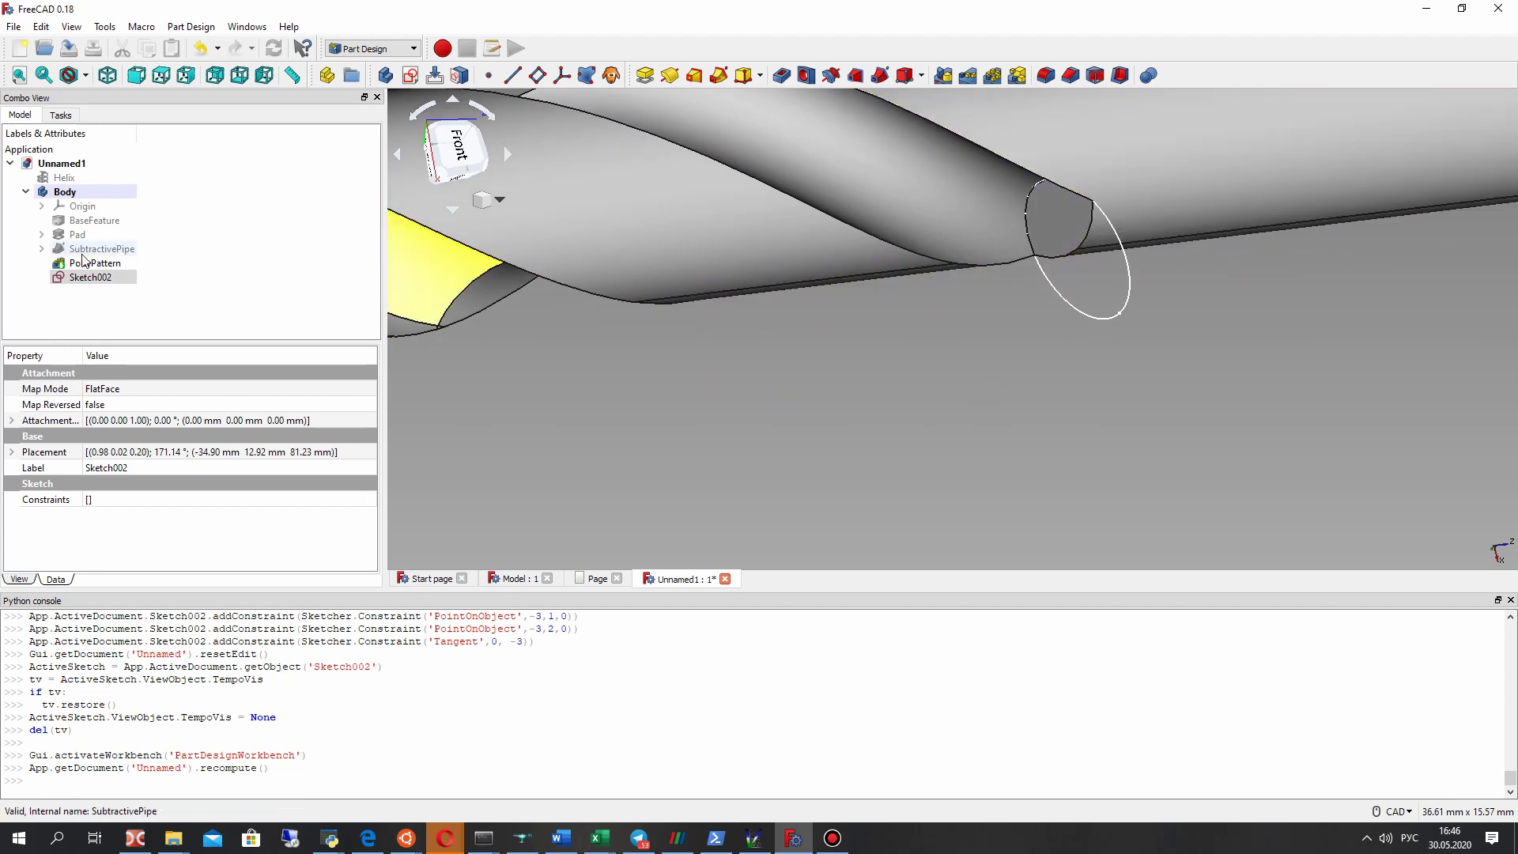
{"action": "left_click", "coordinate": [79, 223]}
{"action": "key", "text": "space"}
{"action": "middle_click_drag", "start_coordinate": [1014, 301], "coordinate": [983, 258]}
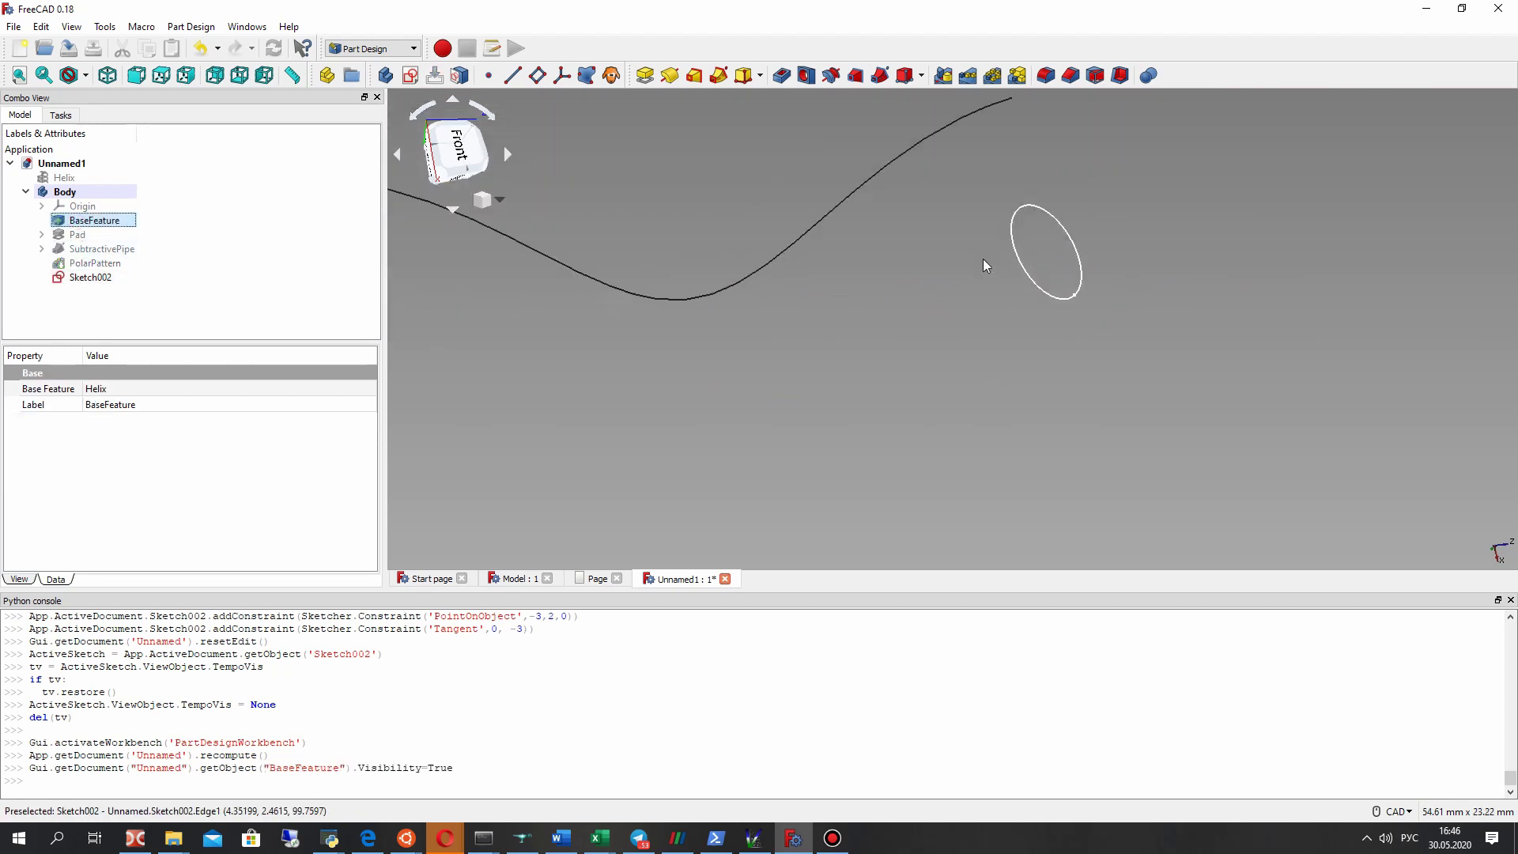
Step: Hide the helical base feature and show the polar-patterned drill body at the opposite flute's end
{"action": "key", "text": "space"}
{"action": "key", "text": "space"}
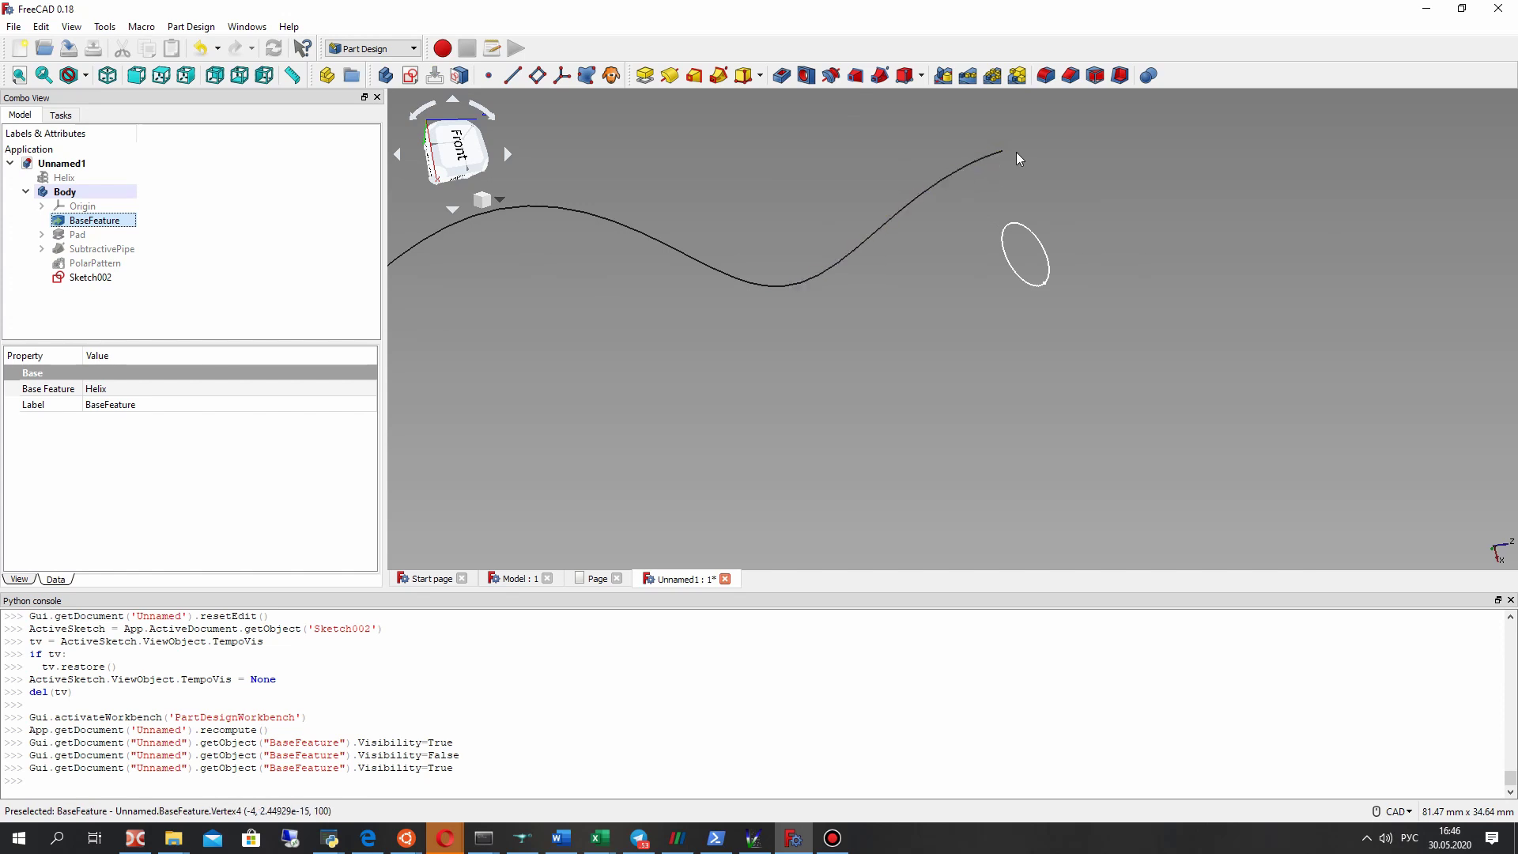
{"action": "key", "text": "space"}
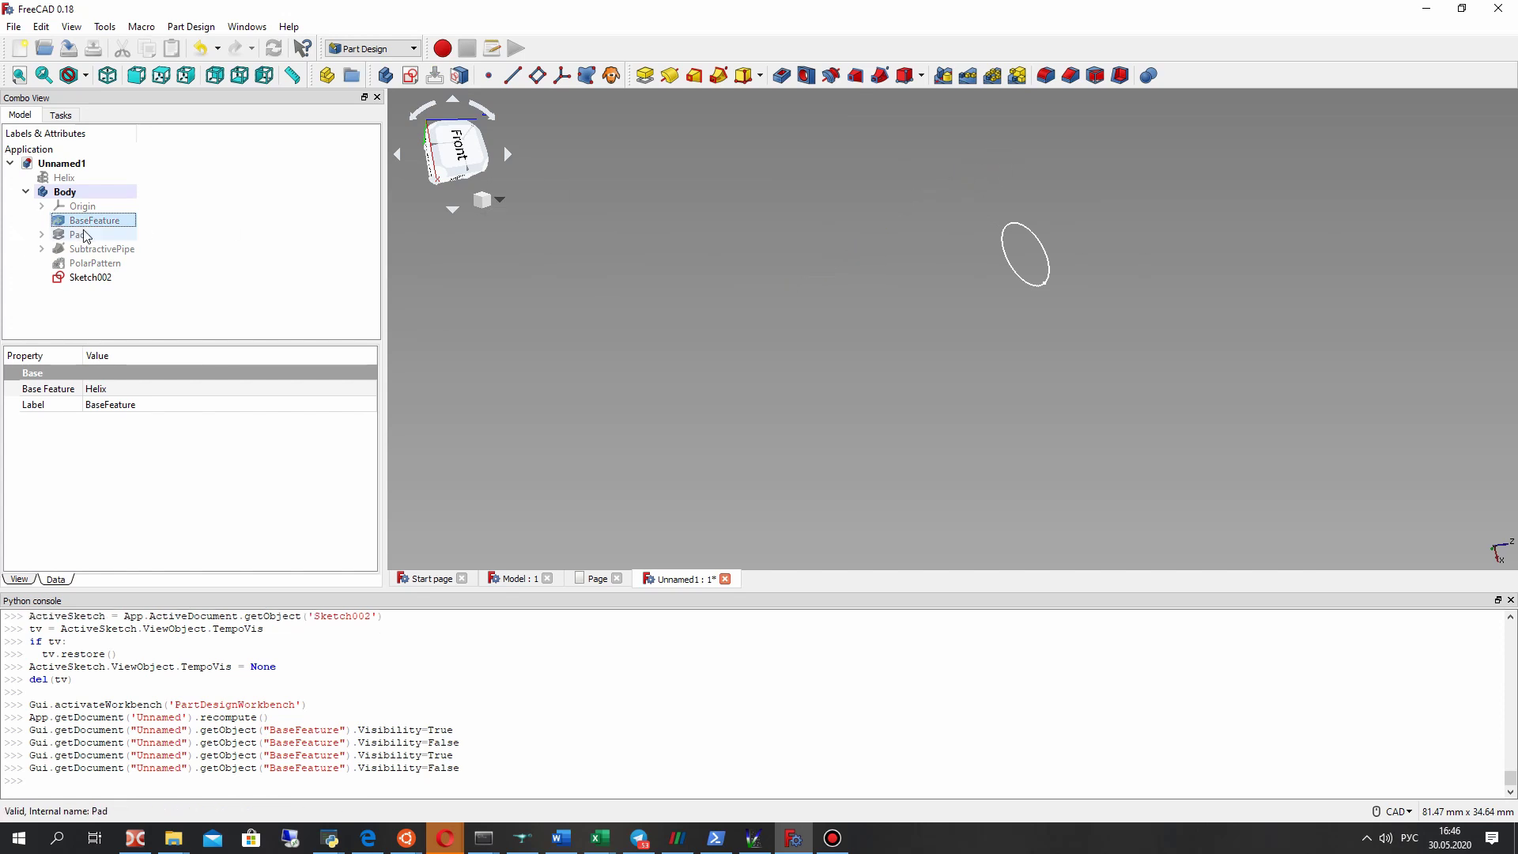
{"action": "right_click", "coordinate": [79, 278]}
{"action": "left_click", "coordinate": [79, 236]}
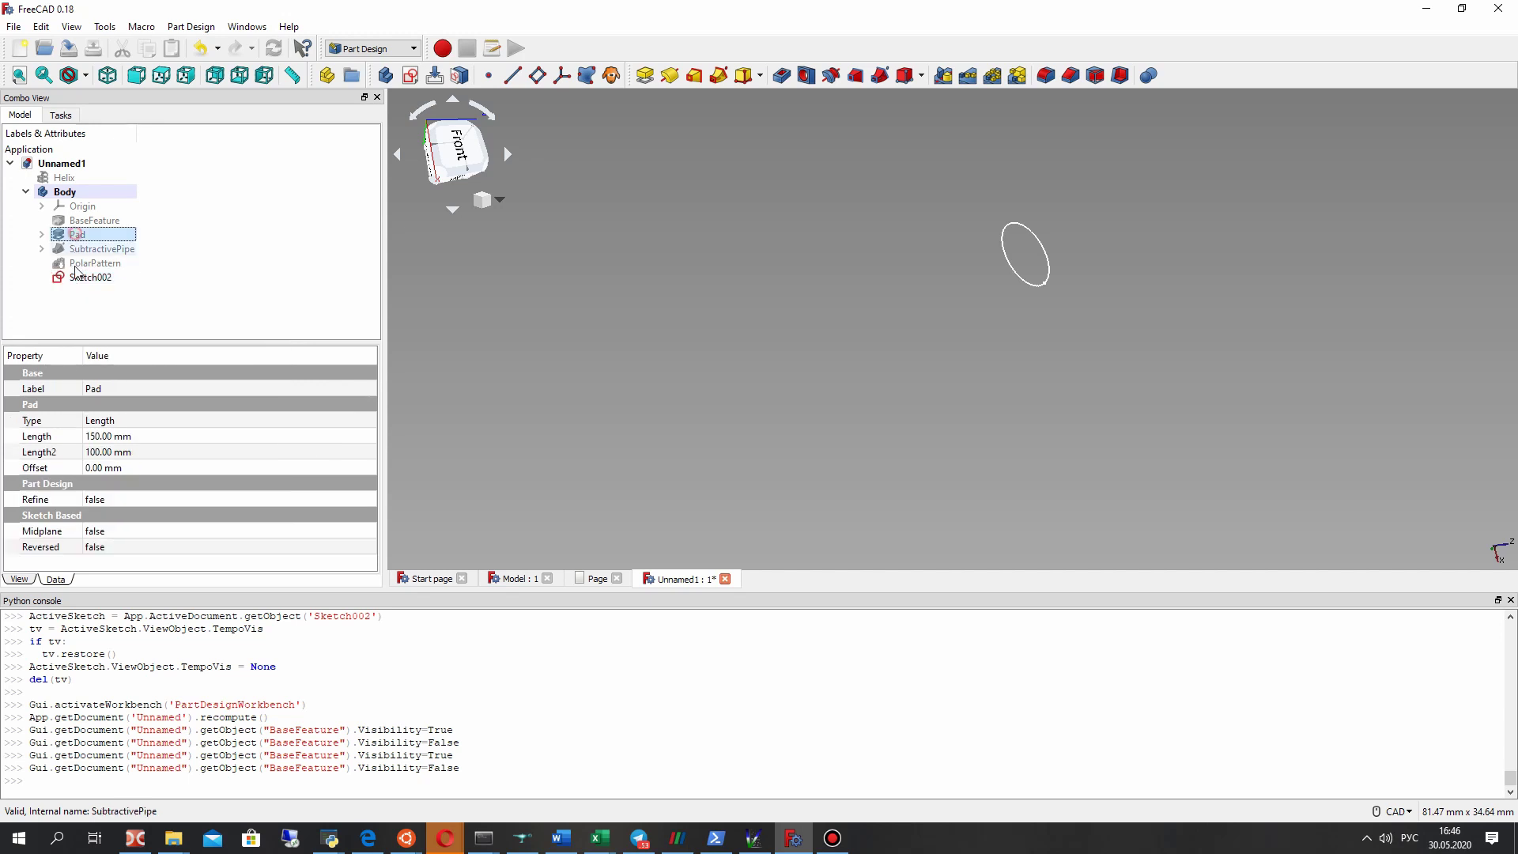
{"action": "left_click", "coordinate": [80, 278]}
{"action": "left_click", "coordinate": [79, 263]}
{"action": "key", "text": "space"}
{"action": "middle_click_drag", "start_coordinate": [1017, 311], "coordinate": [1059, 384]}
{"action": "scroll", "coordinate": [1039, 276], "scroll_direction": "up", "scroll_amount": 5}
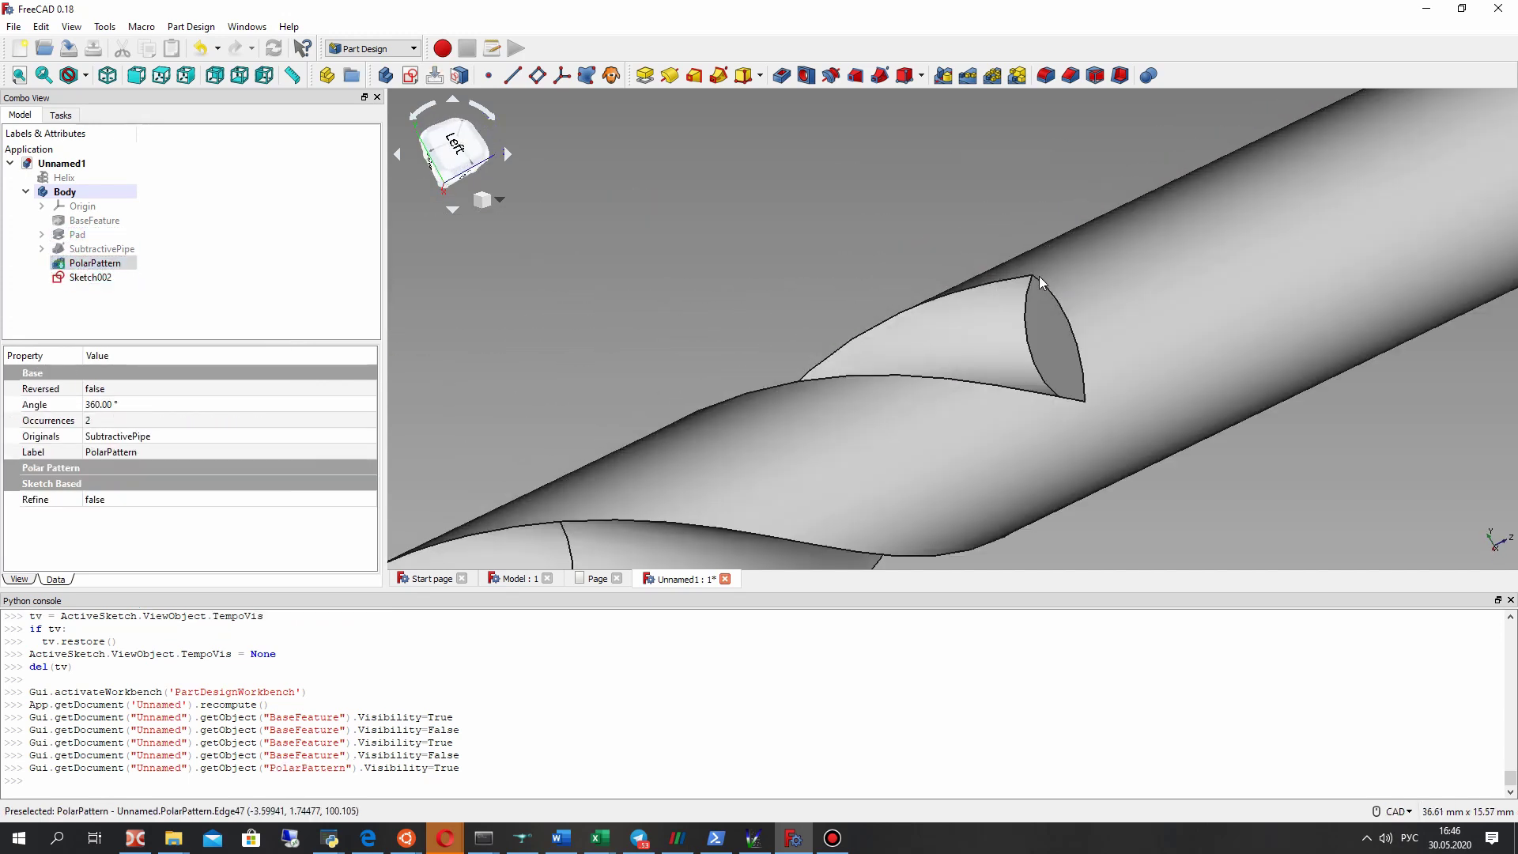
Step: Start a new sketch on the flat end face of the opposite flute, where the helix ends
{"action": "right_click", "coordinate": [1046, 330]}
{"action": "left_click", "coordinate": [1011, 306]}
{"action": "left_click", "coordinate": [1042, 336]}
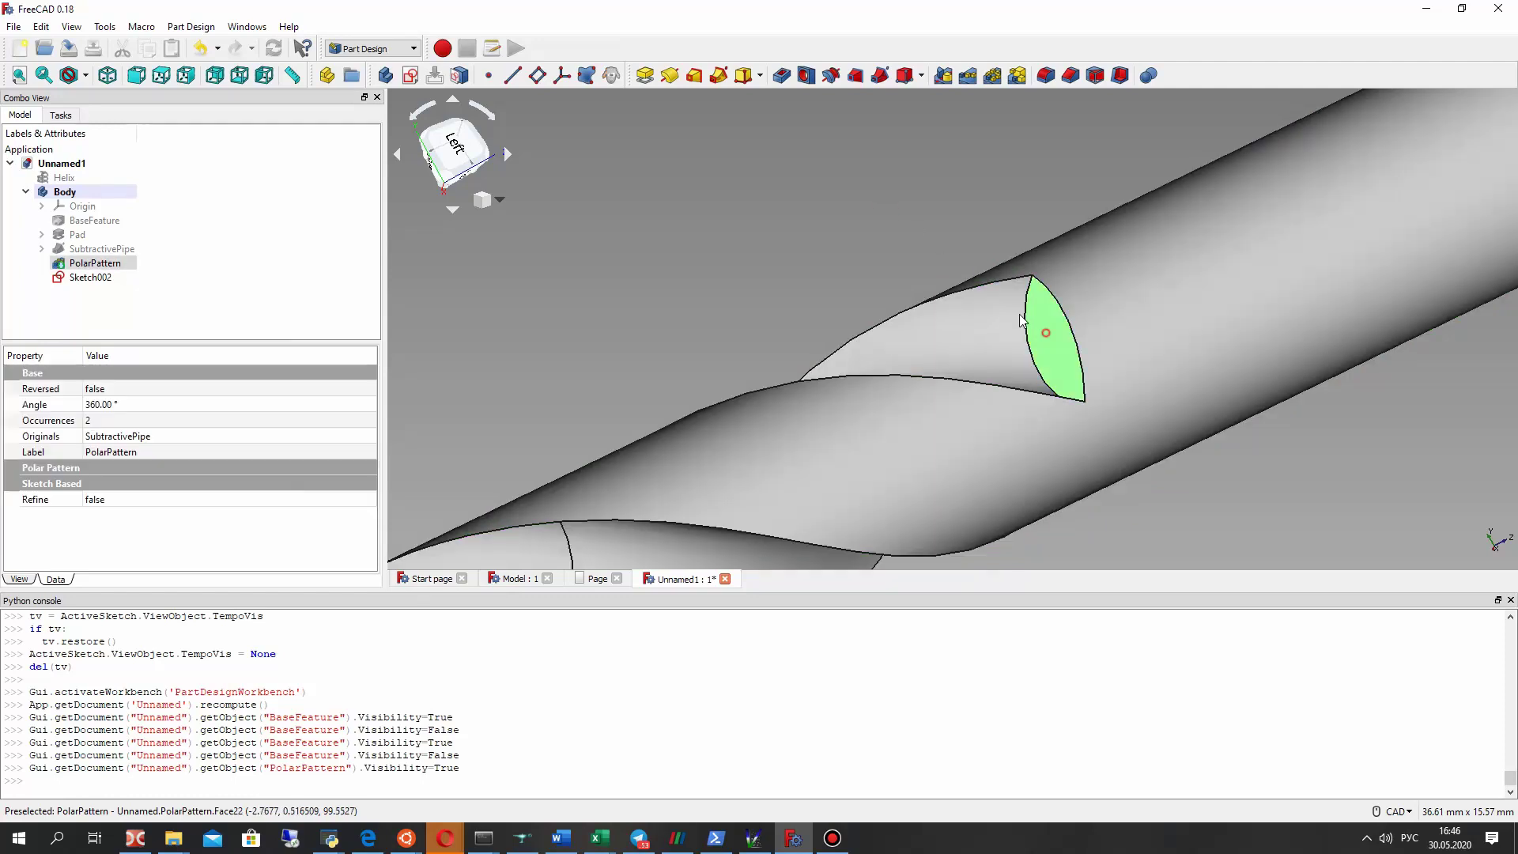
{"action": "left_click", "coordinate": [411, 75]}
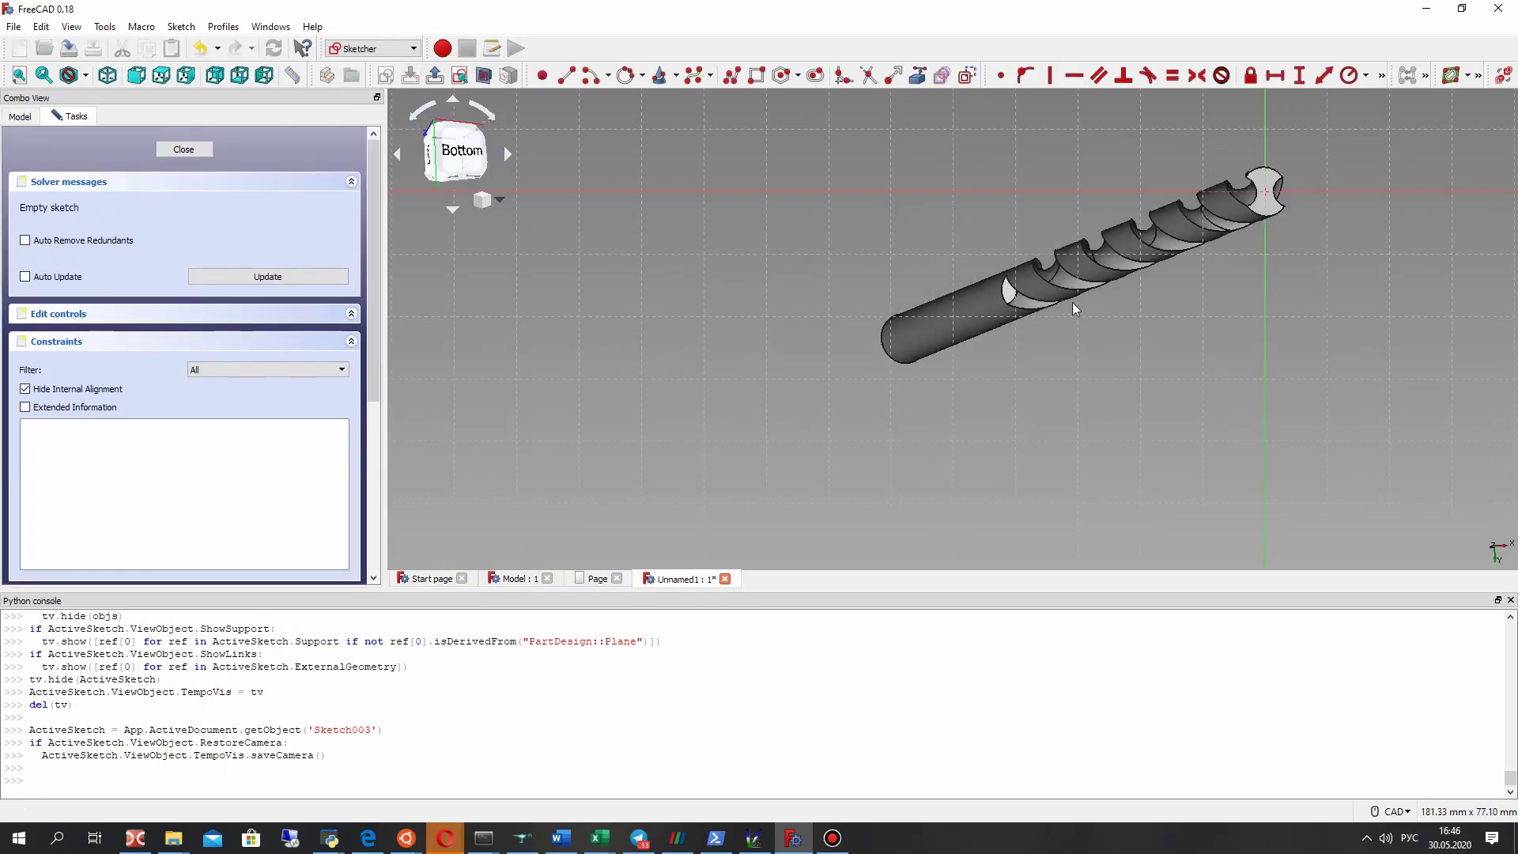
Step: Bring the curved flute edge of this end face into the sketch as external geometry
{"action": "mouse_move", "coordinate": [1168, 234]}
{"action": "middle_mouse_down"}
{"action": "mouse_move", "coordinate": [1185, 221]}
{"action": "mouse_move", "coordinate": [1056, 298]}
{"action": "mouse_move", "coordinate": [1021, 377]}
{"action": "middle_mouse_up"}
{"action": "scroll", "coordinate": [1021, 379], "scroll_direction": "up", "scroll_amount": 8}
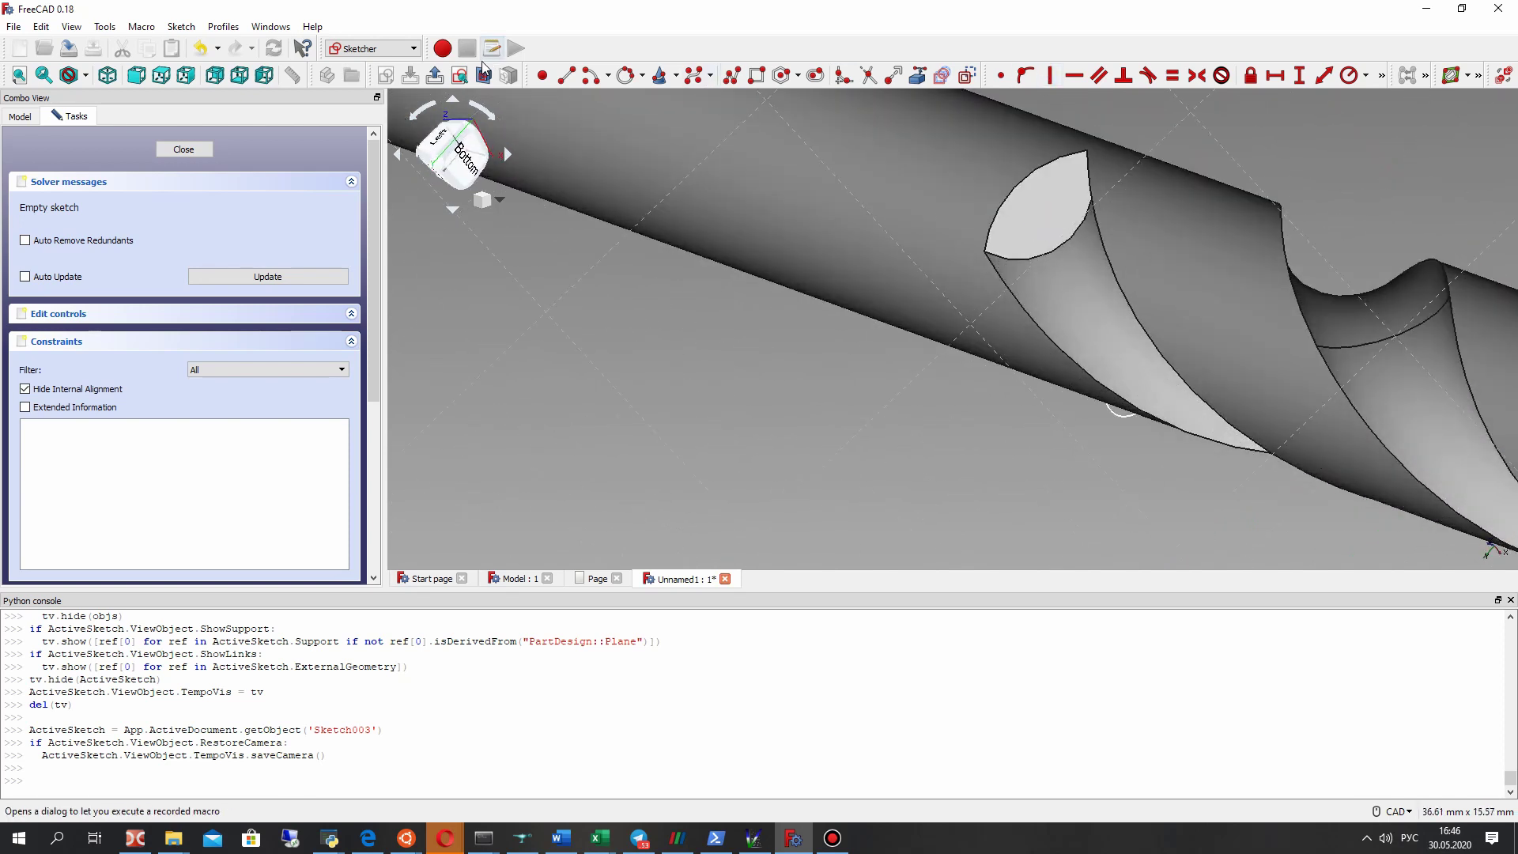
{"action": "left_click", "coordinate": [170, 152]}
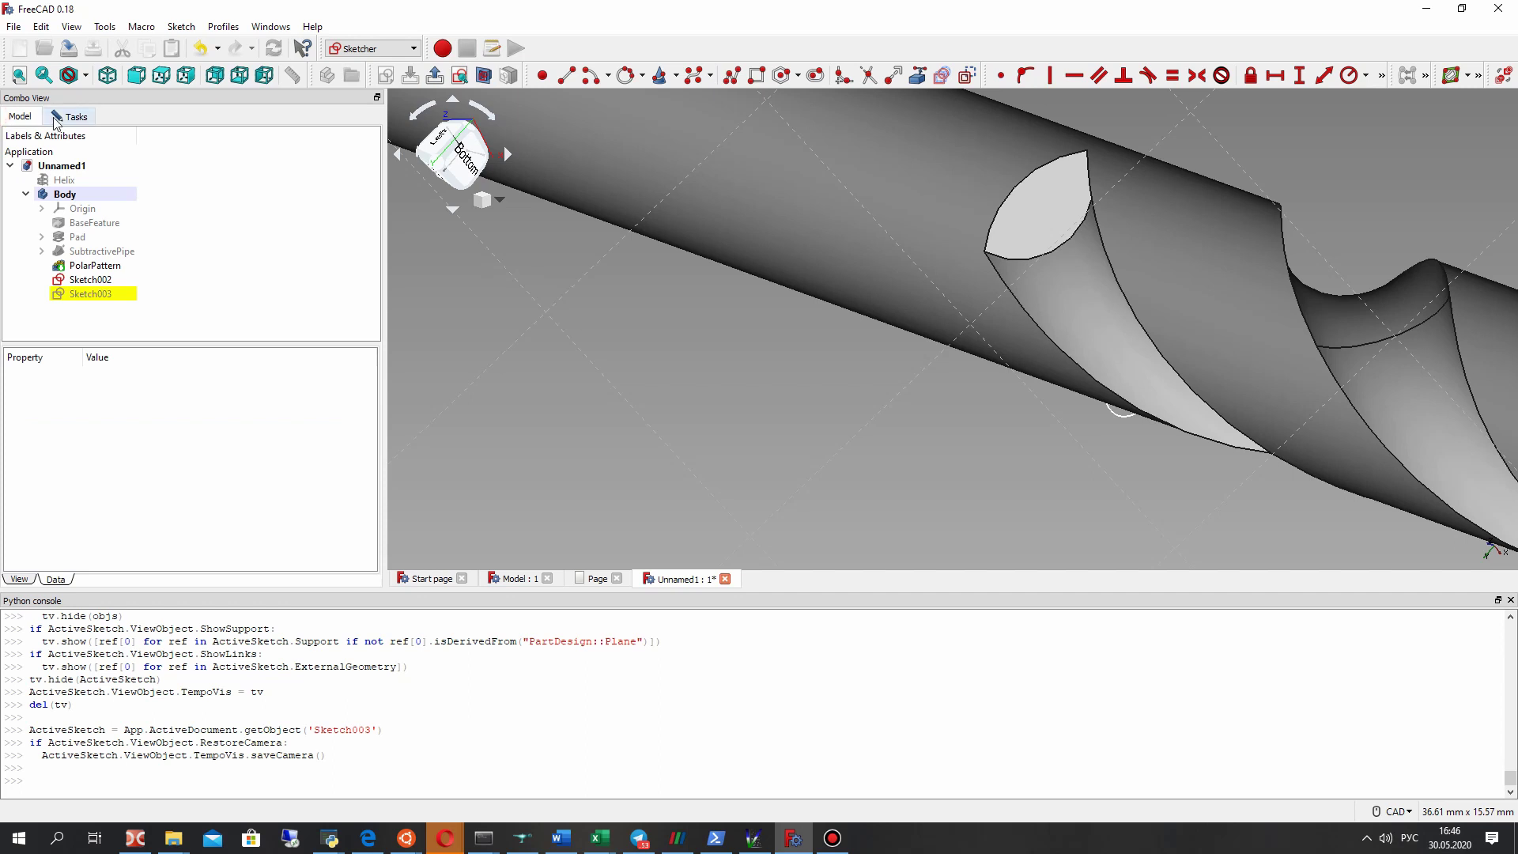
{"action": "left_click", "coordinate": [1065, 243]}
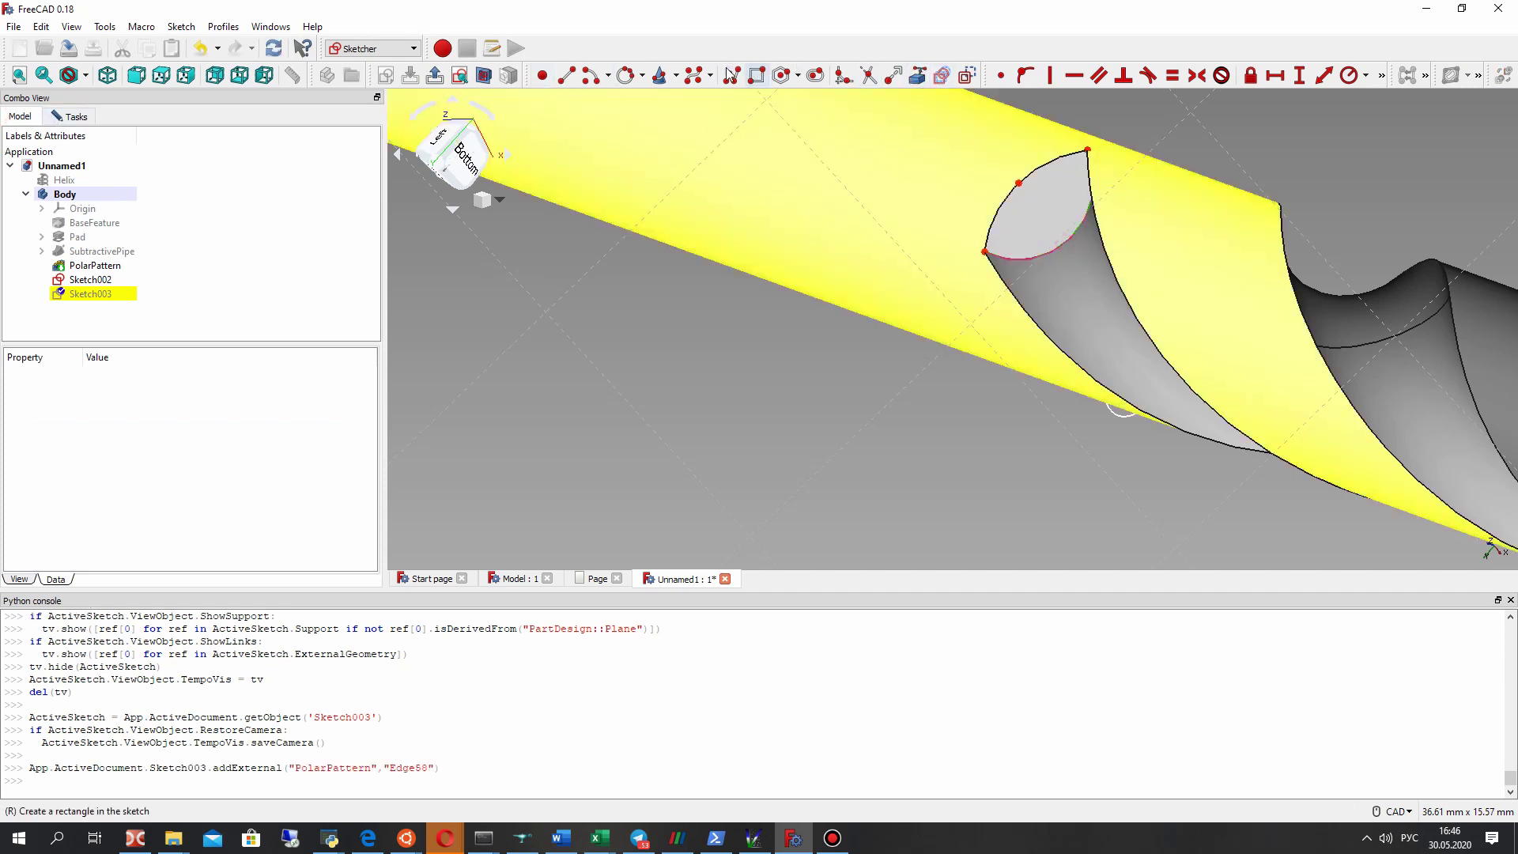
Step: Draw a three-point circle of about 2.5 mm radius through this arc's endpoints and tangent to it, and close the sketch
{"action": "left_click", "coordinate": [622, 78]}
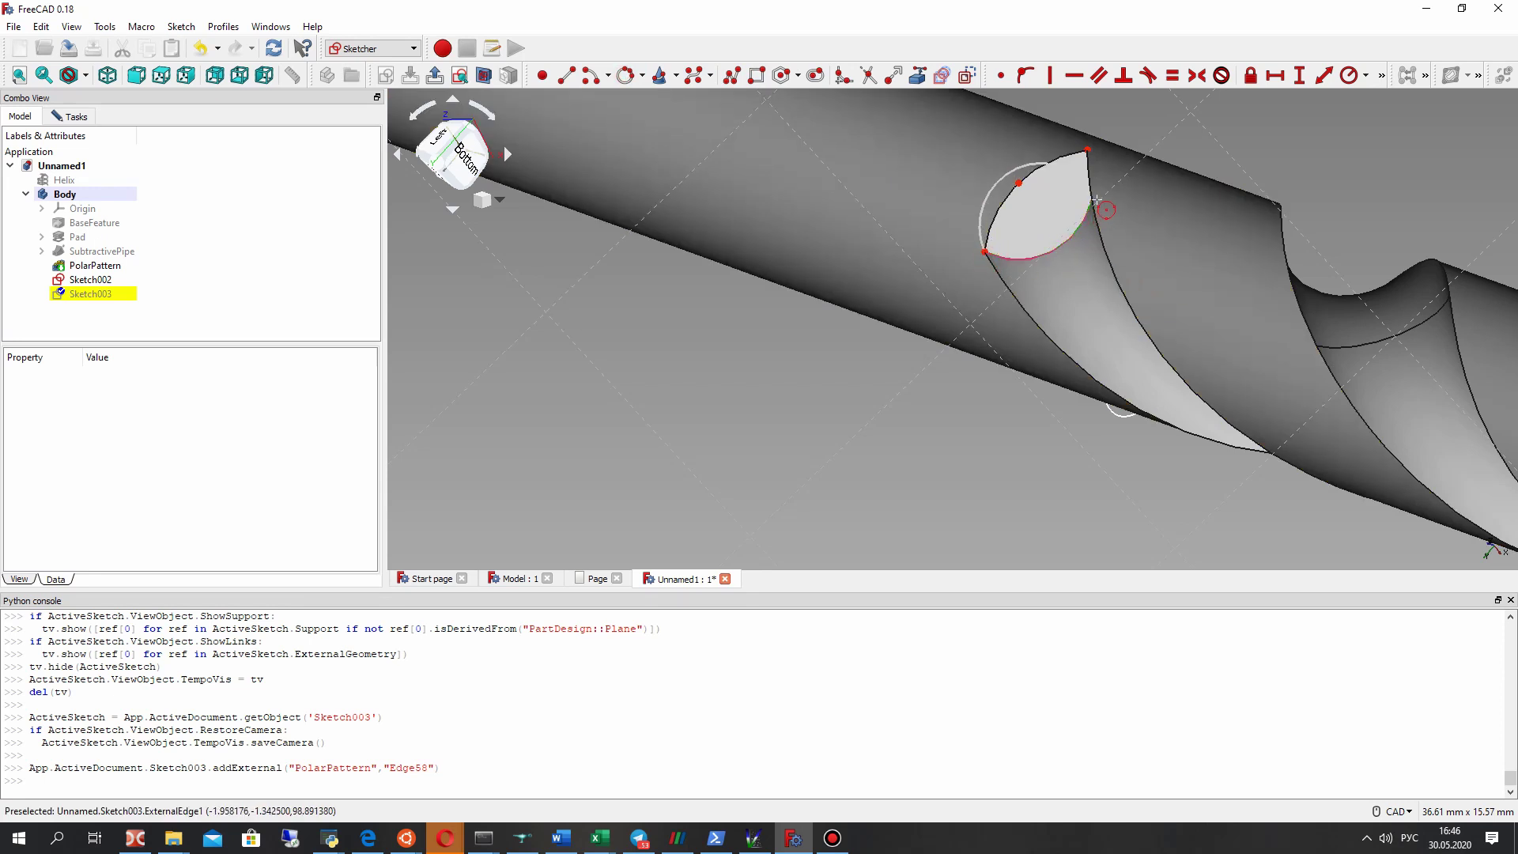
{"action": "scroll", "coordinate": [1093, 202], "scroll_direction": "up", "scroll_amount": 2}
{"action": "middle_click_drag", "start_coordinate": [1093, 202], "coordinate": [1100, 164]}
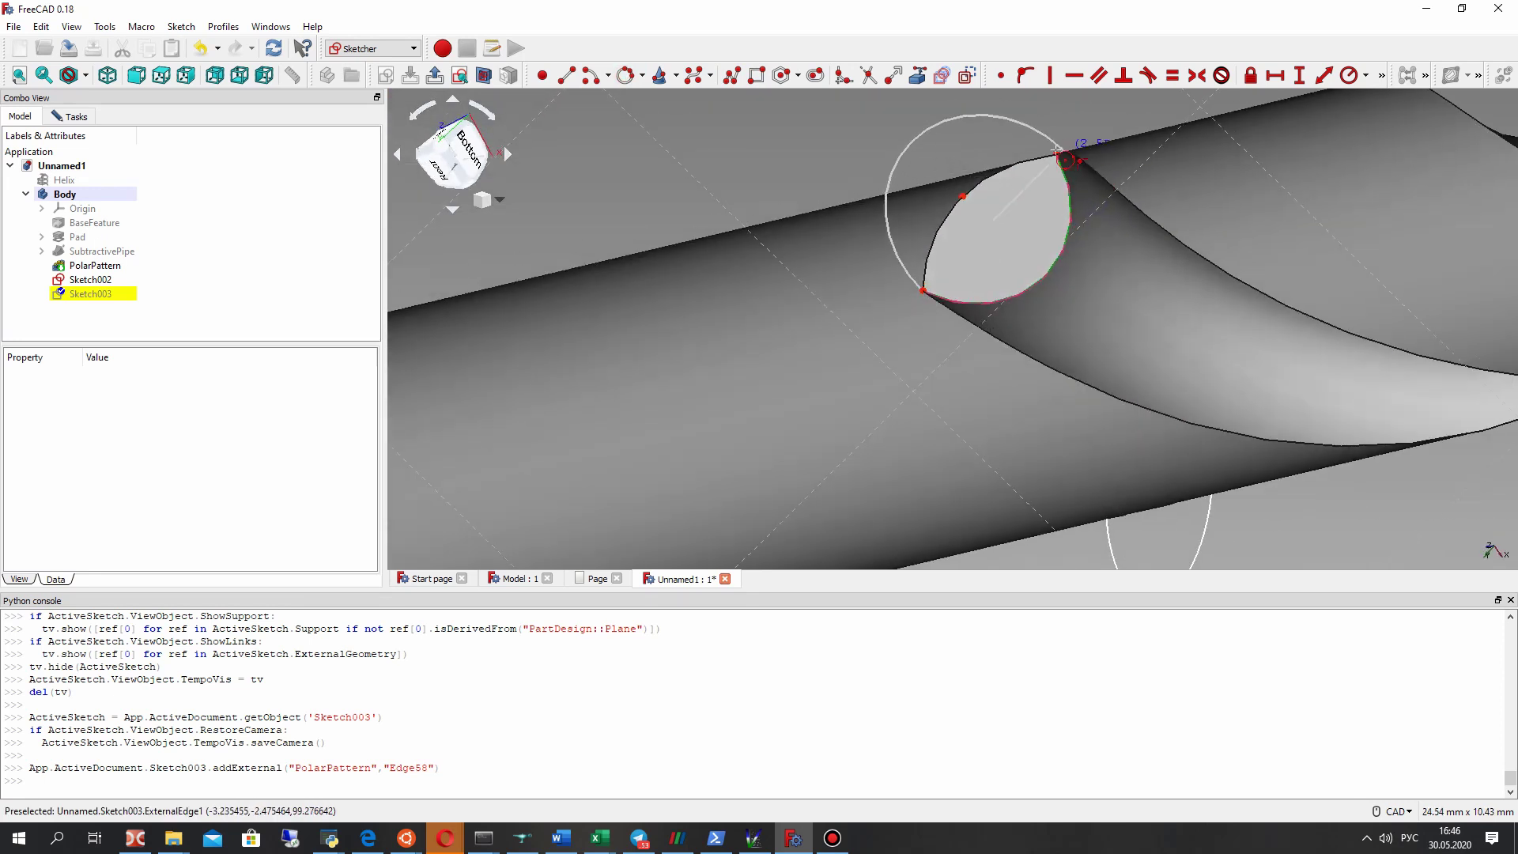
{"action": "left_click", "coordinate": [1060, 161]}
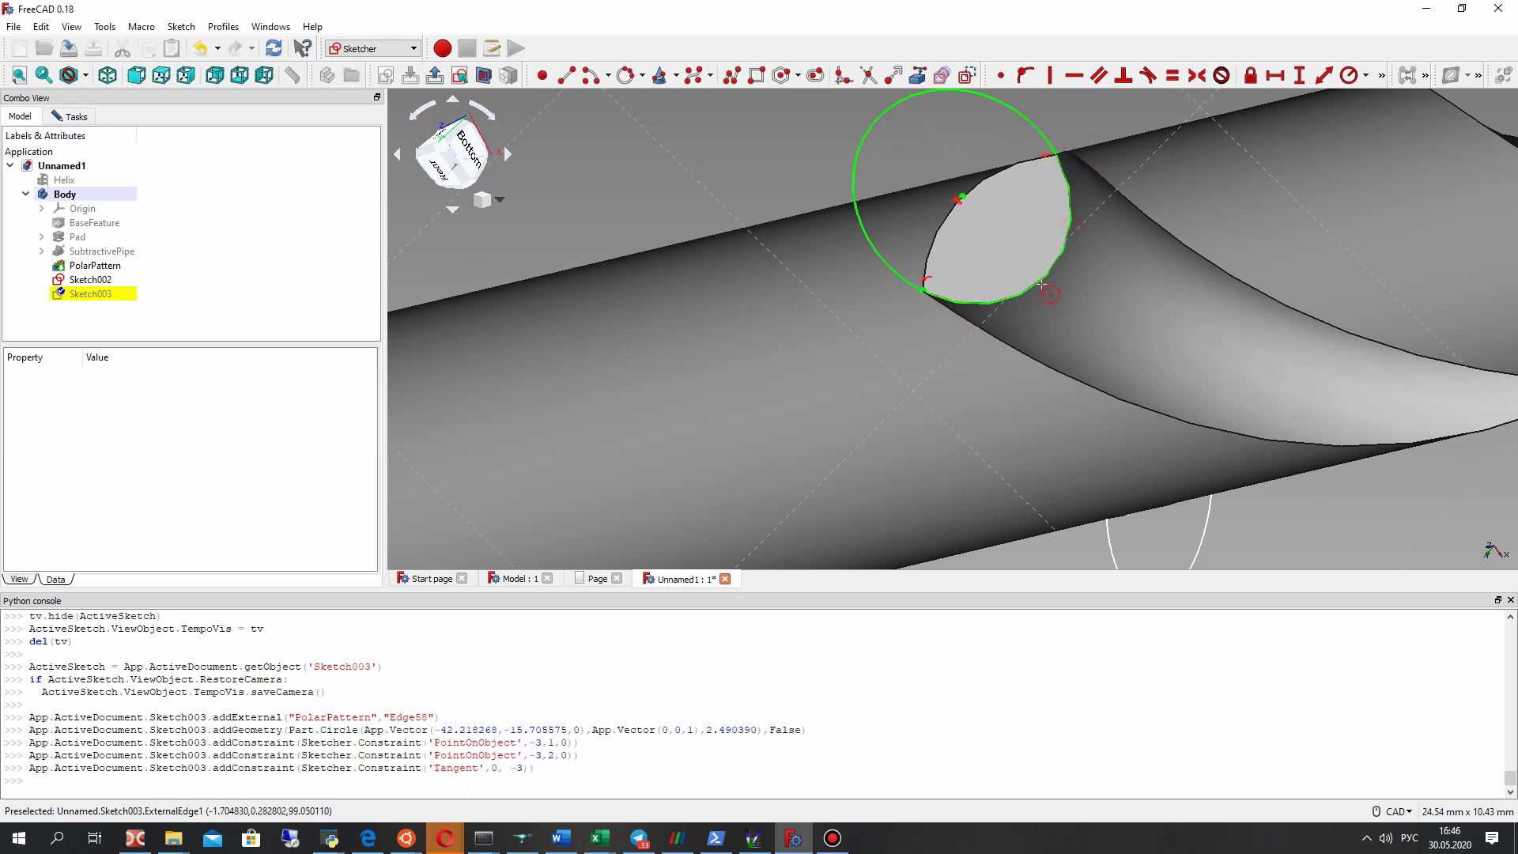
{"action": "scroll", "coordinate": [1058, 284], "scroll_direction": "down", "scroll_amount": 4}
{"action": "mouse_move", "coordinate": [1058, 285]}
{"action": "middle_mouse_down"}
{"action": "mouse_move", "coordinate": [980, 343]}
{"action": "mouse_move", "coordinate": [813, 413]}
{"action": "mouse_move", "coordinate": [874, 434]}
{"action": "mouse_move", "coordinate": [806, 431]}
{"action": "mouse_move", "coordinate": [985, 353]}
{"action": "mouse_move", "coordinate": [711, 276]}
{"action": "middle_mouse_up"}
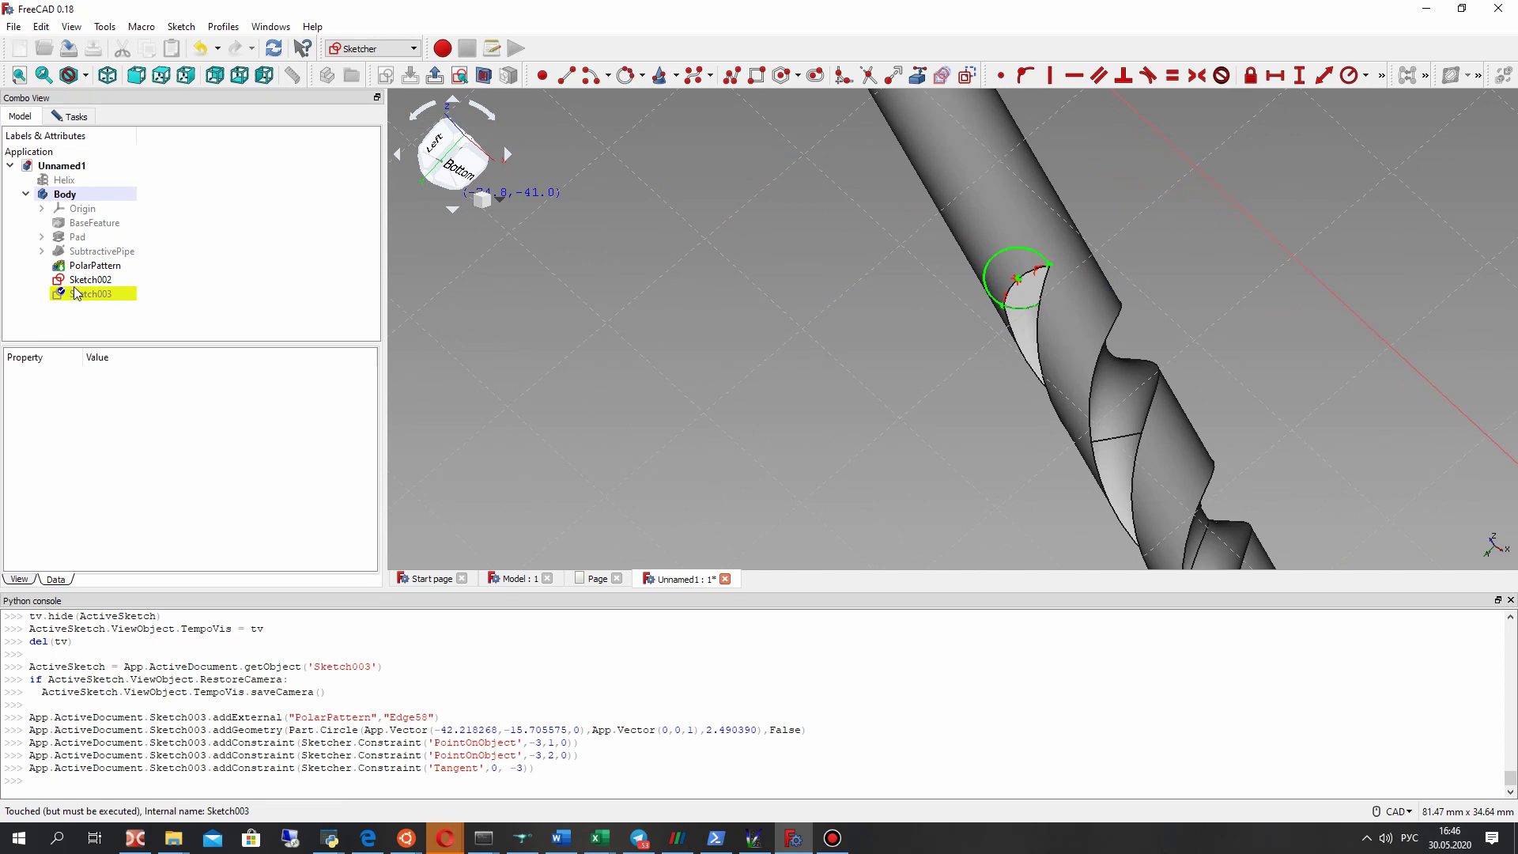
{"action": "left_click", "coordinate": [79, 280]}
{"action": "right_click", "coordinate": [79, 286]}
{"action": "left_click", "coordinate": [71, 119]}
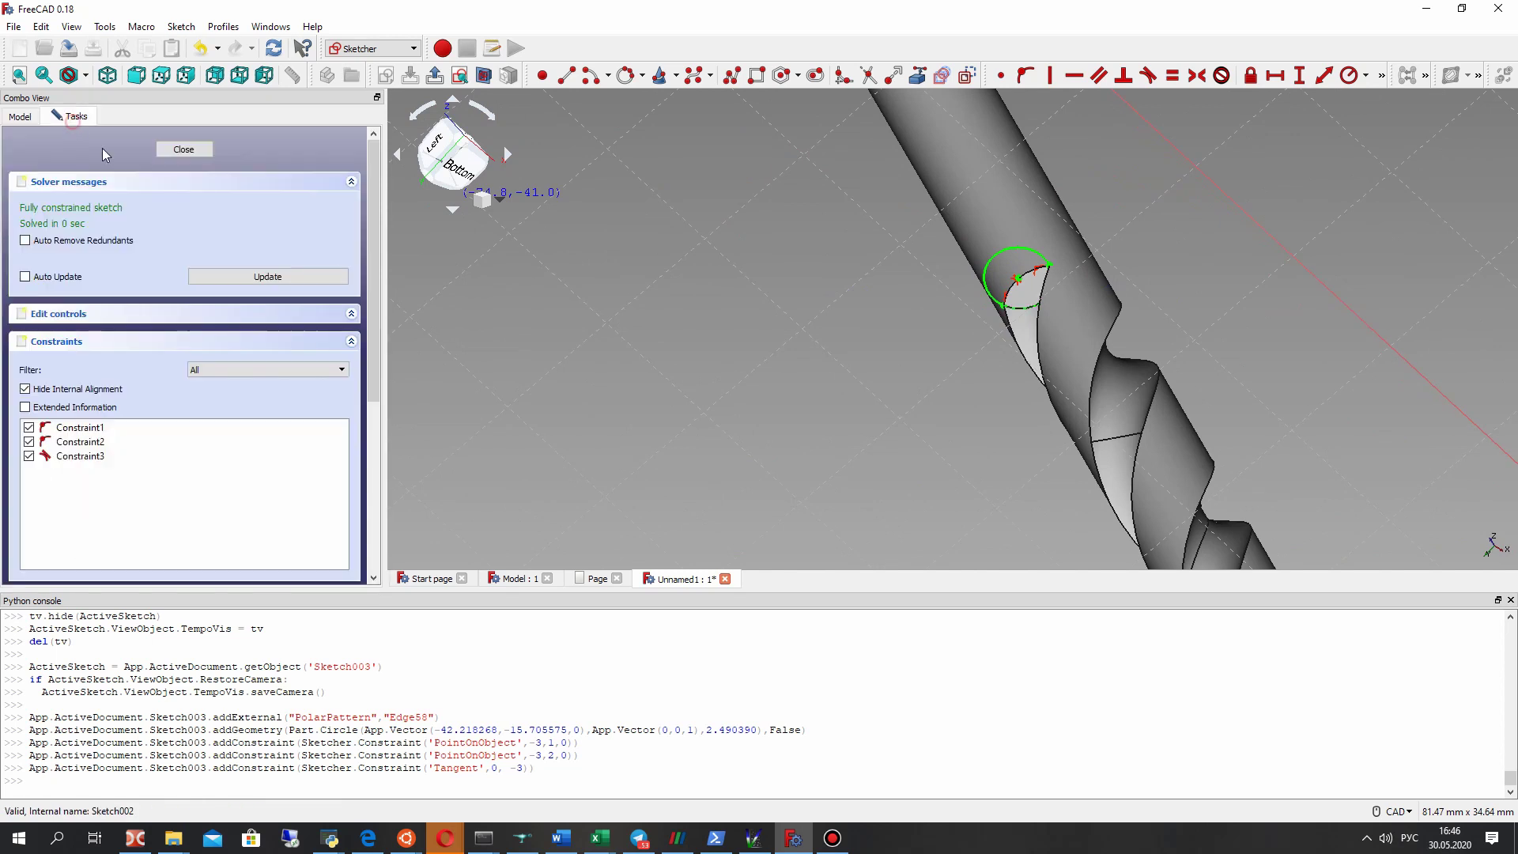
{"action": "left_click", "coordinate": [184, 149]}
Step: Delete the earlier circle sketch, Sketch002, and show the helical base feature together with the new circle
{"action": "right_click", "coordinate": [87, 279]}
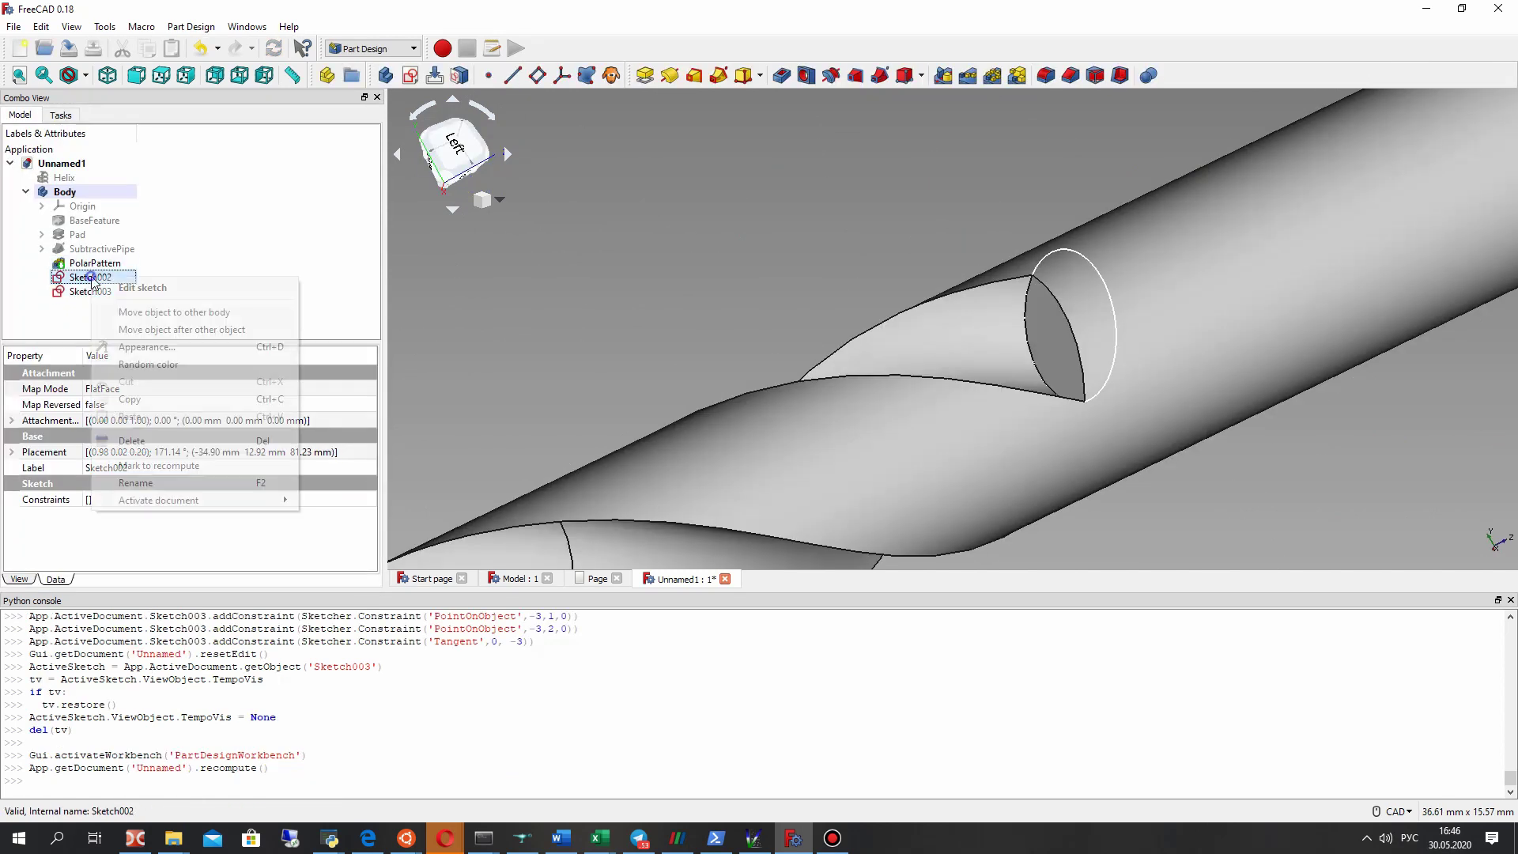
{"action": "left_click", "coordinate": [131, 452]}
{"action": "scroll", "coordinate": [1211, 291], "scroll_direction": "down", "scroll_amount": 6}
{"action": "mouse_move", "coordinate": [999, 310]}
{"action": "middle_mouse_down"}
{"action": "mouse_move", "coordinate": [972, 207]}
{"action": "mouse_move", "coordinate": [1117, 197]}
{"action": "mouse_move", "coordinate": [1002, 285]}
{"action": "mouse_move", "coordinate": [1020, 300]}
{"action": "middle_mouse_up"}
{"action": "left_click", "coordinate": [94, 220]}
{"action": "key", "text": "space"}
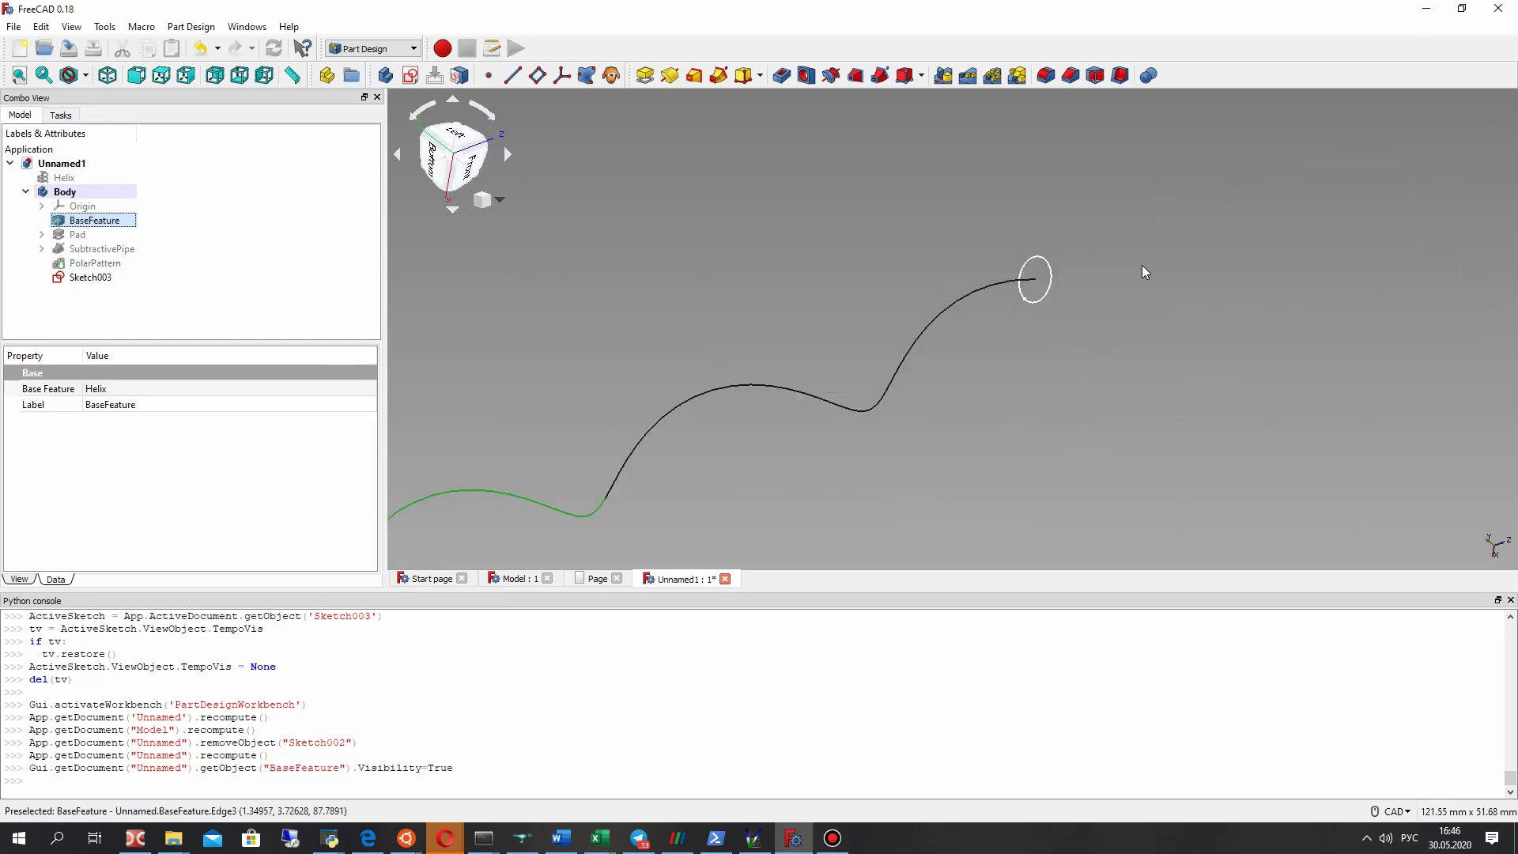
{"action": "key", "text": "space"}
{"action": "key", "text": "space"}
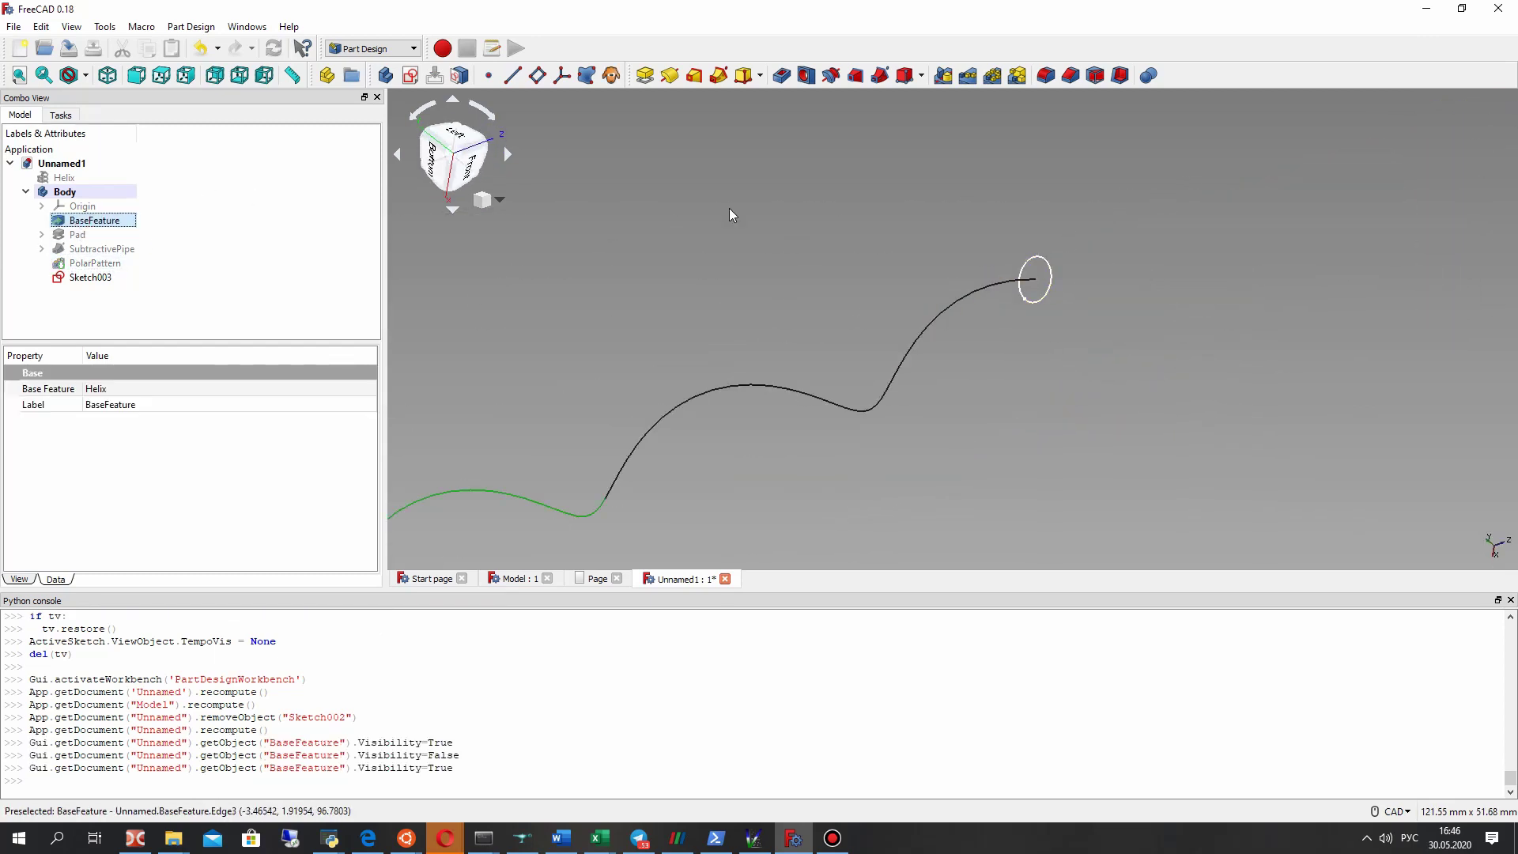
Step: Create a Frenet NB datum plane referenced to the helix's end vertex and its last edge
{"action": "left_click", "coordinate": [537, 76]}
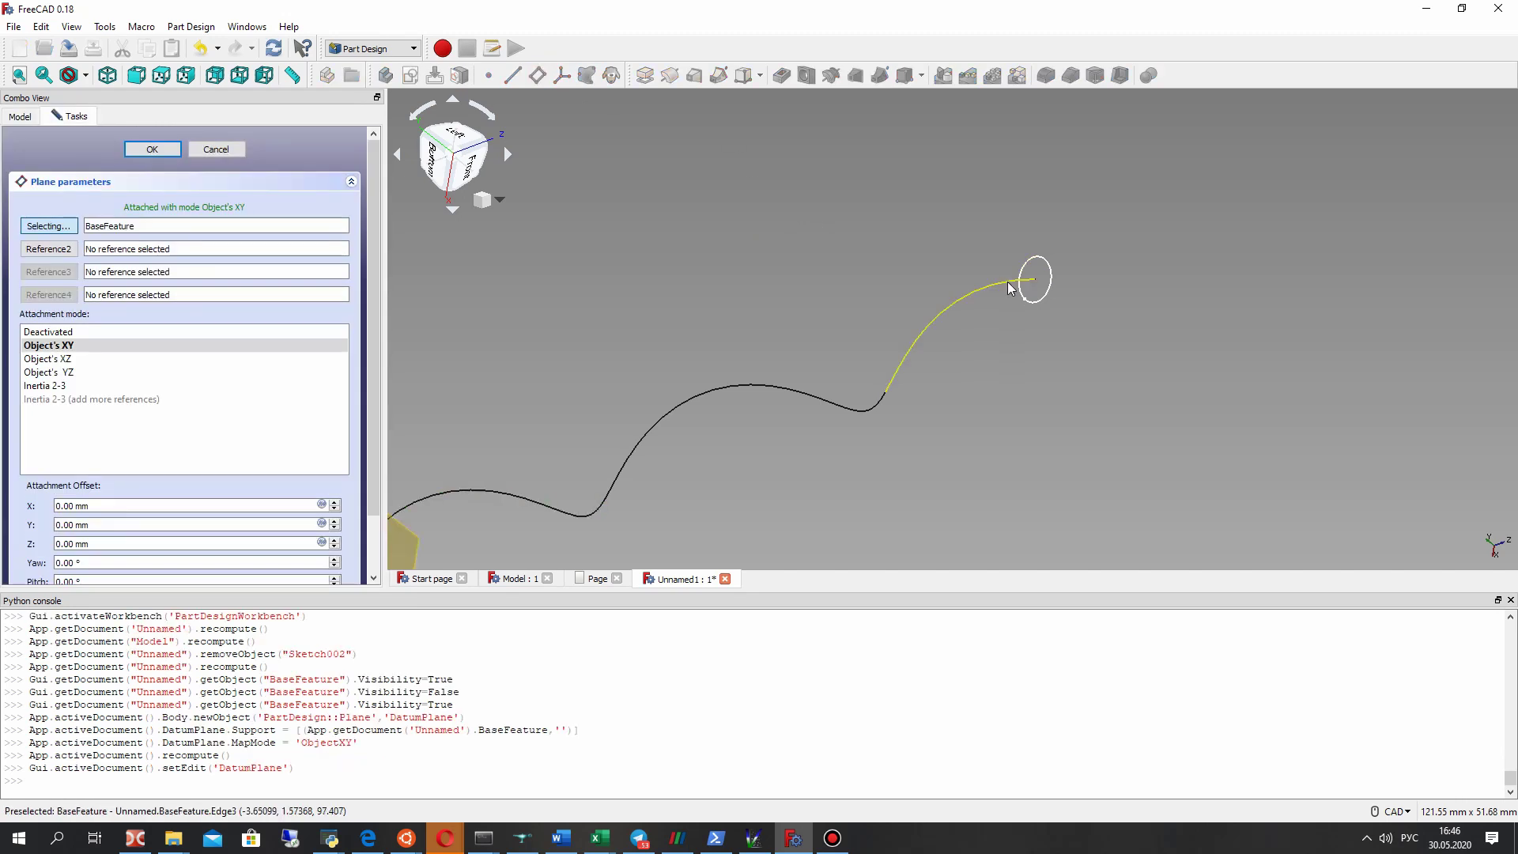
{"action": "left_click", "coordinate": [1019, 285]}
{"action": "left_click", "coordinate": [1038, 284]}
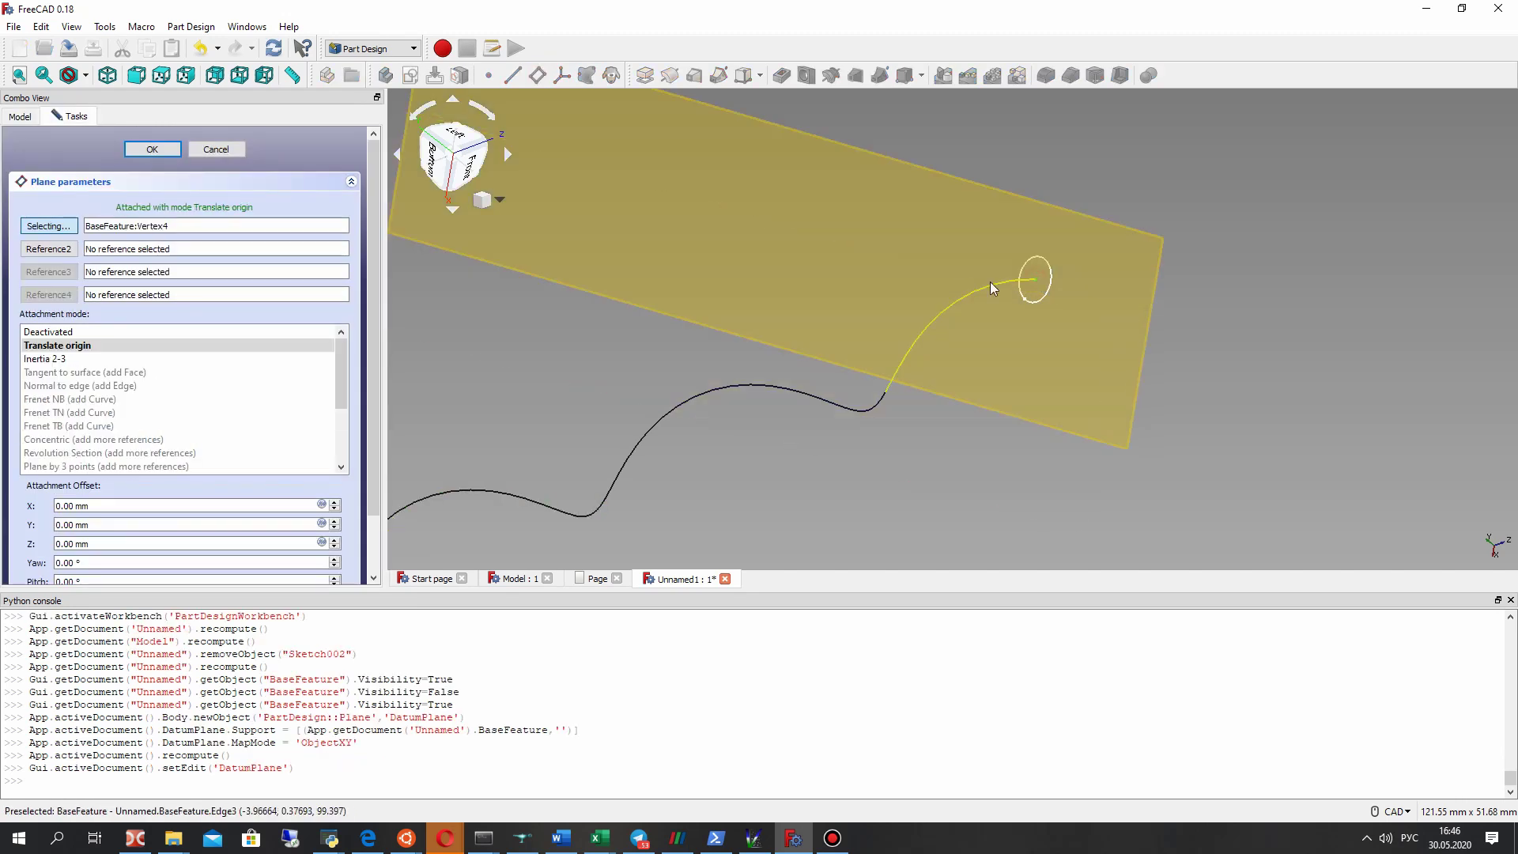
{"action": "middle_click_drag", "start_coordinate": [840, 282], "coordinate": [776, 360]}
{"action": "left_click", "coordinate": [44, 249]}
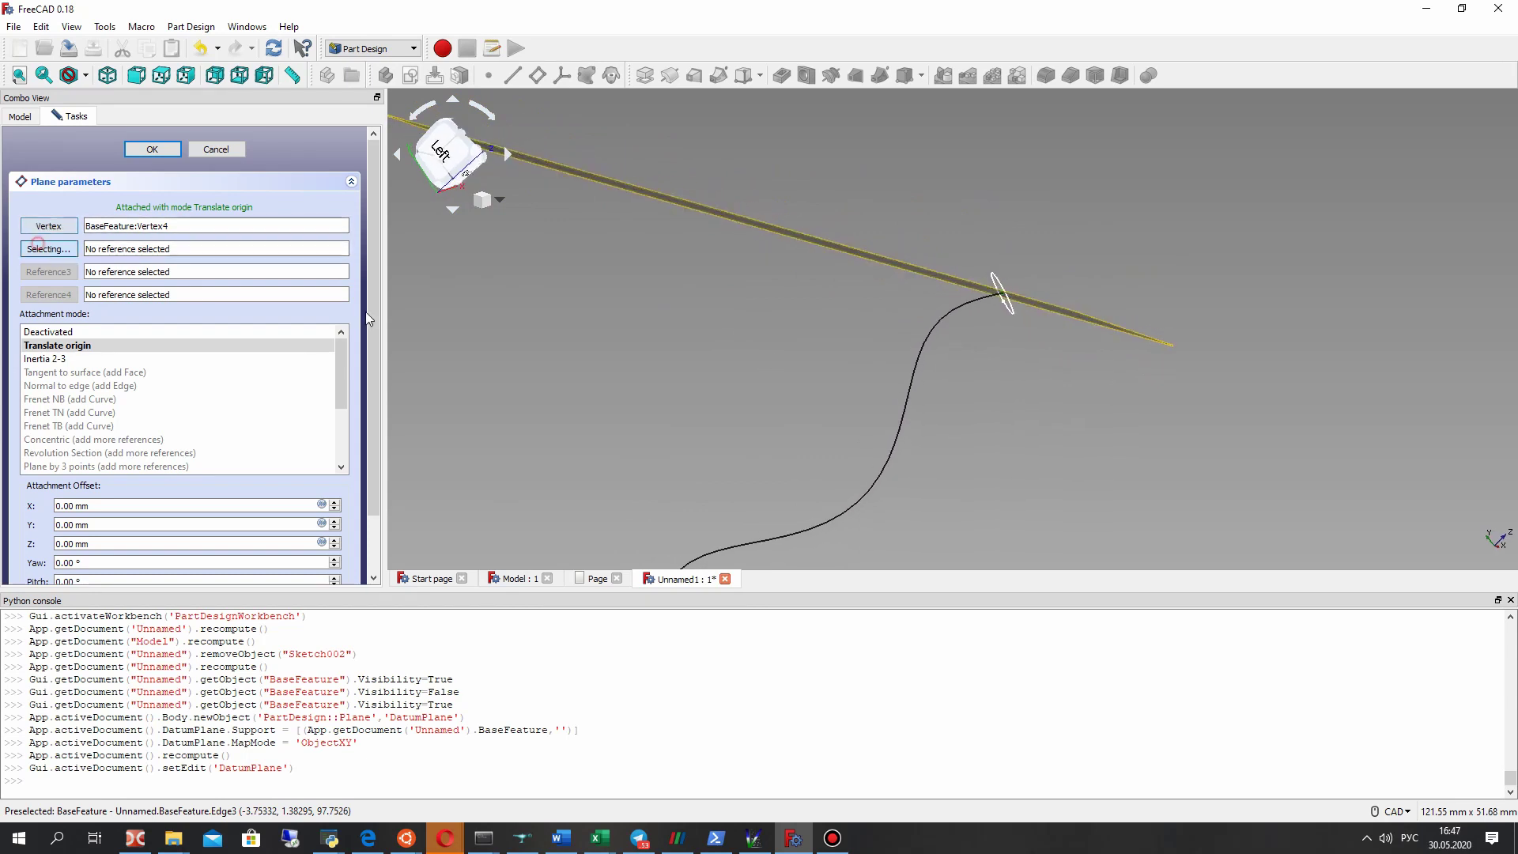
{"action": "left_click", "coordinate": [969, 302]}
{"action": "middle_click_drag", "start_coordinate": [969, 301], "coordinate": [861, 264]}
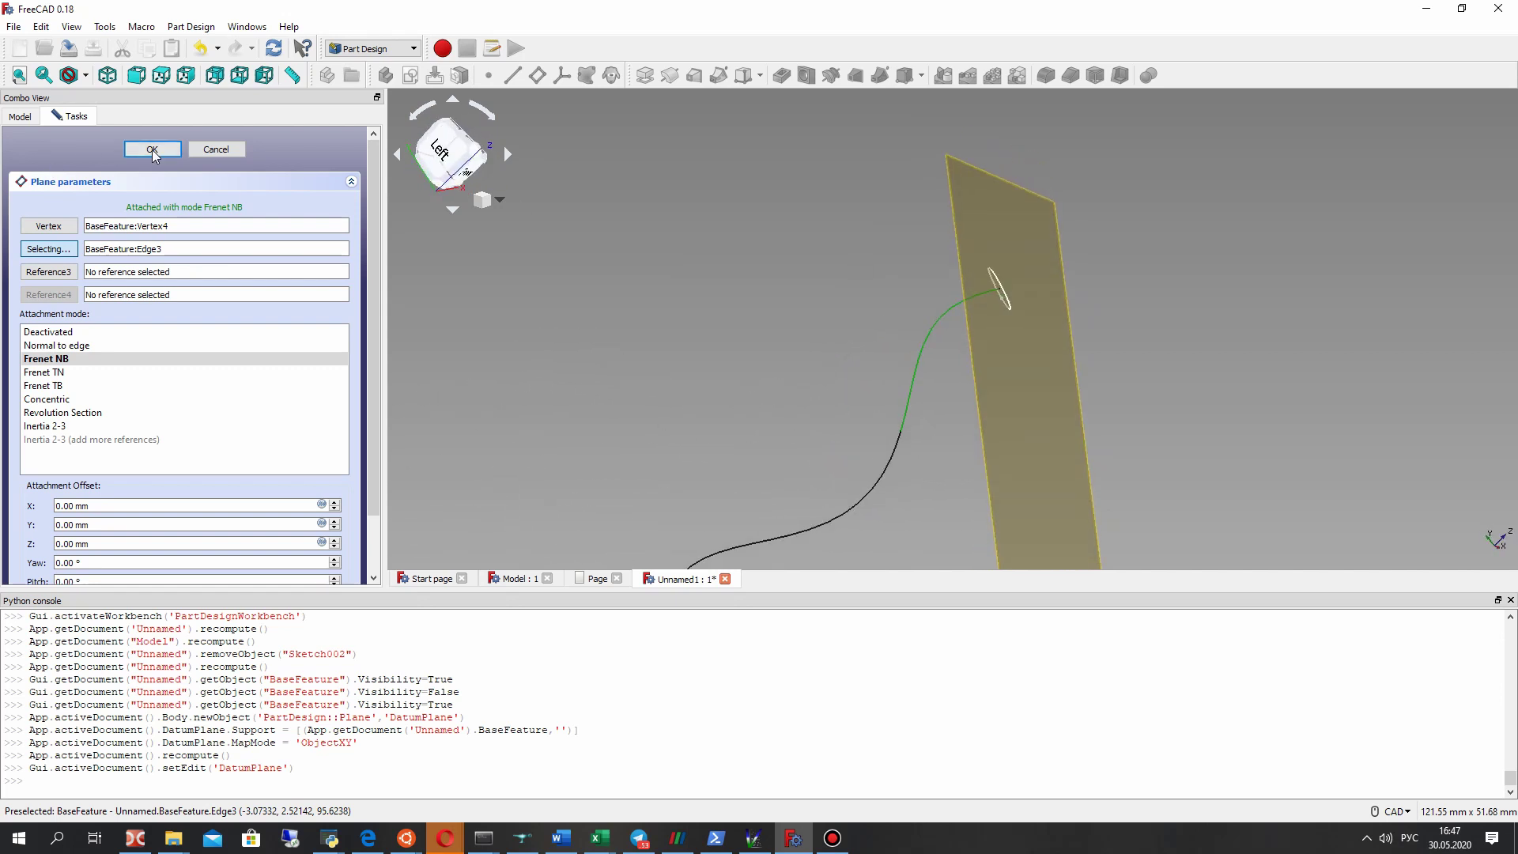
{"action": "left_click", "coordinate": [153, 150]}
Step: Delete the Frenet NB datum plane
{"action": "scroll", "coordinate": [917, 277], "scroll_direction": "down", "scroll_amount": 2}
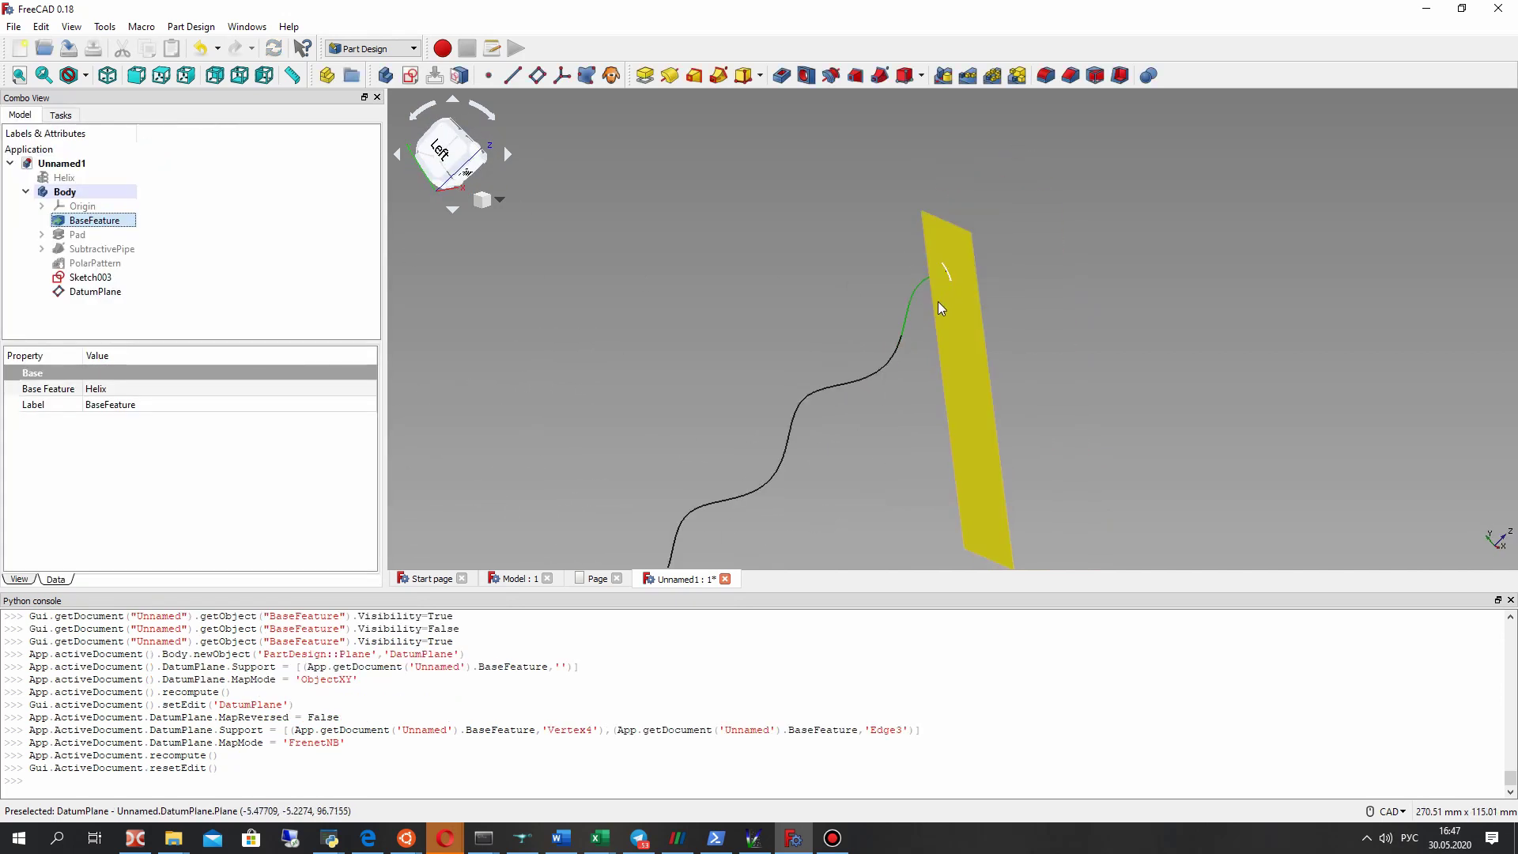
{"action": "left_click", "coordinate": [96, 293]}
{"action": "key", "text": "Delete"}
Step: Create a datum plane from the helix's last edge and end vertex, attached in Frenet TN mode
{"action": "left_click", "coordinate": [80, 279]}
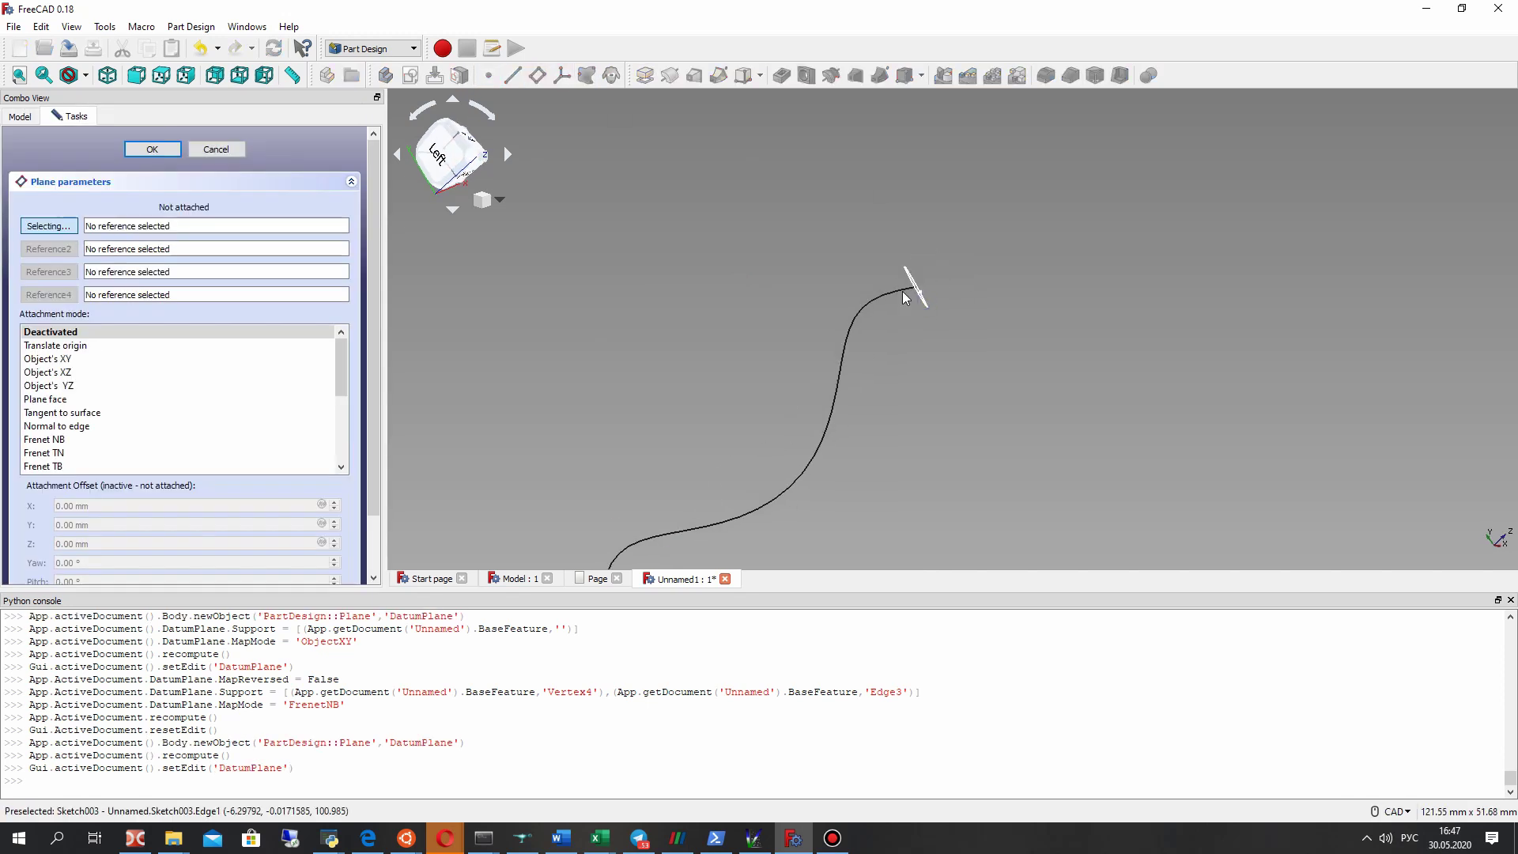
{"action": "left_click", "coordinate": [904, 292]}
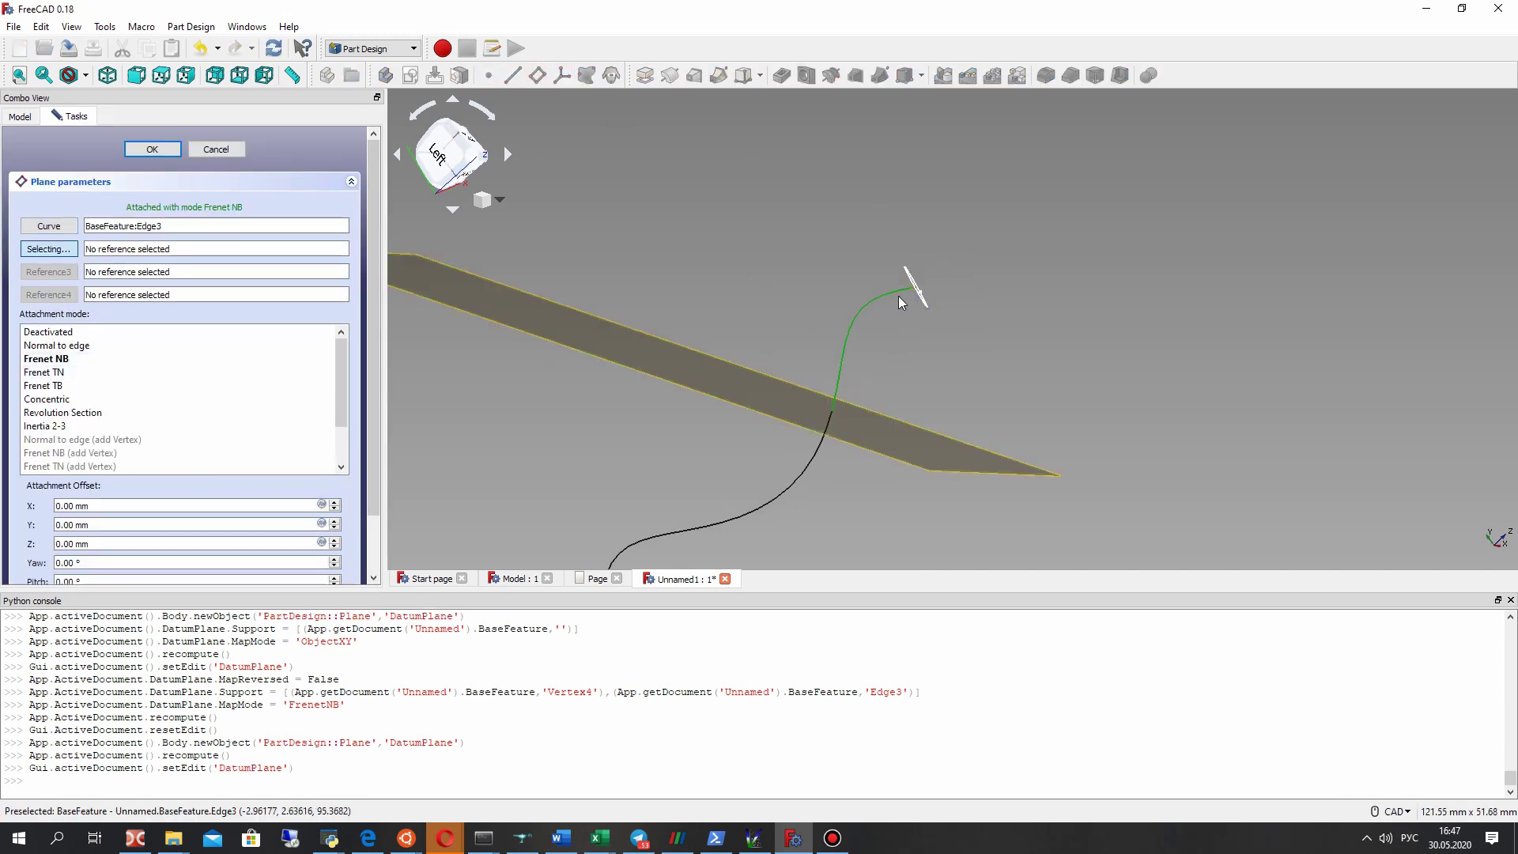
{"action": "middle_click_drag", "start_coordinate": [908, 302], "coordinate": [1031, 275]}
{"action": "scroll", "coordinate": [865, 343], "scroll_direction": "up", "scroll_amount": 6}
{"action": "left_click", "coordinate": [937, 286]}
{"action": "scroll", "coordinate": [895, 315], "scroll_direction": "down", "scroll_amount": 6}
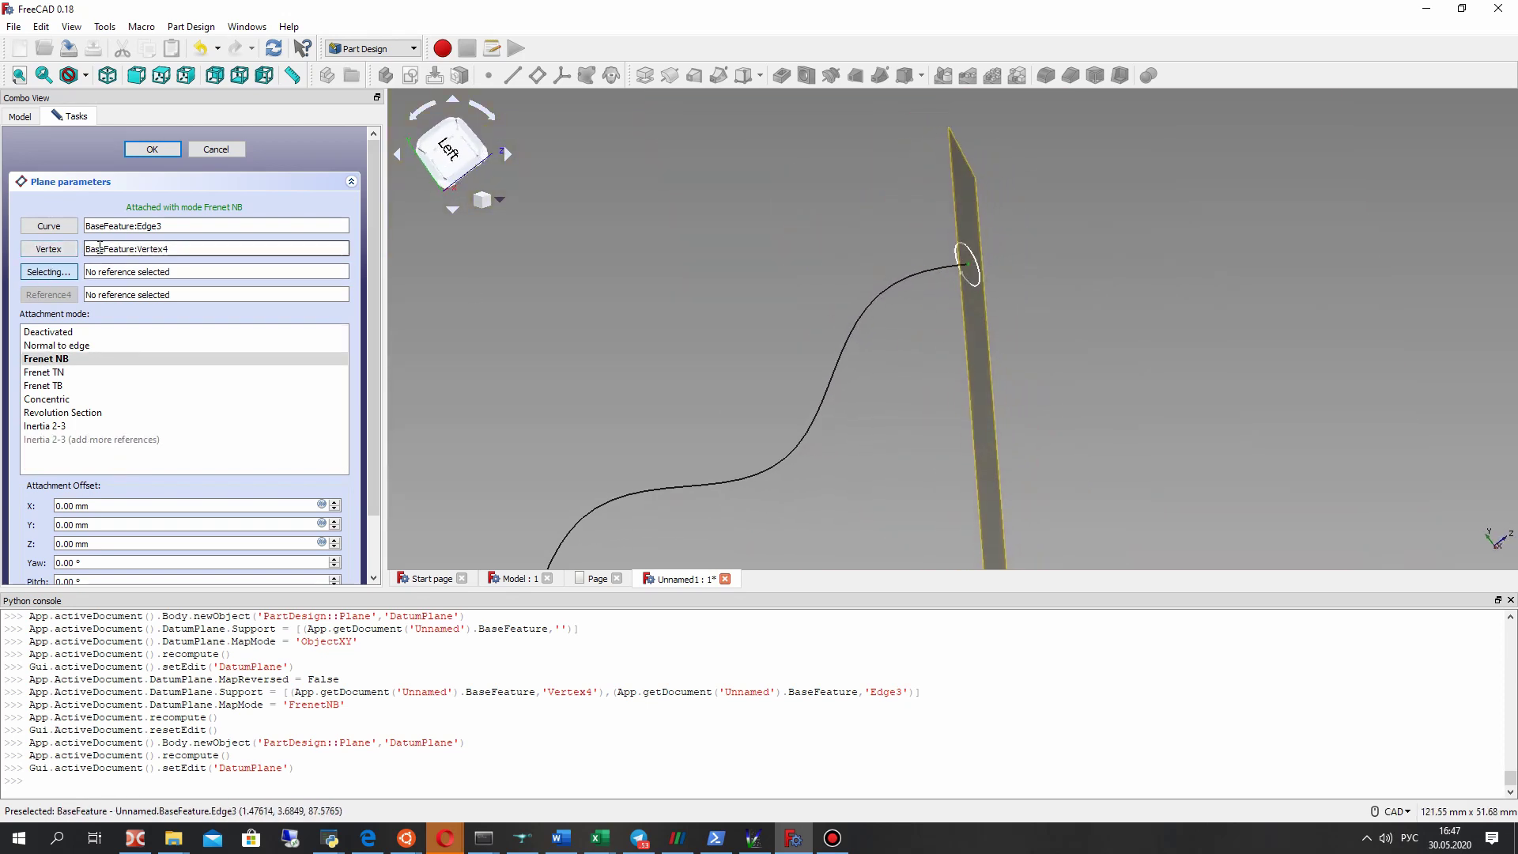
{"action": "left_click", "coordinate": [192, 249]}
{"action": "left_click", "coordinate": [31, 228]}
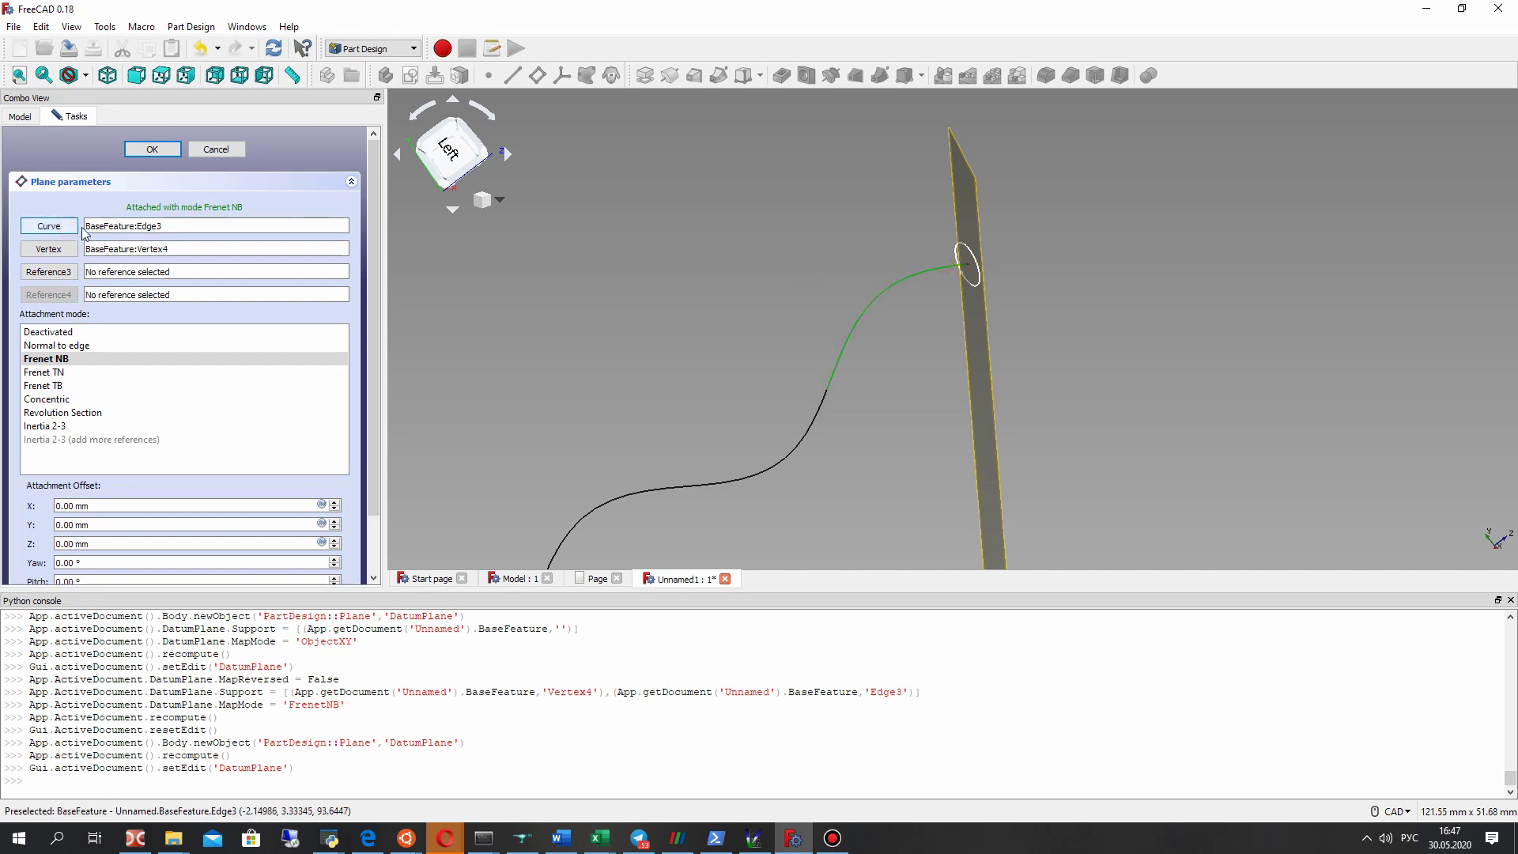
{"action": "left_click", "coordinate": [49, 373]}
{"action": "middle_click_drag", "start_coordinate": [819, 340], "coordinate": [838, 362]}
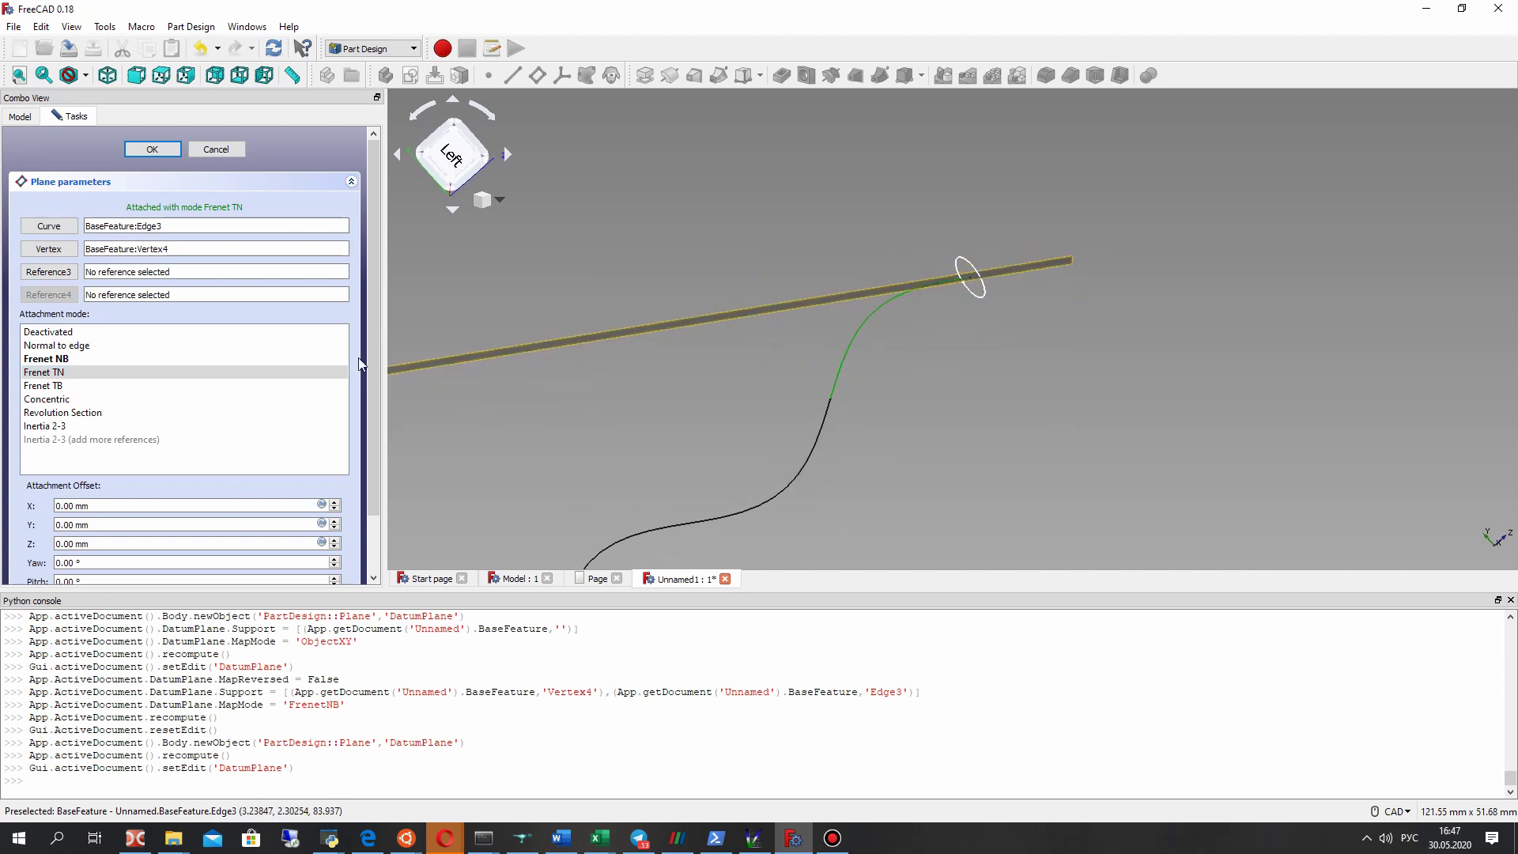
{"action": "left_click", "coordinate": [152, 149]}
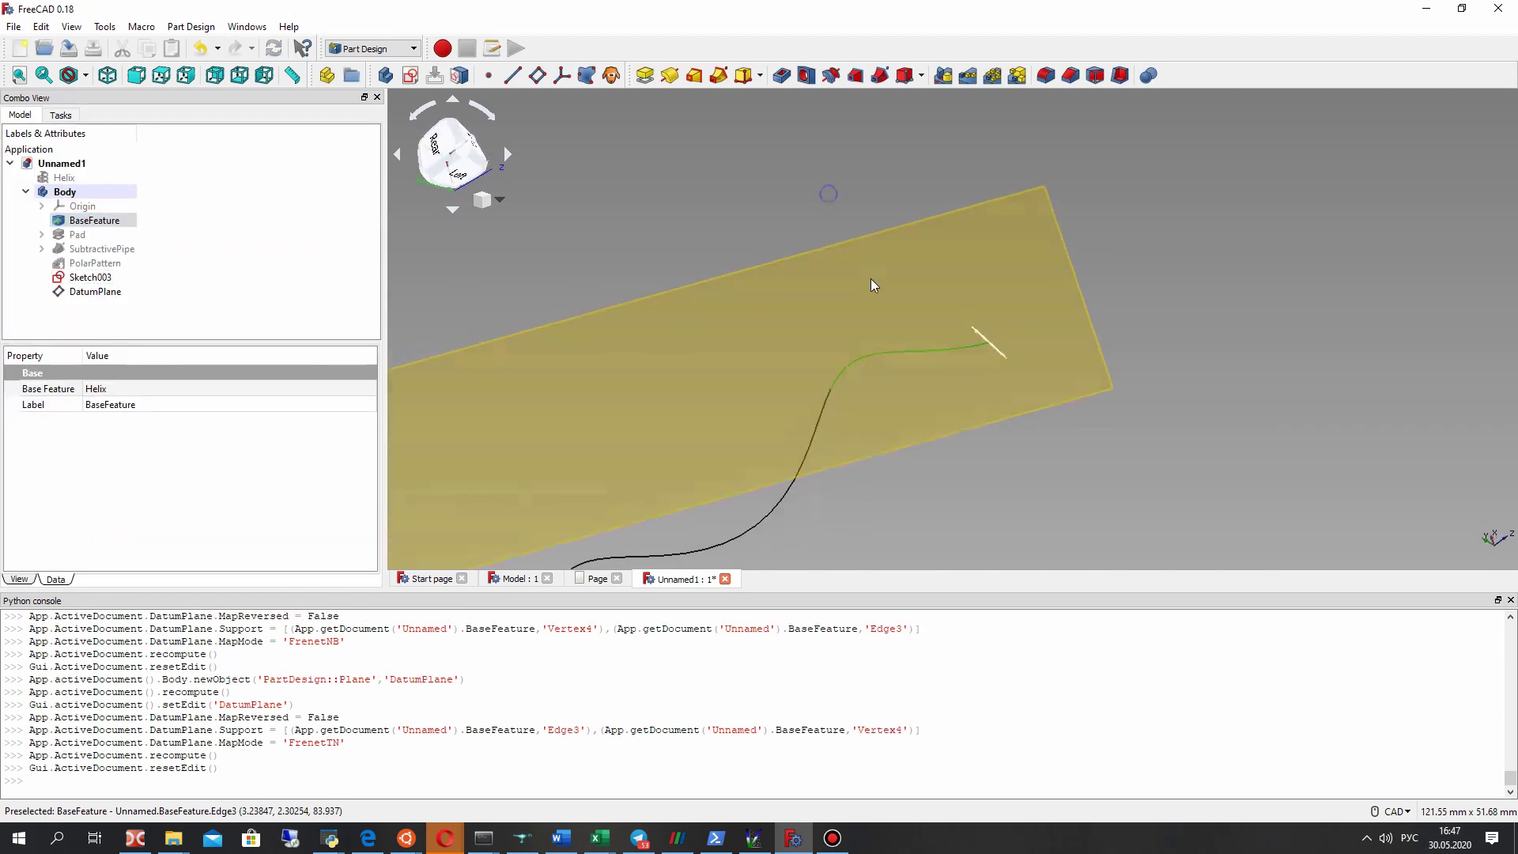
Step: Sketch a line about 13.8 mm long on the datum plane, from the origin outward along the horizontal axis, and close the sketch
{"action": "left_click", "coordinate": [410, 76]}
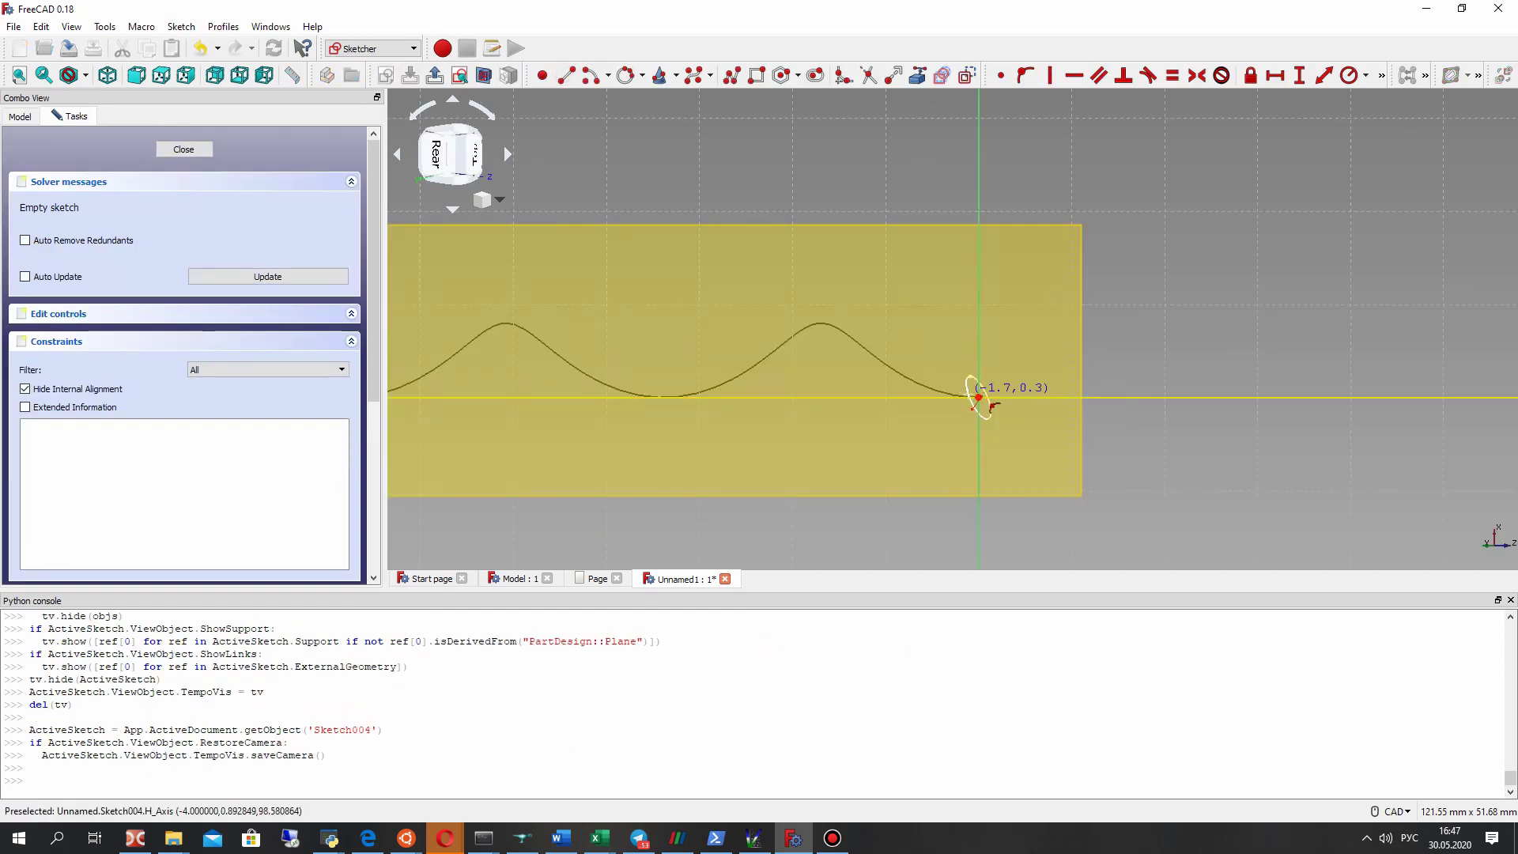
{"action": "left_click", "coordinate": [1106, 394]}
{"action": "middle_click_drag", "start_coordinate": [982, 400], "coordinate": [975, 271]}
{"action": "mouse_move", "coordinate": [940, 211]}
{"action": "middle_mouse_down"}
{"action": "mouse_move", "coordinate": [1002, 301]}
{"action": "mouse_move", "coordinate": [917, 325]}
{"action": "middle_mouse_up"}
{"action": "left_click", "coordinate": [167, 147]}
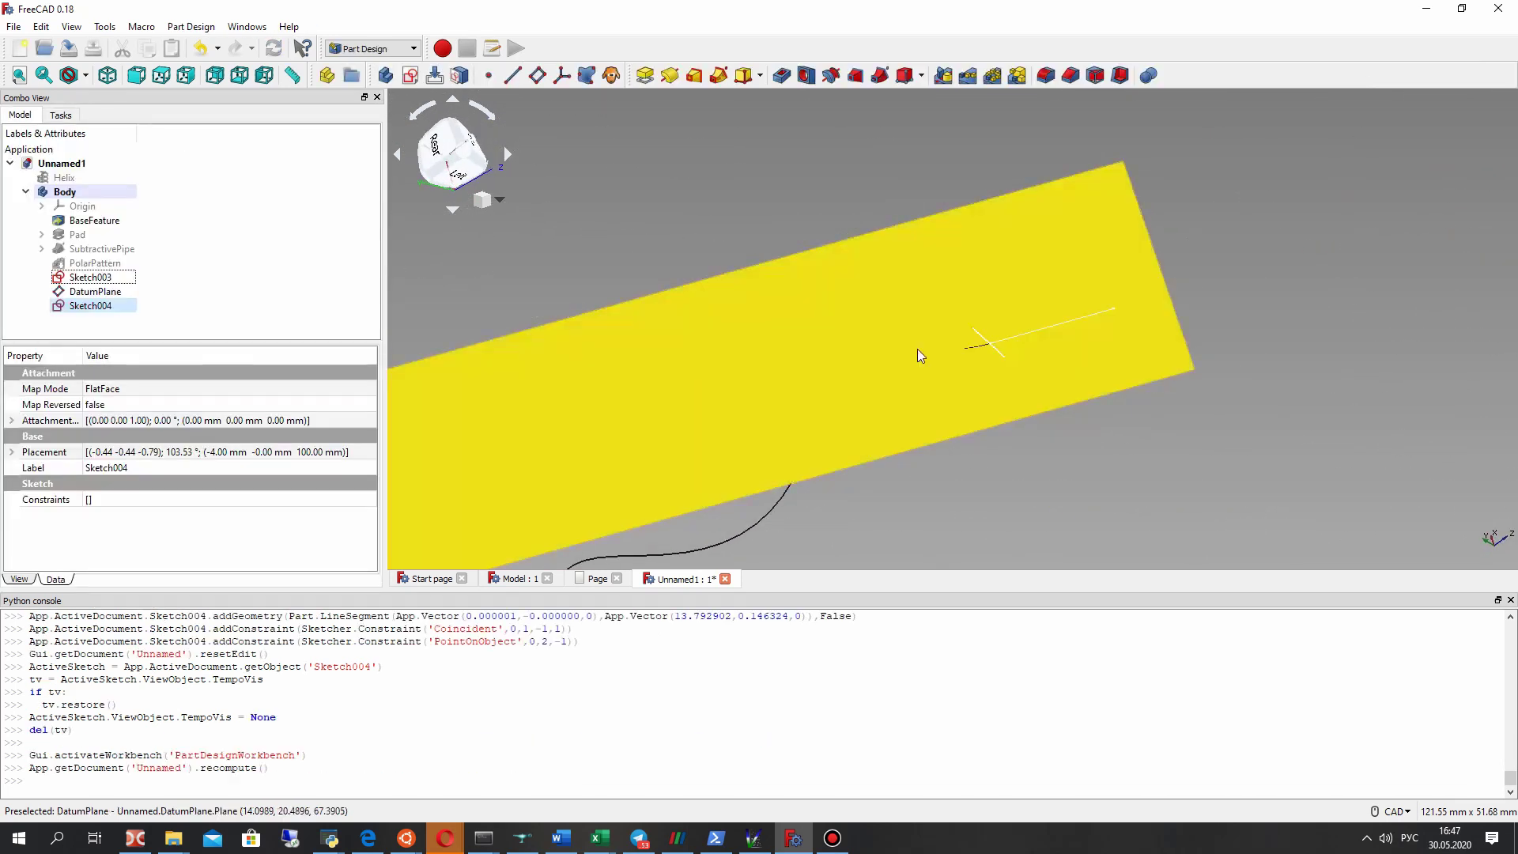
Step: Make the polar pattern of the helical flutes visible alongside the datum plane and the two sketches
{"action": "left_click", "coordinate": [94, 262]}
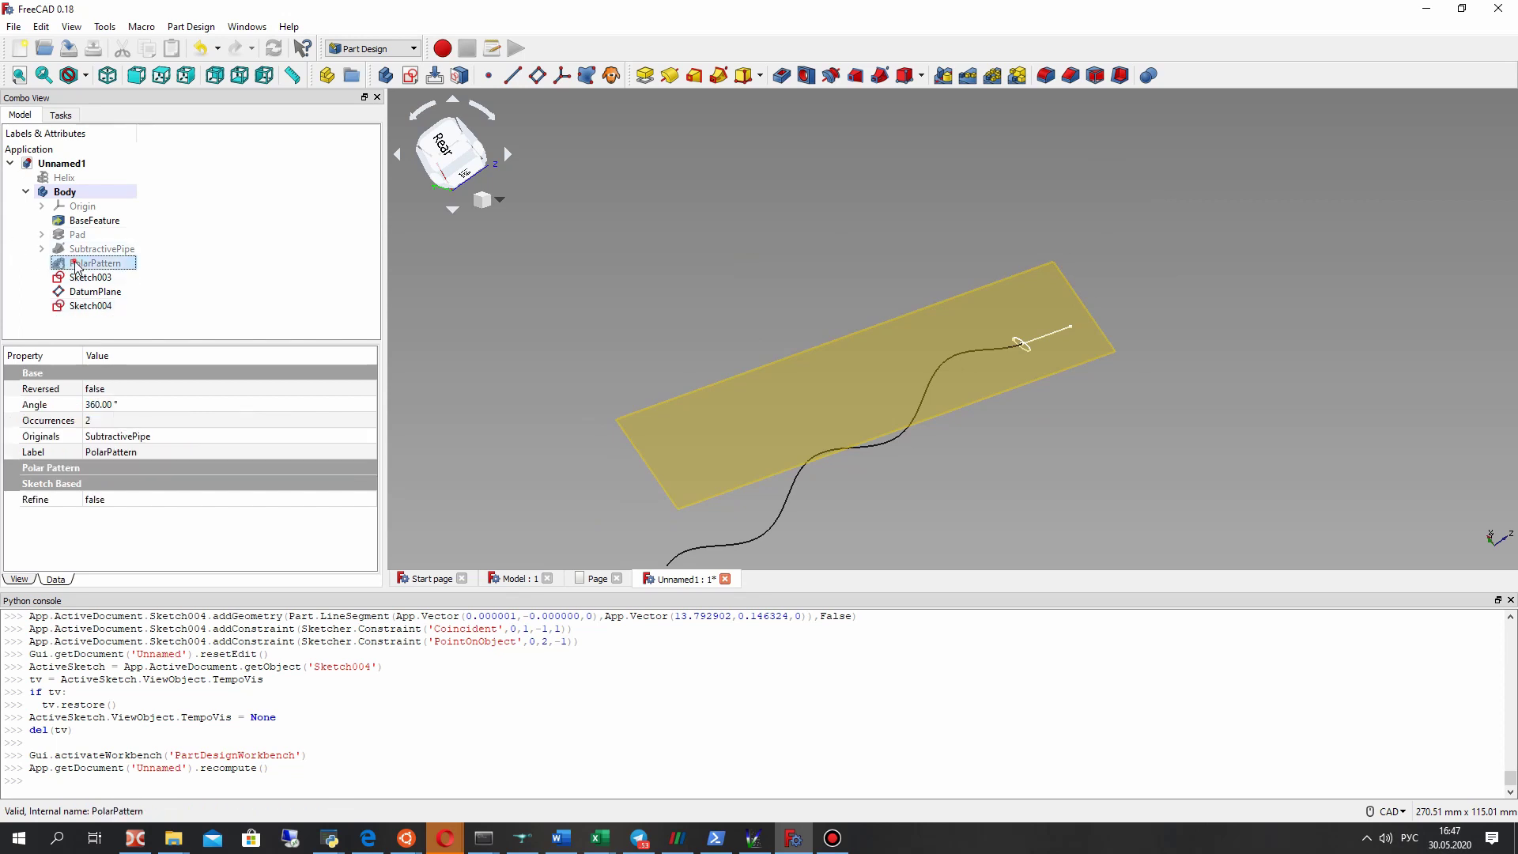
{"action": "key", "text": "space"}
{"action": "scroll", "coordinate": [926, 302], "scroll_direction": "up", "scroll_amount": 3}
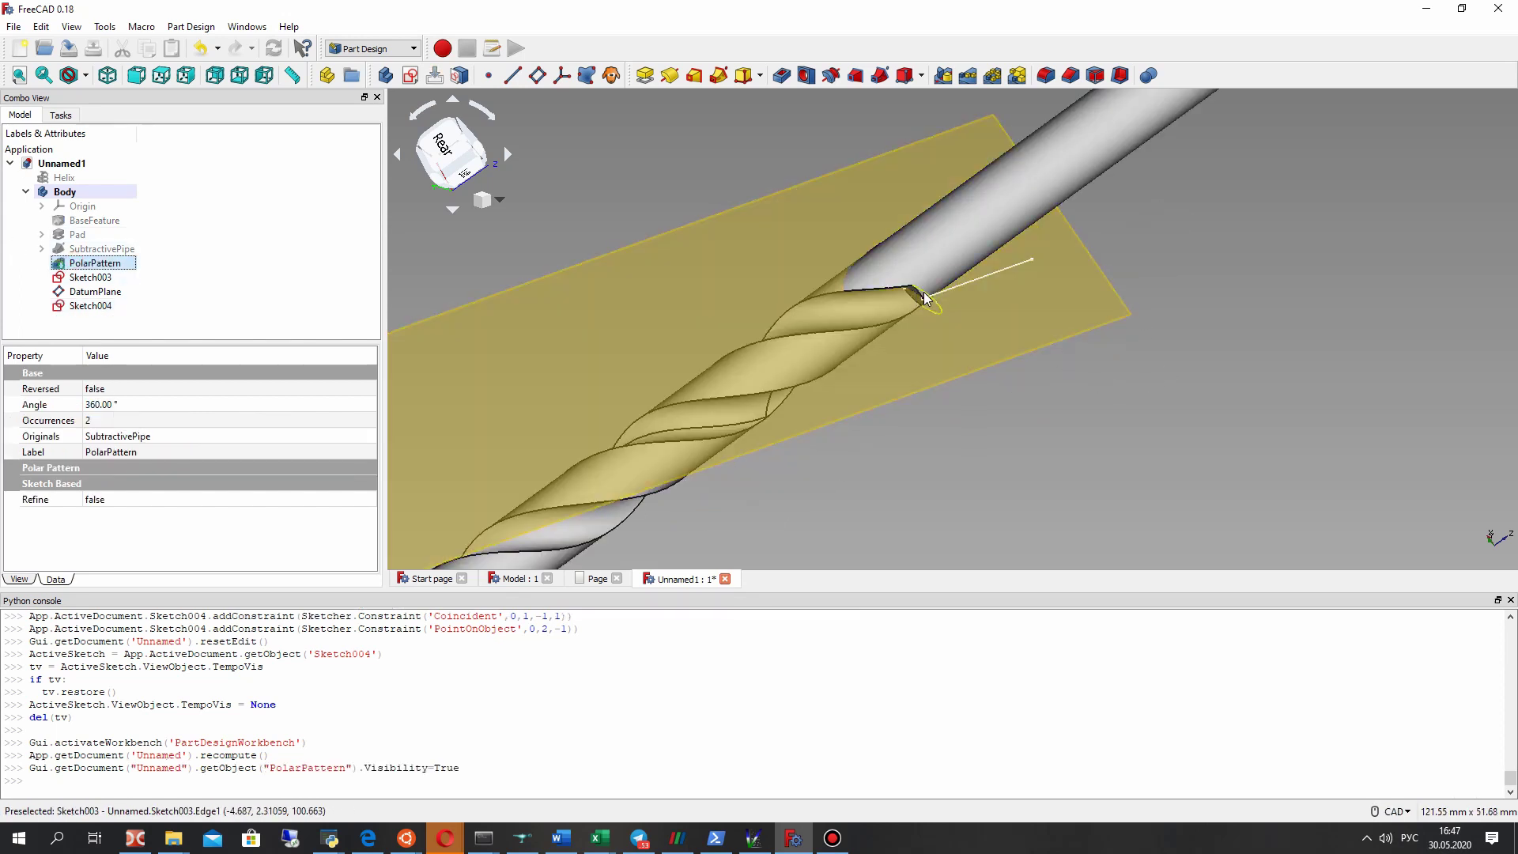
{"action": "left_click", "coordinate": [929, 293]}
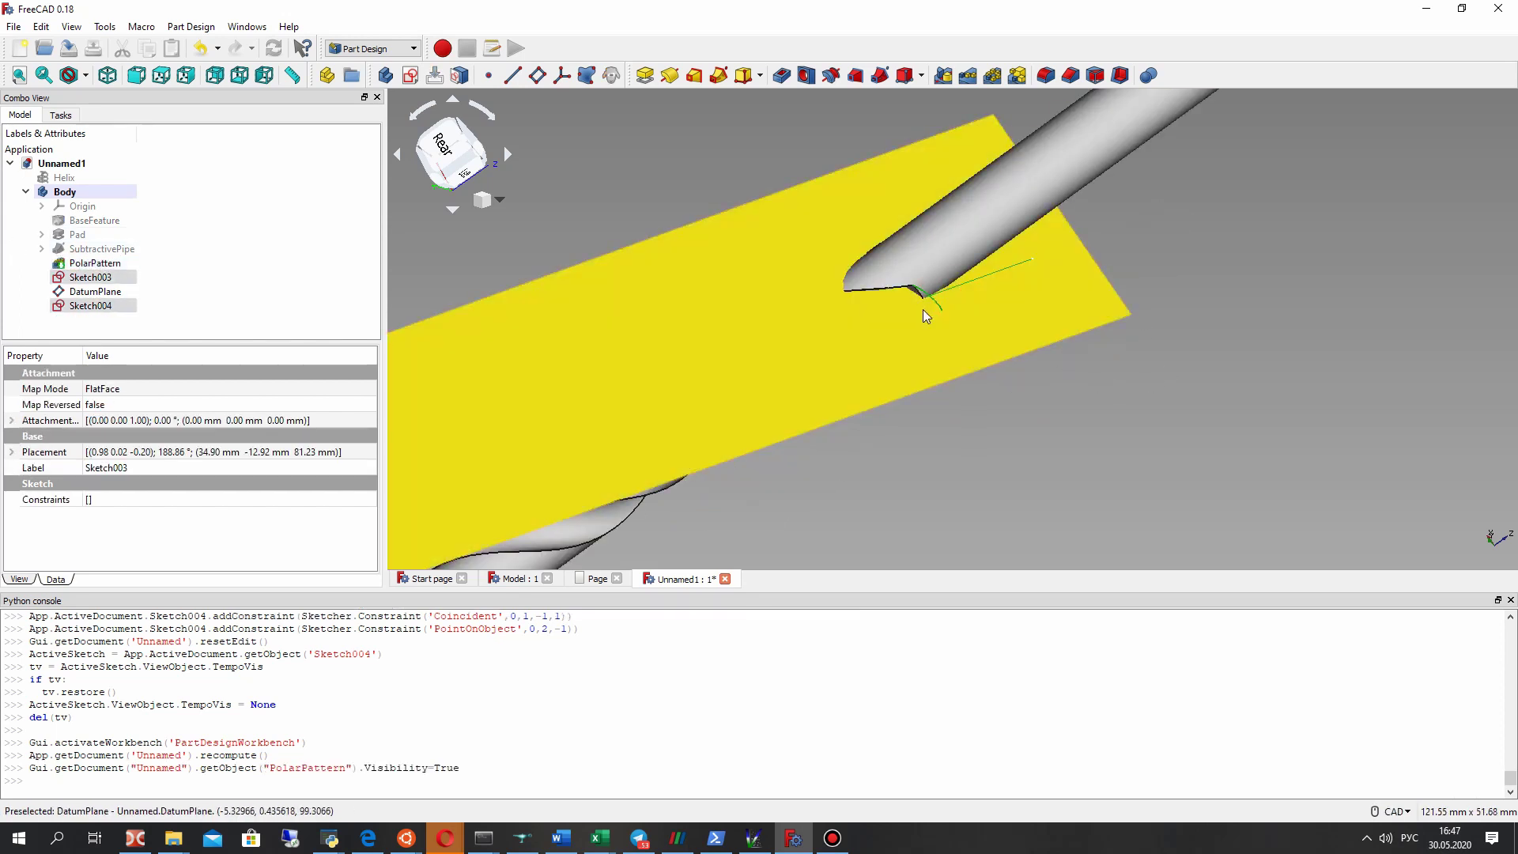
{"action": "left_click", "coordinate": [672, 145]}
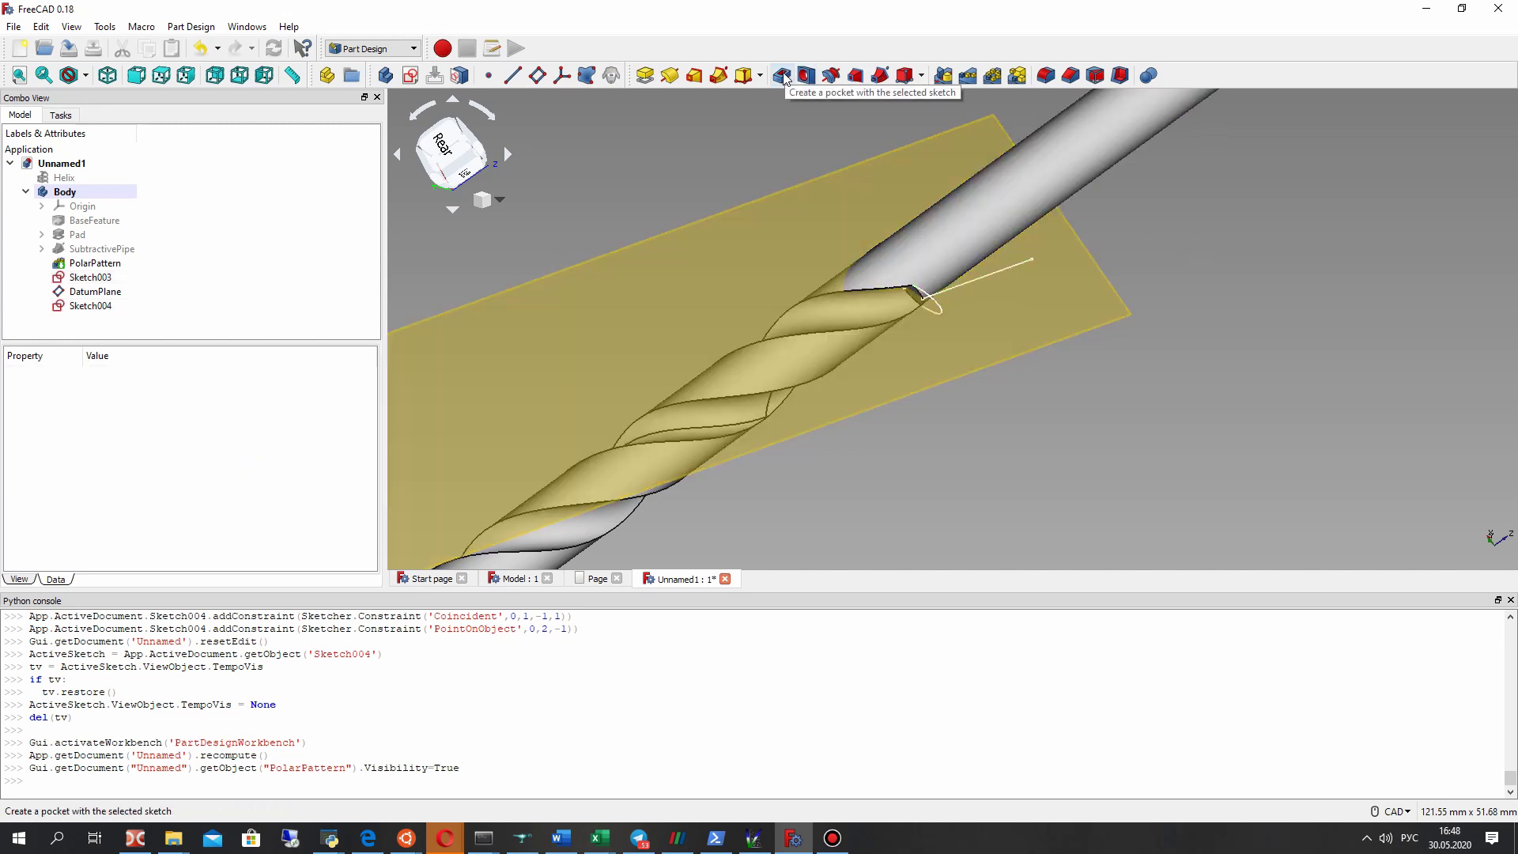
{"action": "left_click", "coordinate": [783, 76]}
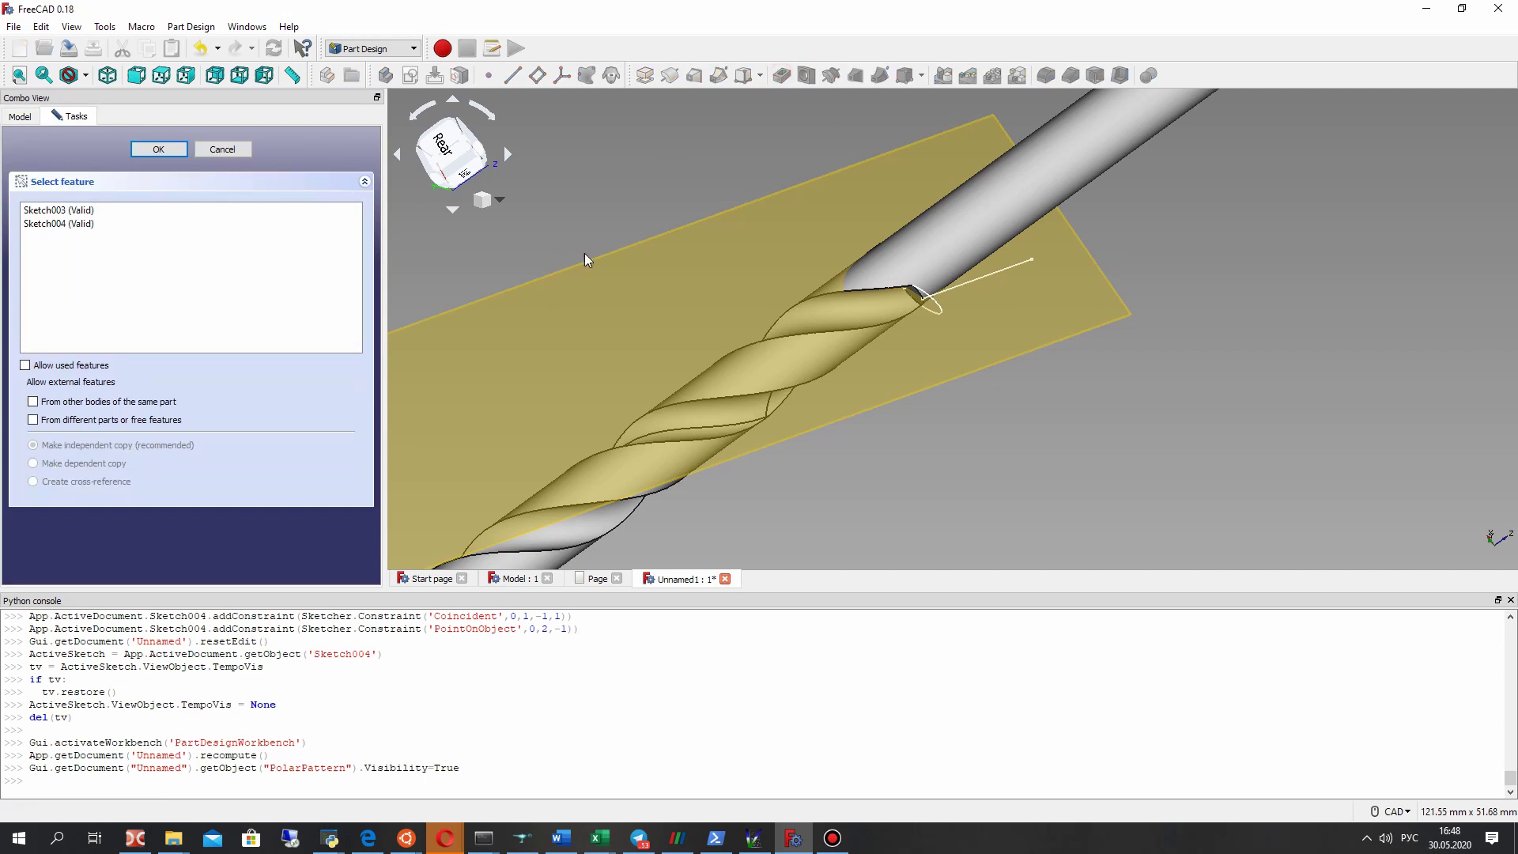
{"action": "left_click", "coordinate": [63, 210]}
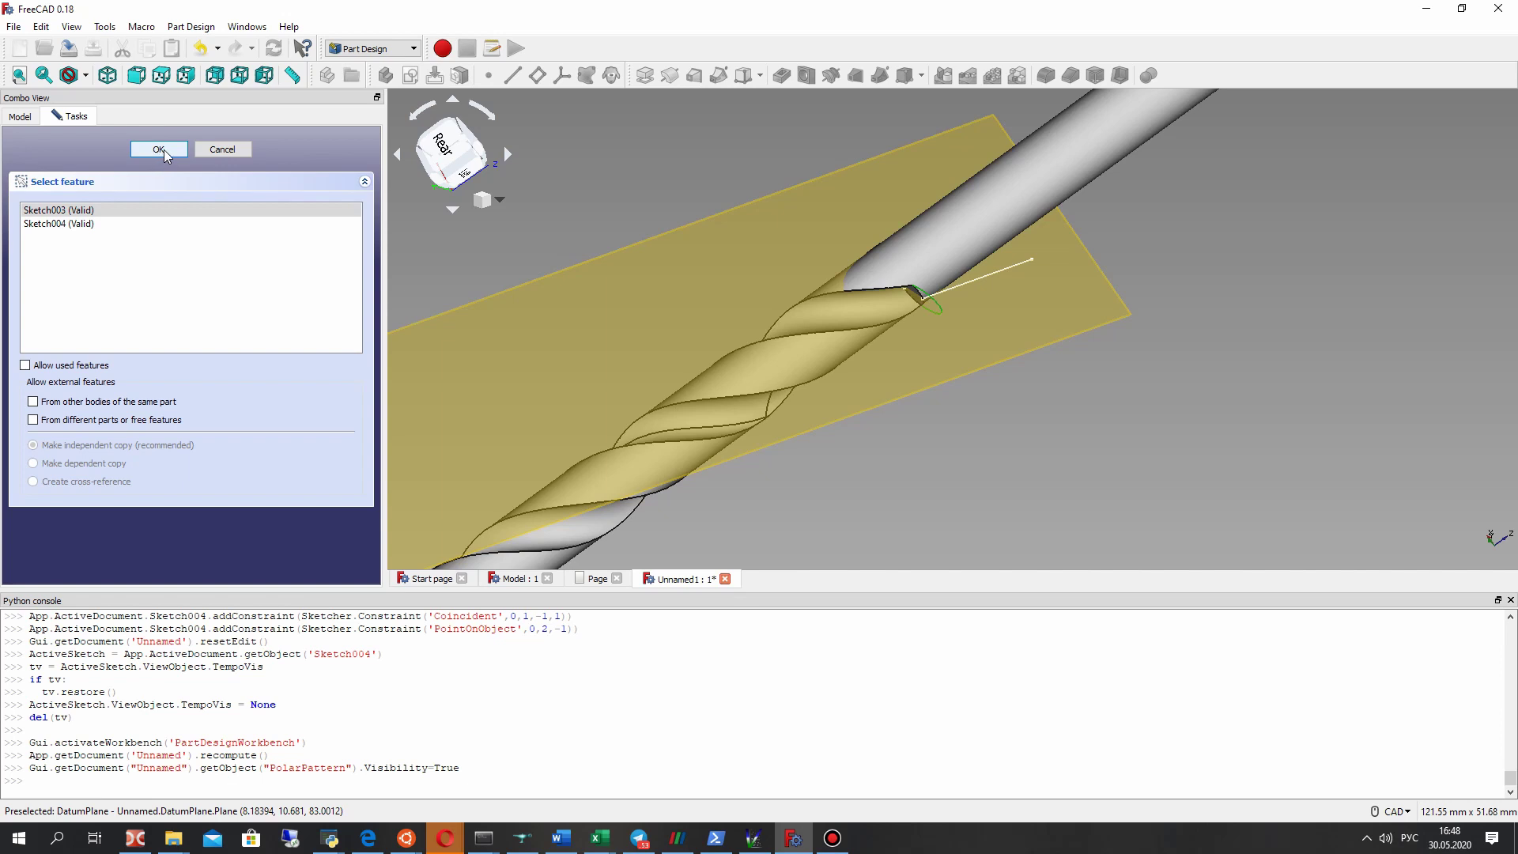
{"action": "left_click", "coordinate": [222, 150]}
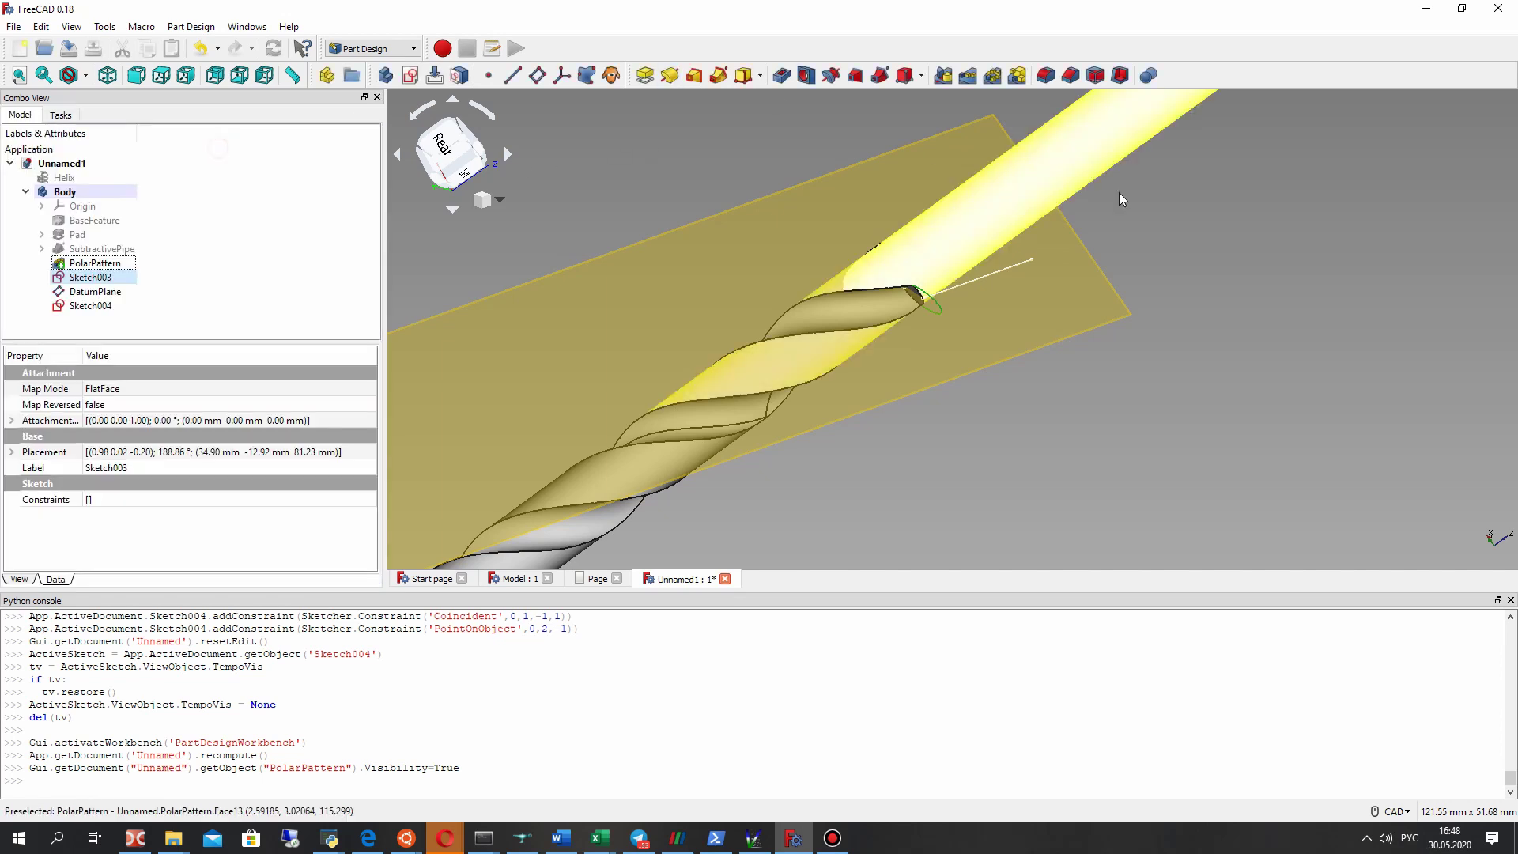
Step: Cut the first flute run-out with a subtractive pipe, using Sketch003 as the profile and the Sketch004 line as the path
{"action": "left_click", "coordinate": [880, 75]}
{"action": "left_click", "coordinate": [97, 210]}
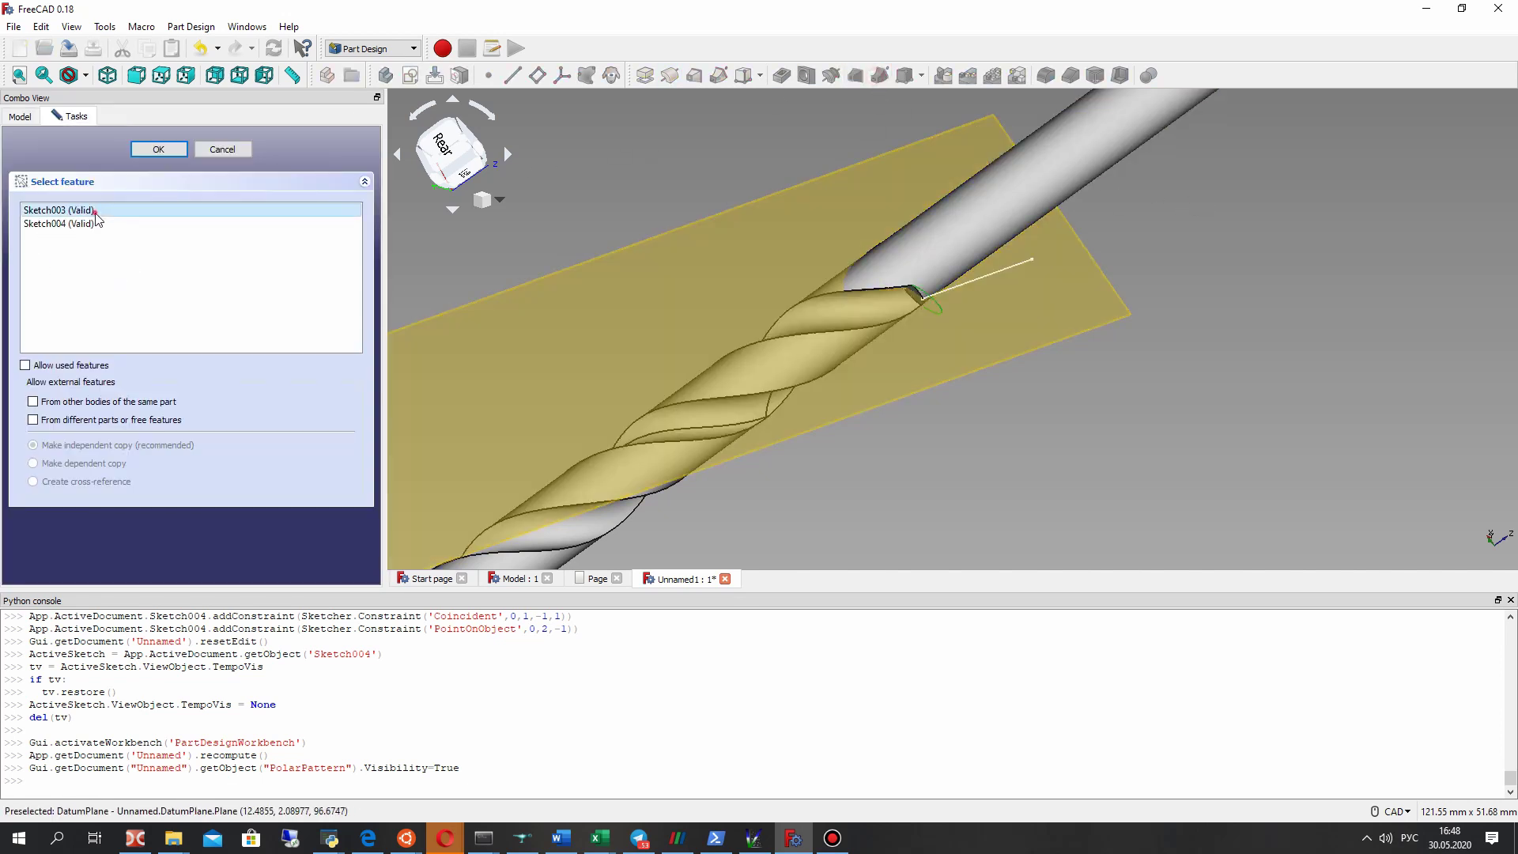
{"action": "left_click", "coordinate": [154, 151]}
{"action": "left_click", "coordinate": [47, 293]}
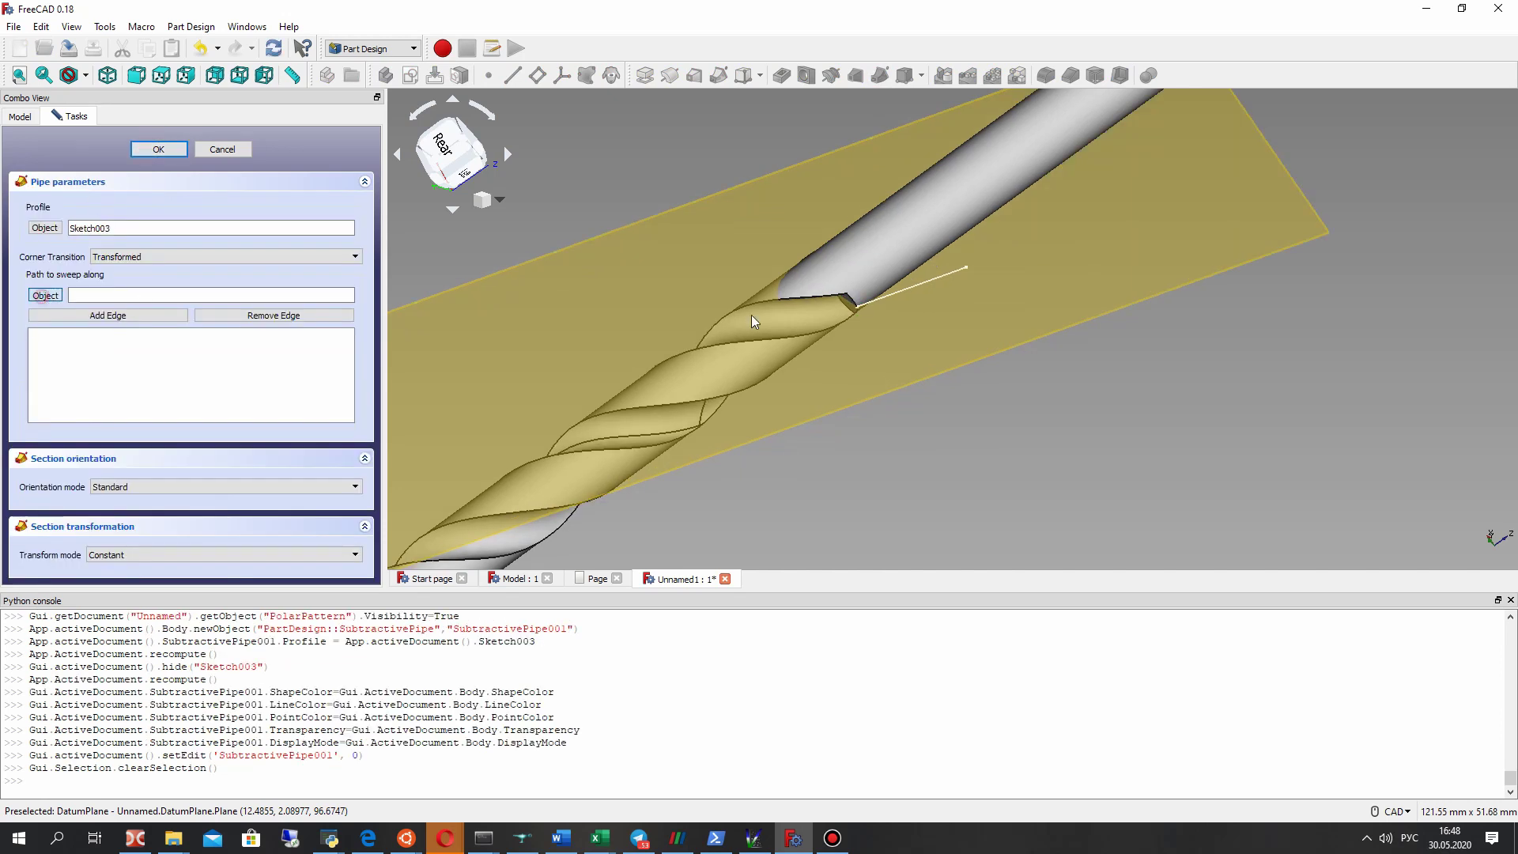
{"action": "left_click", "coordinate": [924, 283]}
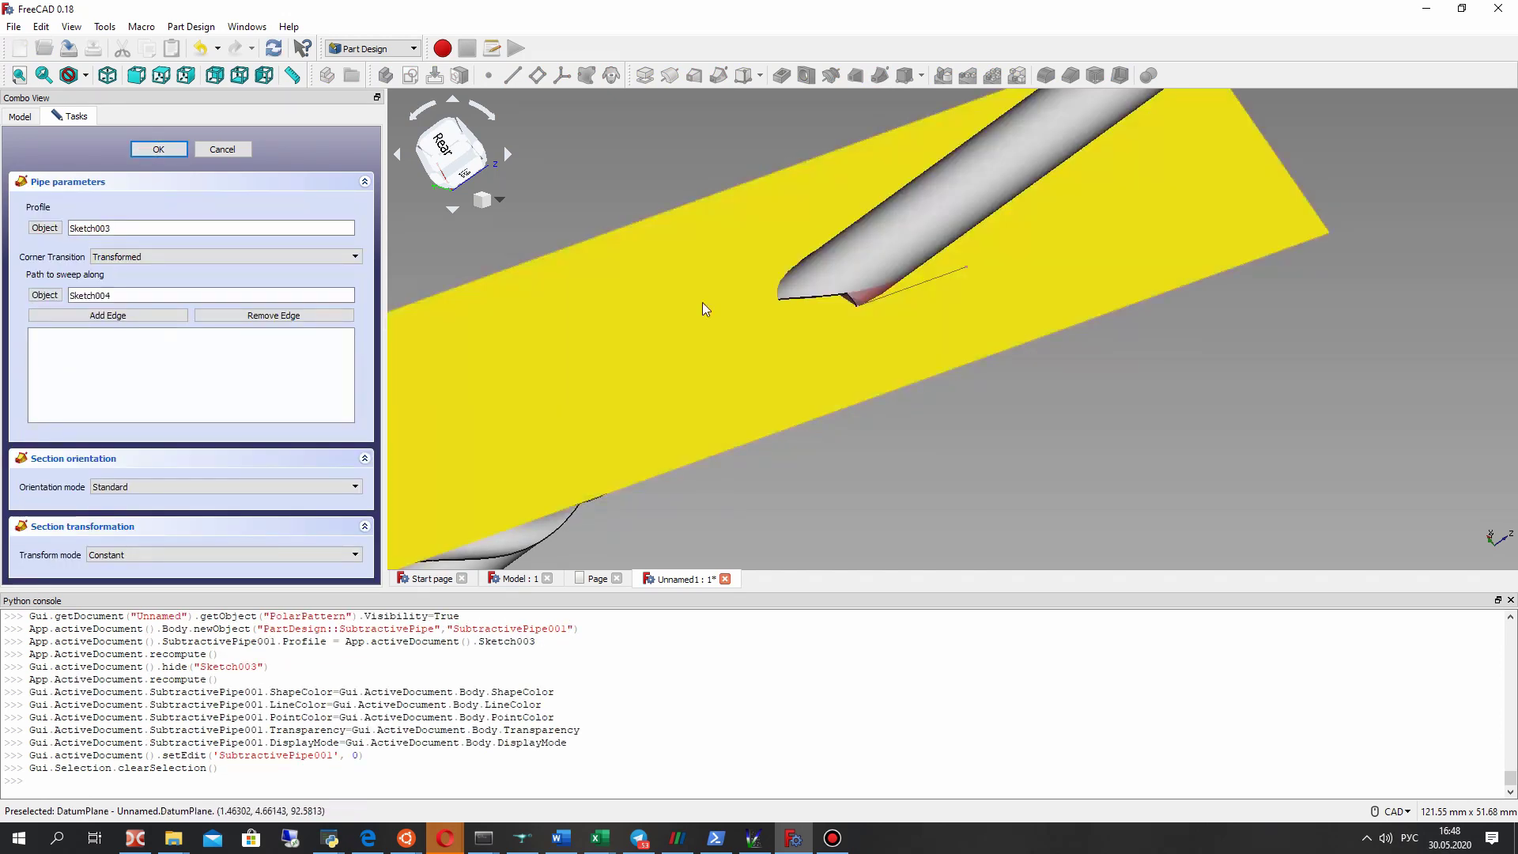
{"action": "middle_click_drag", "start_coordinate": [1008, 439], "coordinate": [760, 269]}
{"action": "middle_click_drag", "start_coordinate": [900, 260], "coordinate": [960, 265]}
Step: Polar-pattern the run-out cut around the base Z axis with 2 occurrences over 360°
{"action": "left_click", "coordinate": [108, 291]}
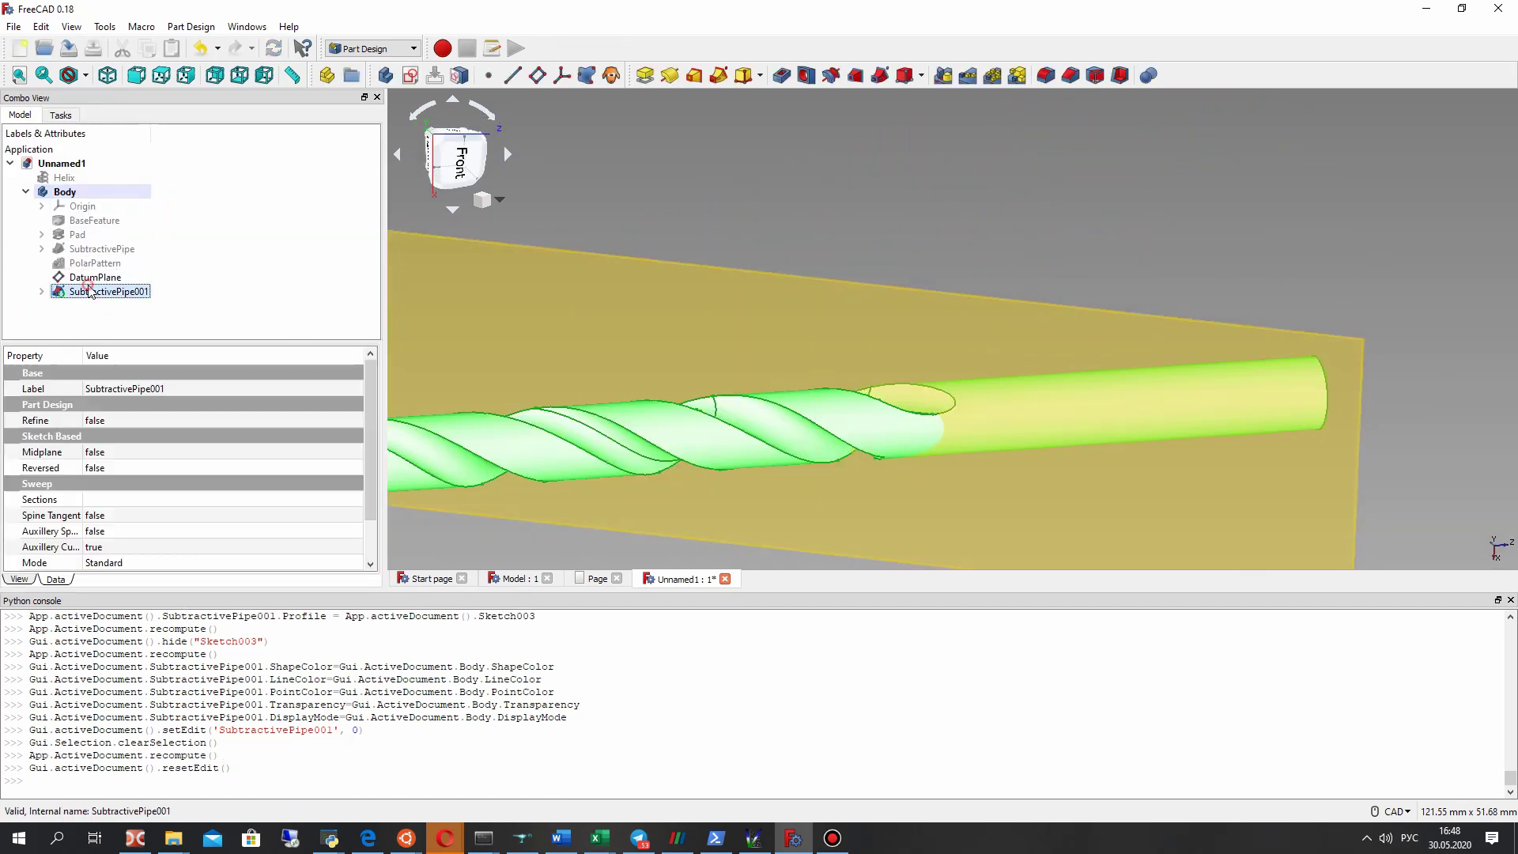
{"action": "left_click", "coordinate": [989, 72]}
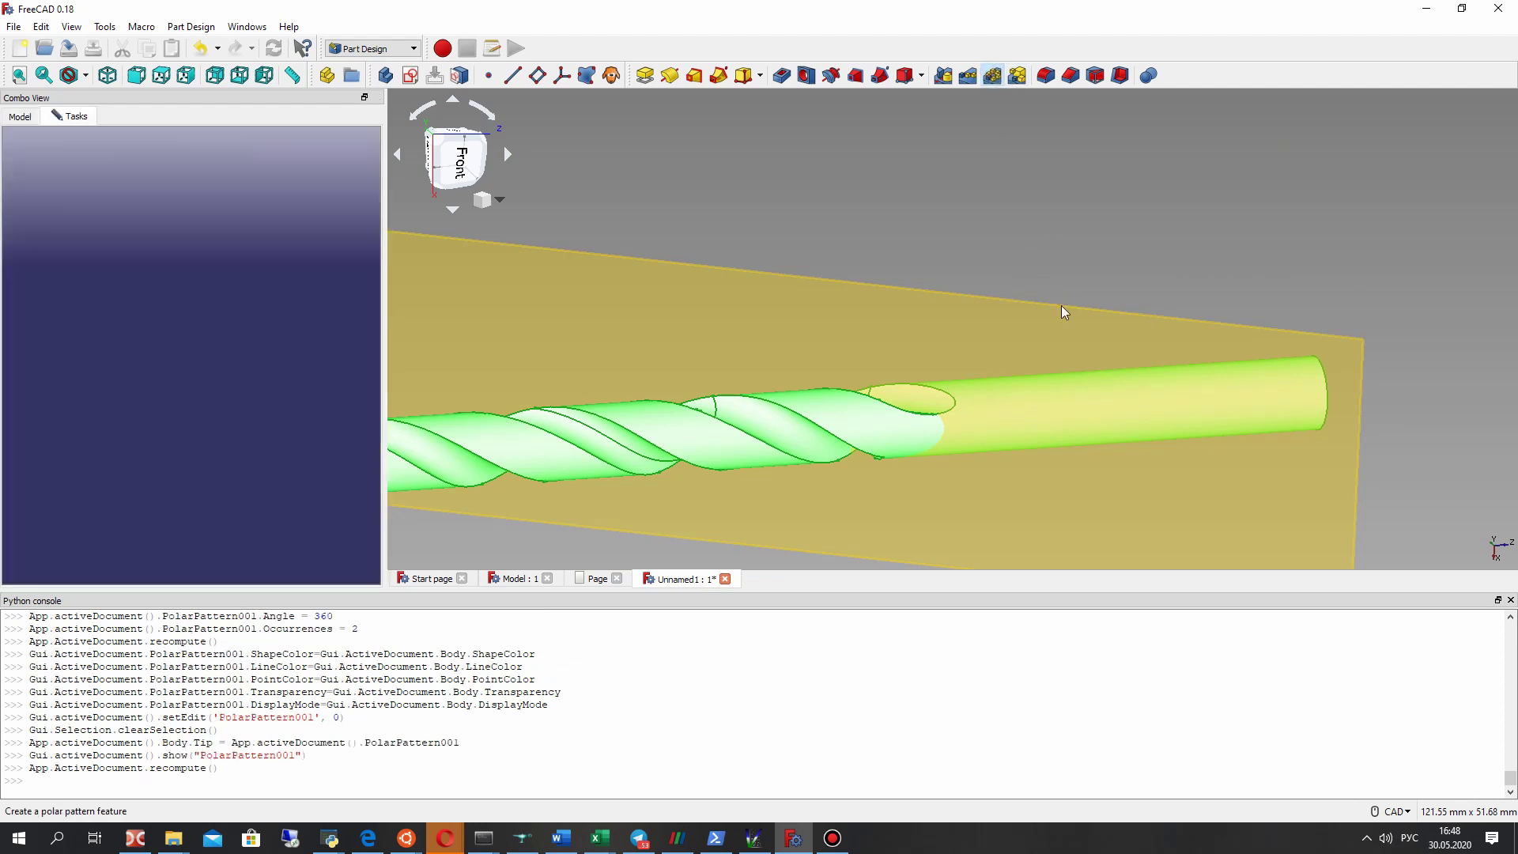
{"action": "scroll", "coordinate": [936, 348], "scroll_direction": "down", "scroll_amount": 8}
{"action": "middle_click_drag", "start_coordinate": [619, 286], "coordinate": [699, 377]}
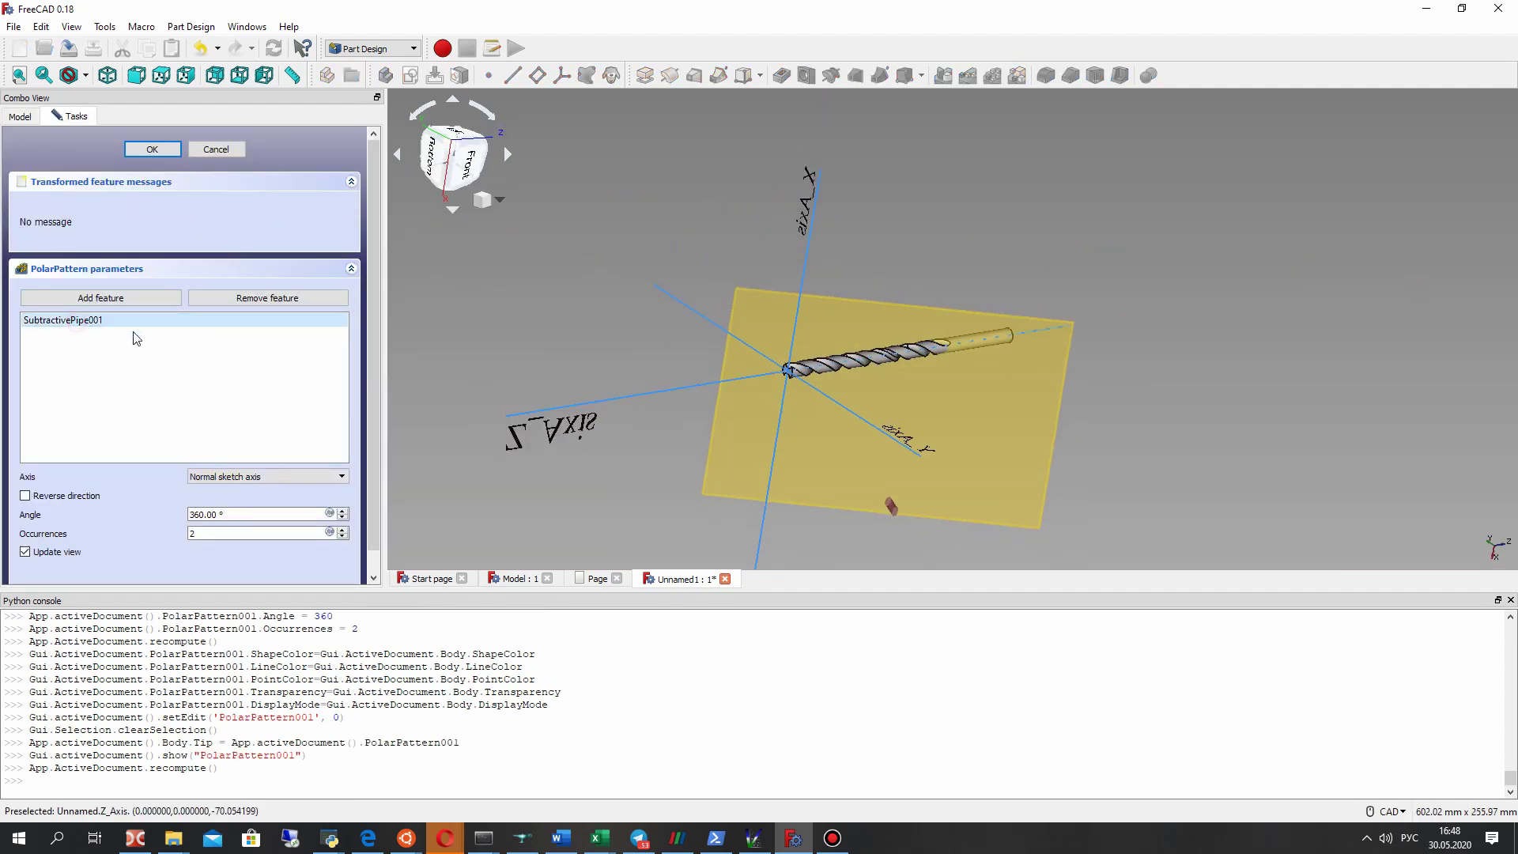
{"action": "left_click", "coordinate": [218, 476]}
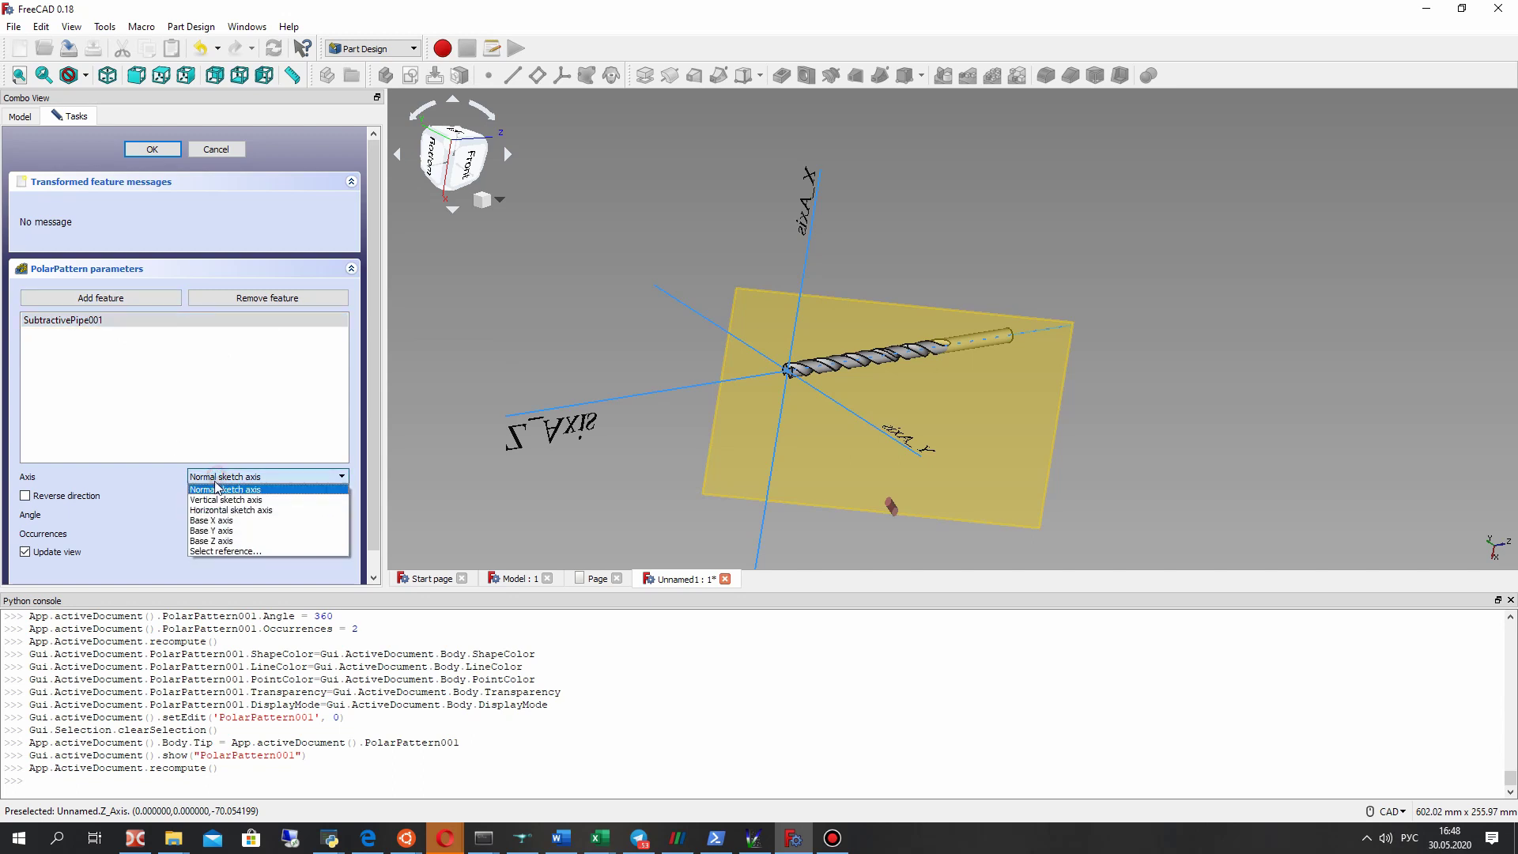
{"action": "left_click", "coordinate": [211, 541]}
{"action": "middle_click_drag", "start_coordinate": [522, 294], "coordinate": [680, 356]}
{"action": "left_click", "coordinate": [157, 150]}
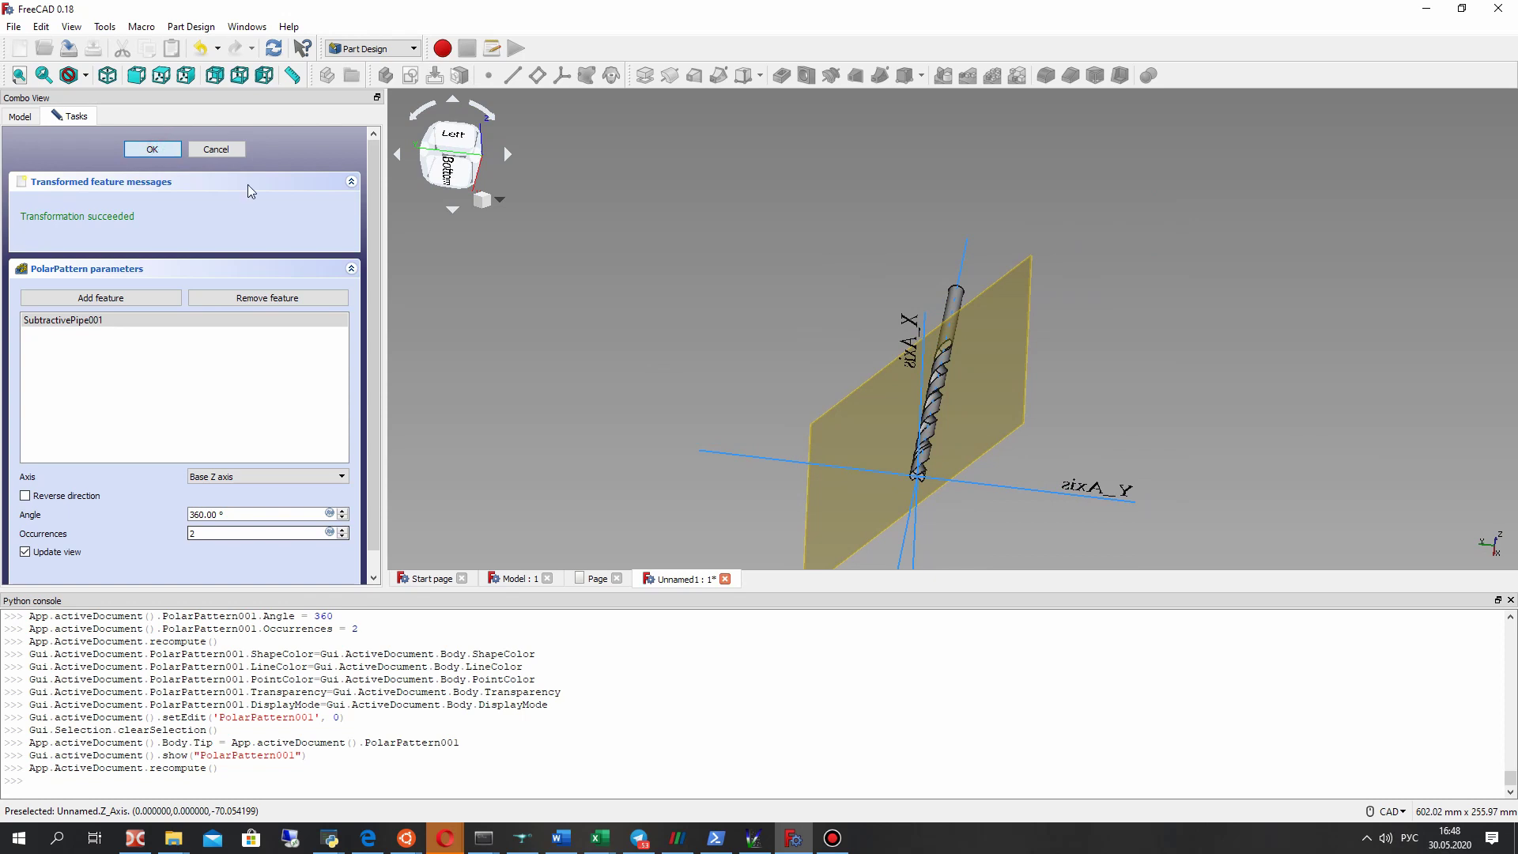
Step: Hide the datum plane and inspect the flute run-outs on the drill bit
{"action": "left_click", "coordinate": [93, 282]}
{"action": "key", "text": "space"}
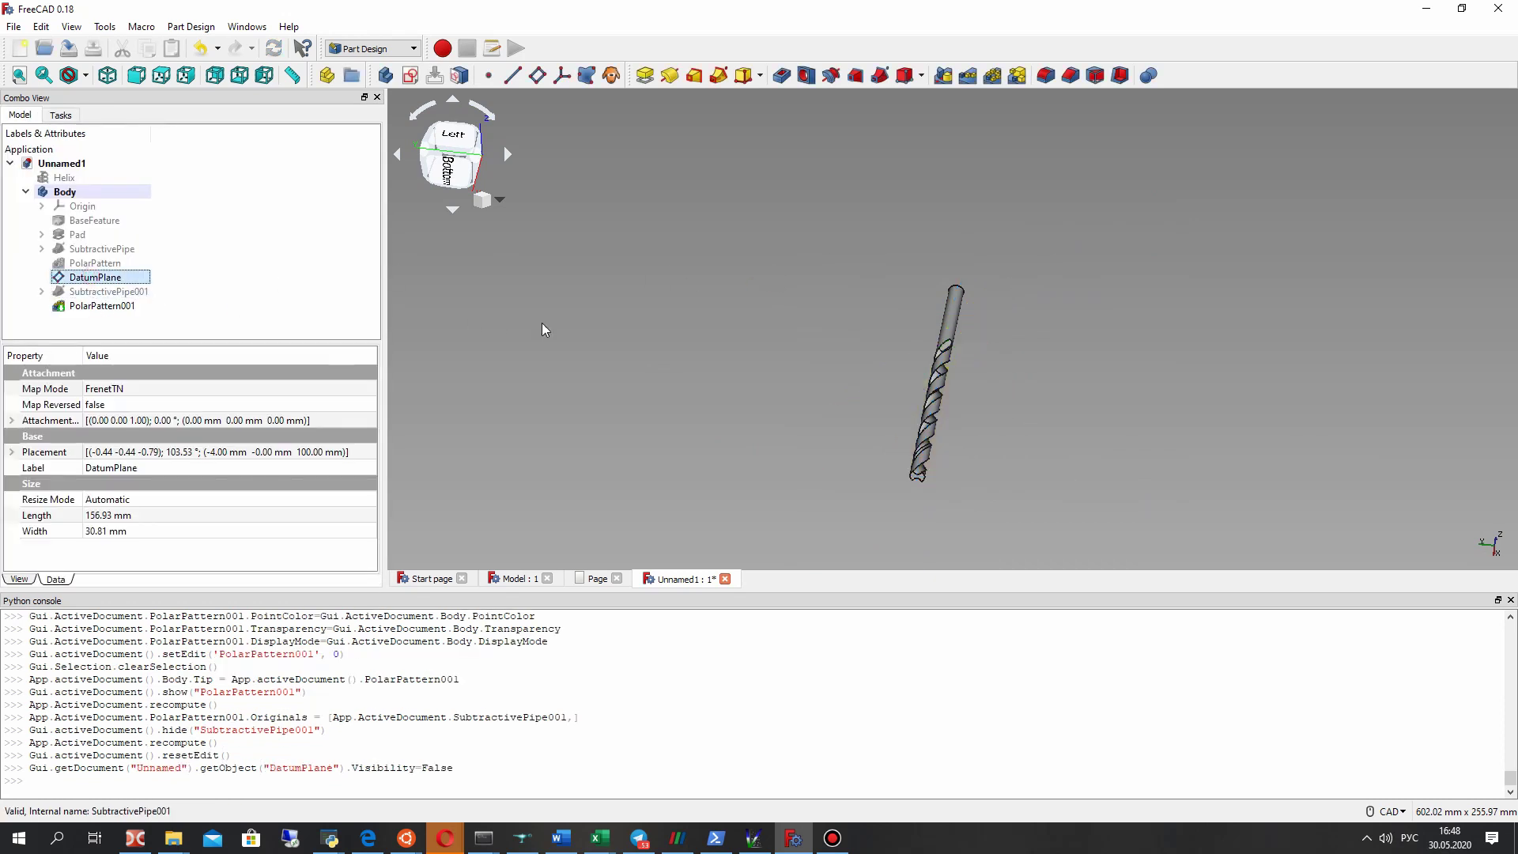
{"action": "middle_click_drag", "start_coordinate": [976, 423], "coordinate": [782, 82]}
{"action": "scroll", "coordinate": [958, 361], "scroll_direction": "up", "scroll_amount": 5}
{"action": "right_click", "coordinate": [782, 81]}
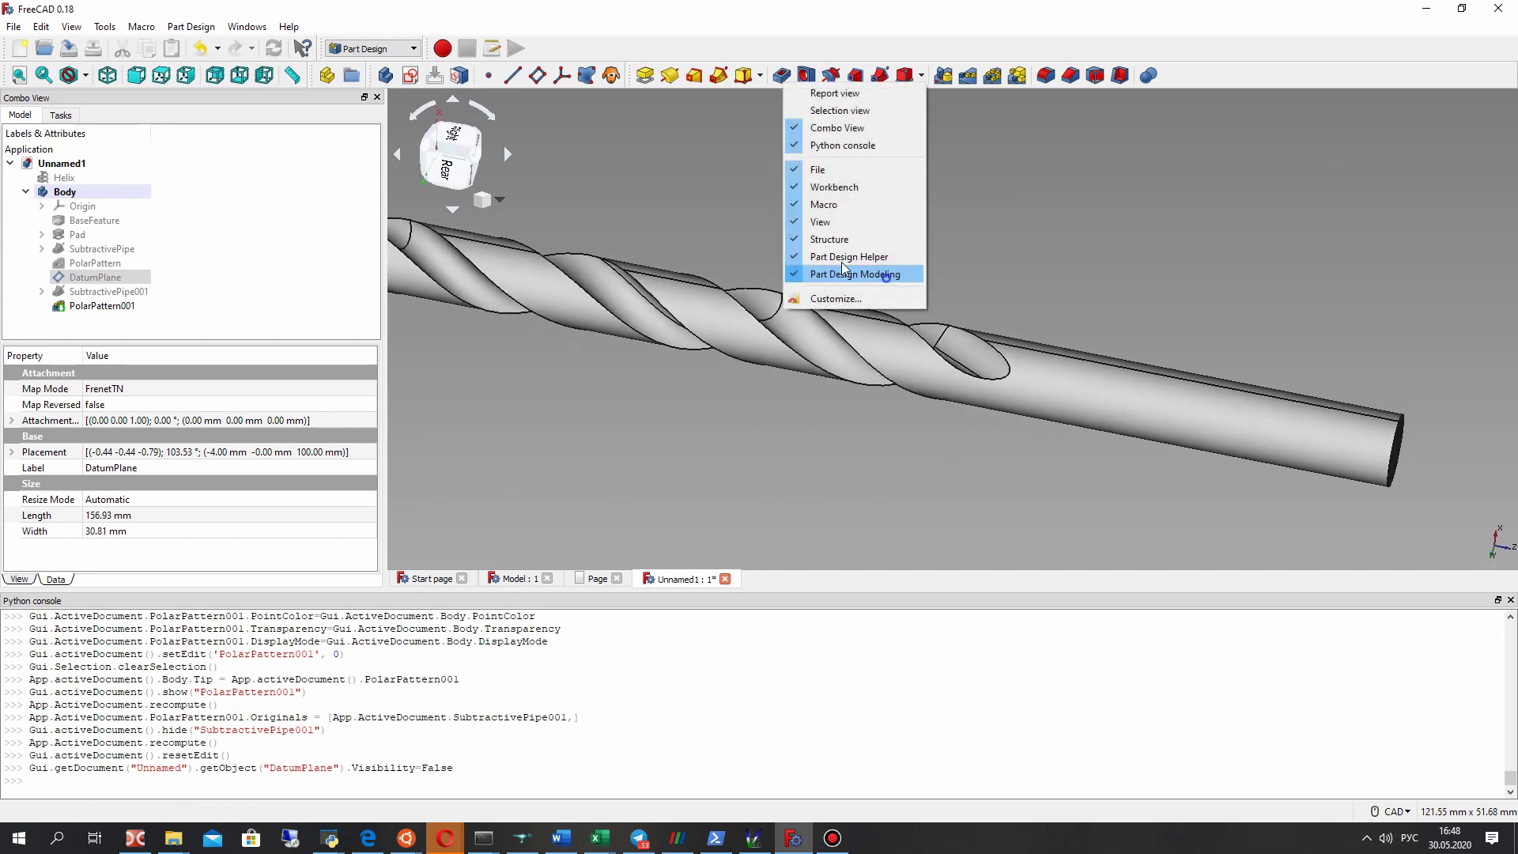
{"action": "left_click", "coordinate": [612, 222]}
Step: Open the Refine property of the run-out polar pattern for editing
{"action": "left_click", "coordinate": [101, 305]}
{"action": "left_click", "coordinate": [91, 499]}
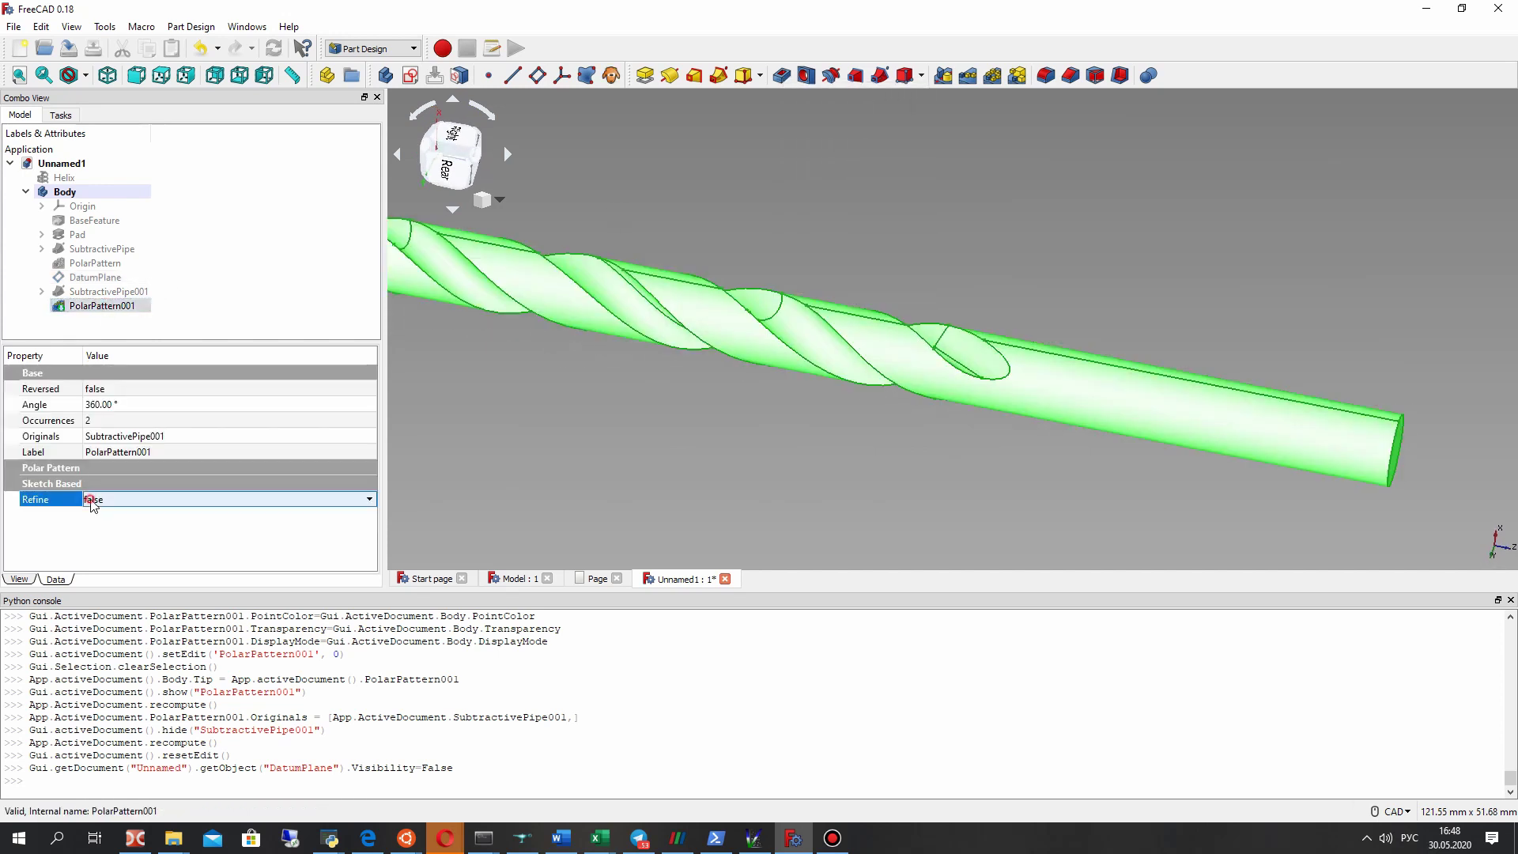
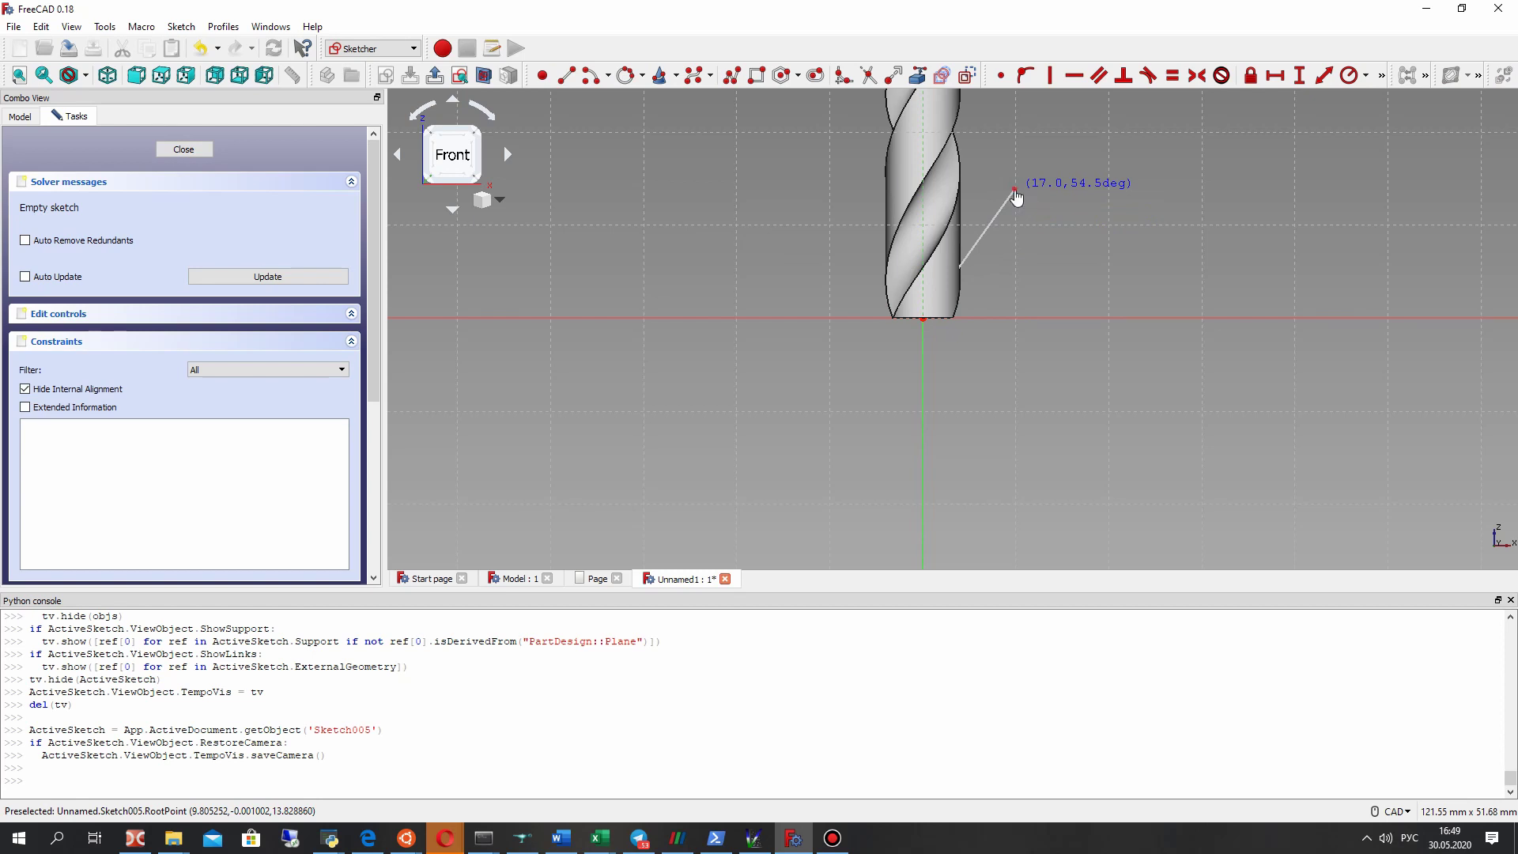
Step: Sketch a closed triangle from the origin with a slanted side about 17 mm long at 54.5° and a base about 11 mm along the horizontal axis
{"action": "left_click", "coordinate": [1015, 191]}
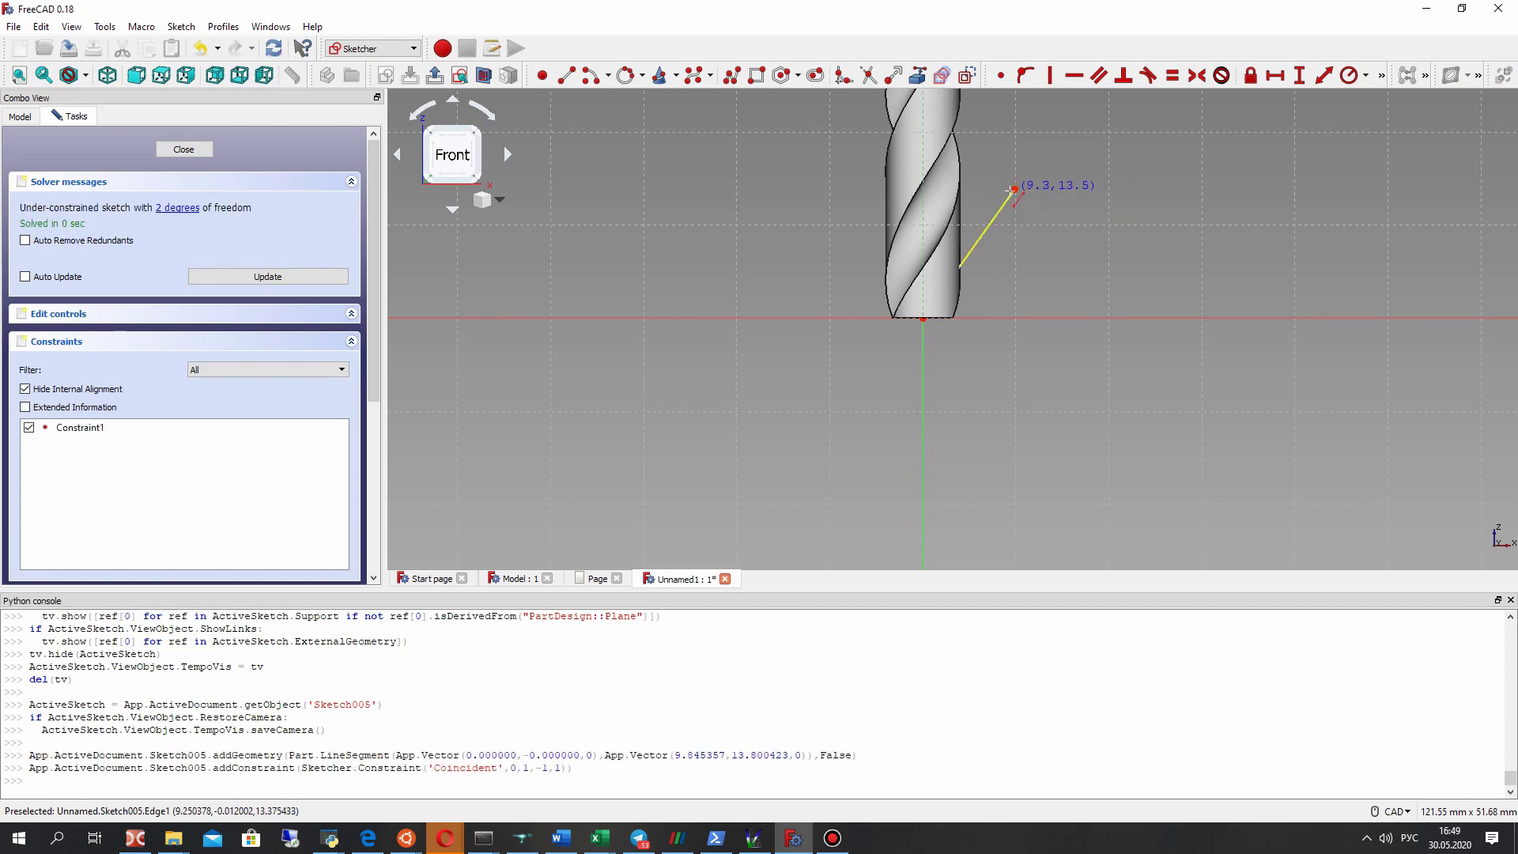
{"action": "left_click", "coordinate": [1009, 318]}
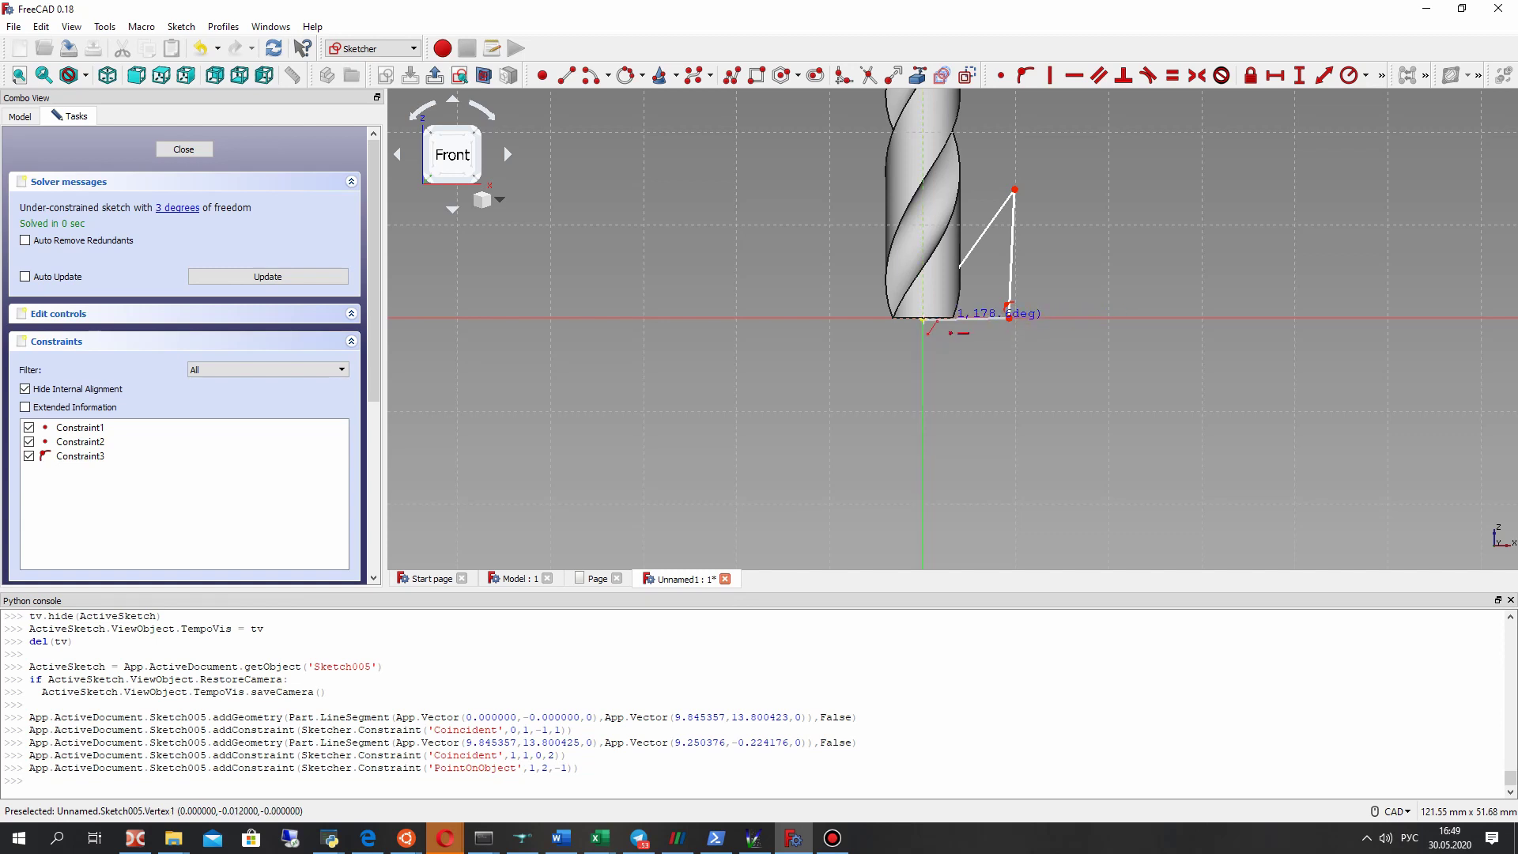
{"action": "left_click", "coordinate": [923, 319]}
{"action": "left_click_drag", "start_coordinate": [1002, 318], "coordinate": [1026, 318]}
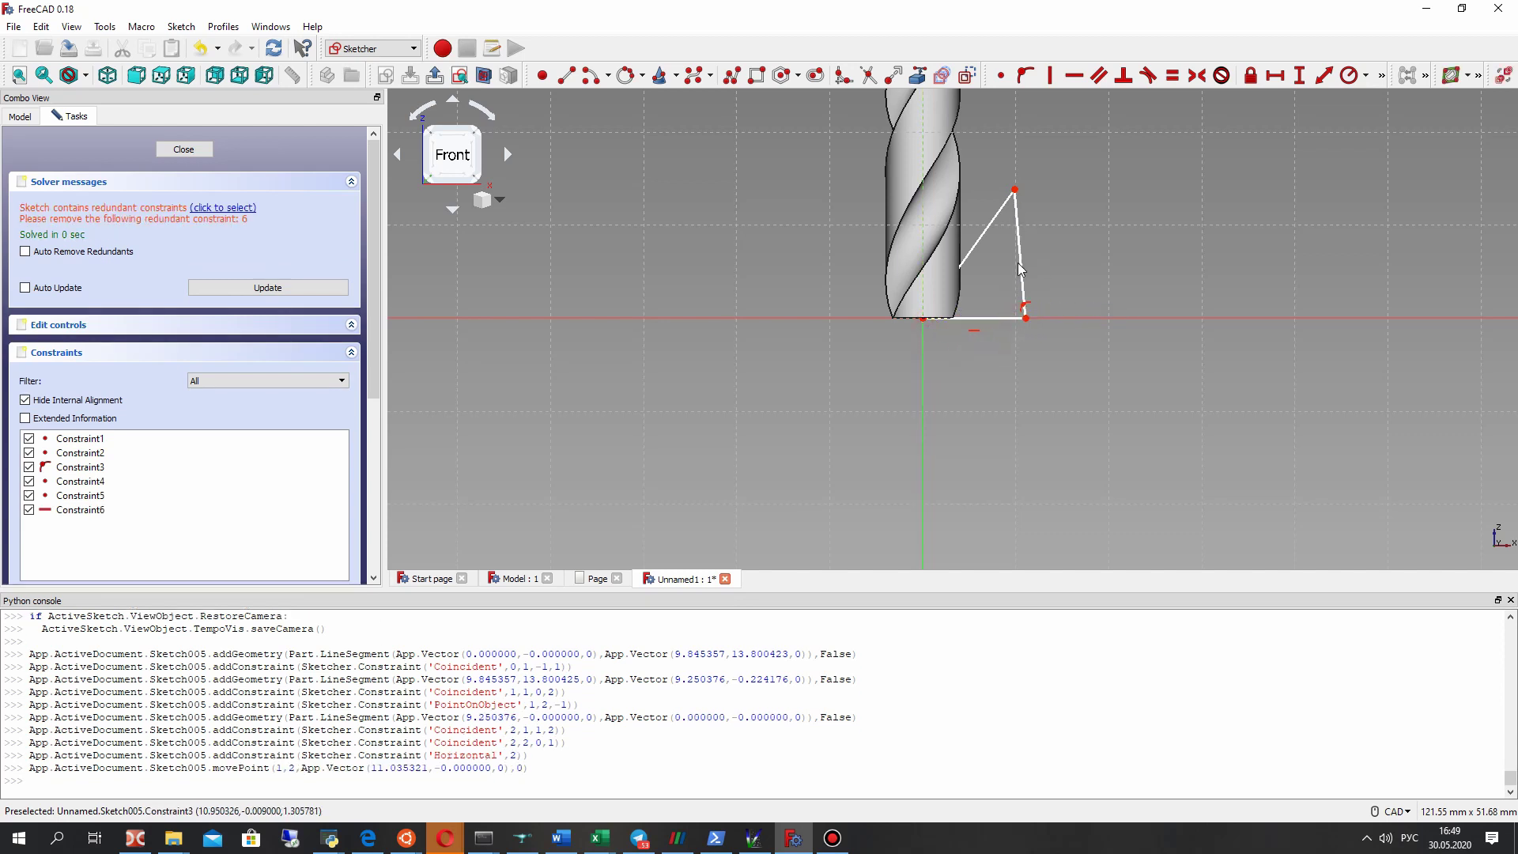
Step: Constrain the triangle's outer side to be vertical and move its lower corner out to about 13.3 mm from the origin
{"action": "left_click", "coordinate": [1299, 75]}
{"action": "left_click", "coordinate": [849, 448]}
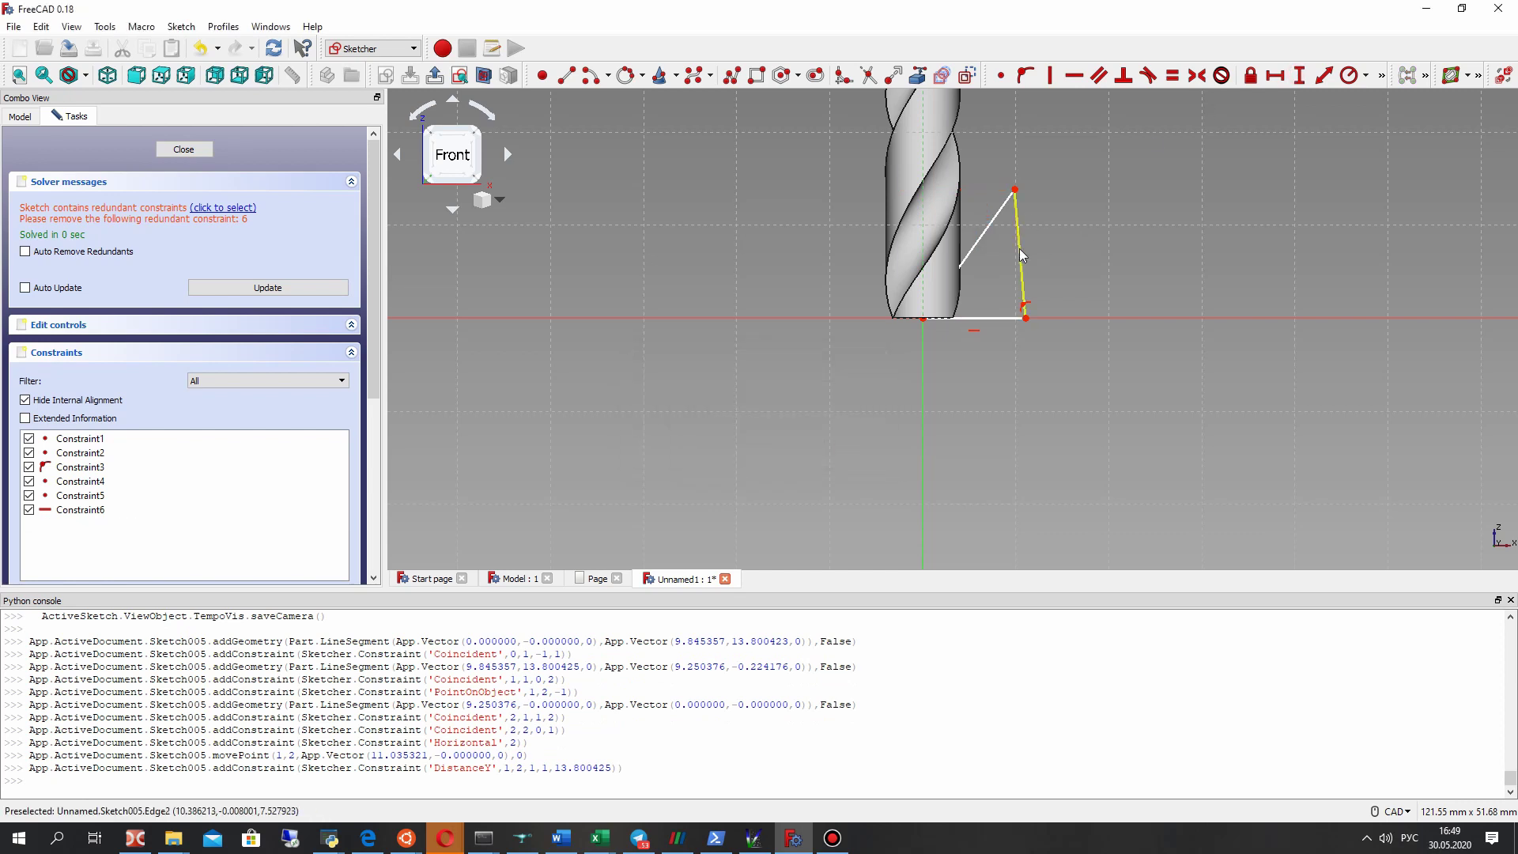
{"action": "left_click", "coordinate": [1050, 75]}
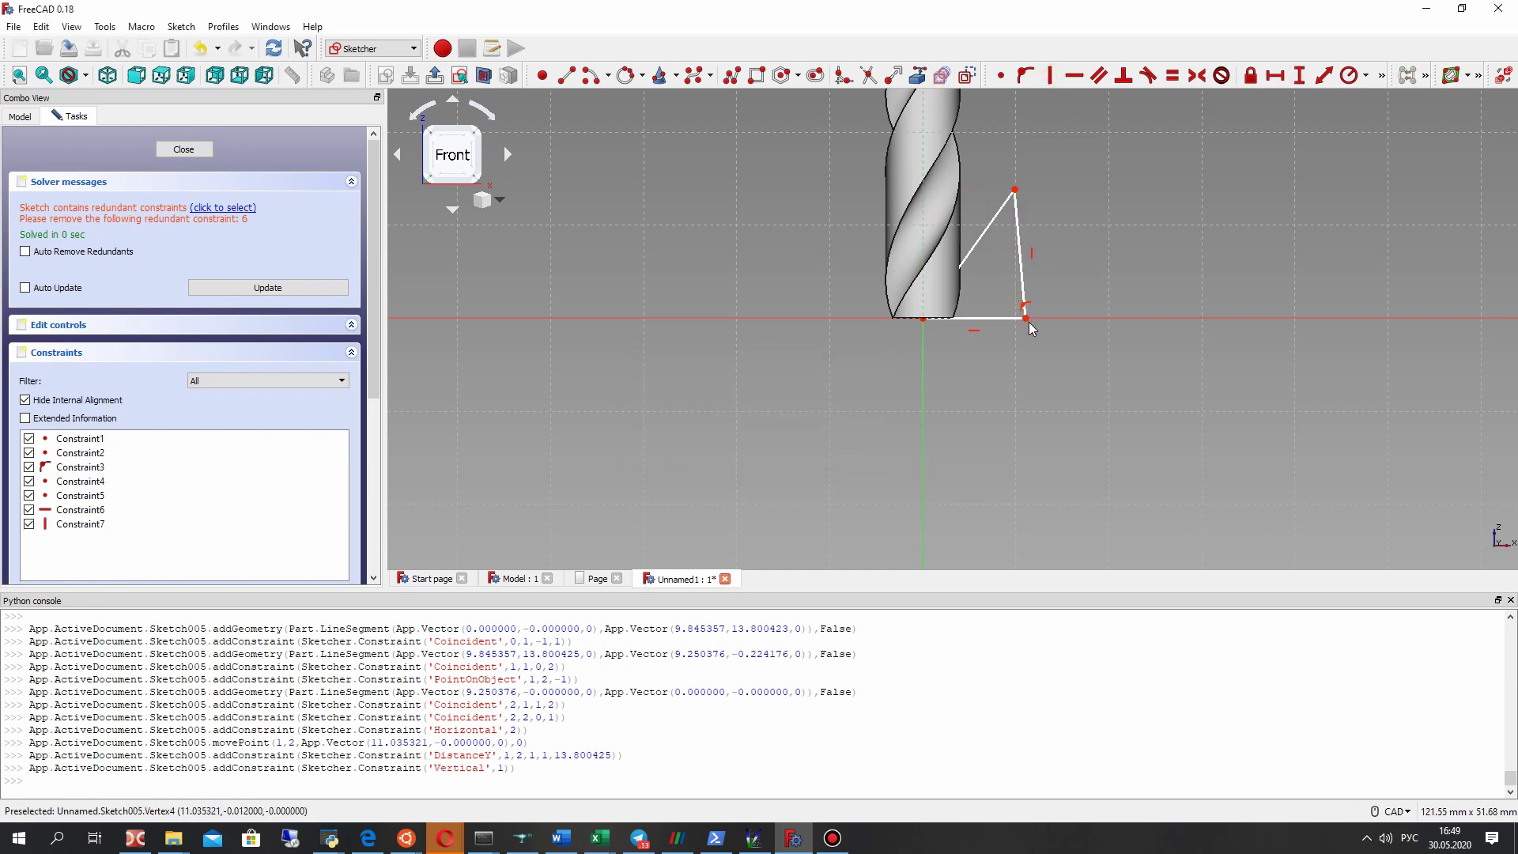
{"action": "mouse_move", "coordinate": [1012, 318]}
{"action": "left_mouse_down"}
{"action": "mouse_move", "coordinate": [1059, 261]}
{"action": "mouse_move", "coordinate": [1047, 290]}
{"action": "left_mouse_up"}
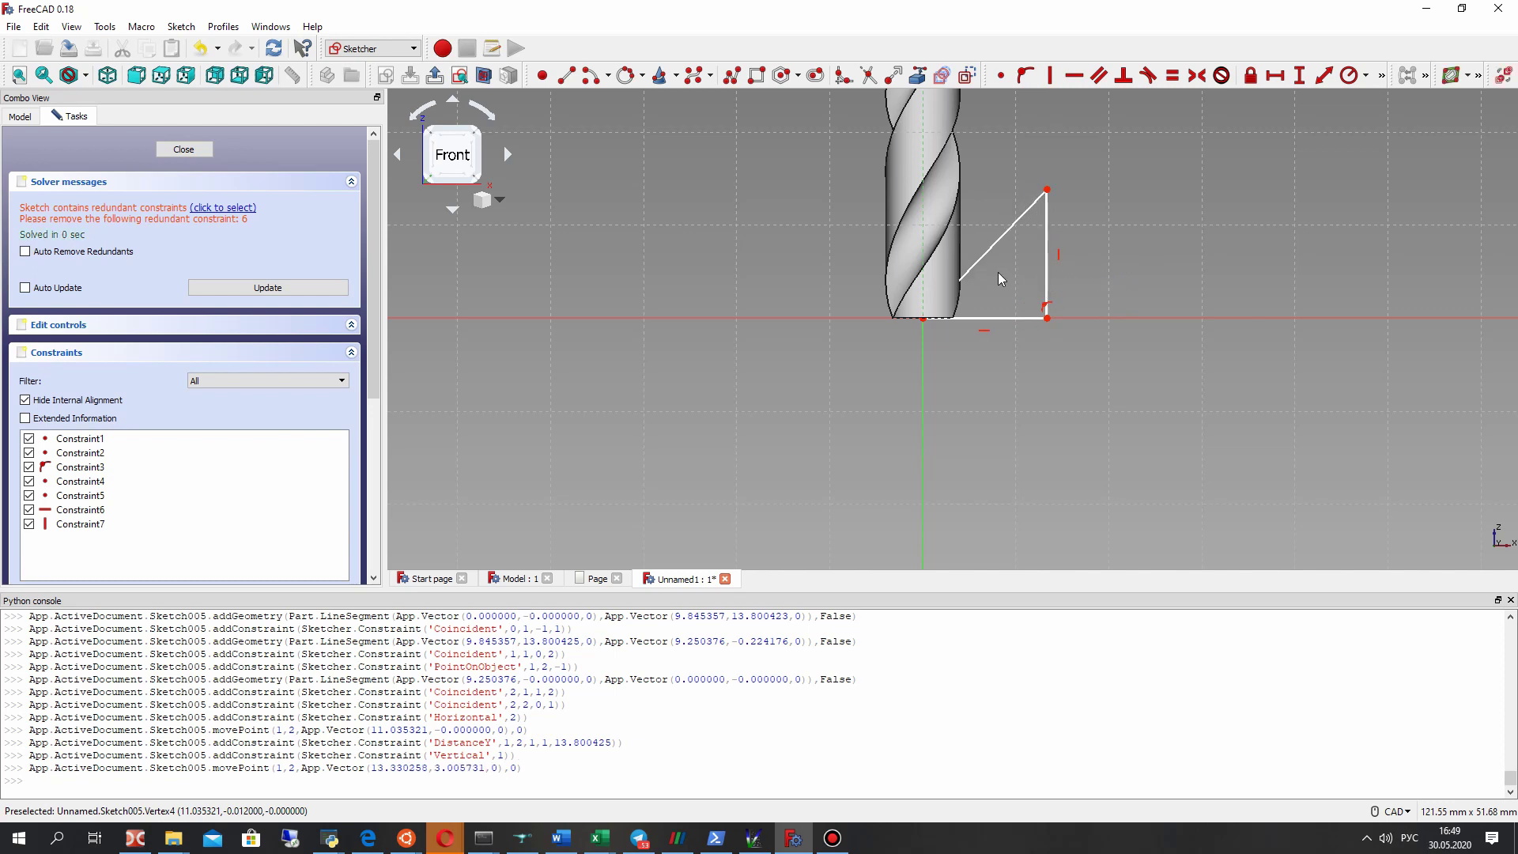
Step: Try to constrain the angle between the triangle's base and slanted side to 60°
{"action": "left_click", "coordinate": [983, 318]}
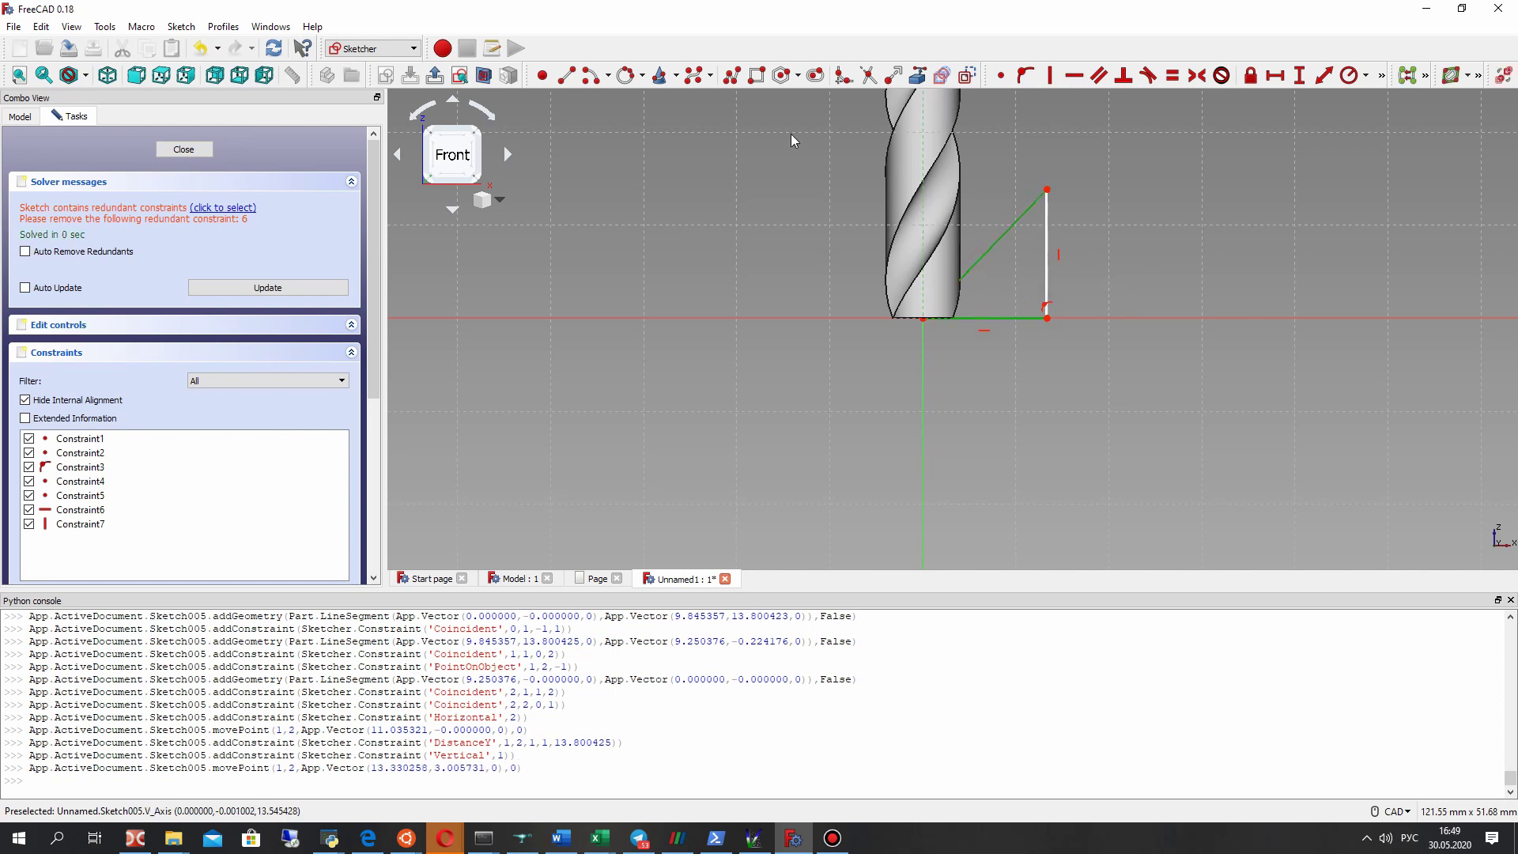
{"action": "left_click", "coordinate": [1365, 77]}
{"action": "left_click", "coordinate": [1366, 76]}
{"action": "left_click", "coordinate": [1382, 76]}
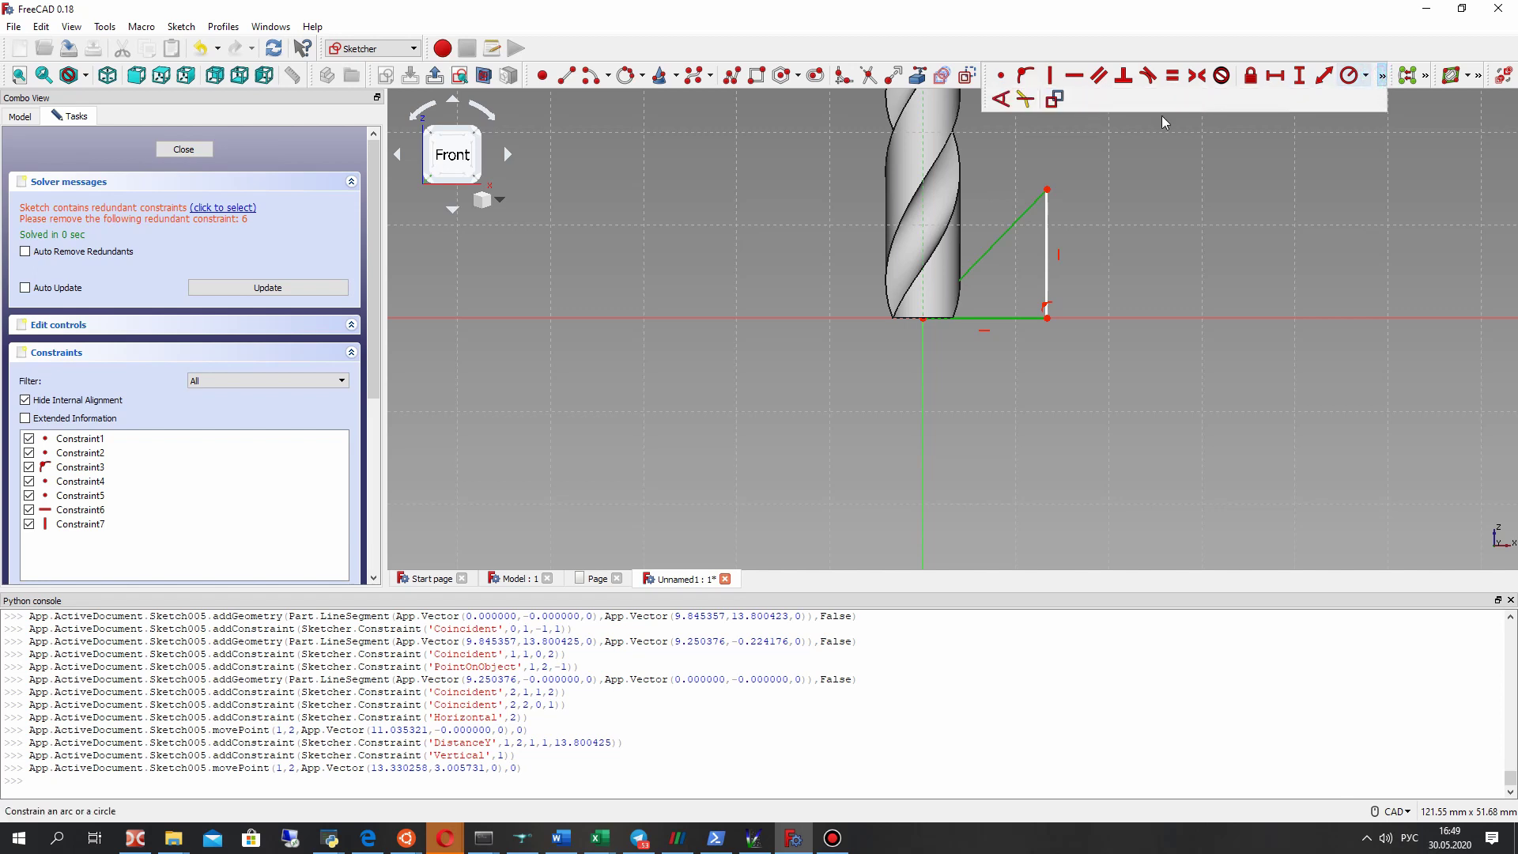
{"action": "left_click", "coordinate": [1380, 77]}
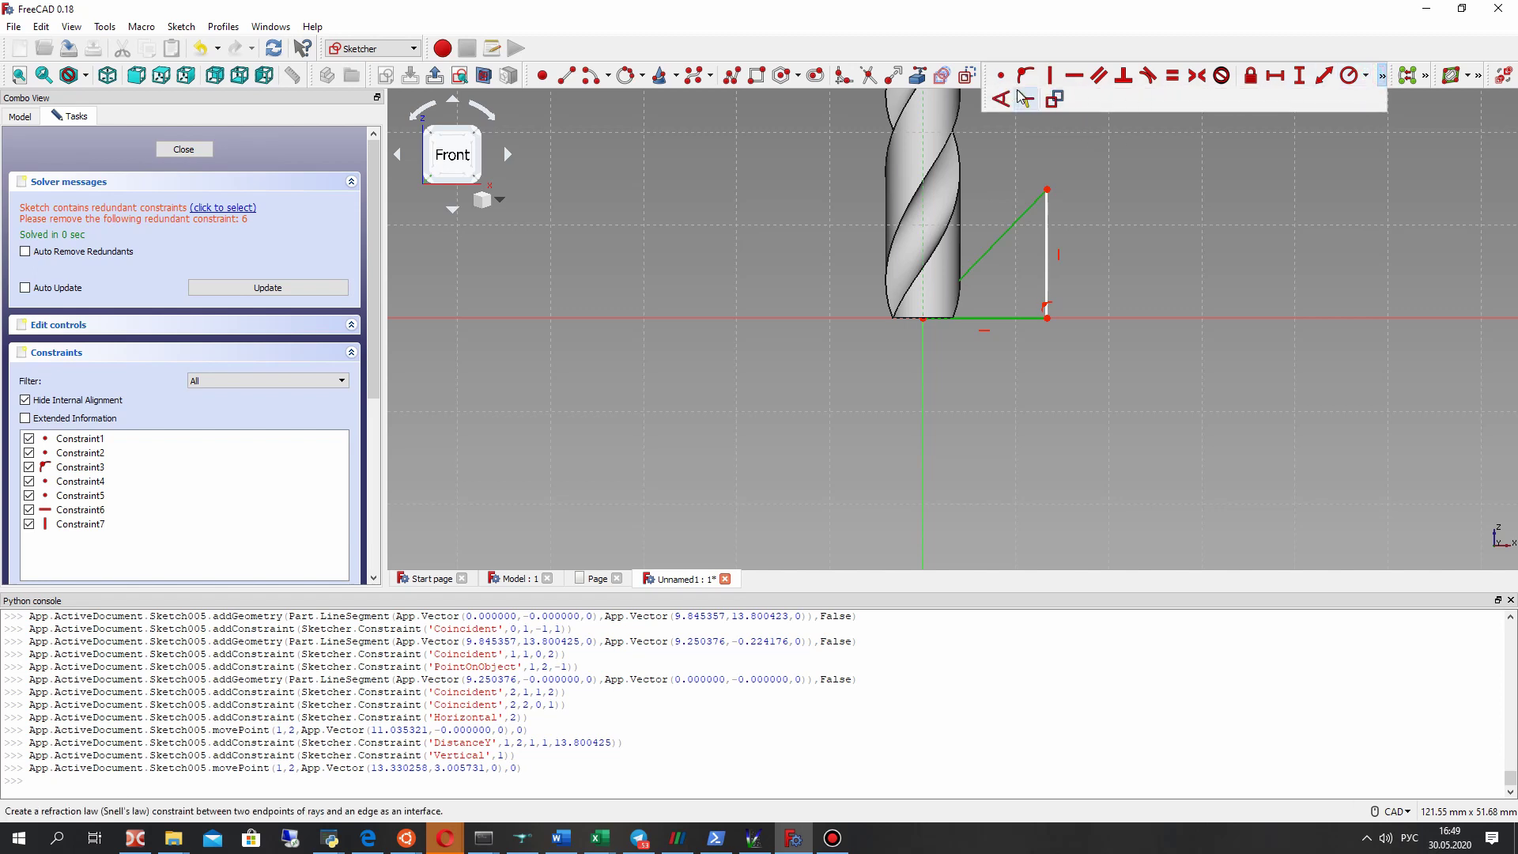
{"action": "left_click", "coordinate": [1001, 99]}
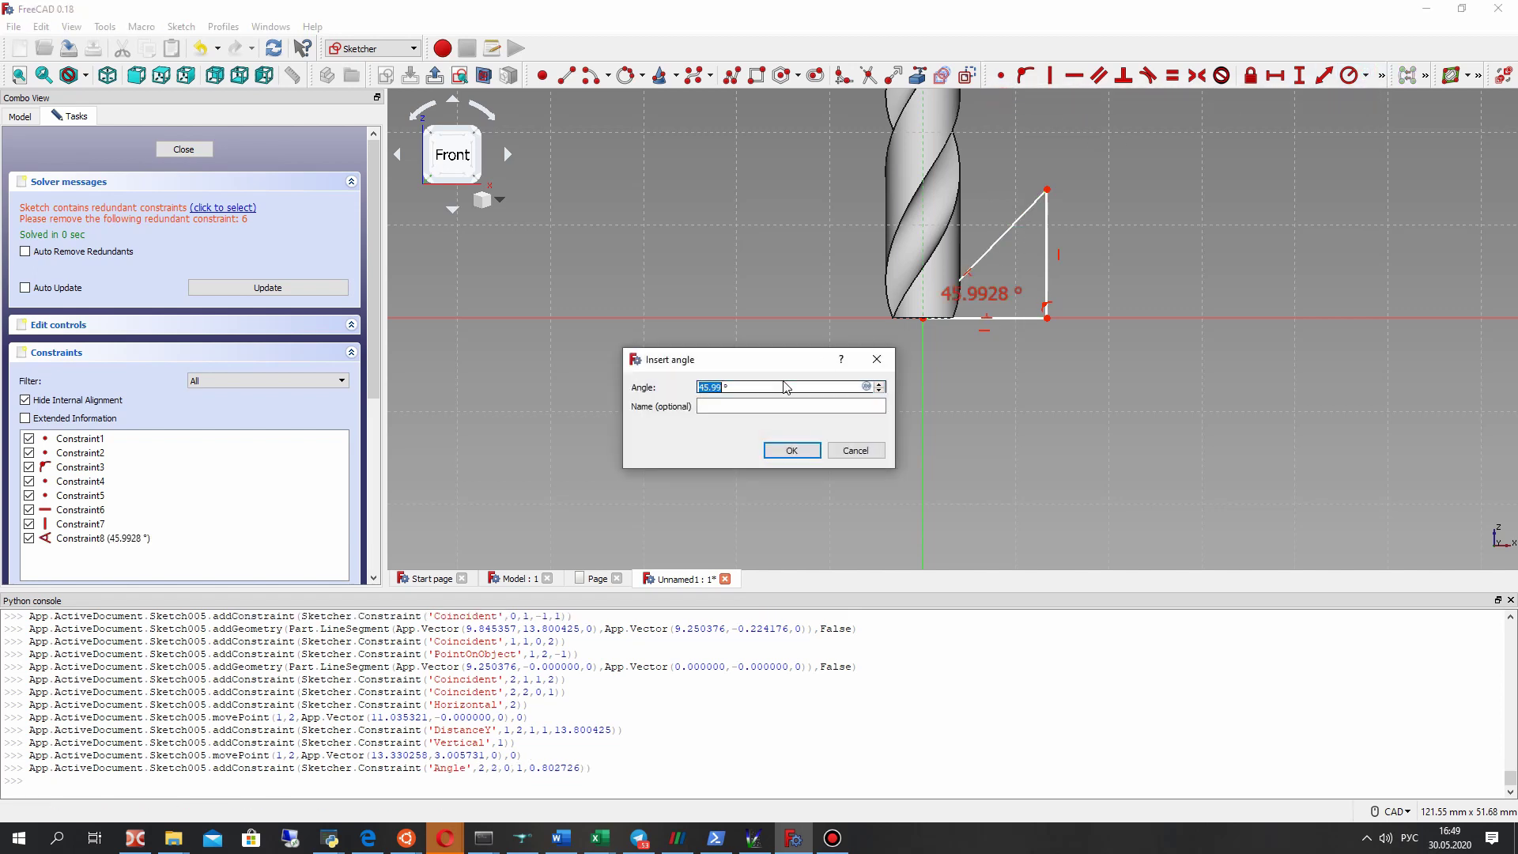
{"action": "key", "text": "Return"}
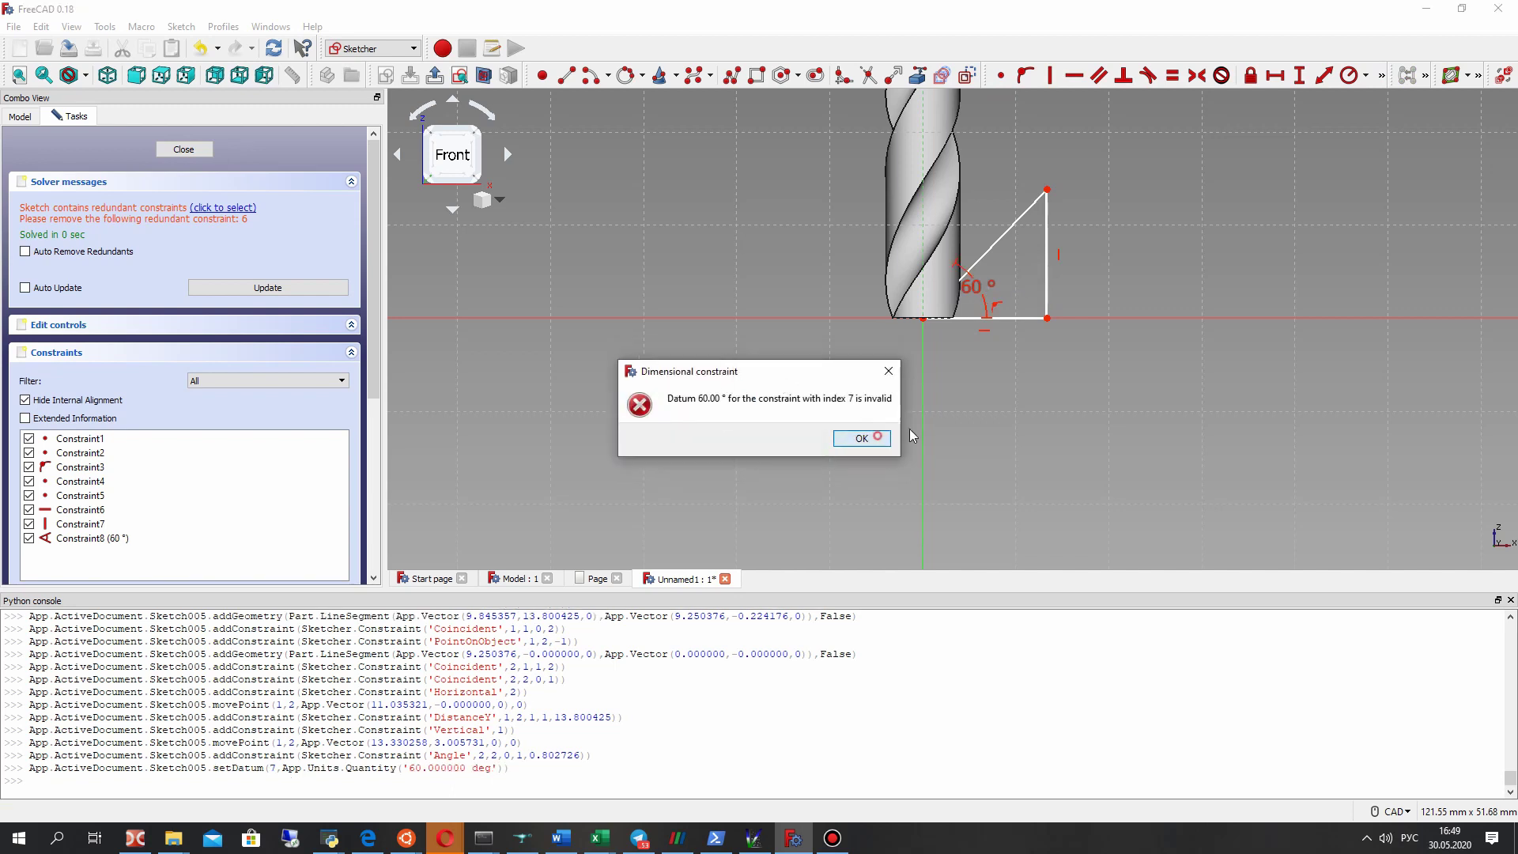
{"action": "key", "text": "Return"}
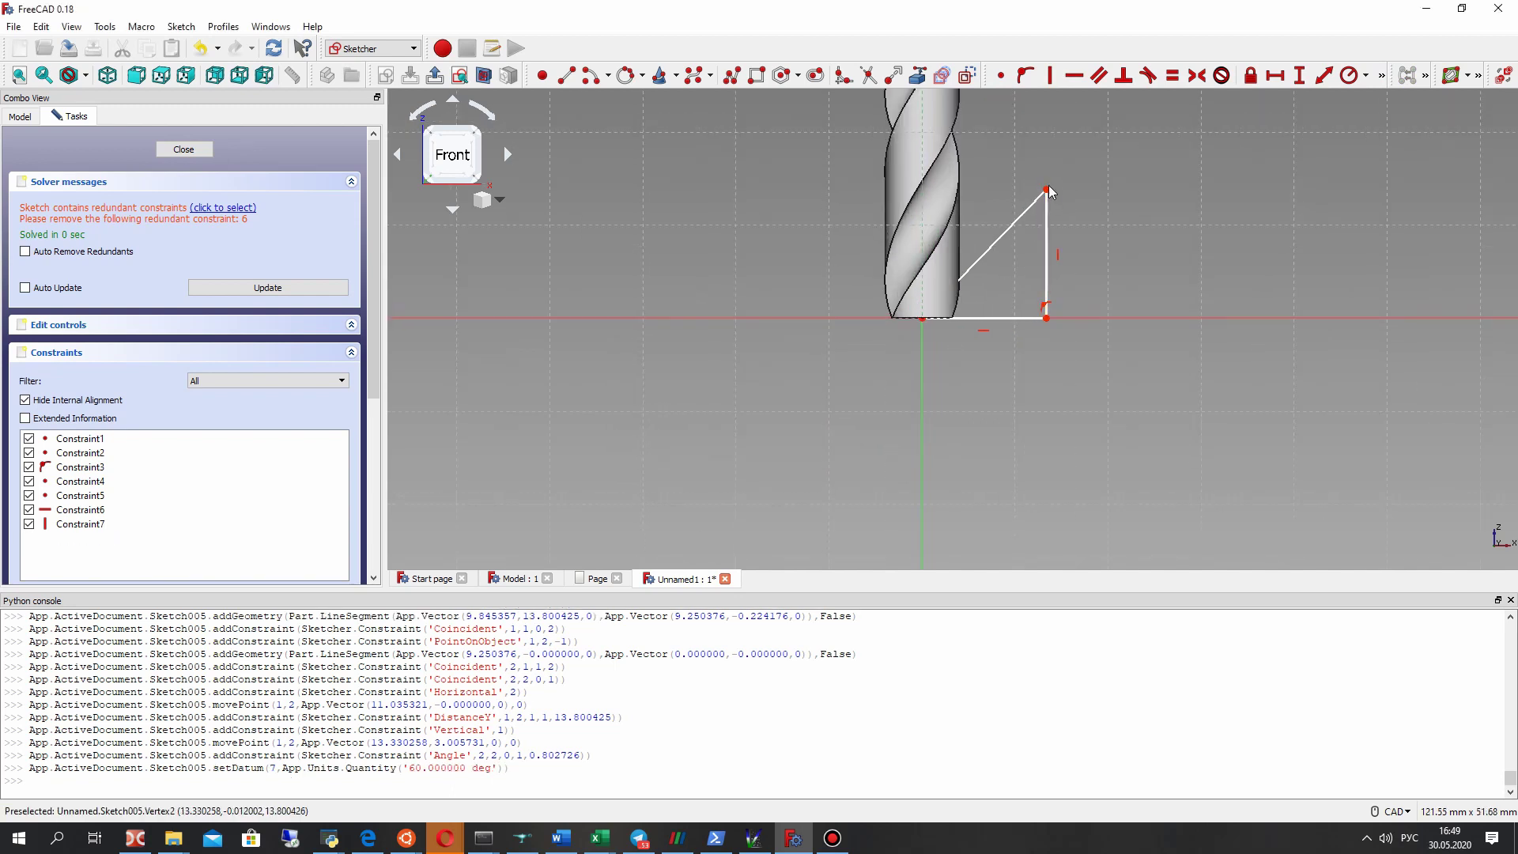
Step: Delete the triangle's vertical side and reposition the free upper end of the slanted line
{"action": "left_click_drag", "start_coordinate": [1046, 190], "coordinate": [994, 248]}
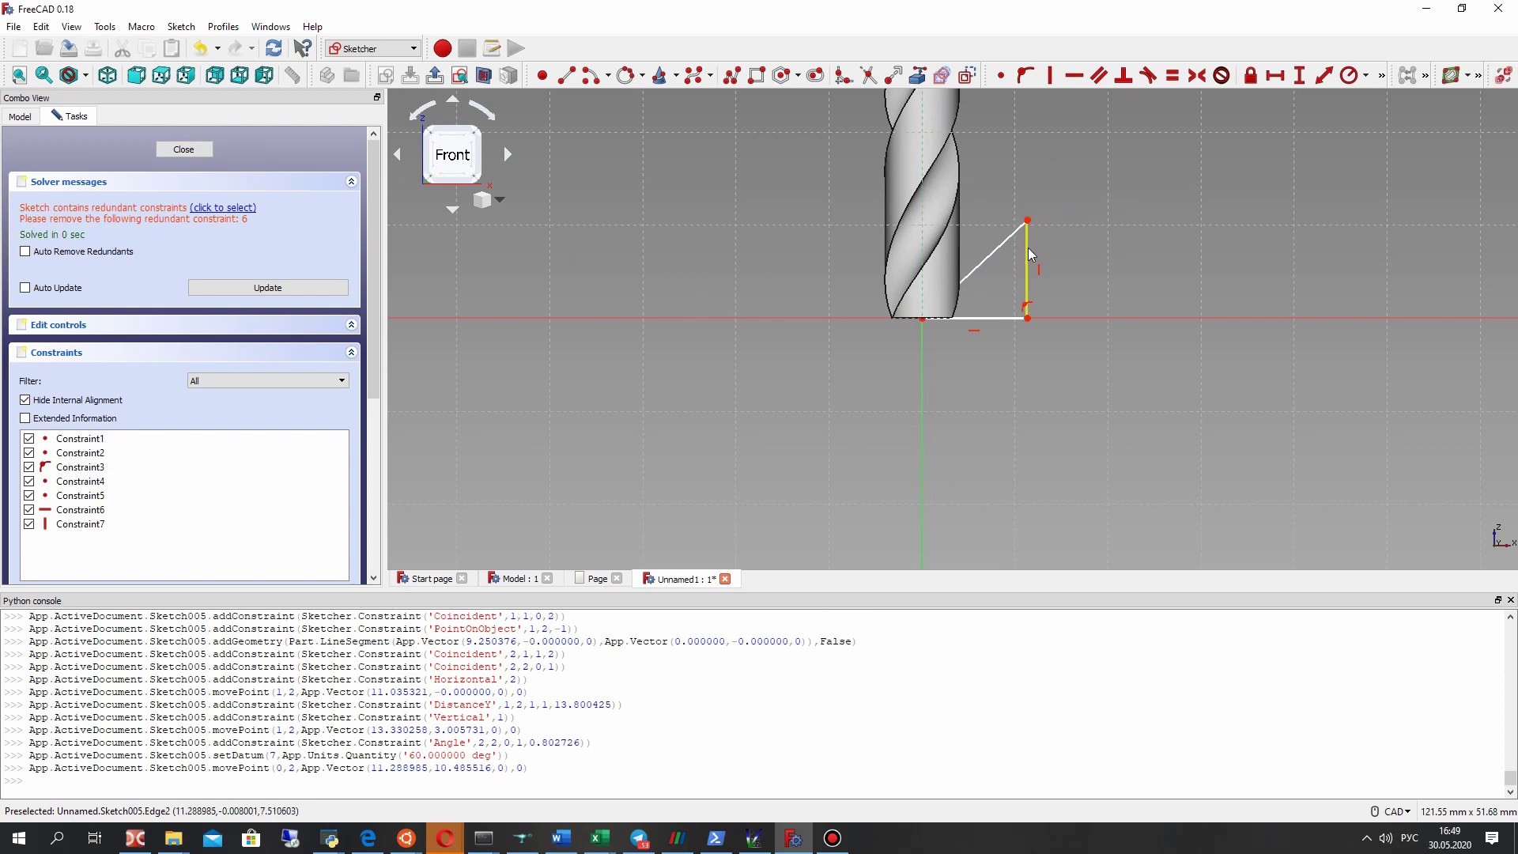
{"action": "left_click", "coordinate": [1027, 248]}
{"action": "key", "text": "Delete"}
{"action": "left_click_drag", "start_coordinate": [1030, 226], "coordinate": [1030, 204]}
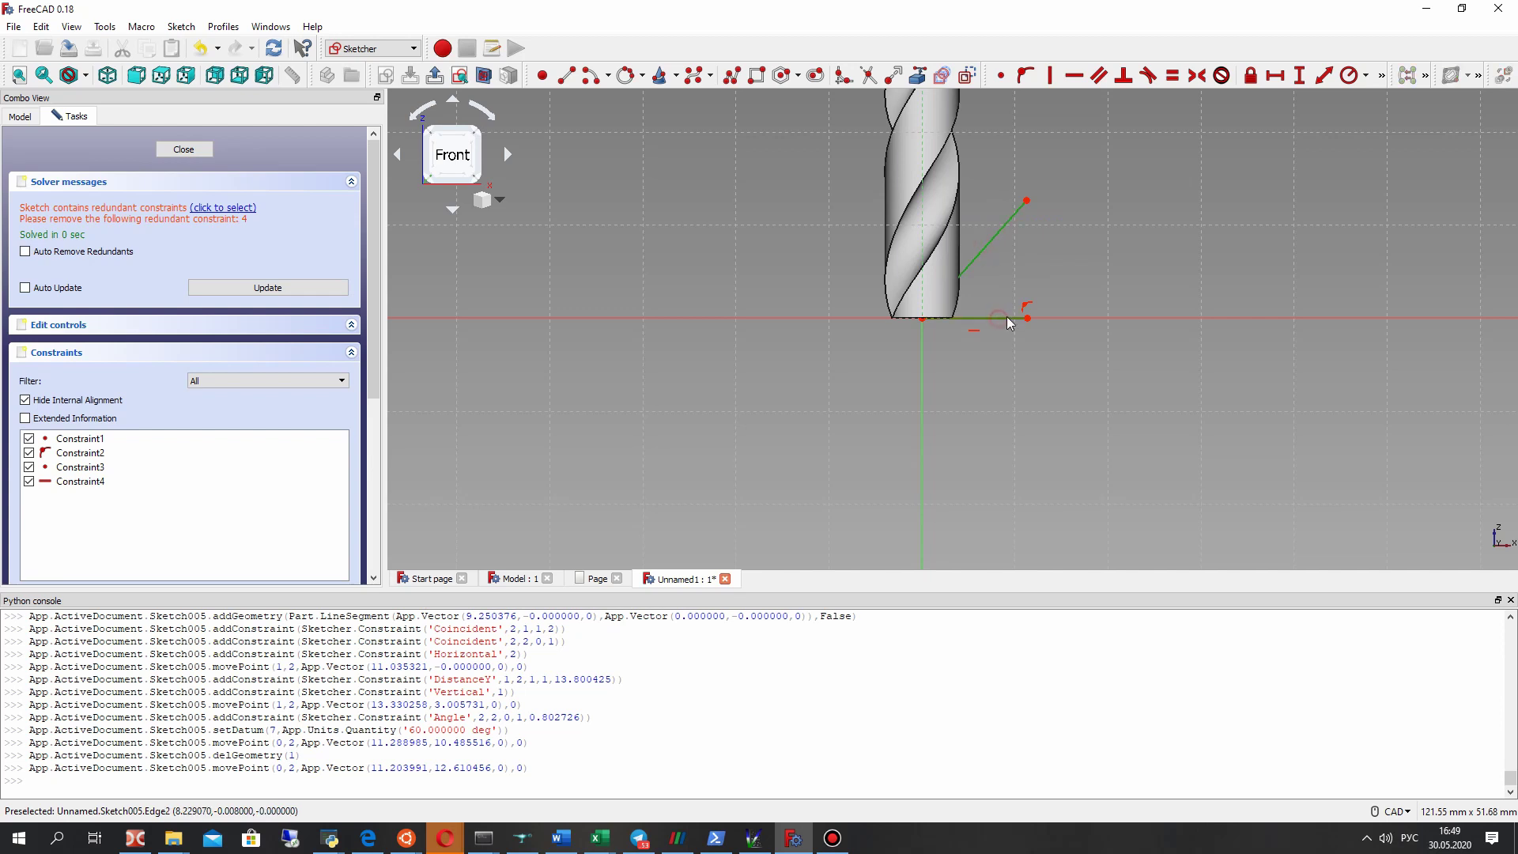
Step: Try again to apply a 60° angle constraint between the two remaining lines
{"action": "left_click", "coordinate": [1382, 77]}
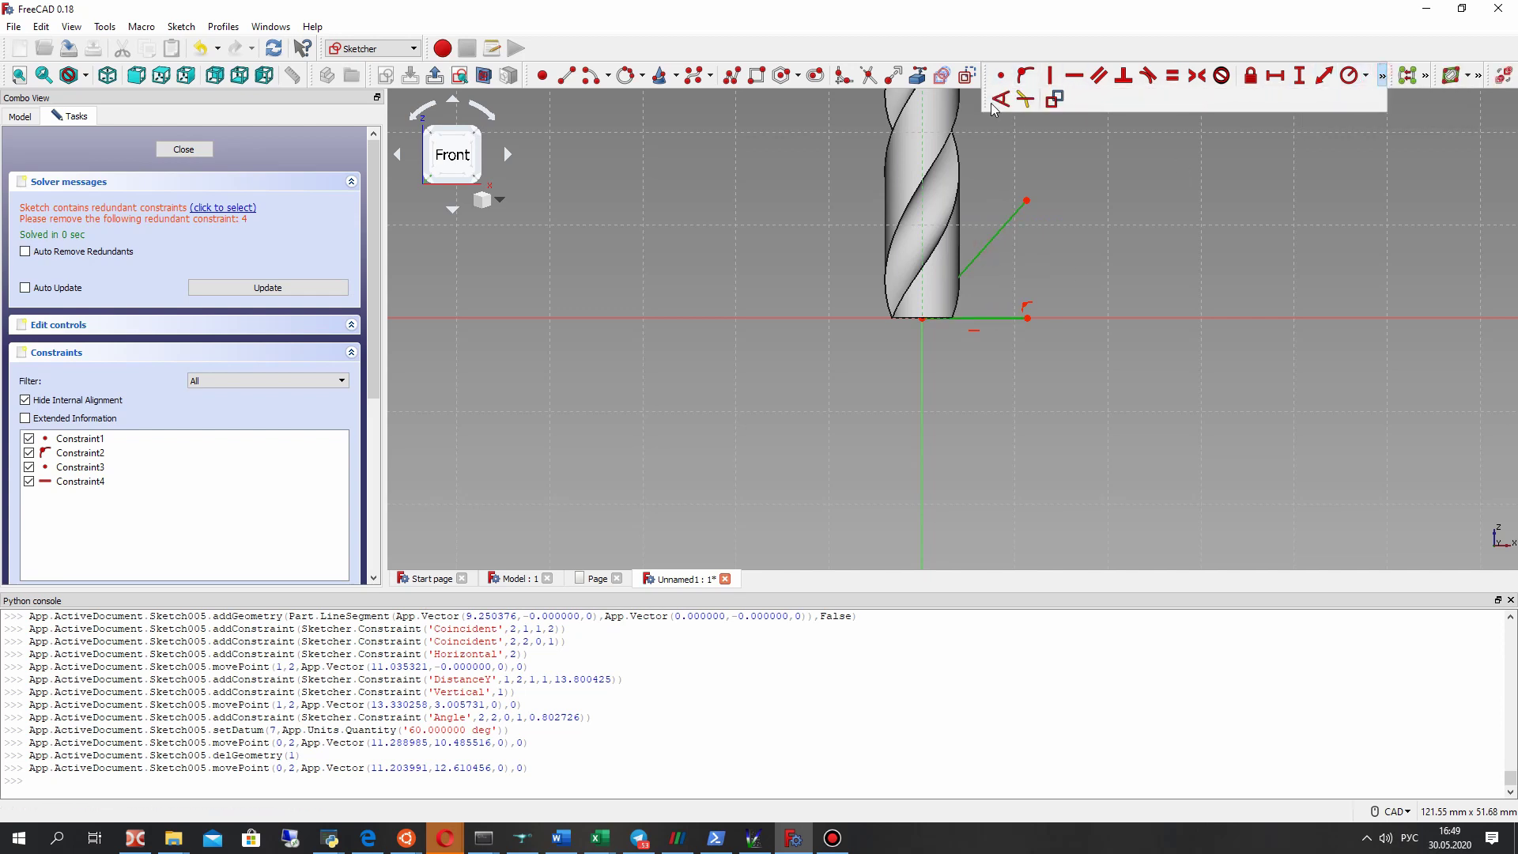
{"action": "left_click", "coordinate": [998, 103]}
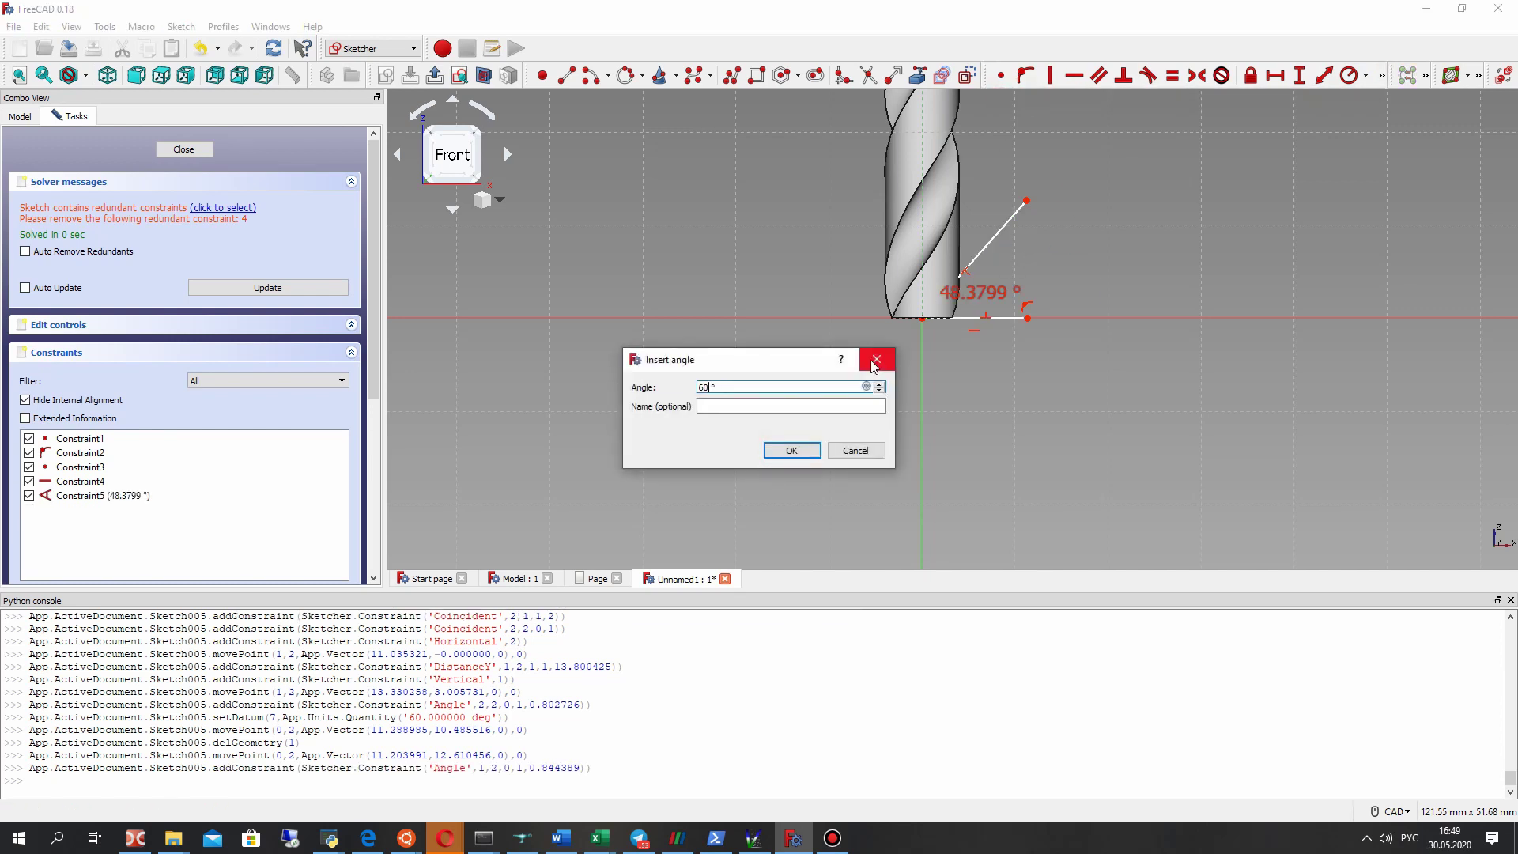
{"action": "key", "text": "Return"}
{"action": "left_click", "coordinate": [861, 439]}
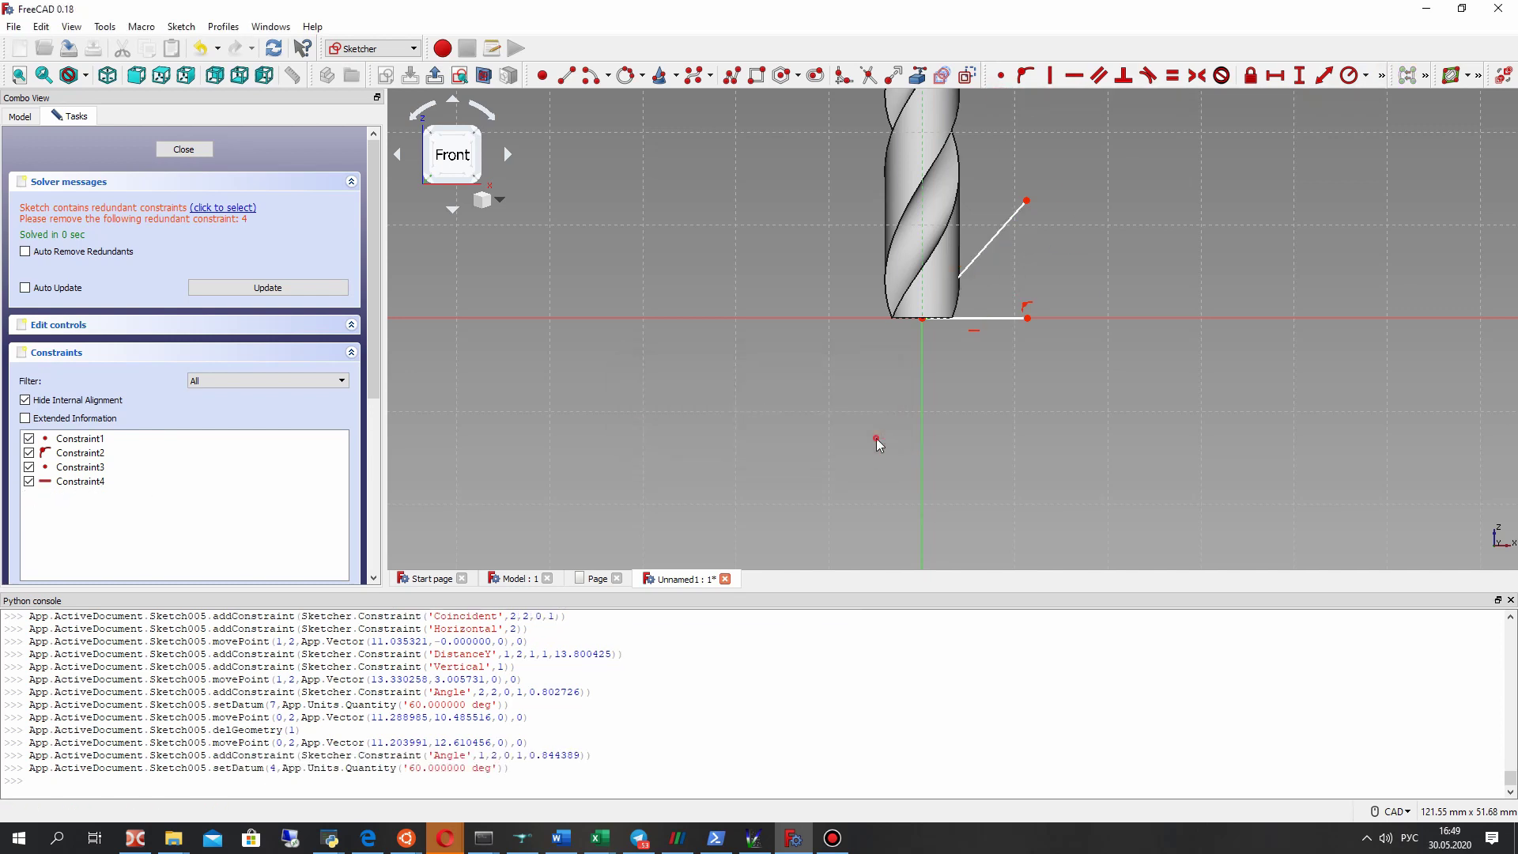
Step: Delete the redundant horizontal constraint on the base line
{"action": "right_click", "coordinate": [84, 481]}
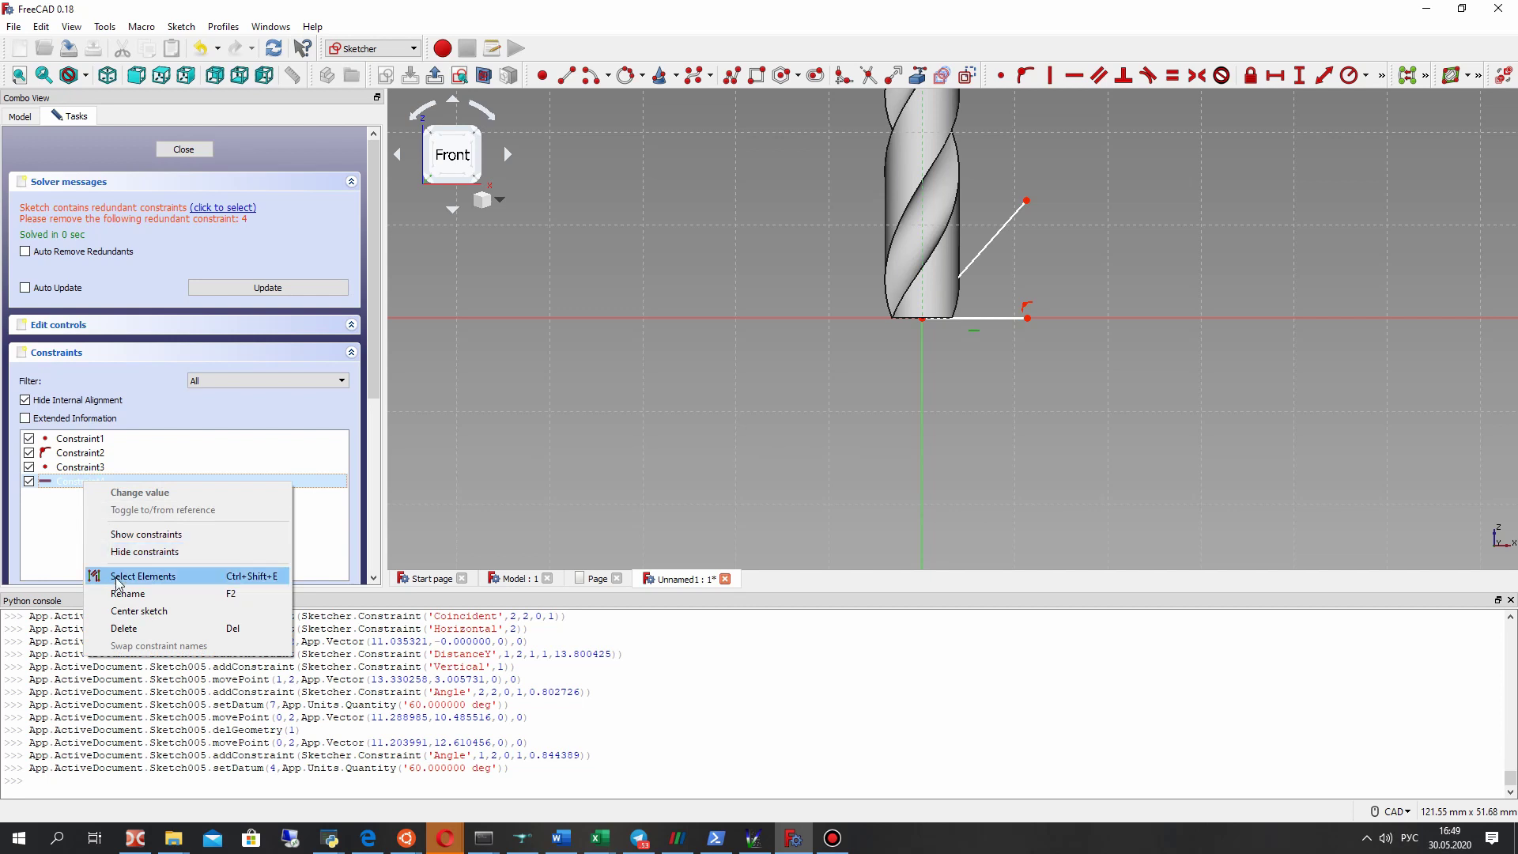
{"action": "left_click", "coordinate": [198, 240]}
{"action": "left_click", "coordinate": [86, 468]}
{"action": "left_click", "coordinate": [86, 481]}
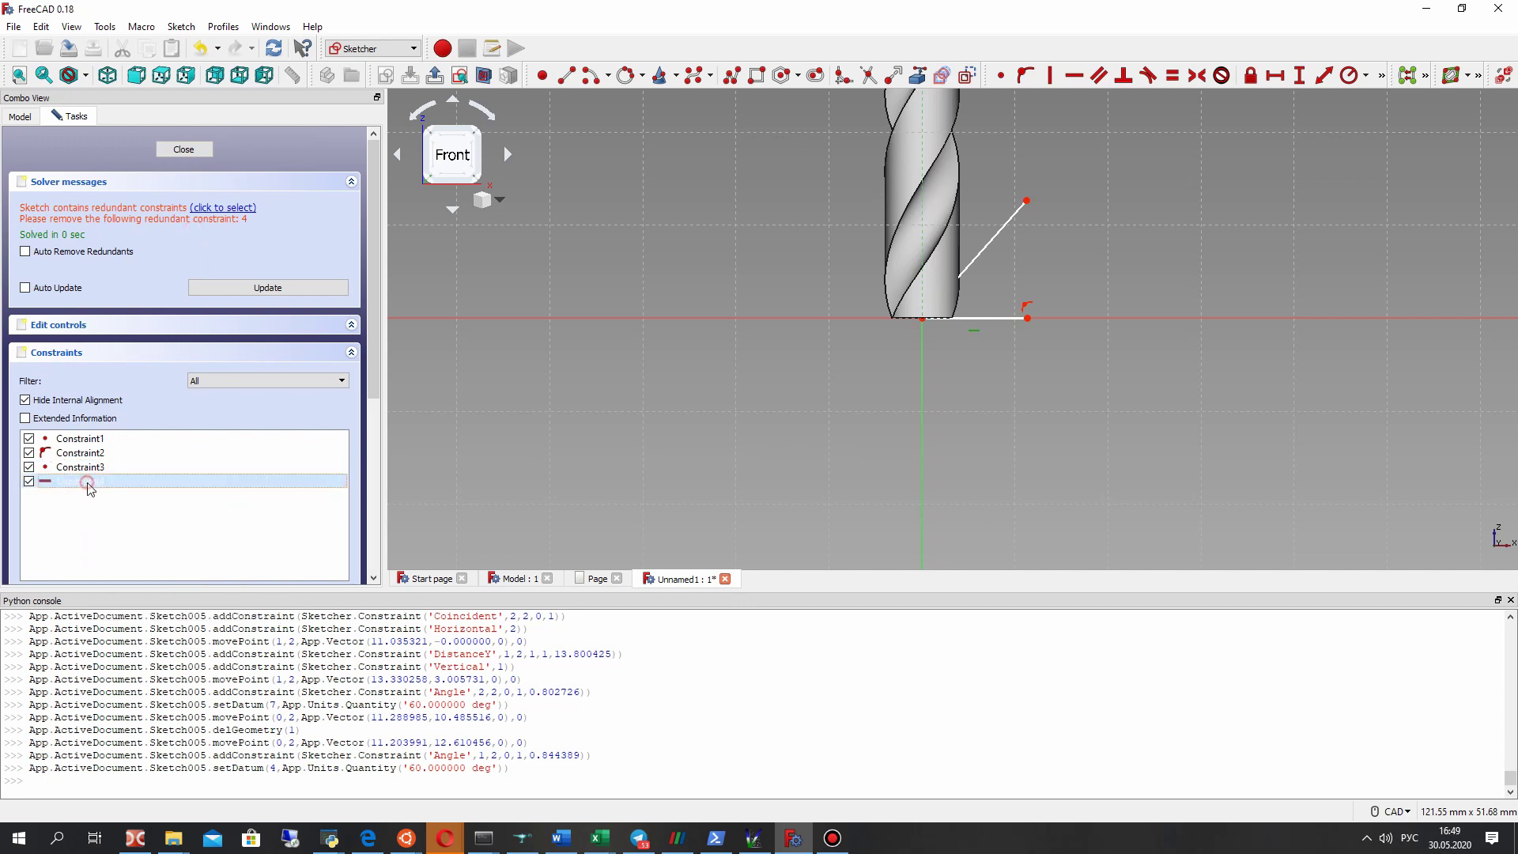
{"action": "key", "text": "Delete"}
Step: Constrain the angle between the slanted line and the base line to 60°
{"action": "left_click", "coordinate": [999, 231]}
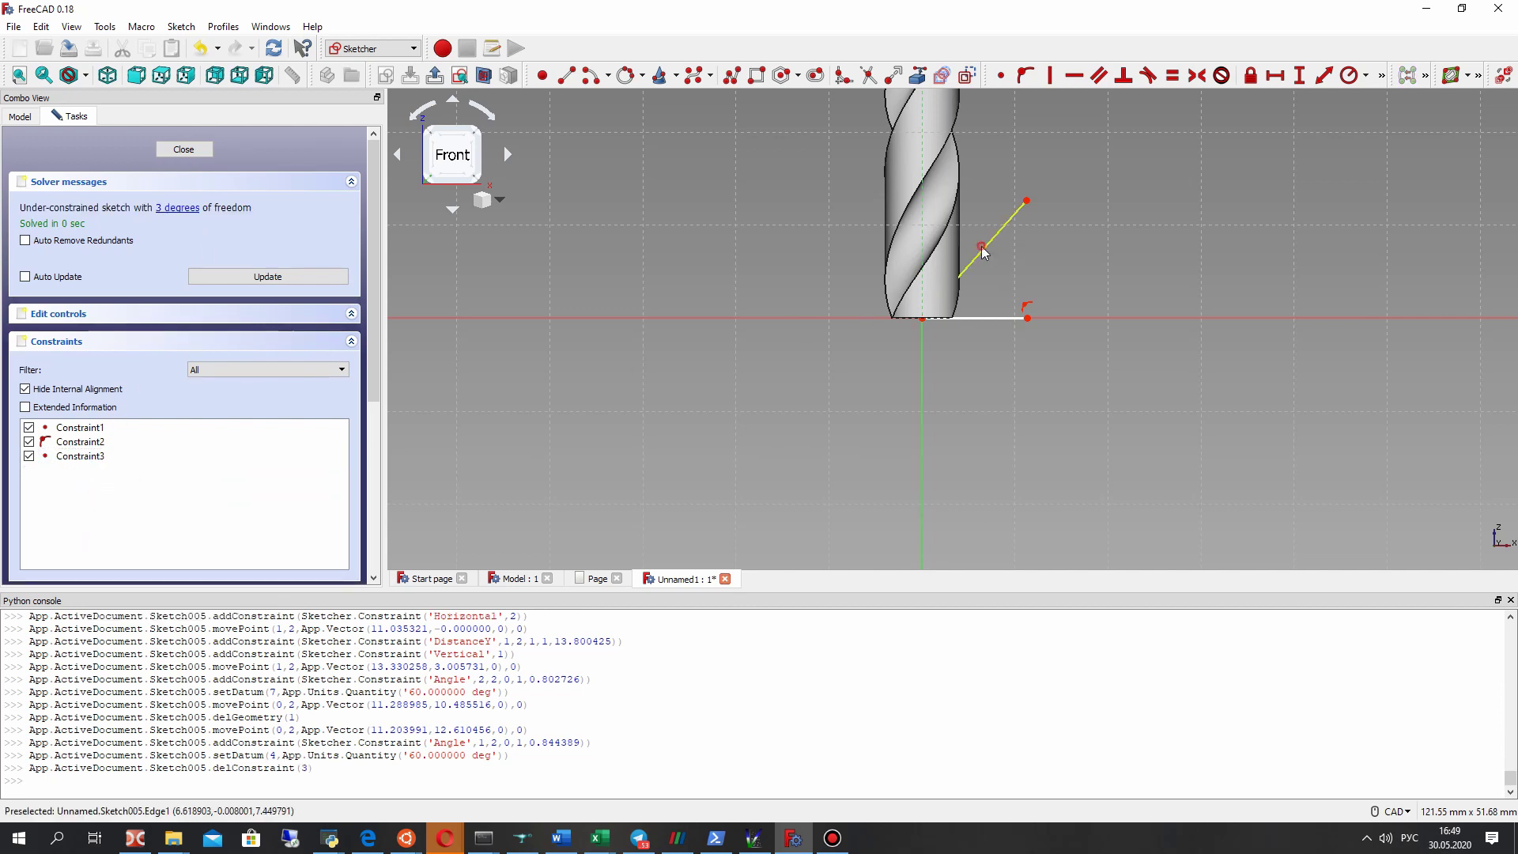
{"action": "left_click", "coordinate": [992, 319]}
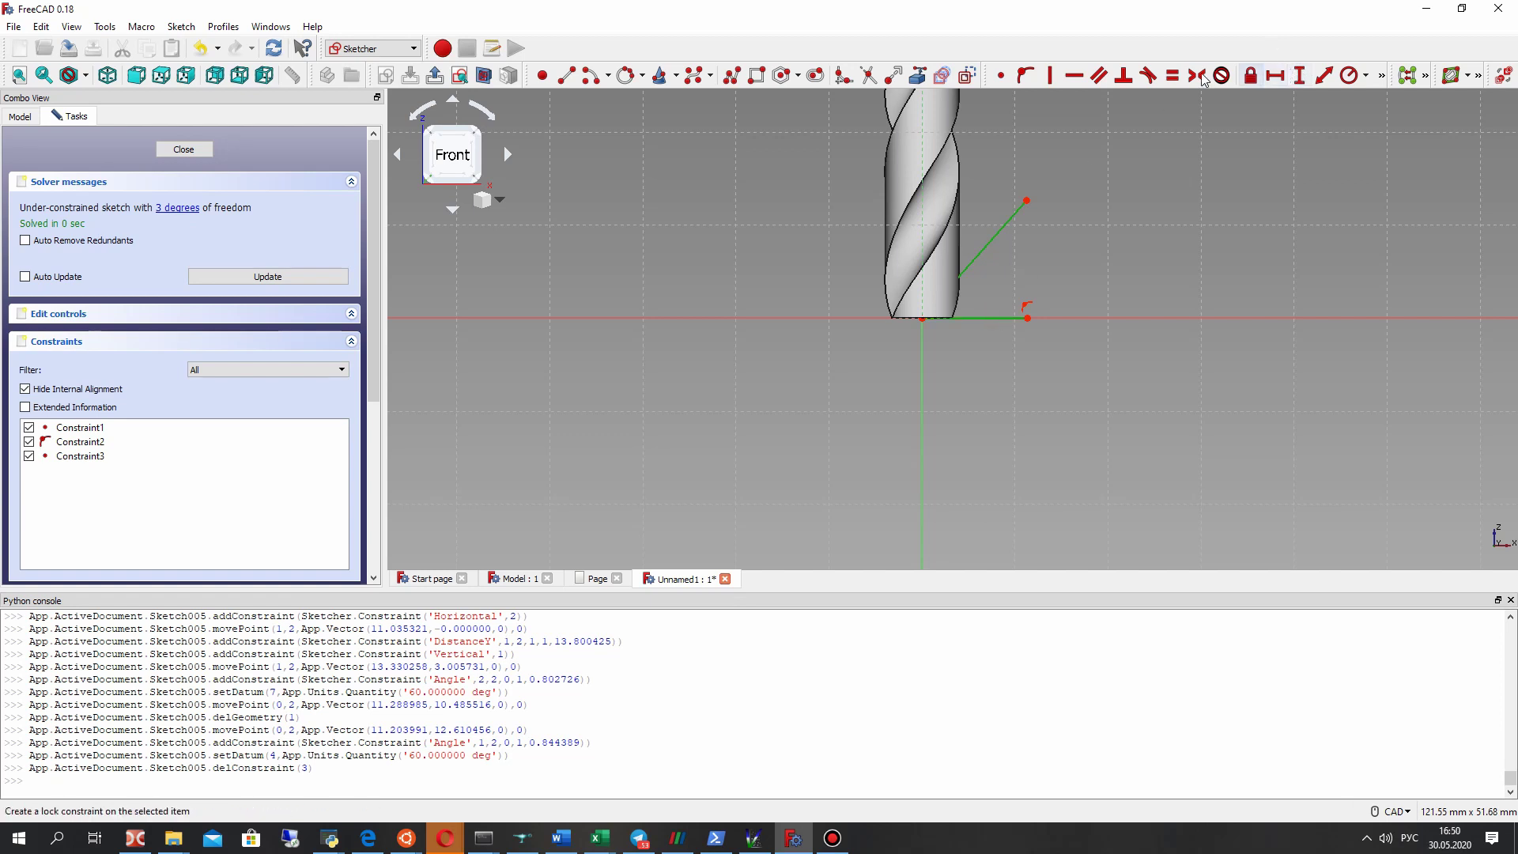
{"action": "left_click", "coordinate": [1381, 76]}
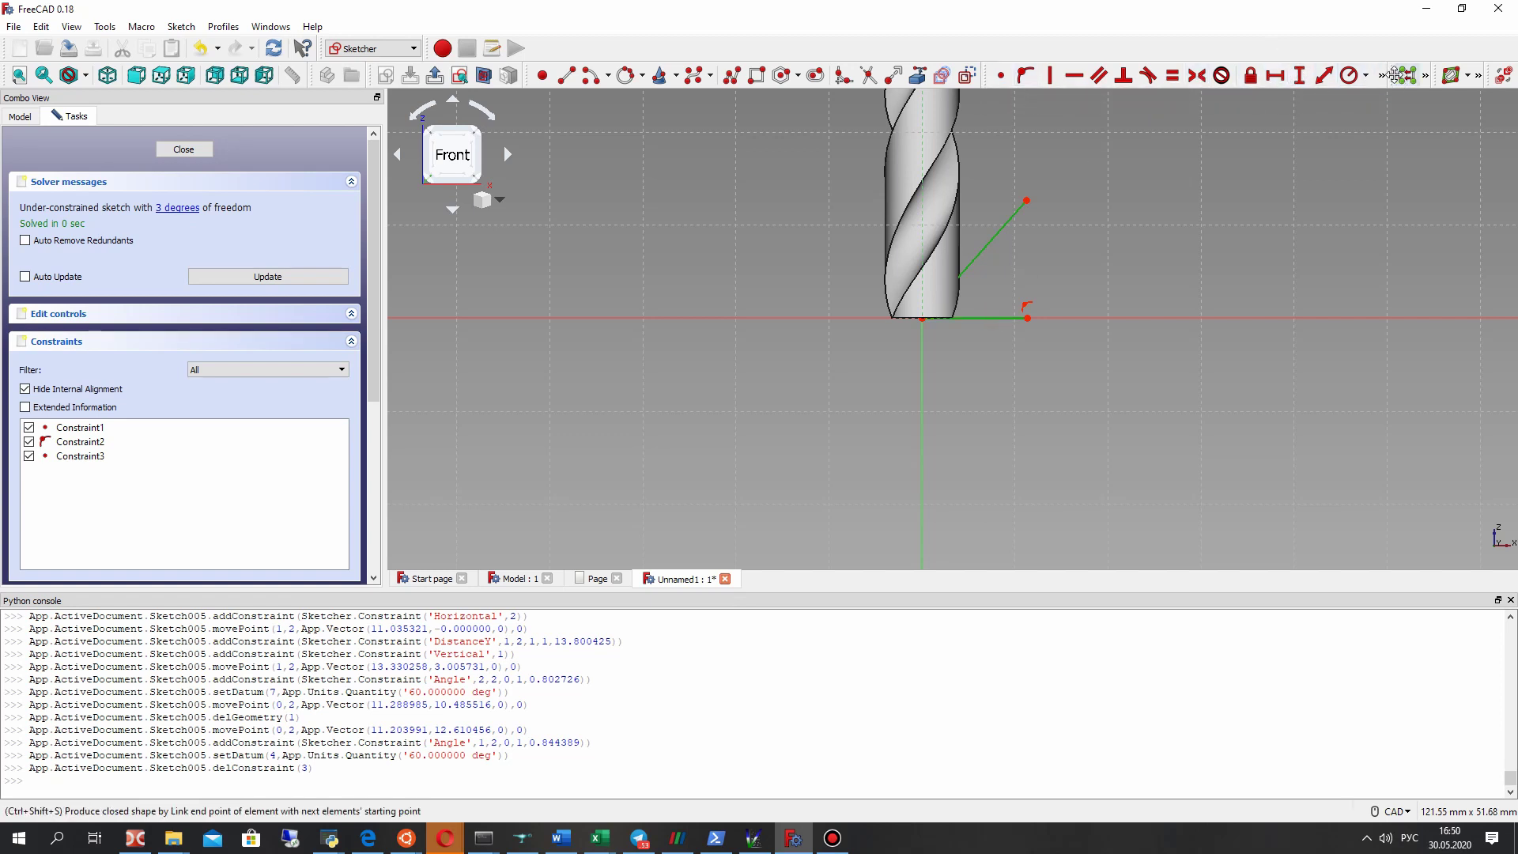
{"action": "left_click", "coordinate": [1381, 75]}
{"action": "left_click", "coordinate": [1000, 100]}
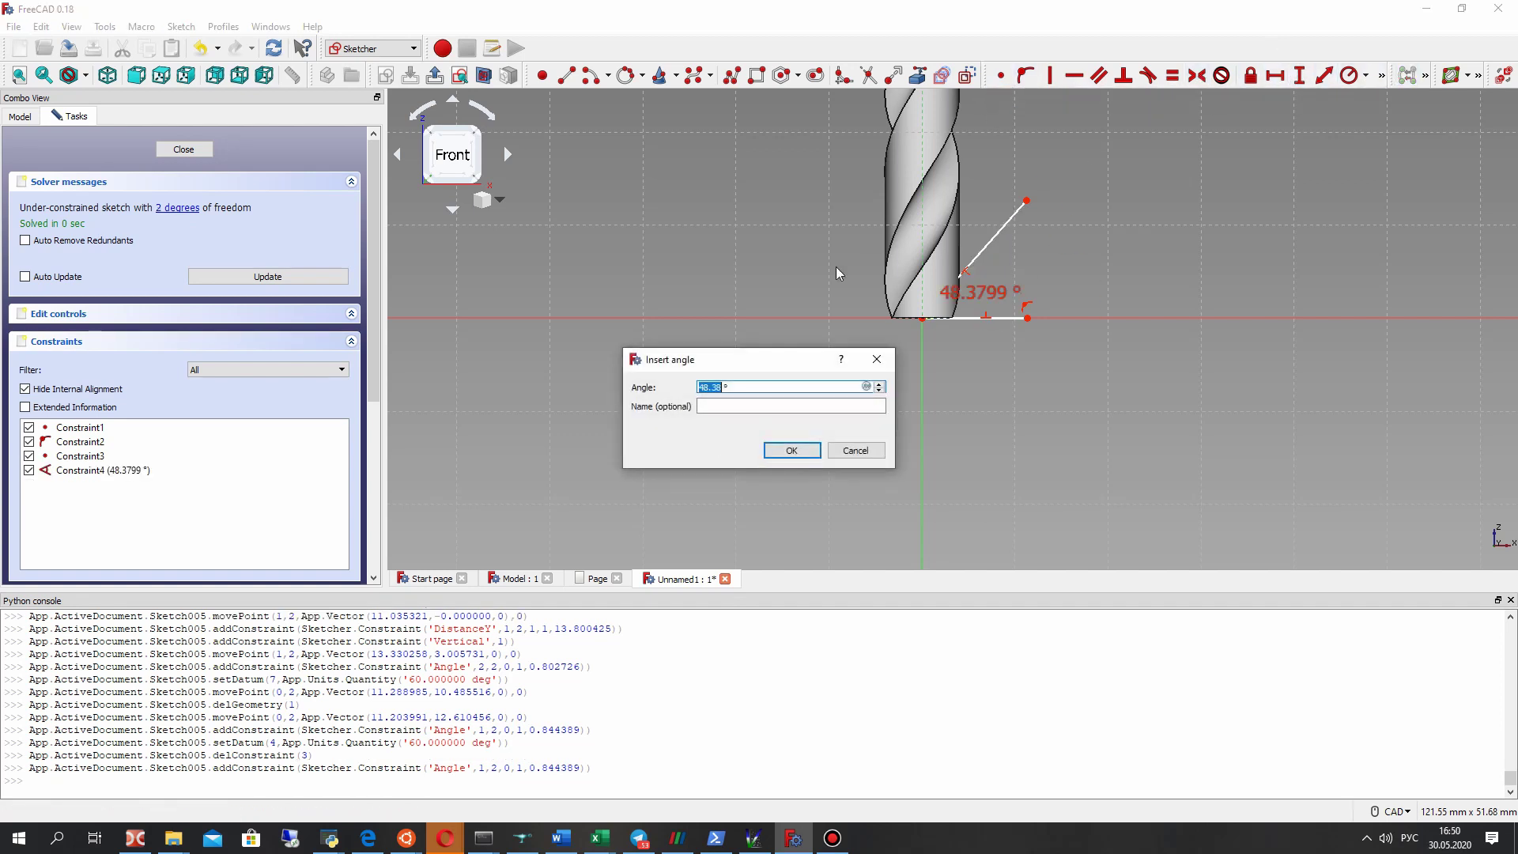
{"action": "key", "text": "Return"}
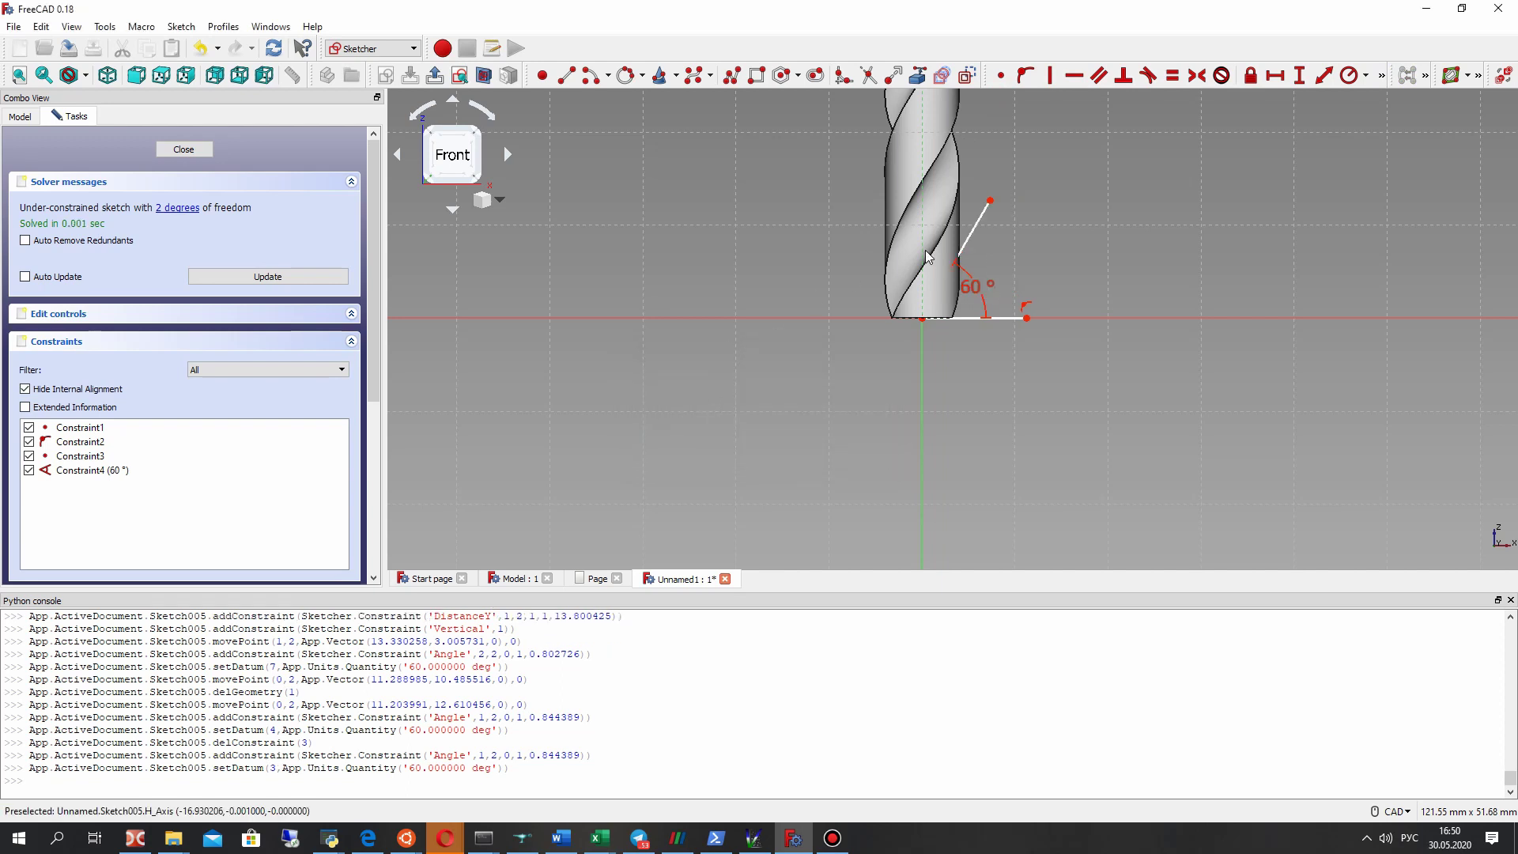
Step: Check the drill tip on the Exercise 4 drawing page and set the sketch's angle constraint to 45°
{"action": "left_click", "coordinate": [575, 576]}
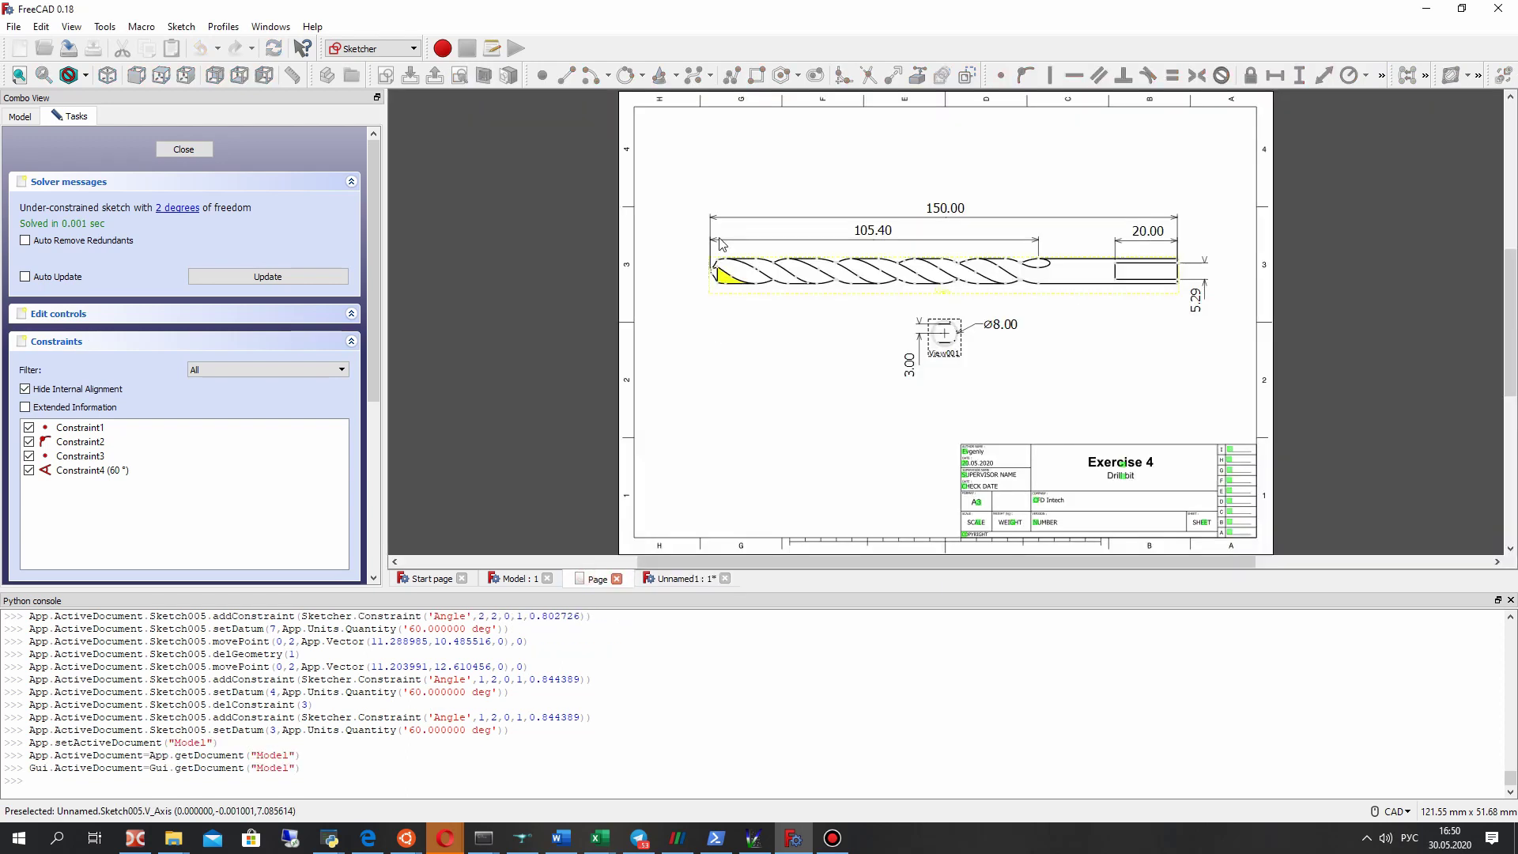
{"action": "scroll", "coordinate": [714, 274], "scroll_direction": "up", "scroll_amount": 2}
{"action": "left_click", "coordinate": [678, 578]}
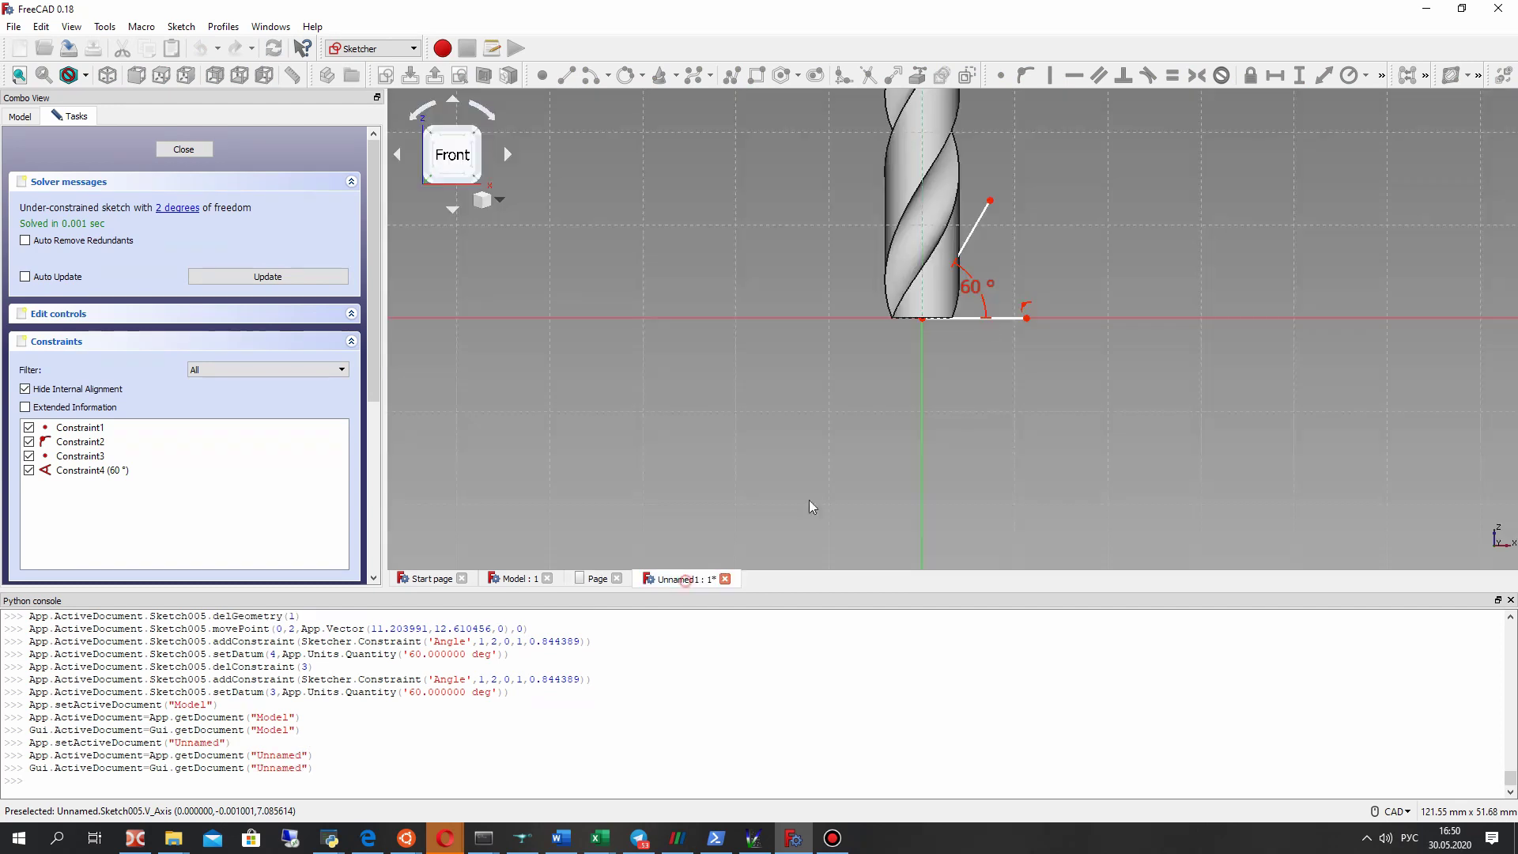
{"action": "double_click", "coordinate": [978, 290]}
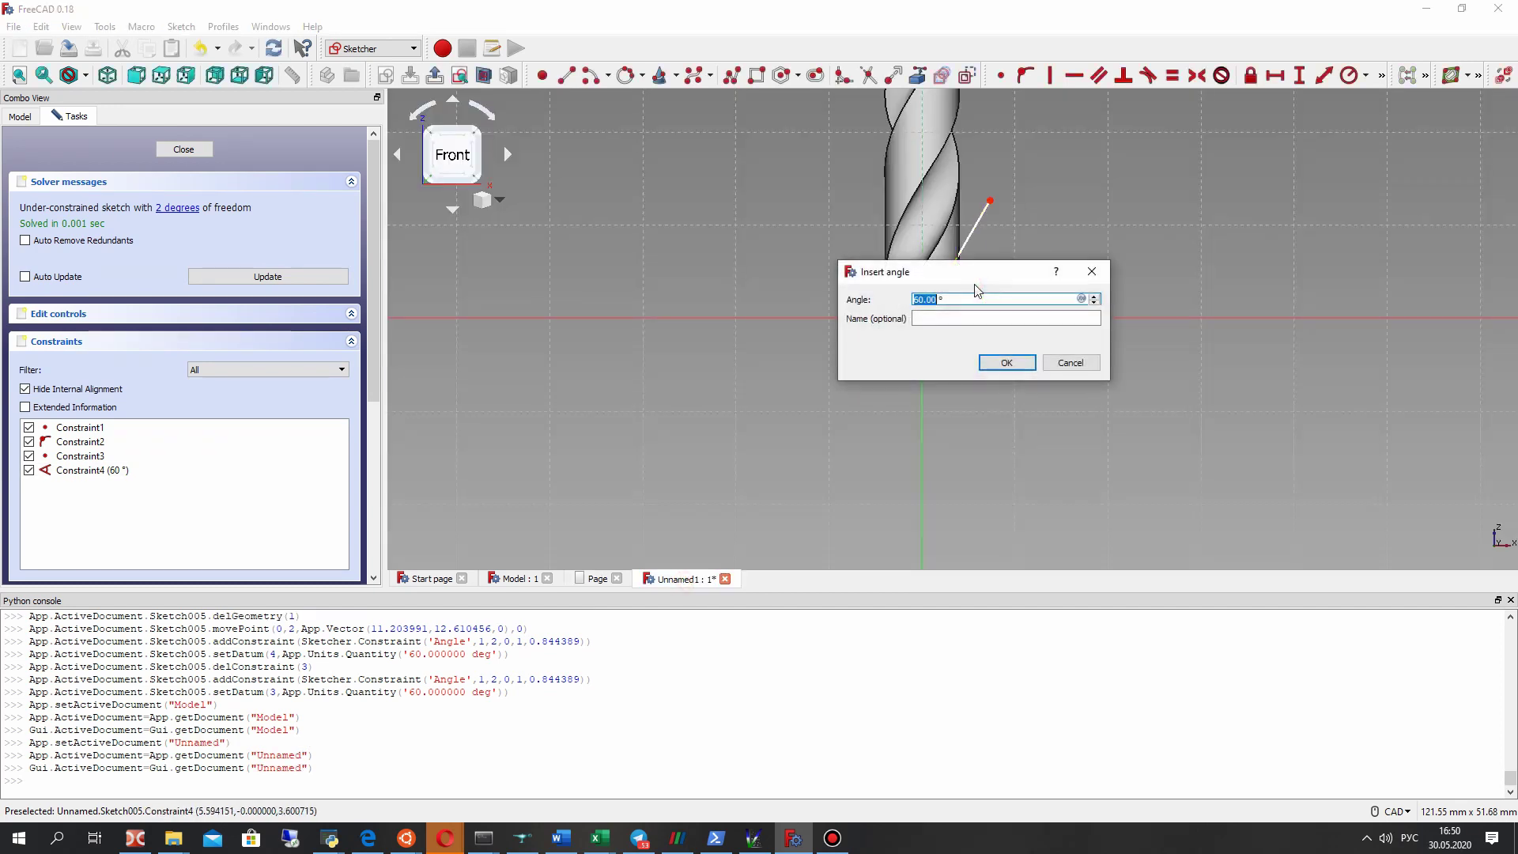
{"action": "type", "text": "45"}
{"action": "key", "text": "Return"}
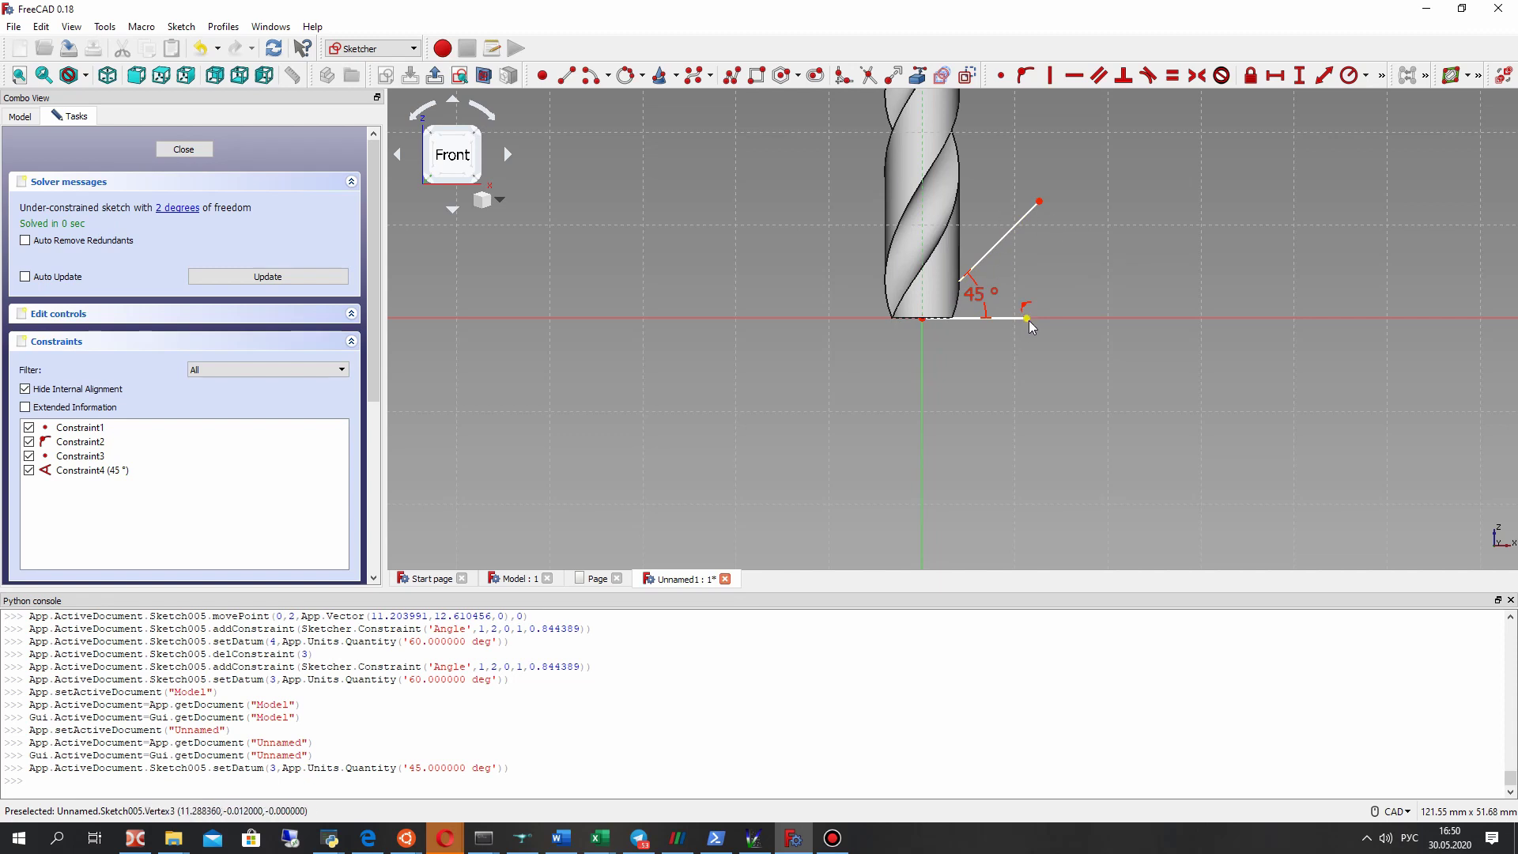
Step: Join the free ends of the slanted and base lines with a line constrained vertical, shrink the triangle slightly, and close the sketch
{"action": "left_click_drag", "start_coordinate": [1027, 319], "coordinate": [1091, 318]}
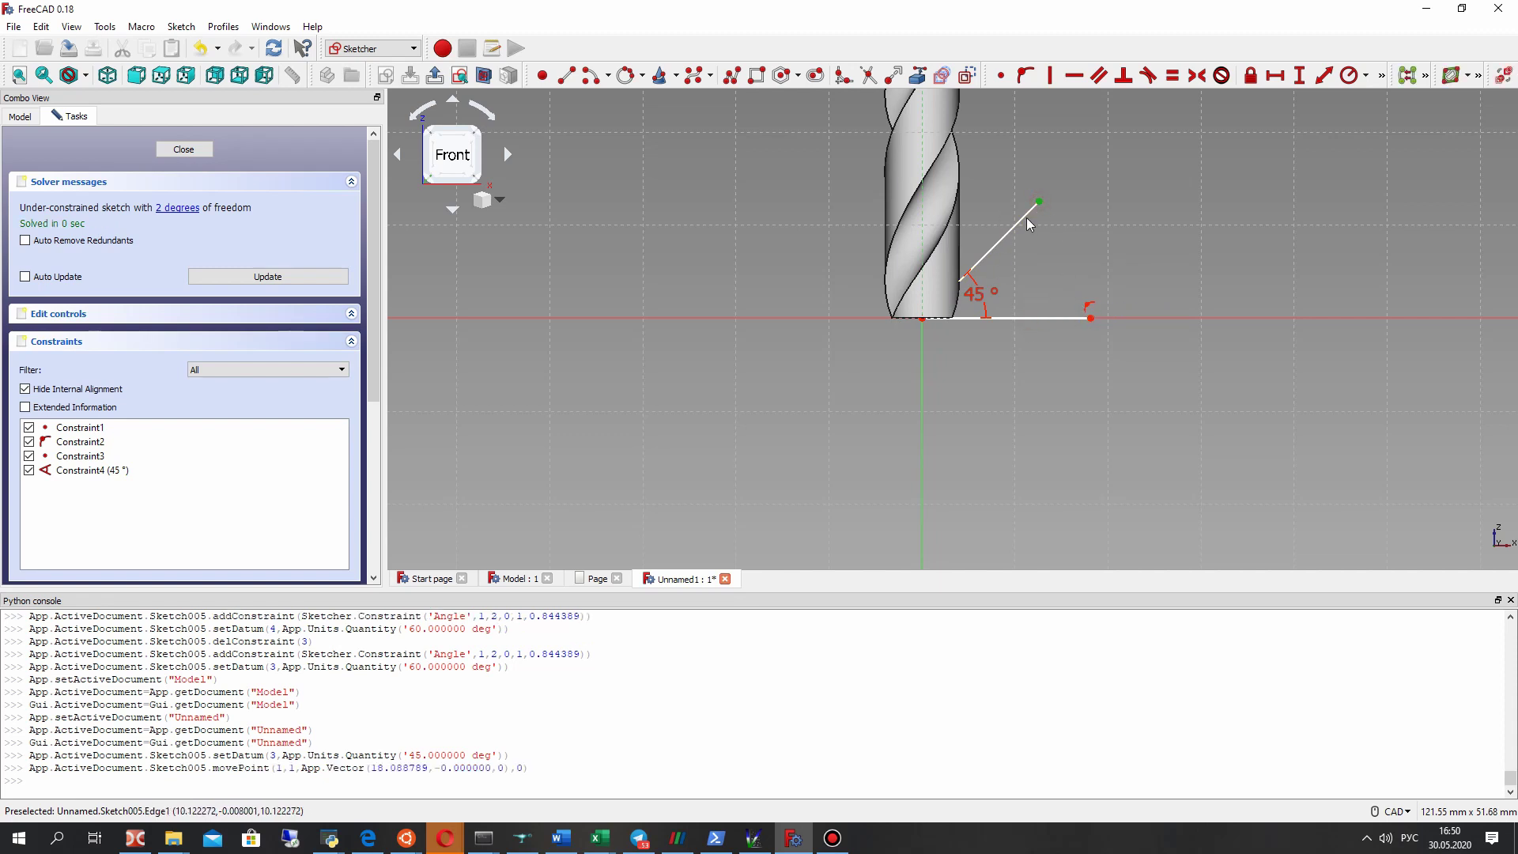
{"action": "left_click", "coordinate": [567, 76]}
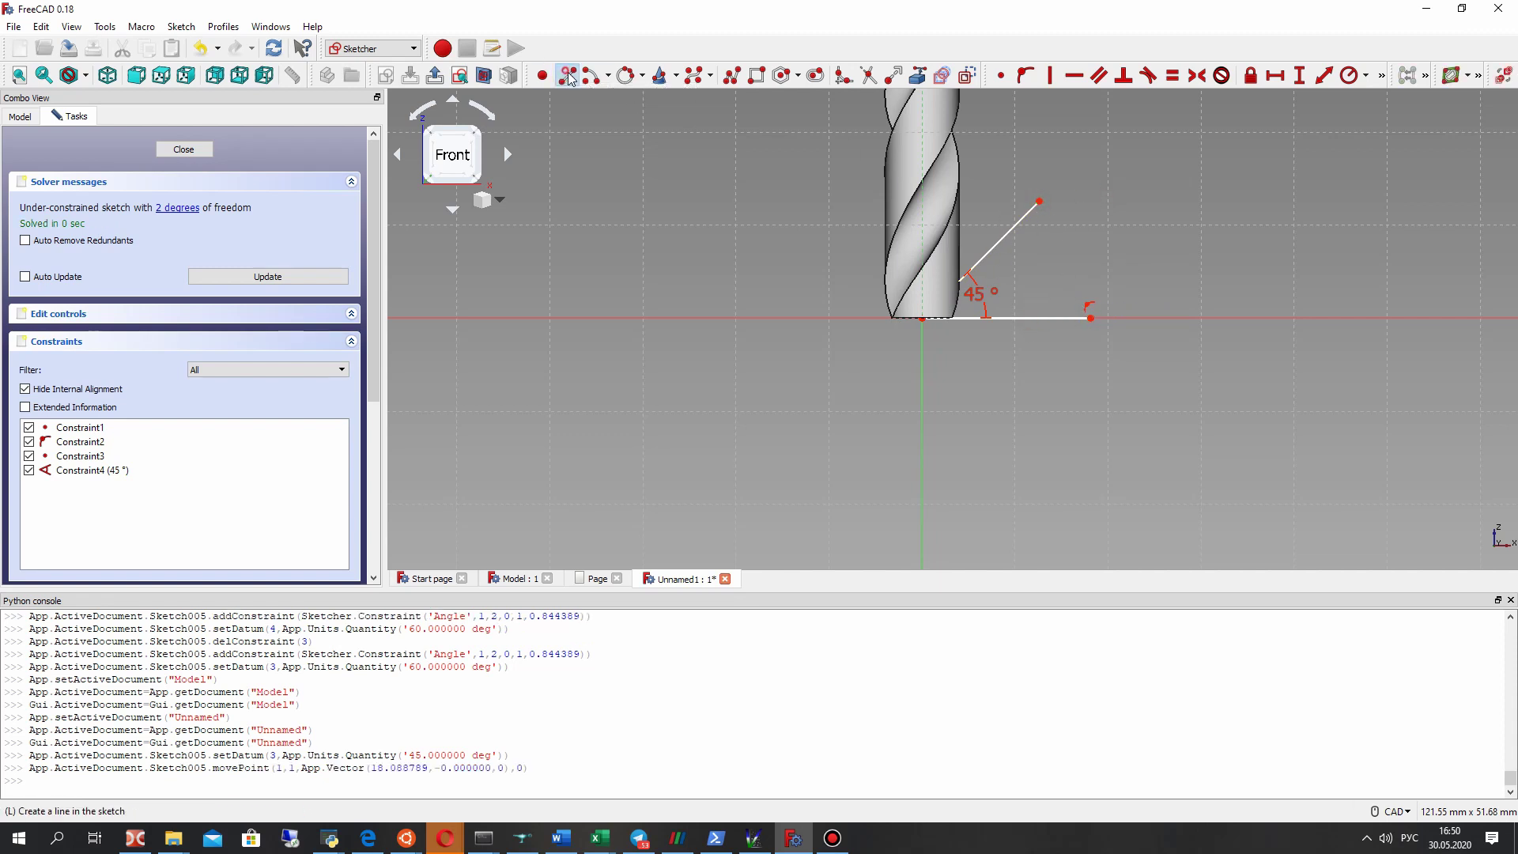
{"action": "left_click", "coordinate": [1038, 200]}
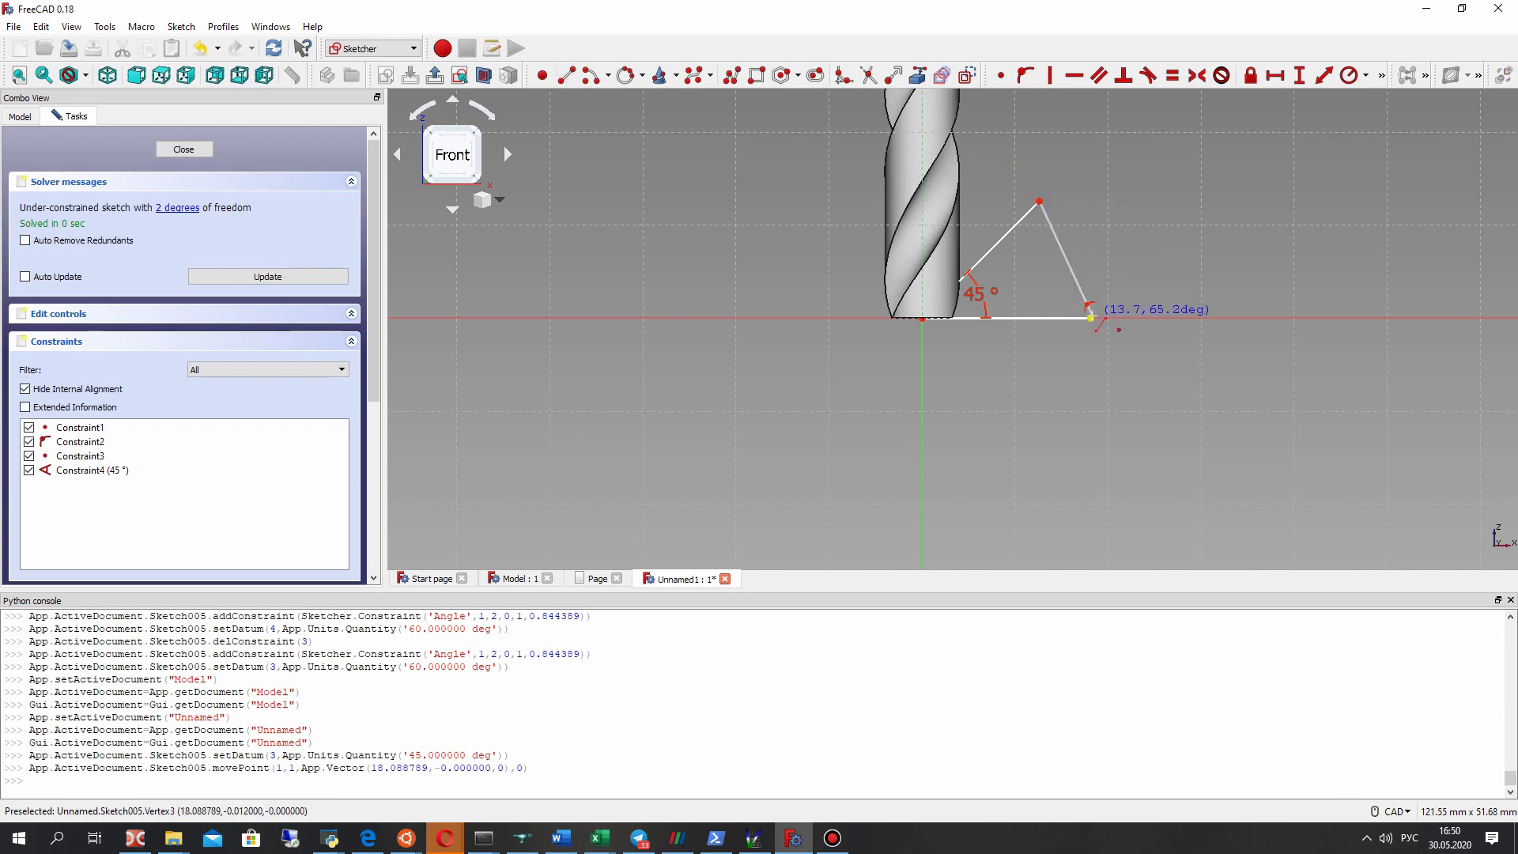
{"action": "left_click", "coordinate": [1091, 317]}
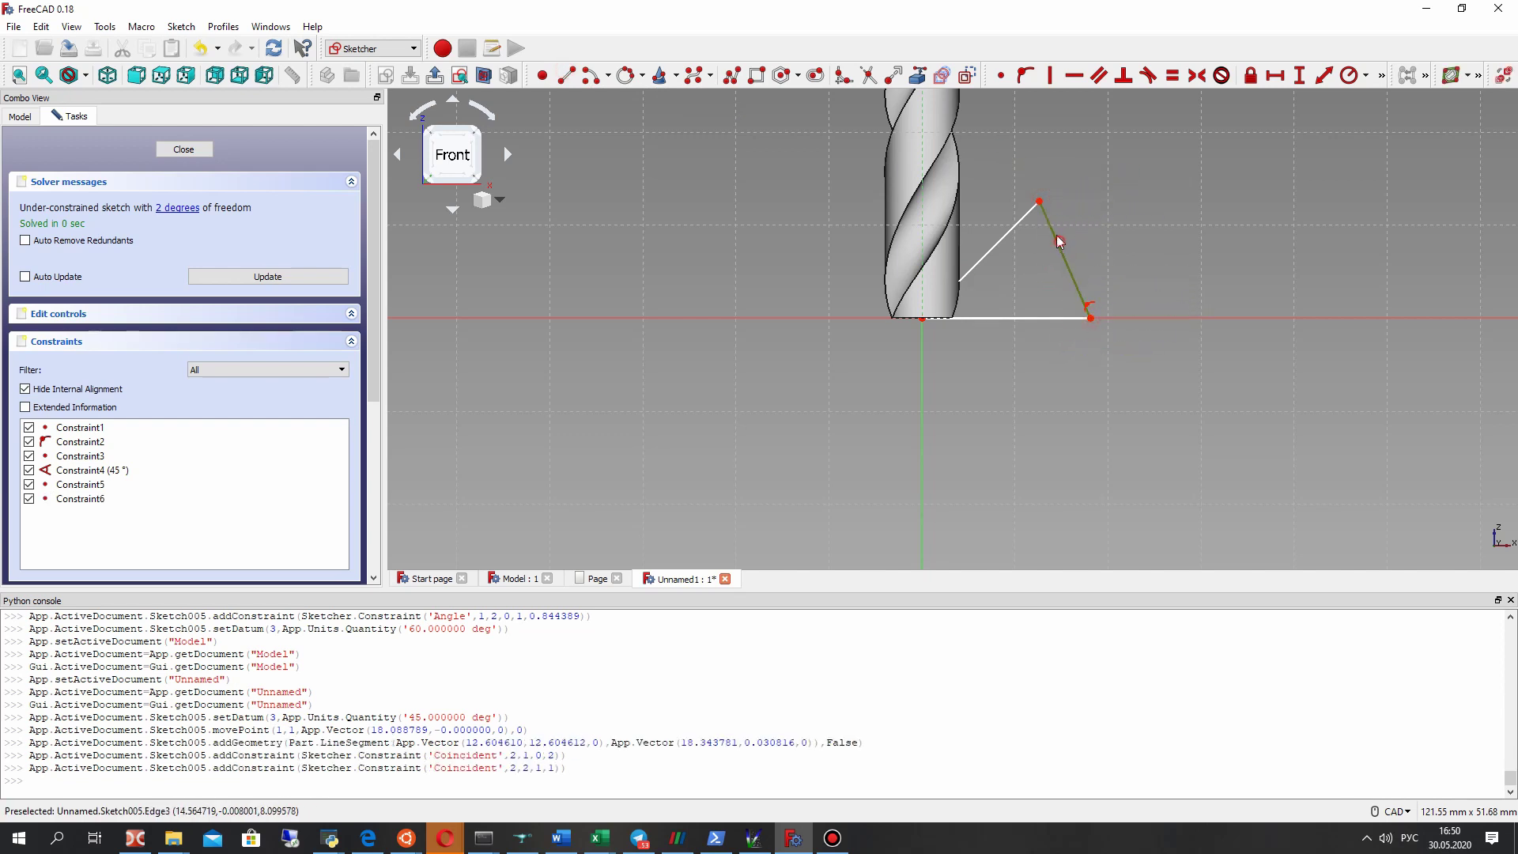
{"action": "left_click", "coordinate": [1050, 75]}
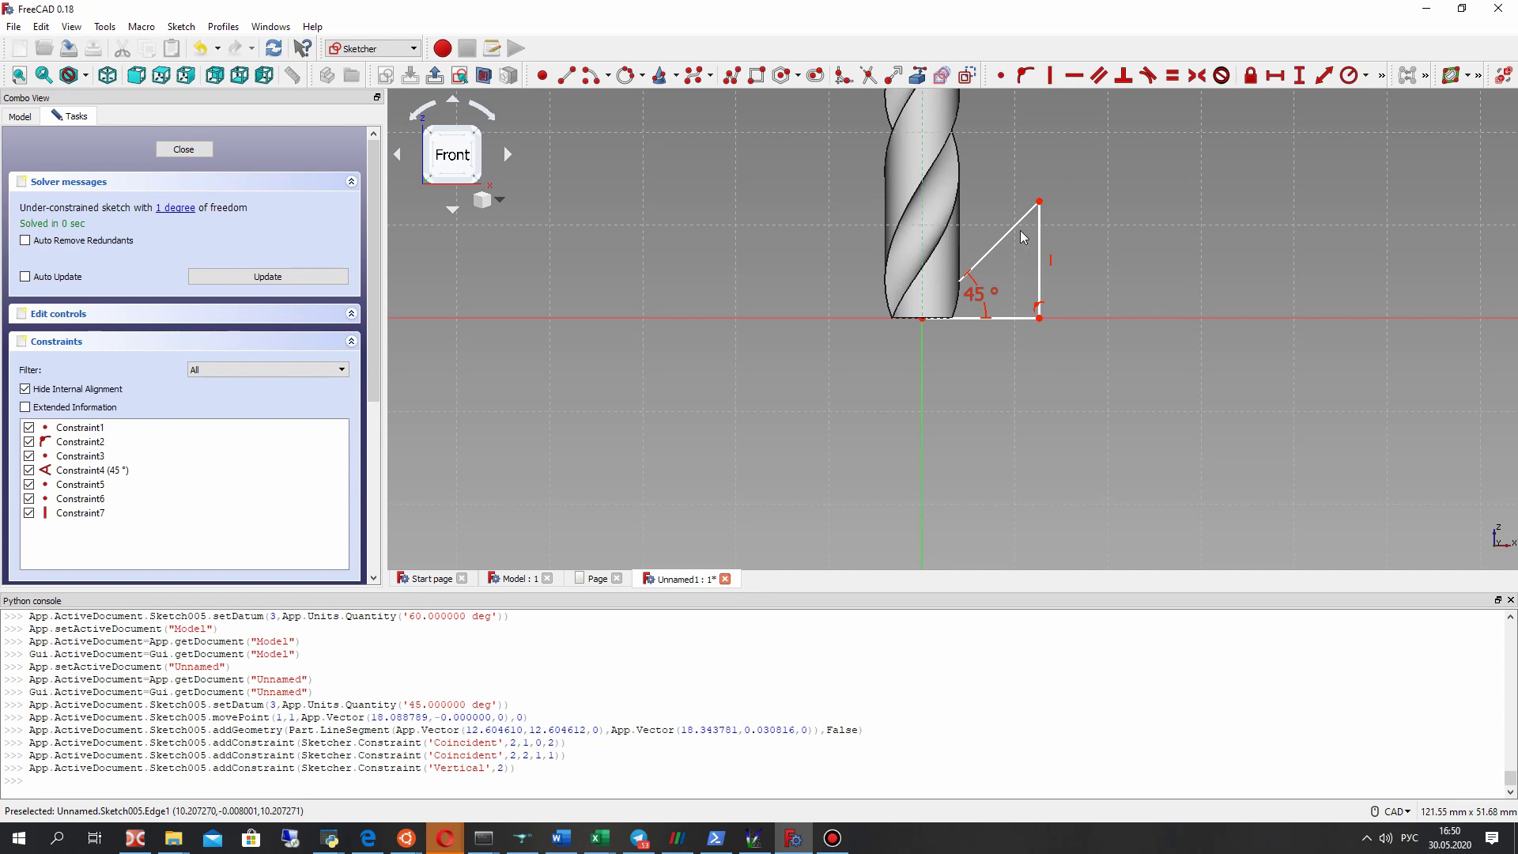
{"action": "mouse_move", "coordinate": [1044, 231]}
{"action": "left_mouse_down"}
{"action": "mouse_move", "coordinate": [1056, 221]}
{"action": "mouse_move", "coordinate": [1020, 236]}
{"action": "mouse_move", "coordinate": [1036, 237]}
{"action": "left_mouse_up"}
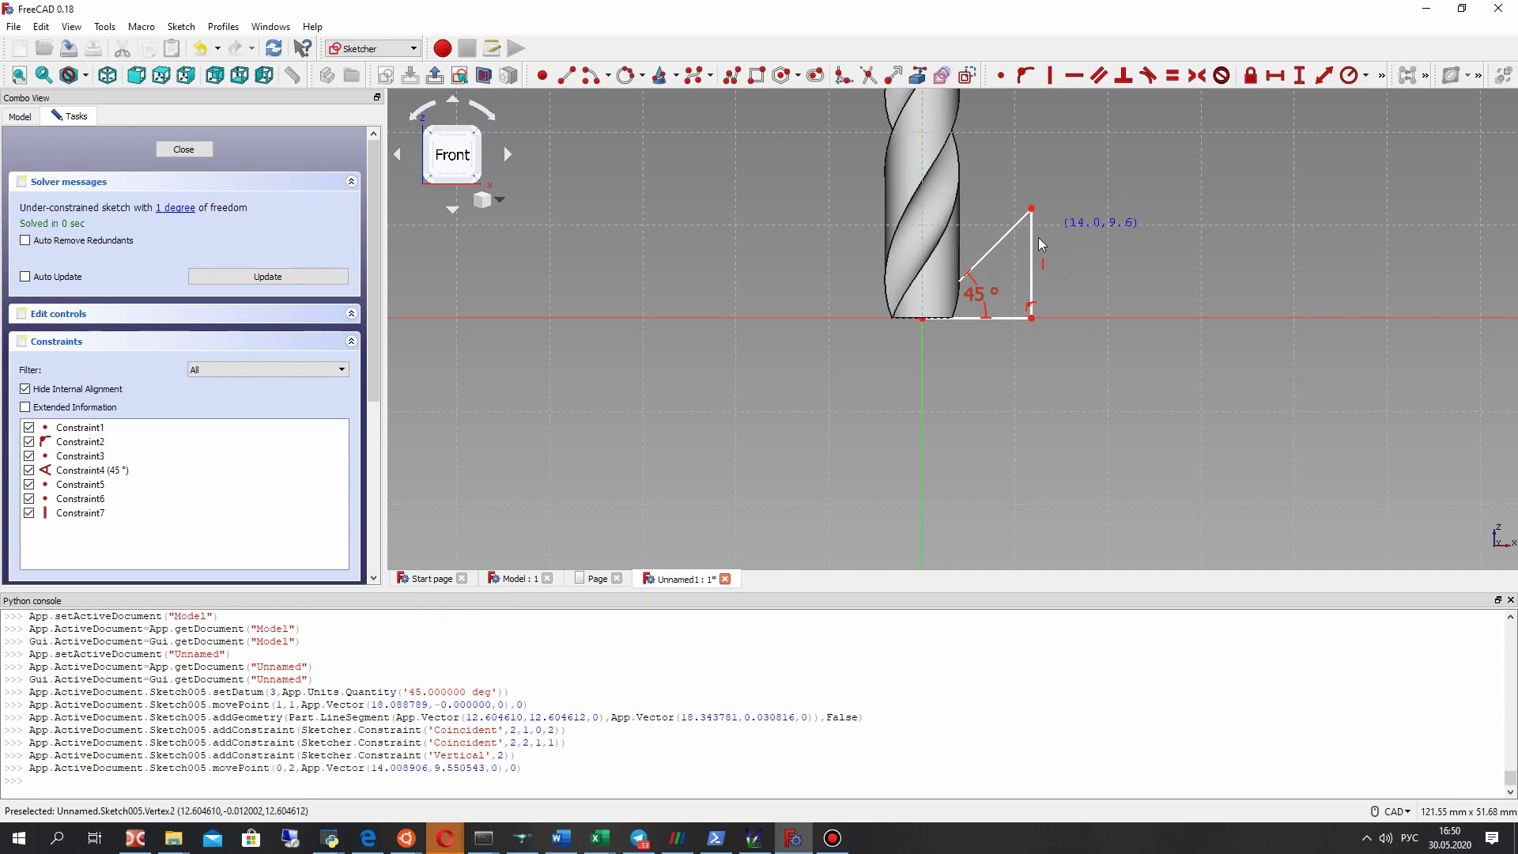
{"action": "left_click", "coordinate": [184, 149]}
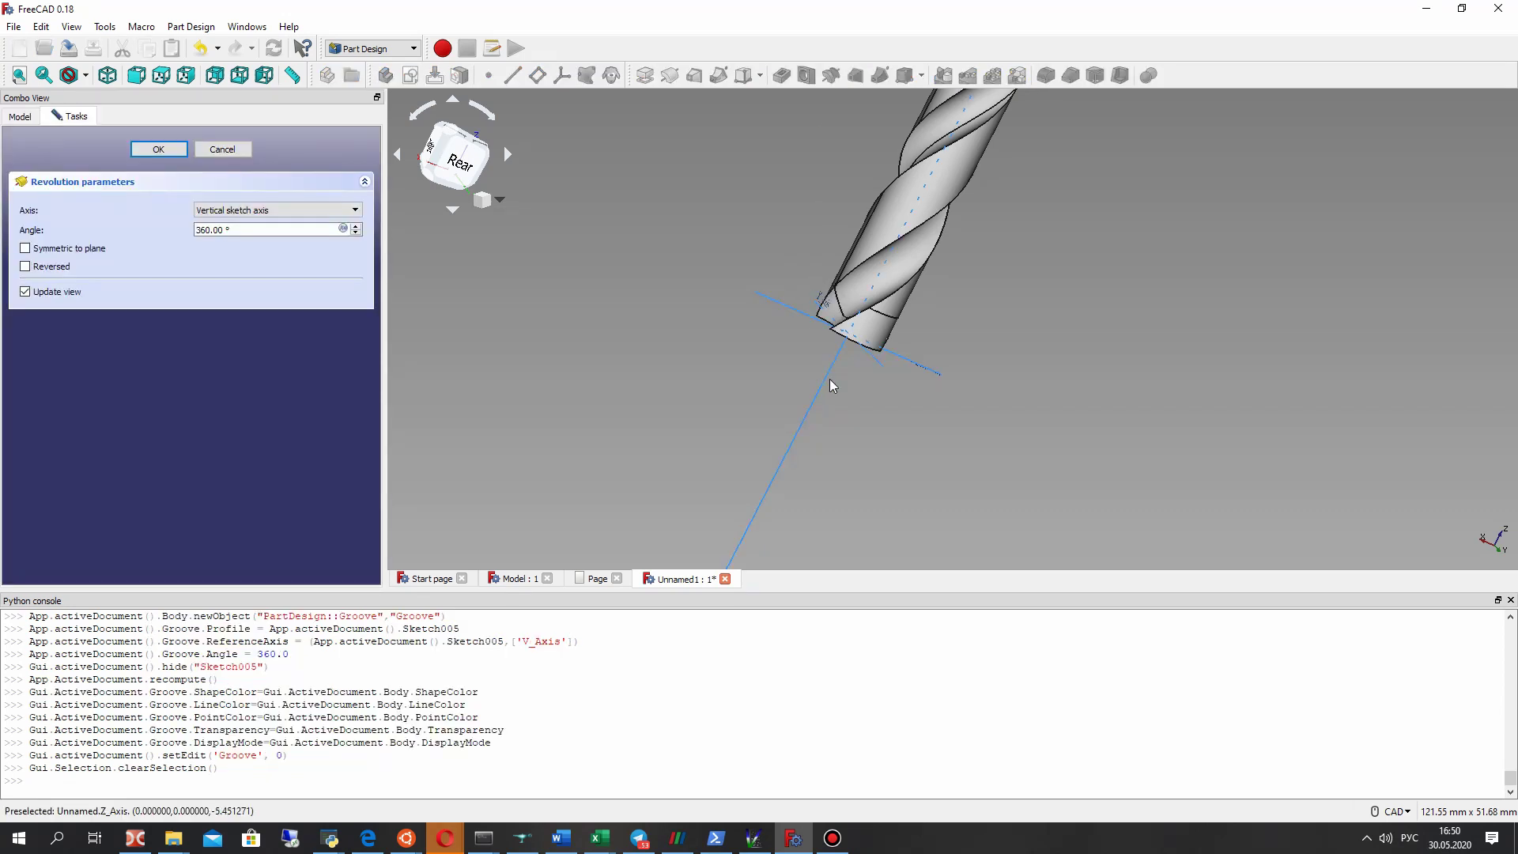
Step: Revolve the tip groove 360° about the base Z axis
{"action": "left_click", "coordinate": [219, 210]}
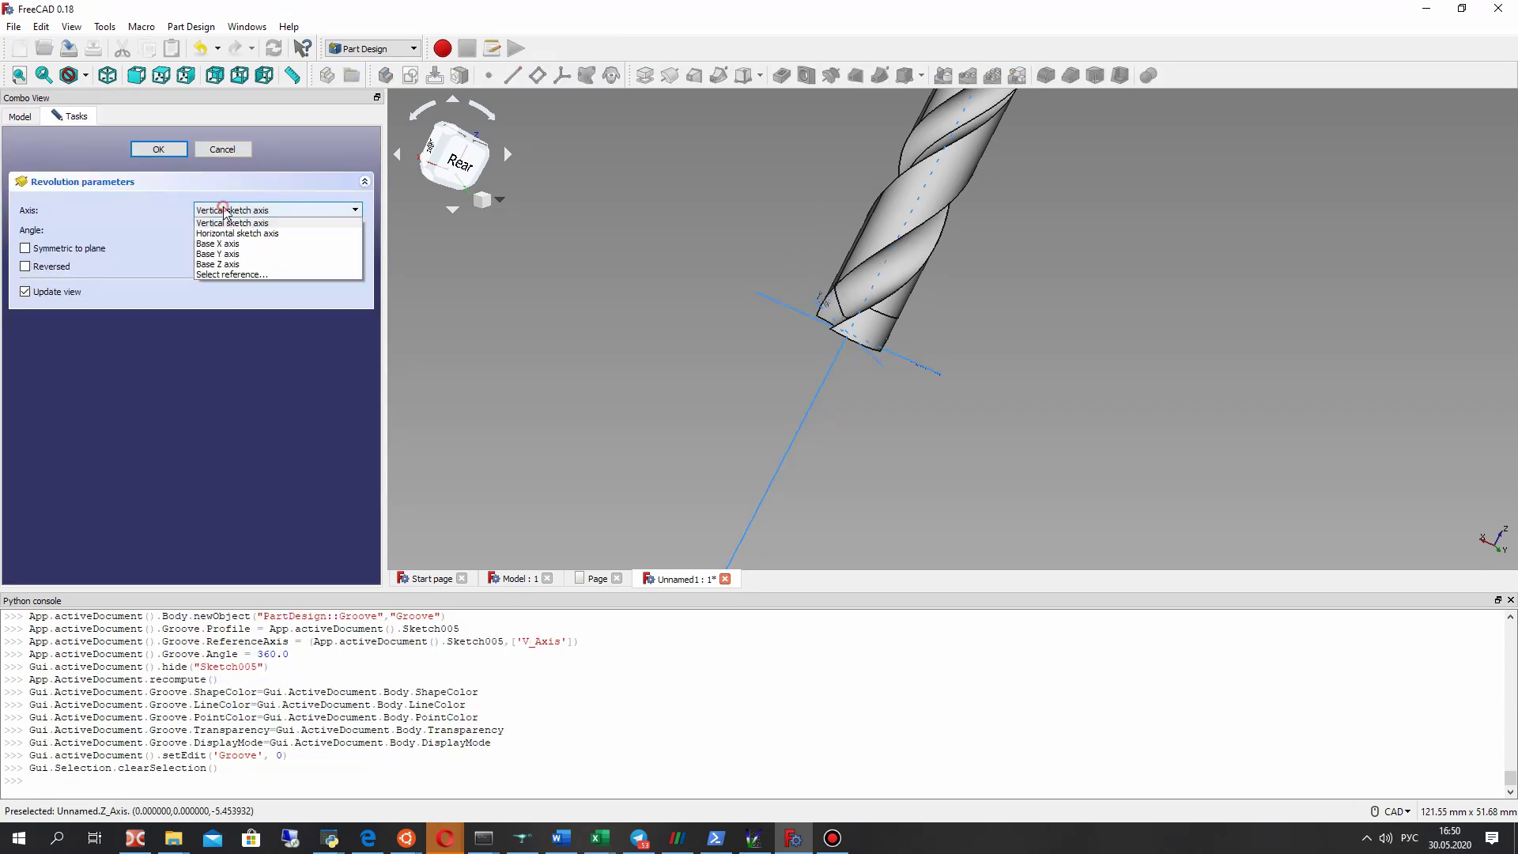
{"action": "left_click", "coordinate": [224, 264]}
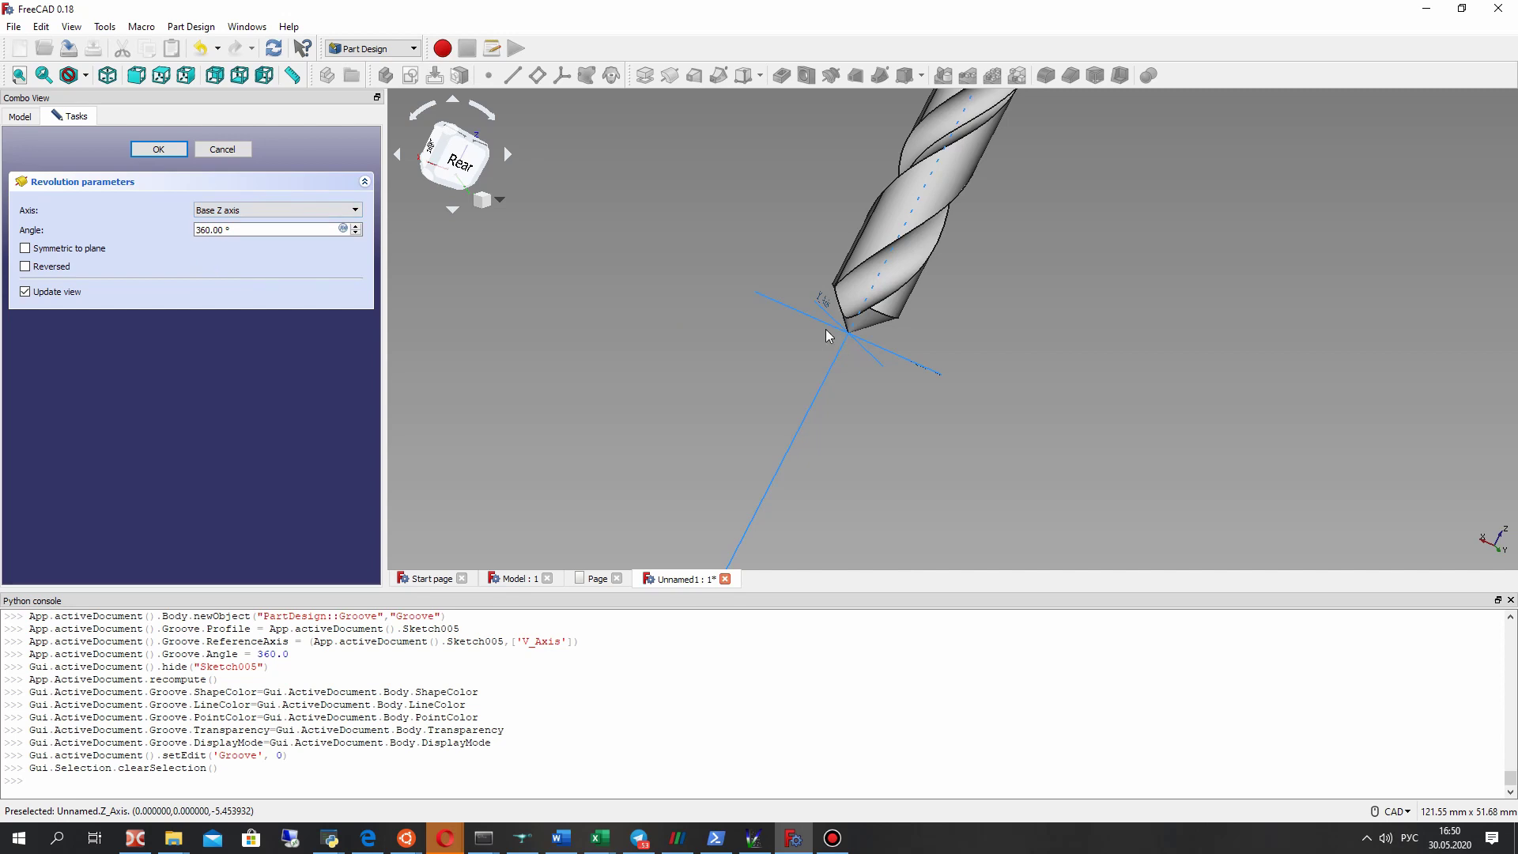
{"action": "left_click", "coordinate": [158, 154]}
Step: Reopen the groove's sketch, set its angle constraint to 30° and close the sketch
{"action": "middle_click_drag", "start_coordinate": [912, 302], "coordinate": [1023, 303]}
{"action": "scroll", "coordinate": [970, 286], "scroll_direction": "down", "scroll_amount": 6}
{"action": "scroll", "coordinate": [977, 151], "scroll_direction": "up", "scroll_amount": 4}
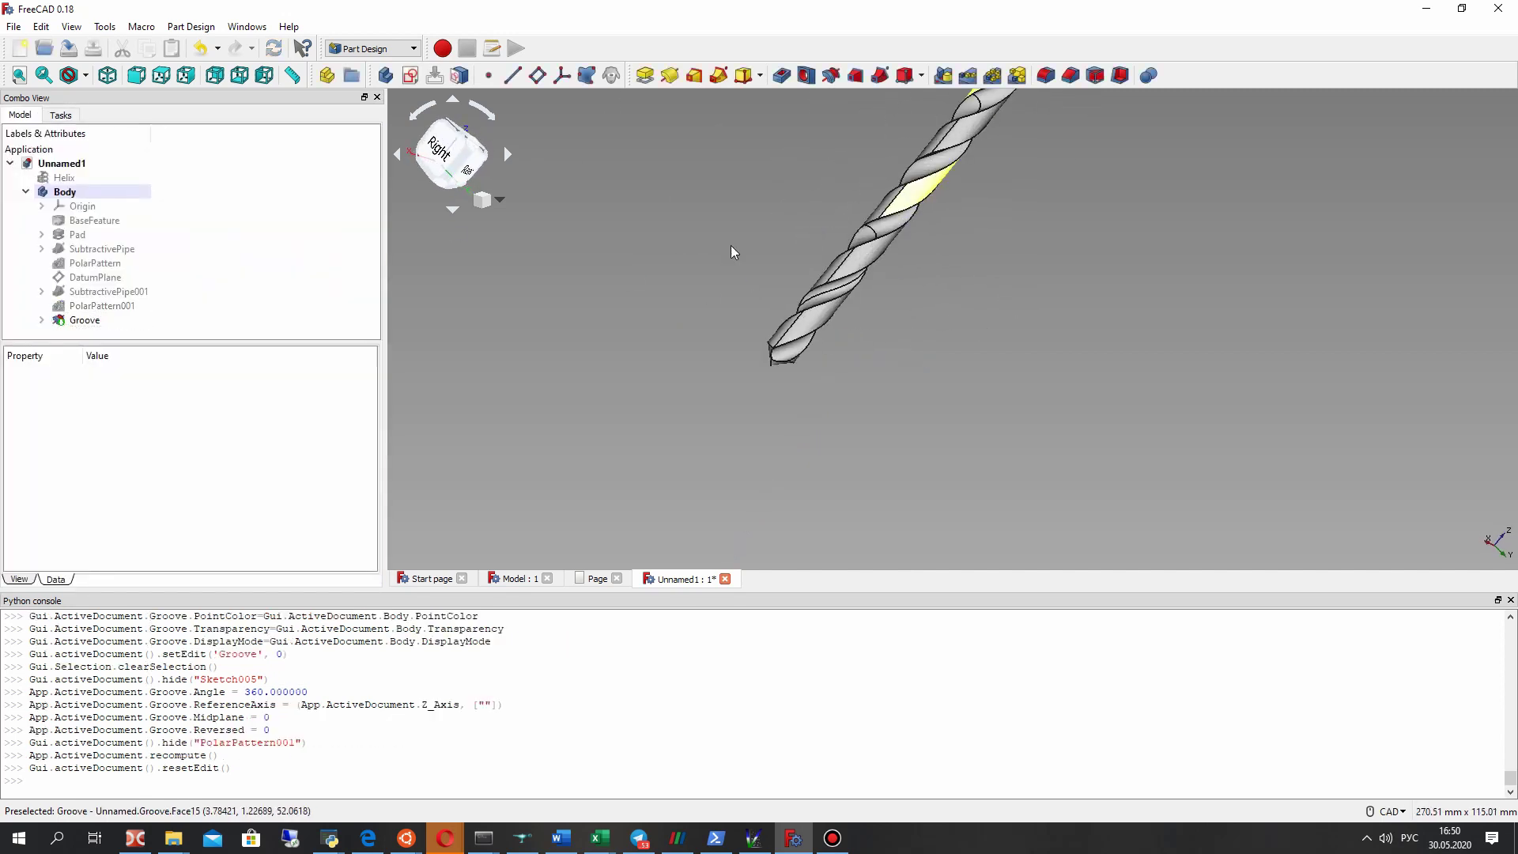
{"action": "left_click", "coordinate": [41, 320]}
{"action": "right_click", "coordinate": [90, 332]}
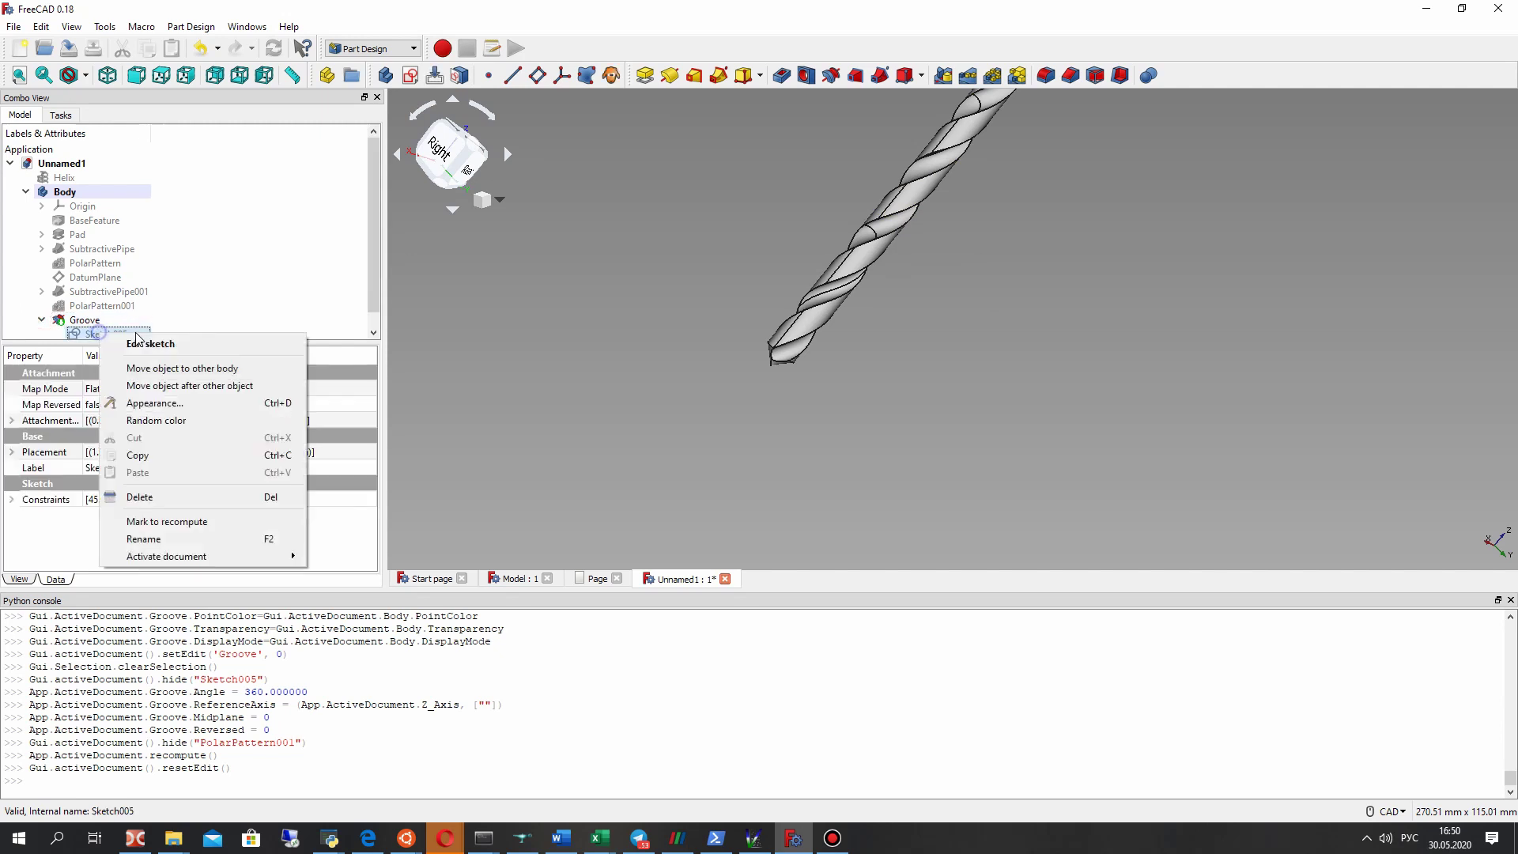
{"action": "left_click", "coordinate": [130, 337]}
{"action": "scroll", "coordinate": [771, 535], "scroll_direction": "up", "scroll_amount": 5}
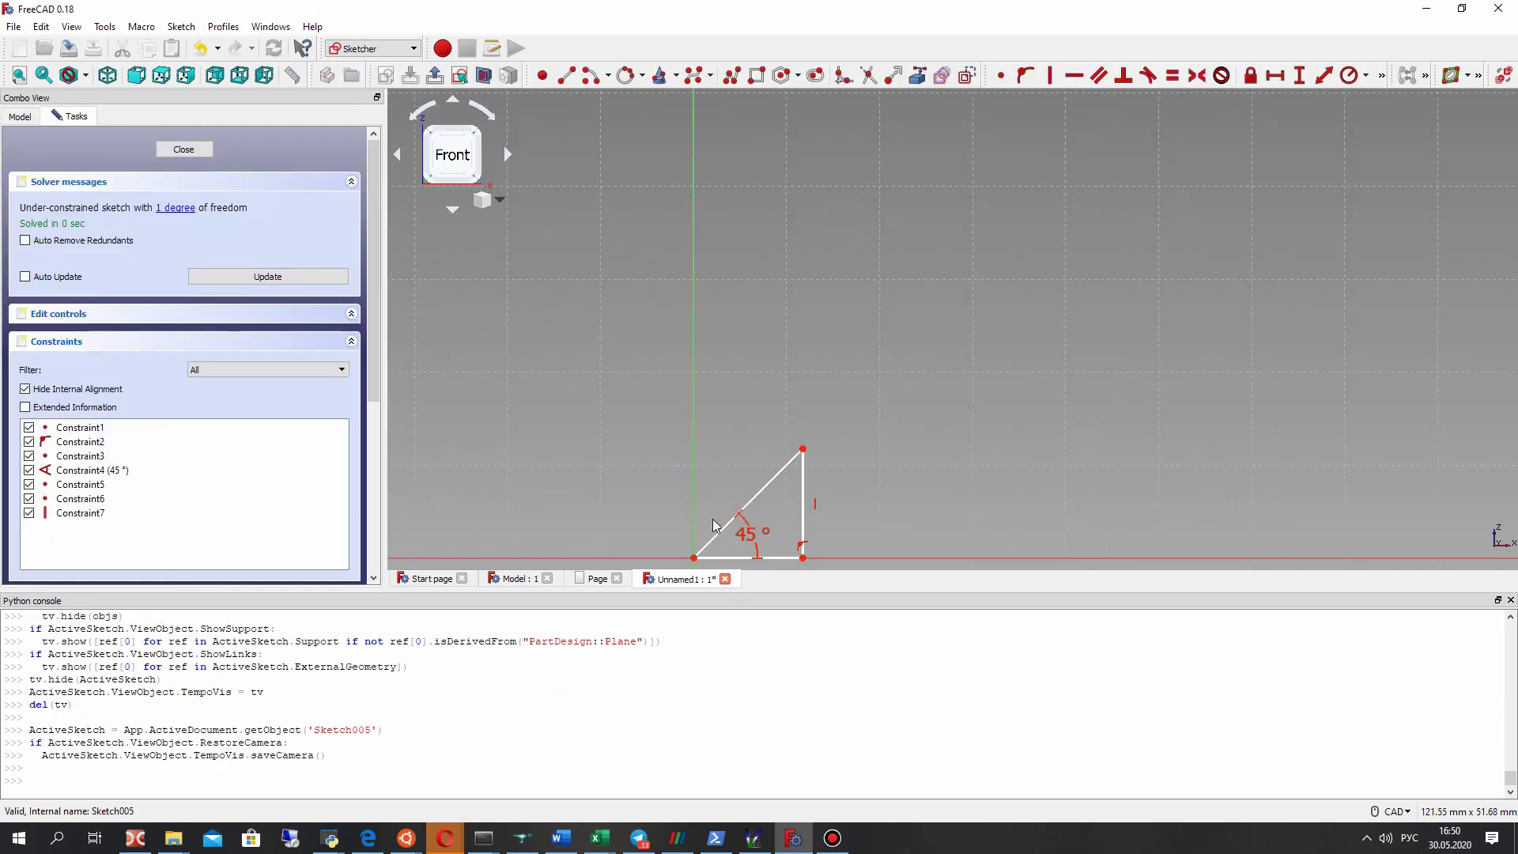
{"action": "double_click", "coordinate": [761, 535]}
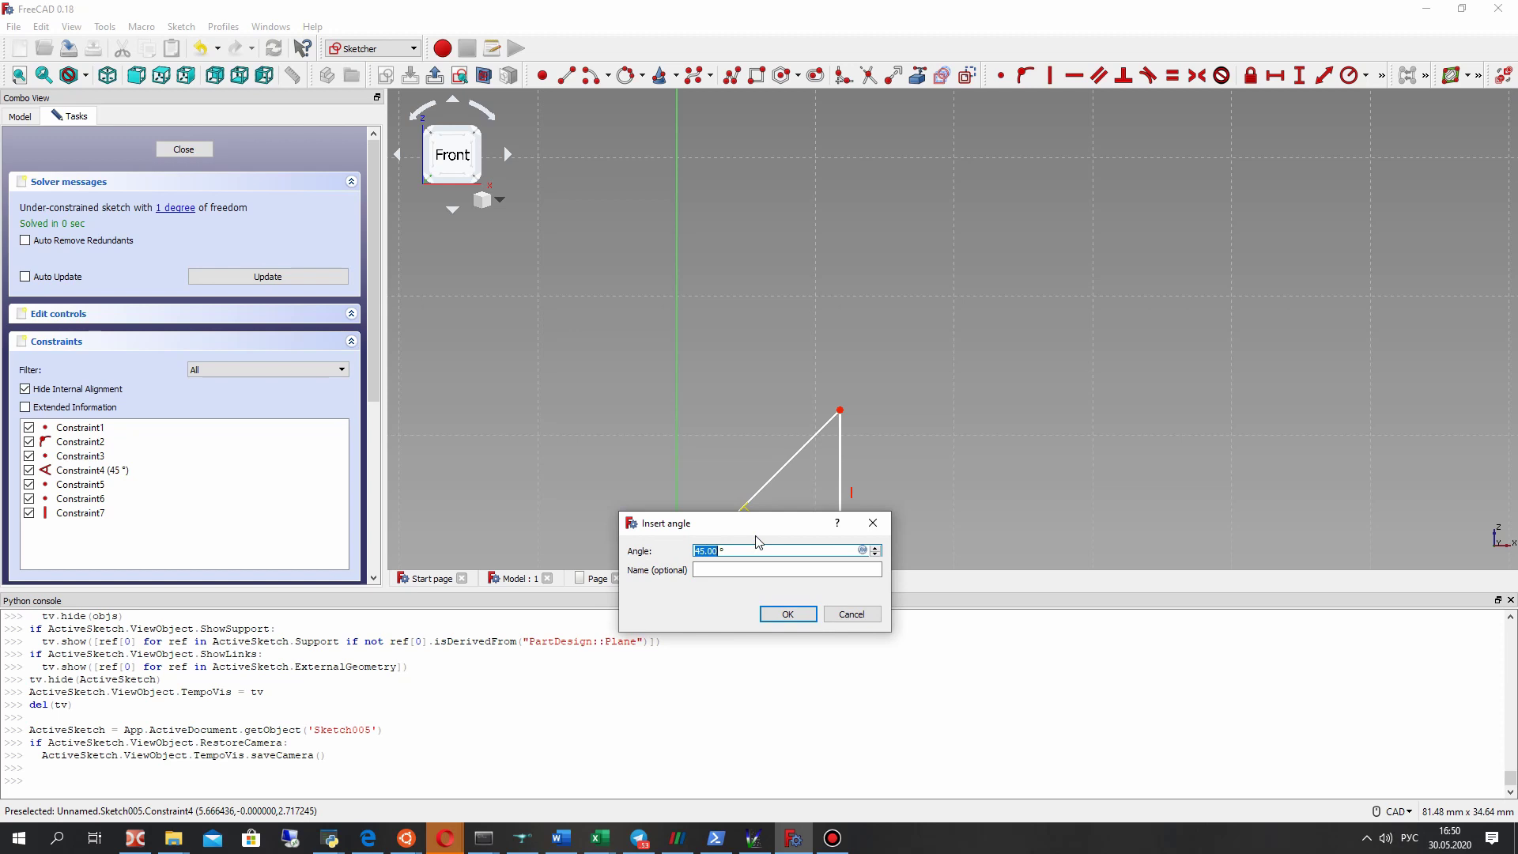
{"action": "type", "text": "30"}
{"action": "key", "text": "Return"}
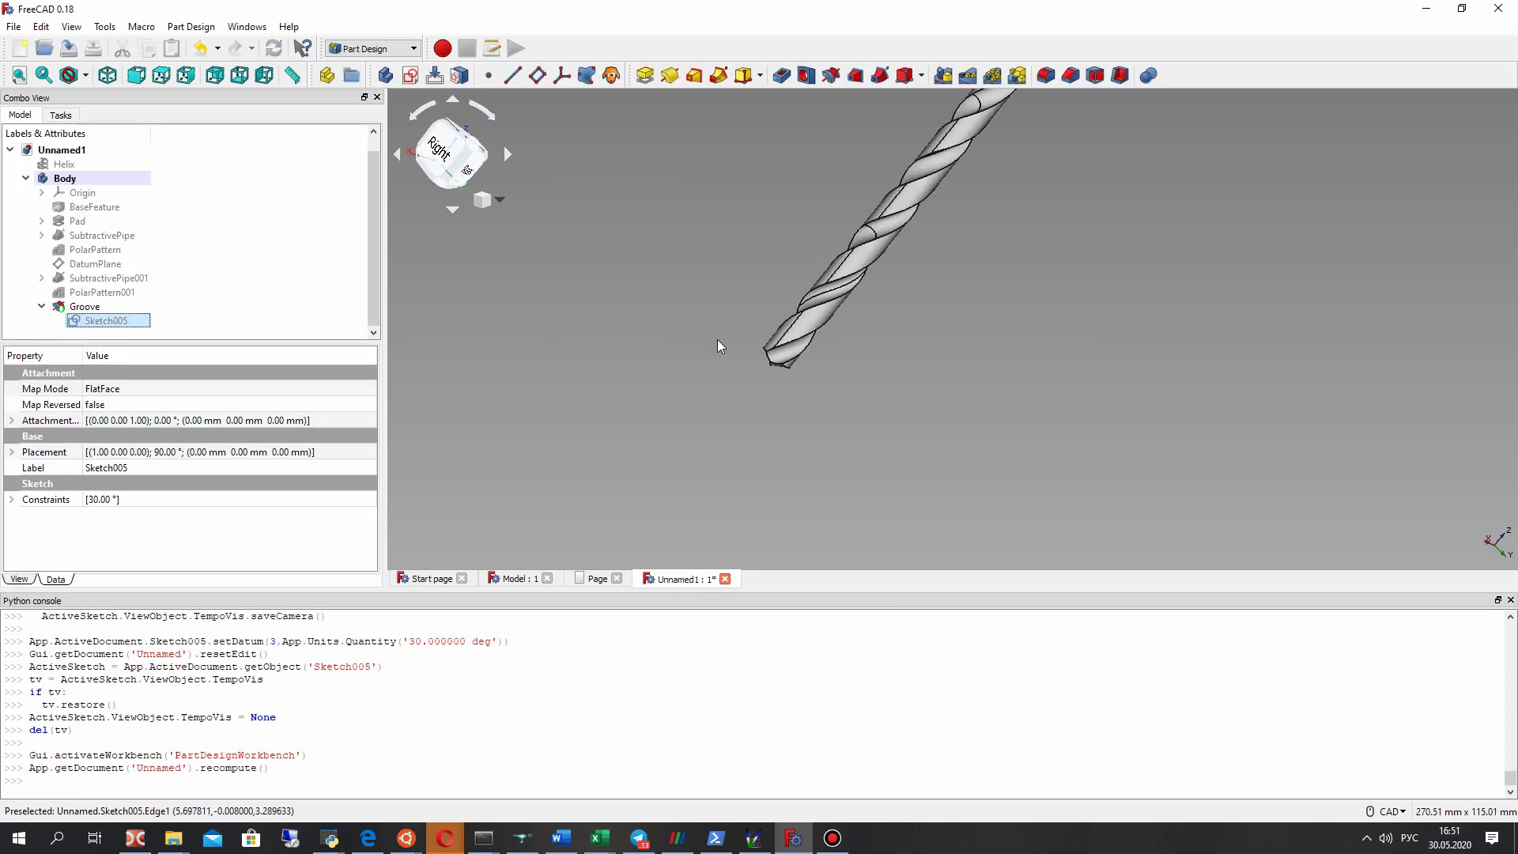
Step: Start a new sketch on the flat end face of the drill's shank
{"action": "scroll", "coordinate": [786, 352], "scroll_direction": "up", "scroll_amount": 6}
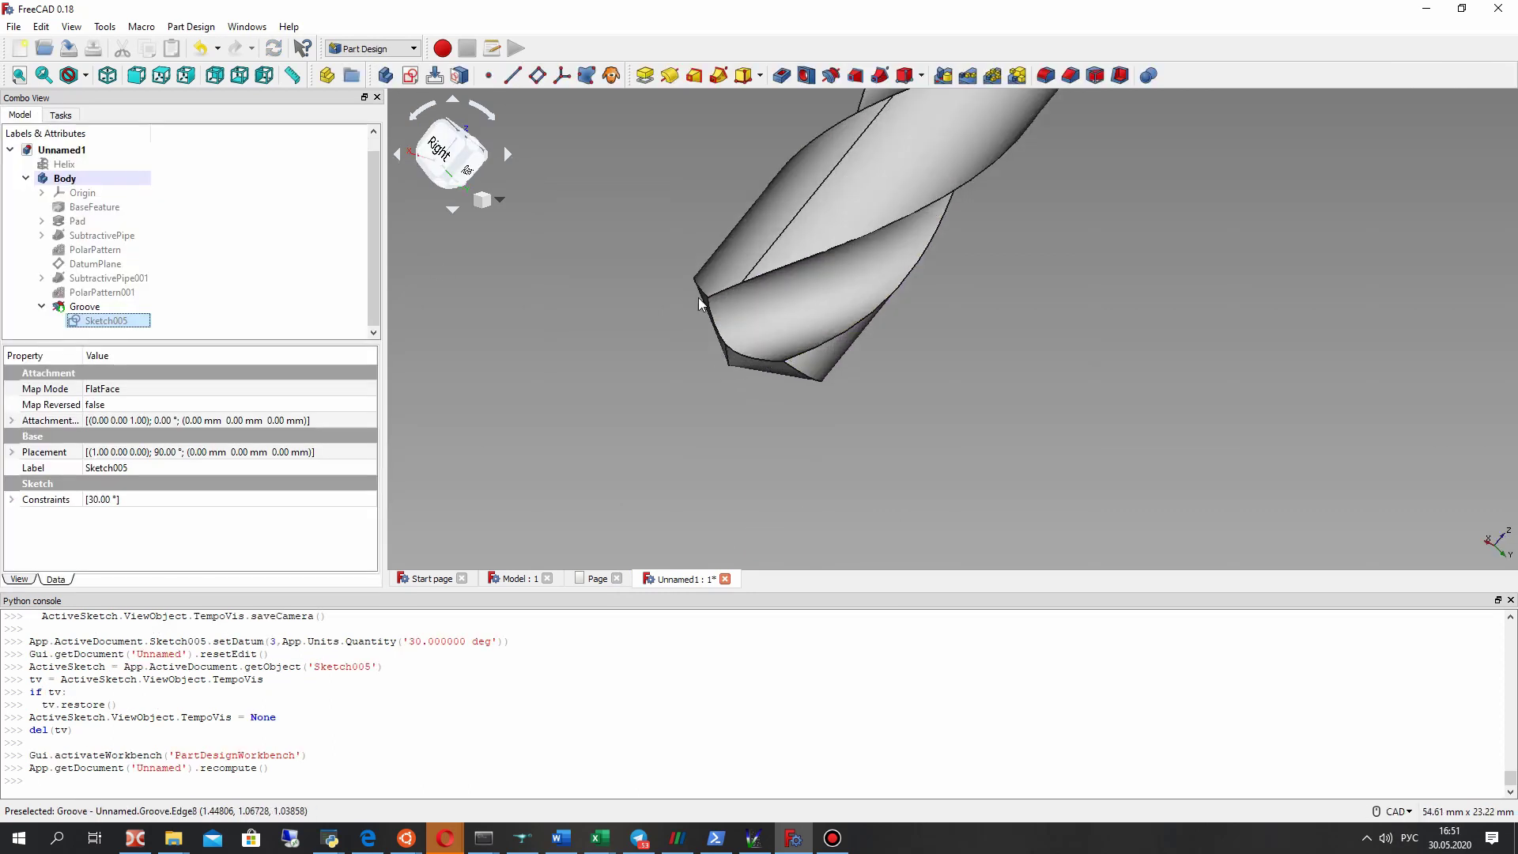
{"action": "scroll", "coordinate": [804, 324], "scroll_direction": "down", "scroll_amount": 8}
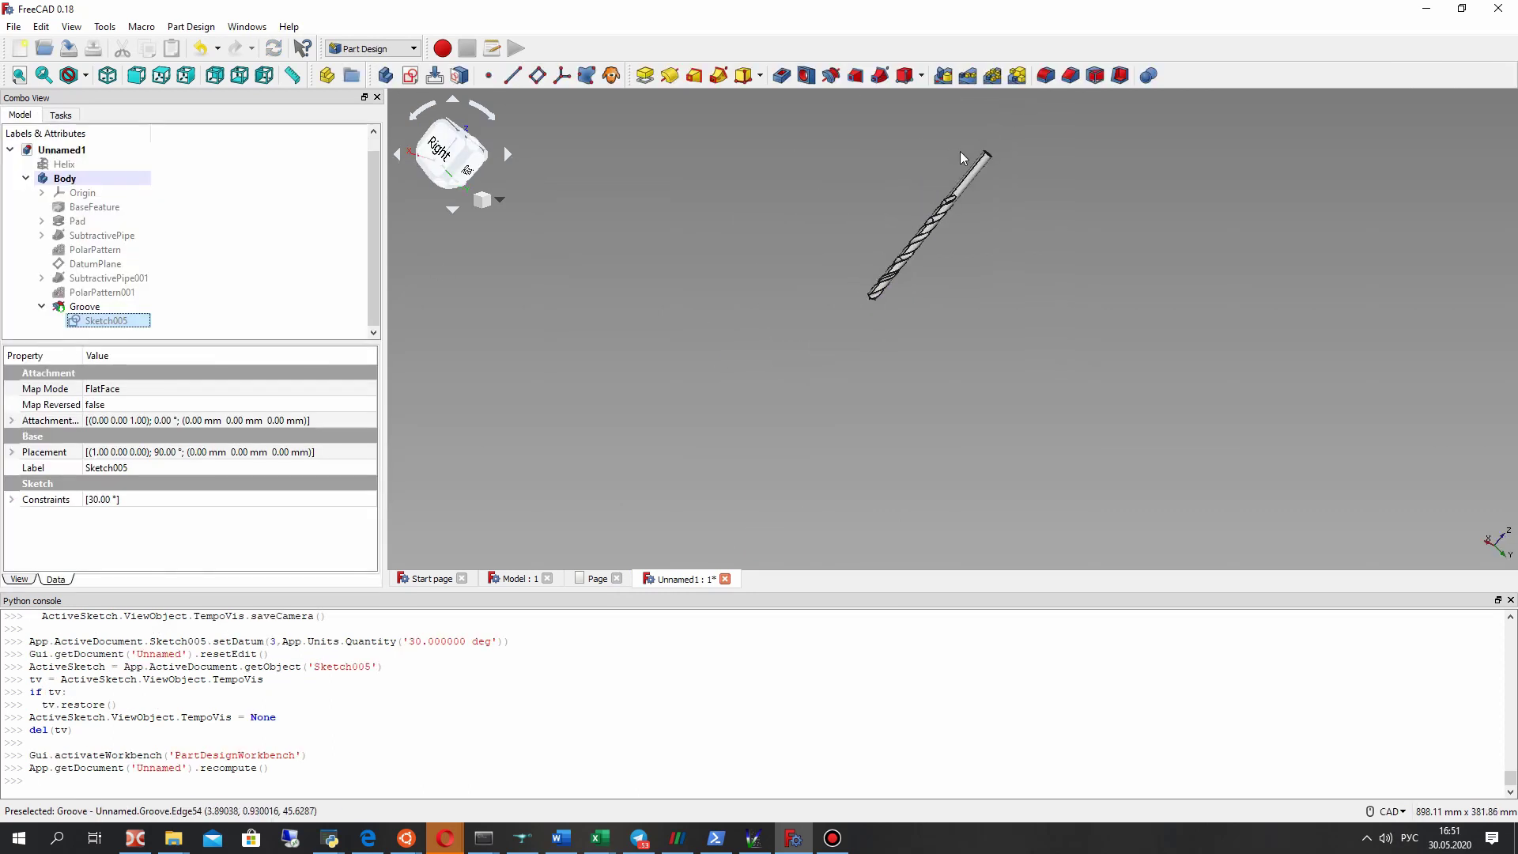
{"action": "scroll", "coordinate": [887, 317], "scroll_direction": "up", "scroll_amount": 3}
{"action": "middle_click_drag", "start_coordinate": [889, 316], "coordinate": [904, 266]}
{"action": "scroll", "coordinate": [903, 264], "scroll_direction": "down", "scroll_amount": 2}
{"action": "middle_click_drag", "start_coordinate": [1027, 373], "coordinate": [1237, 433]}
{"action": "scroll", "coordinate": [1085, 316], "scroll_direction": "up", "scroll_amount": 5}
{"action": "left_click", "coordinate": [1064, 309]}
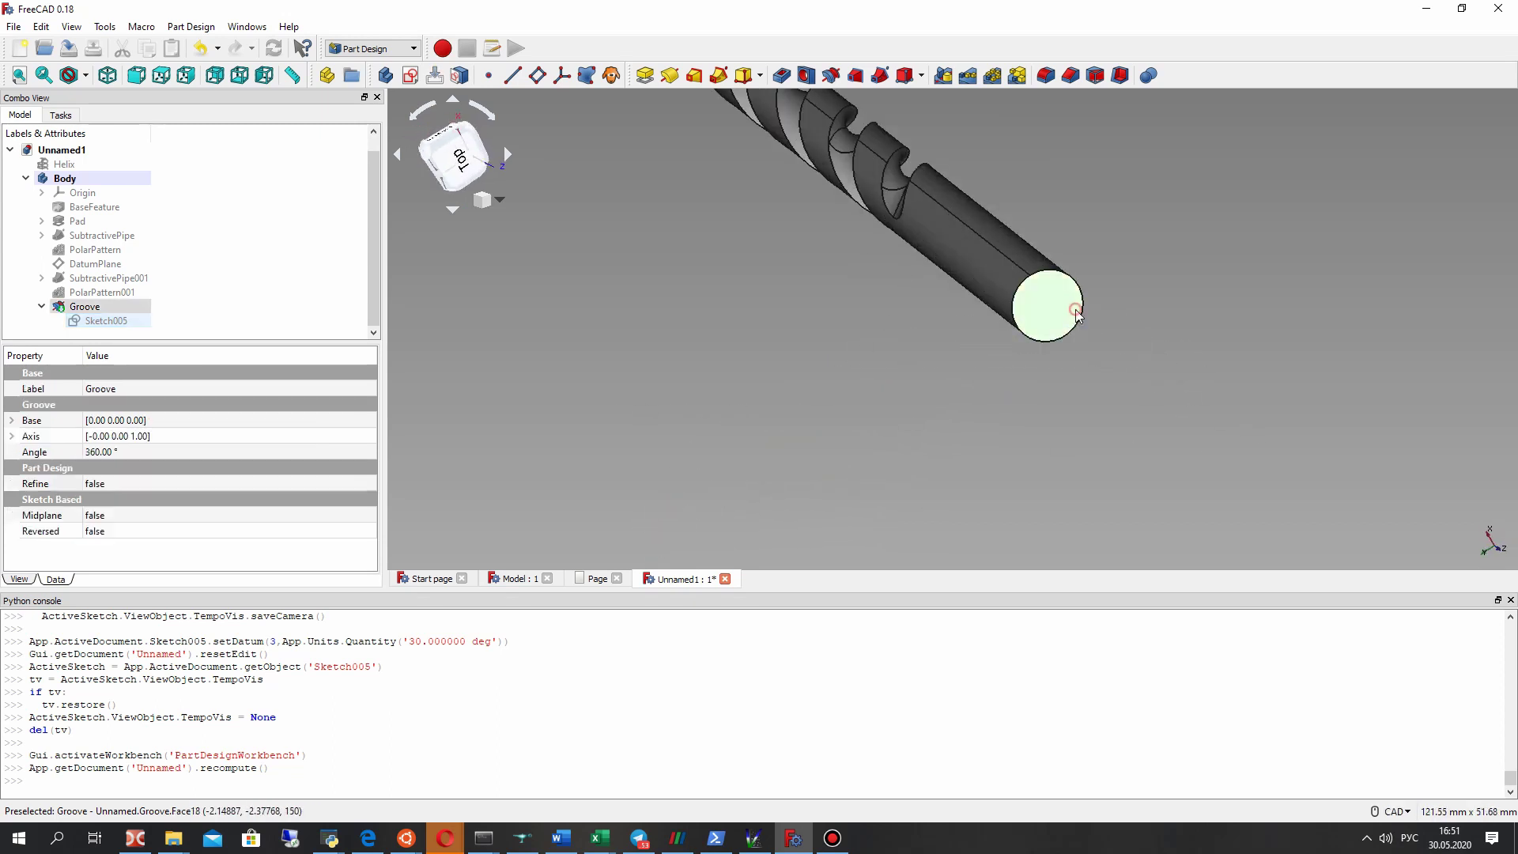
{"action": "left_click", "coordinate": [409, 75]}
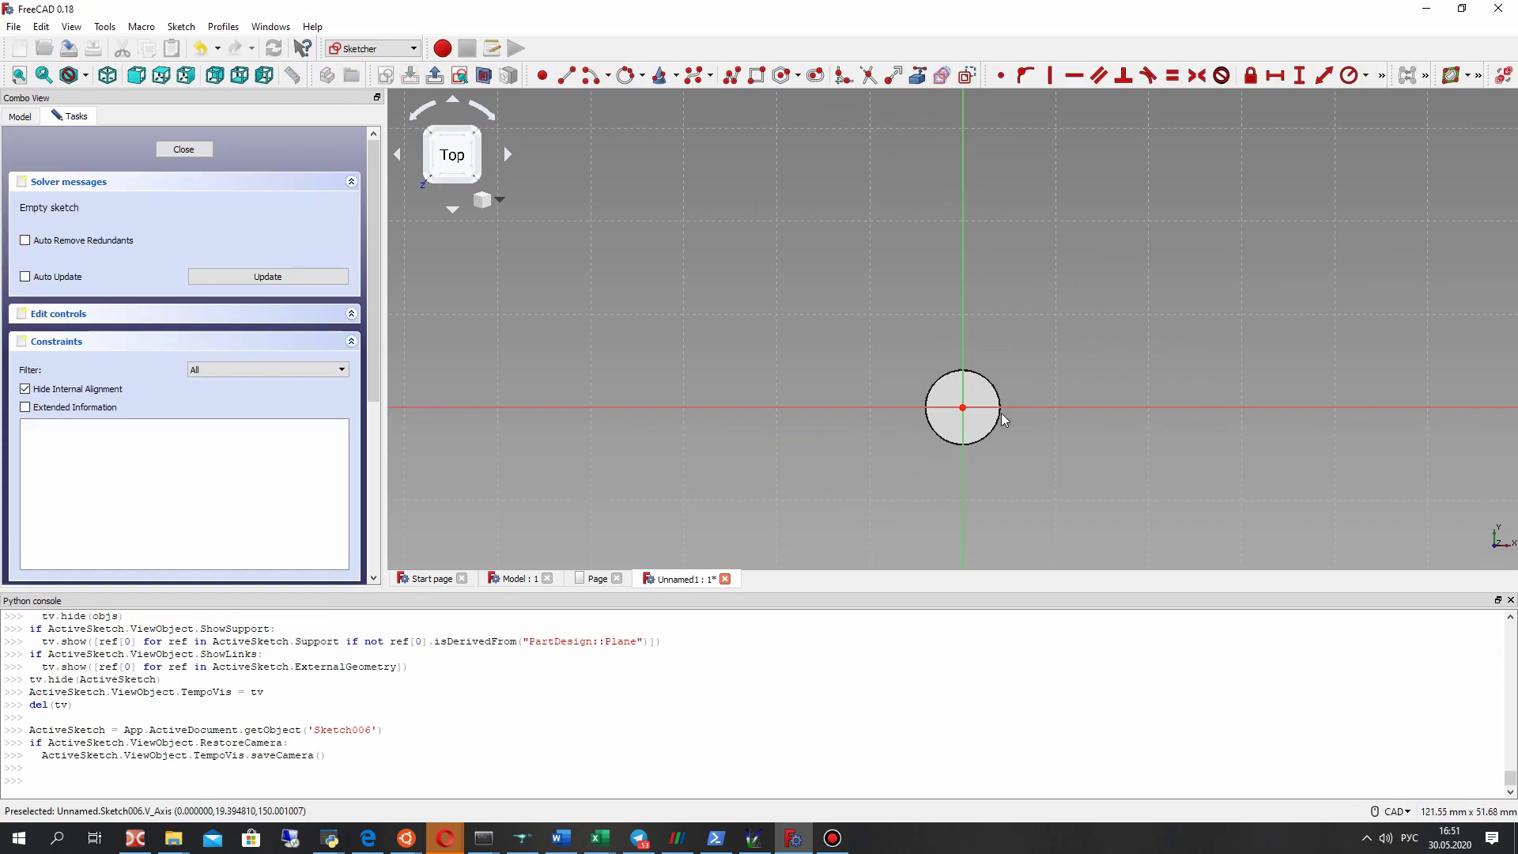
Step: Sketch a rectangle about 9.5 mm wide and 4.8 mm high overlapping the upper part of the shank circle
{"action": "scroll", "coordinate": [971, 391], "scroll_direction": "up", "scroll_amount": 3}
{"action": "left_click", "coordinate": [756, 75]}
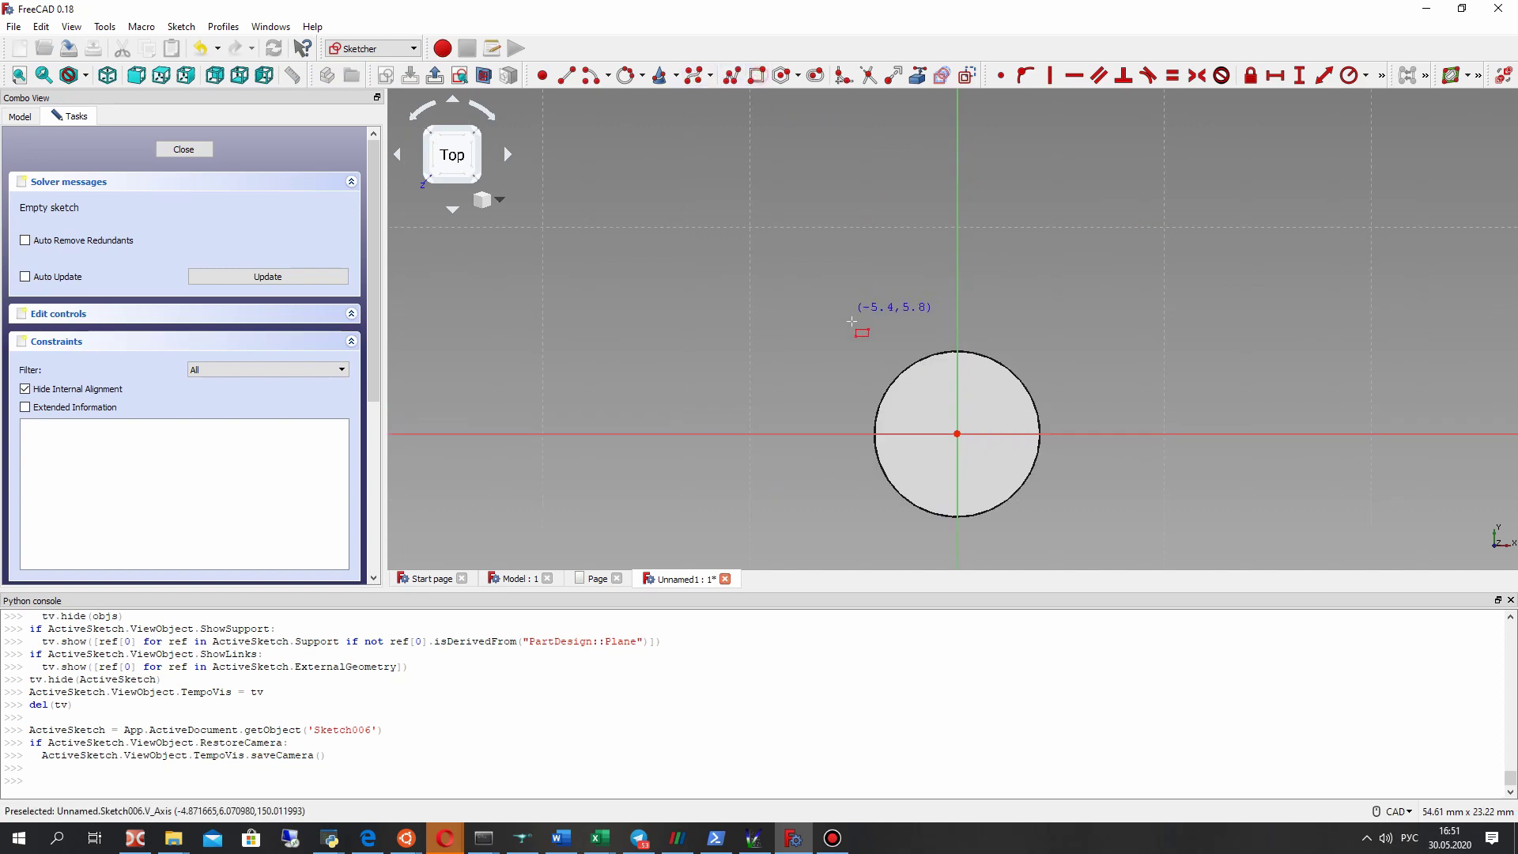
{"action": "left_click", "coordinate": [861, 282]}
{"action": "left_click", "coordinate": [1057, 381]}
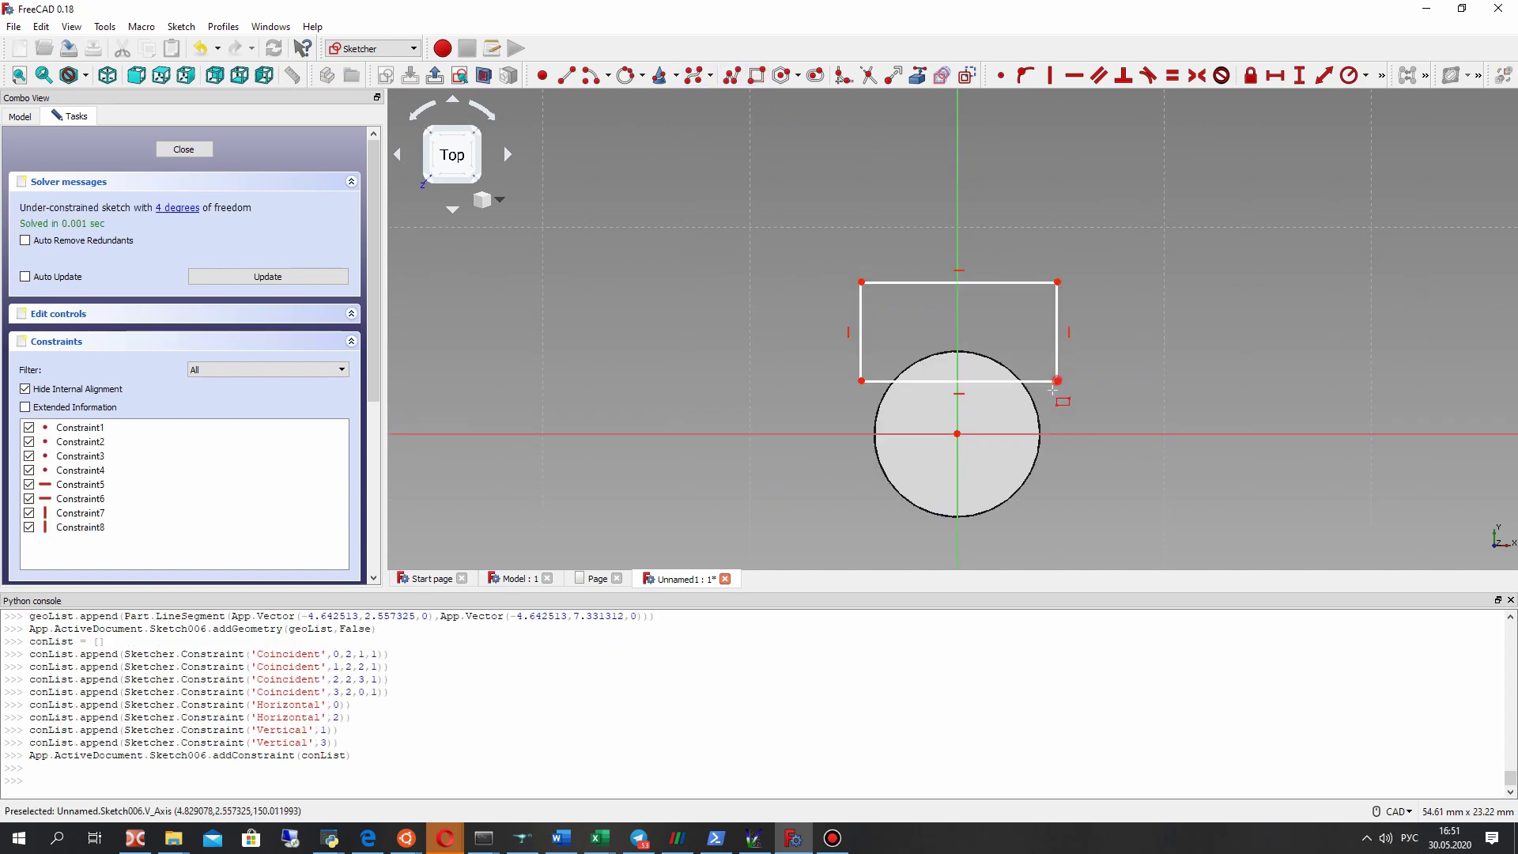
Step: Try to constrain the vertical distance between the rectangle's lower edge and the sketch origin
{"action": "left_click", "coordinate": [922, 383]}
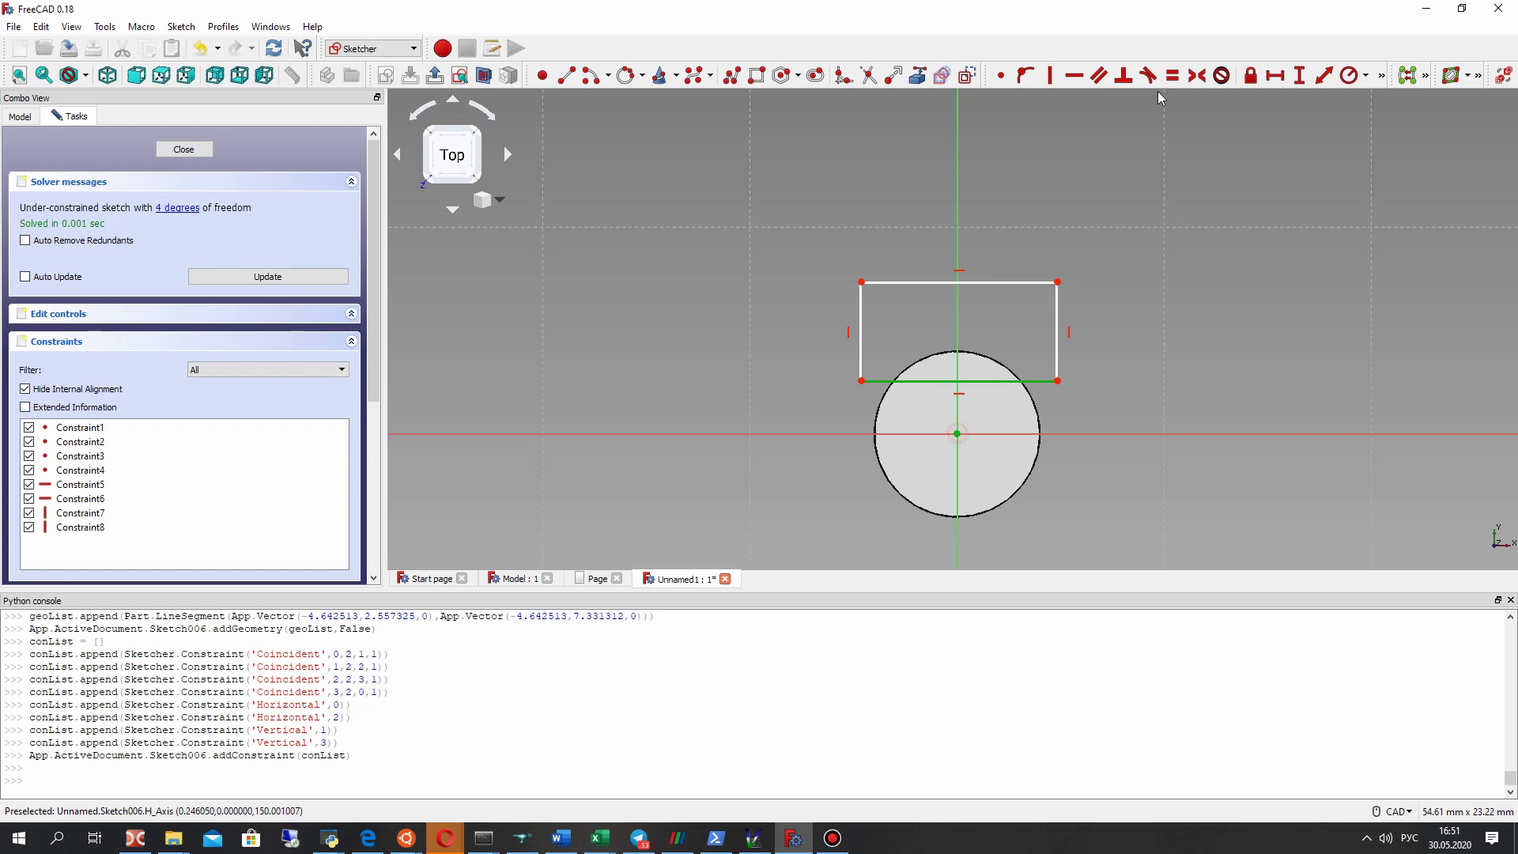
{"action": "left_click", "coordinate": [1299, 75]}
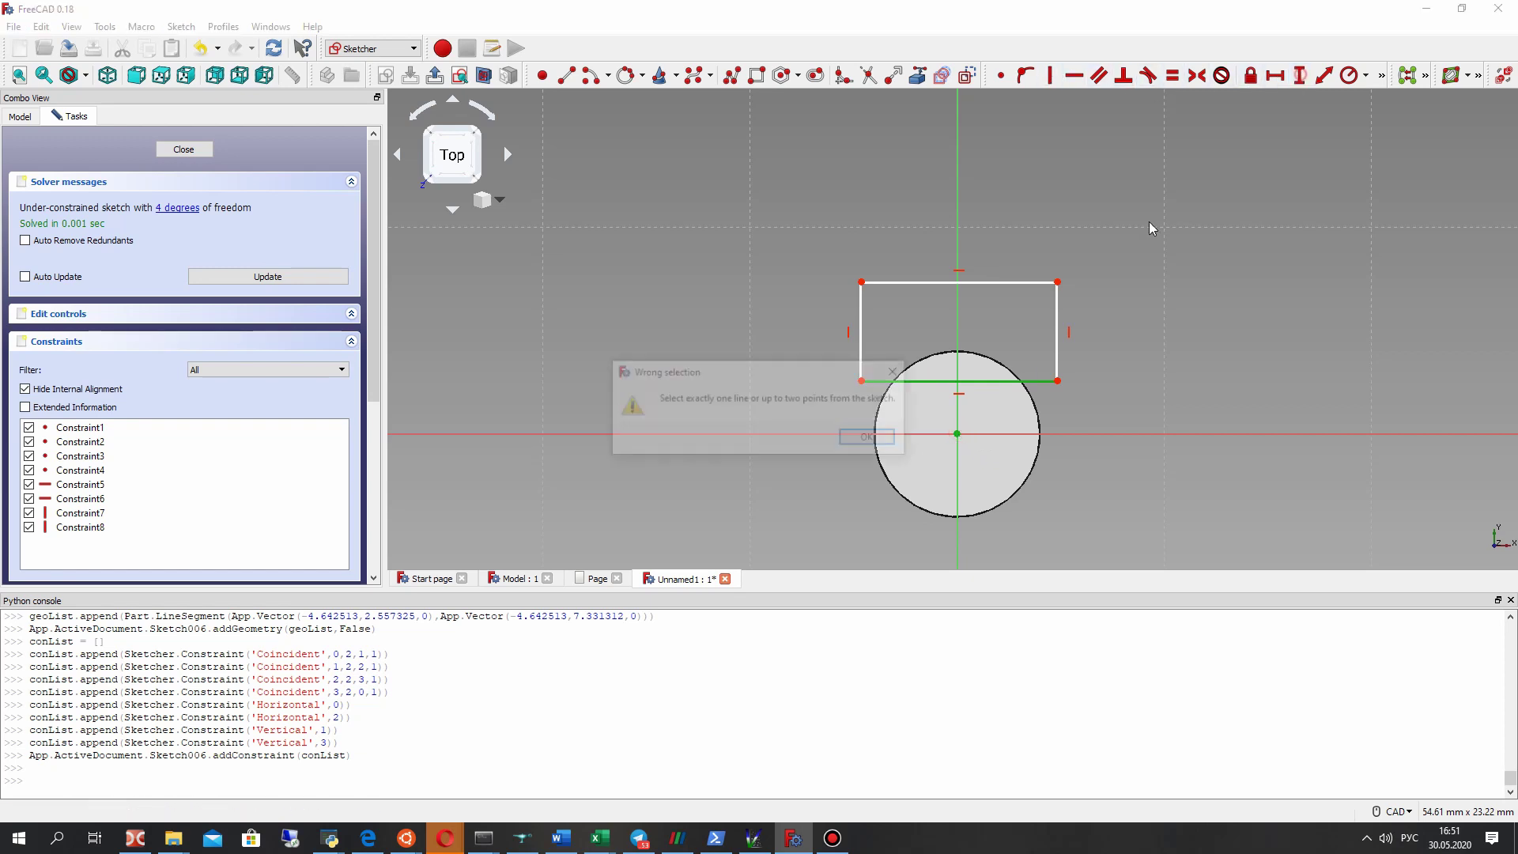
{"action": "left_click", "coordinate": [870, 438]}
Step: Constrain the rectangle's lower corner to a vertical distance of 3 mm from the origin and close the sketch
{"action": "left_click", "coordinate": [1058, 380]}
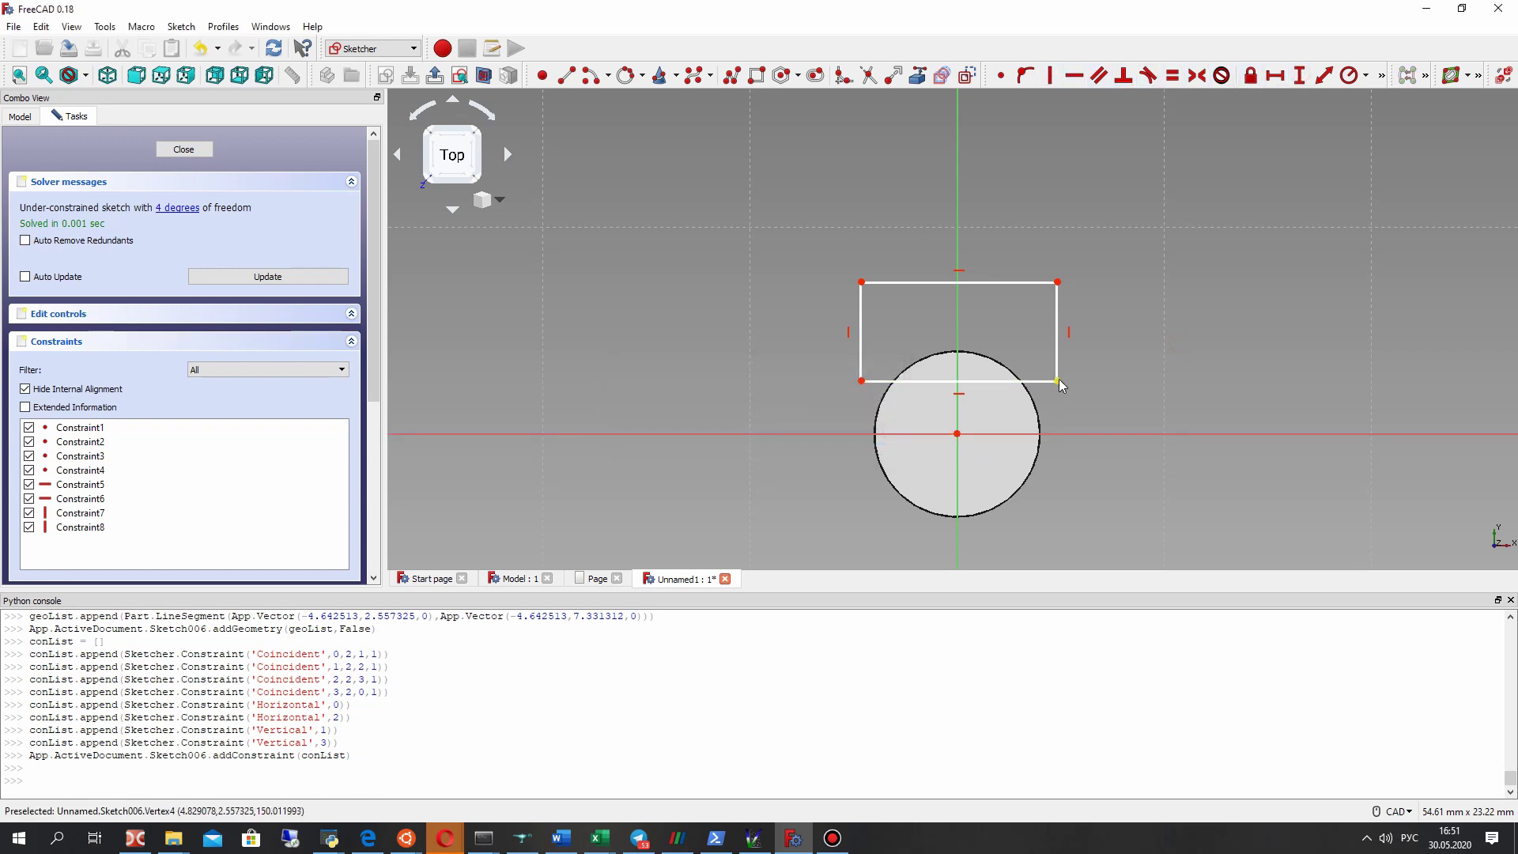
{"action": "left_click", "coordinate": [956, 434]}
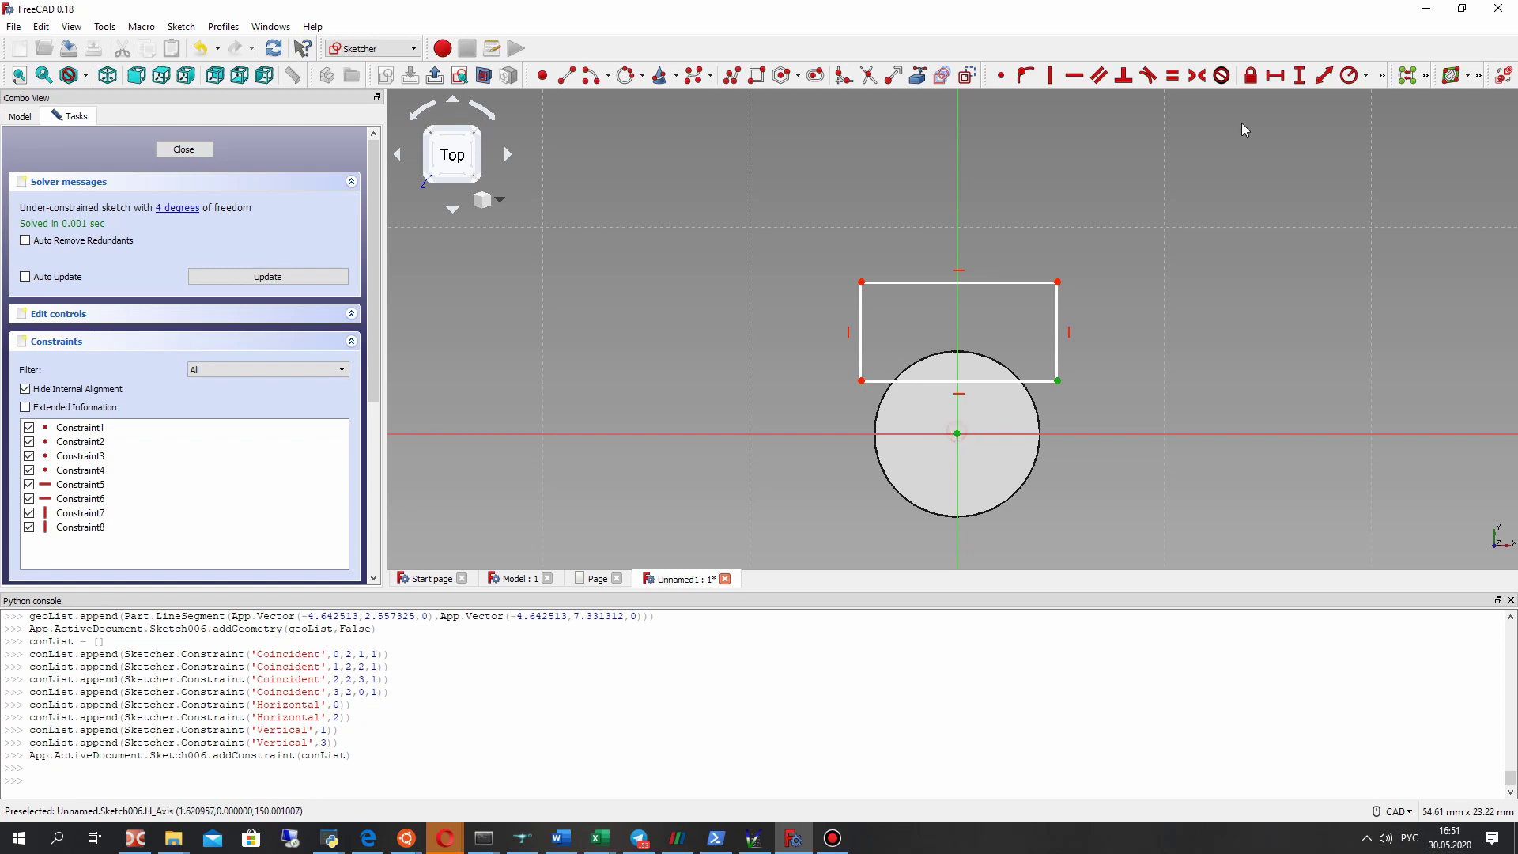
{"action": "left_click", "coordinate": [1299, 75]}
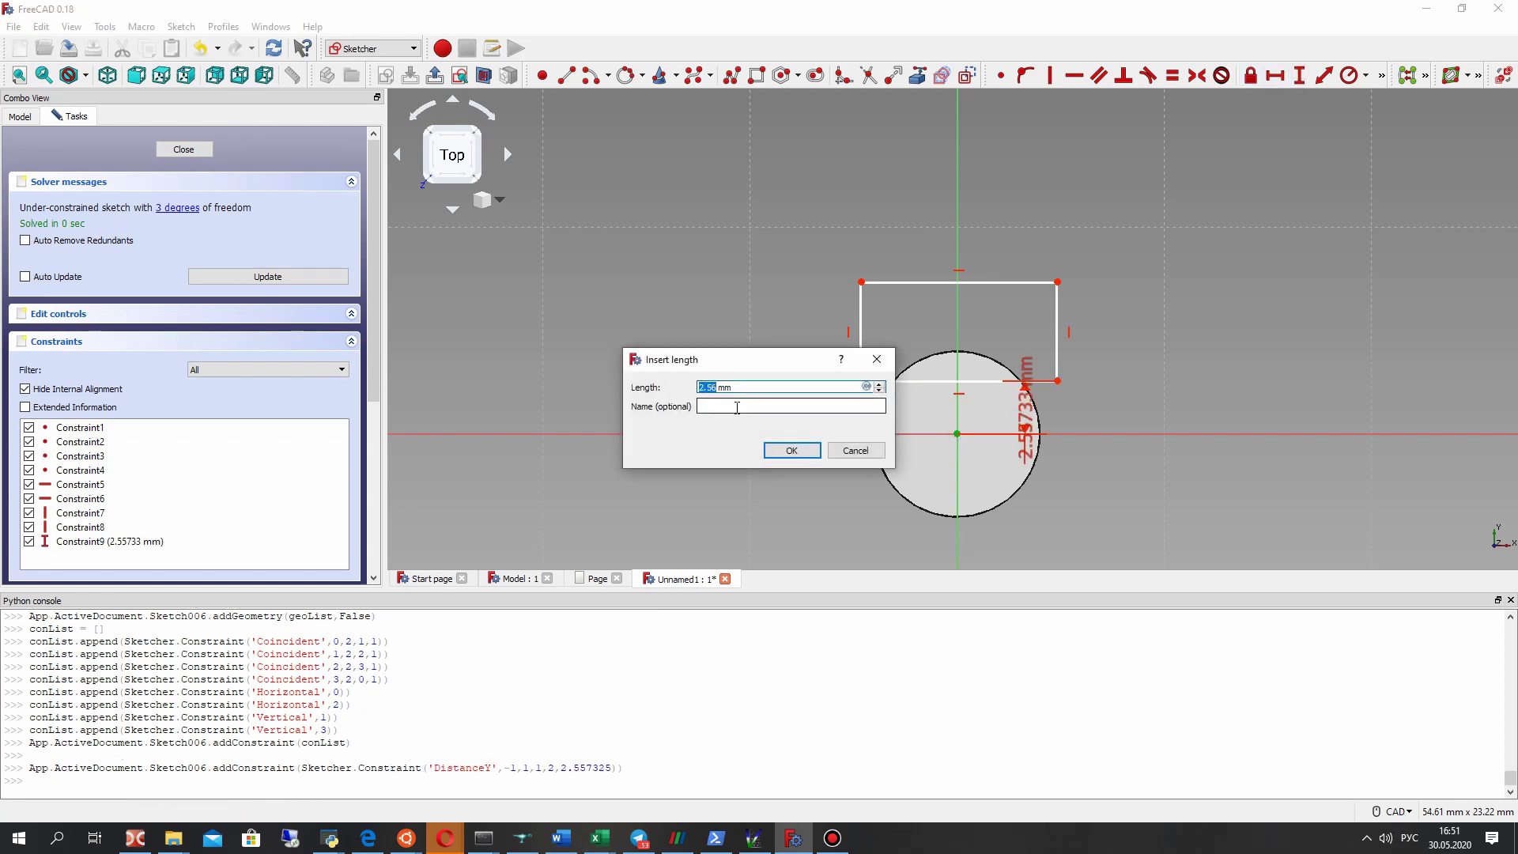
{"action": "key", "text": "Return"}
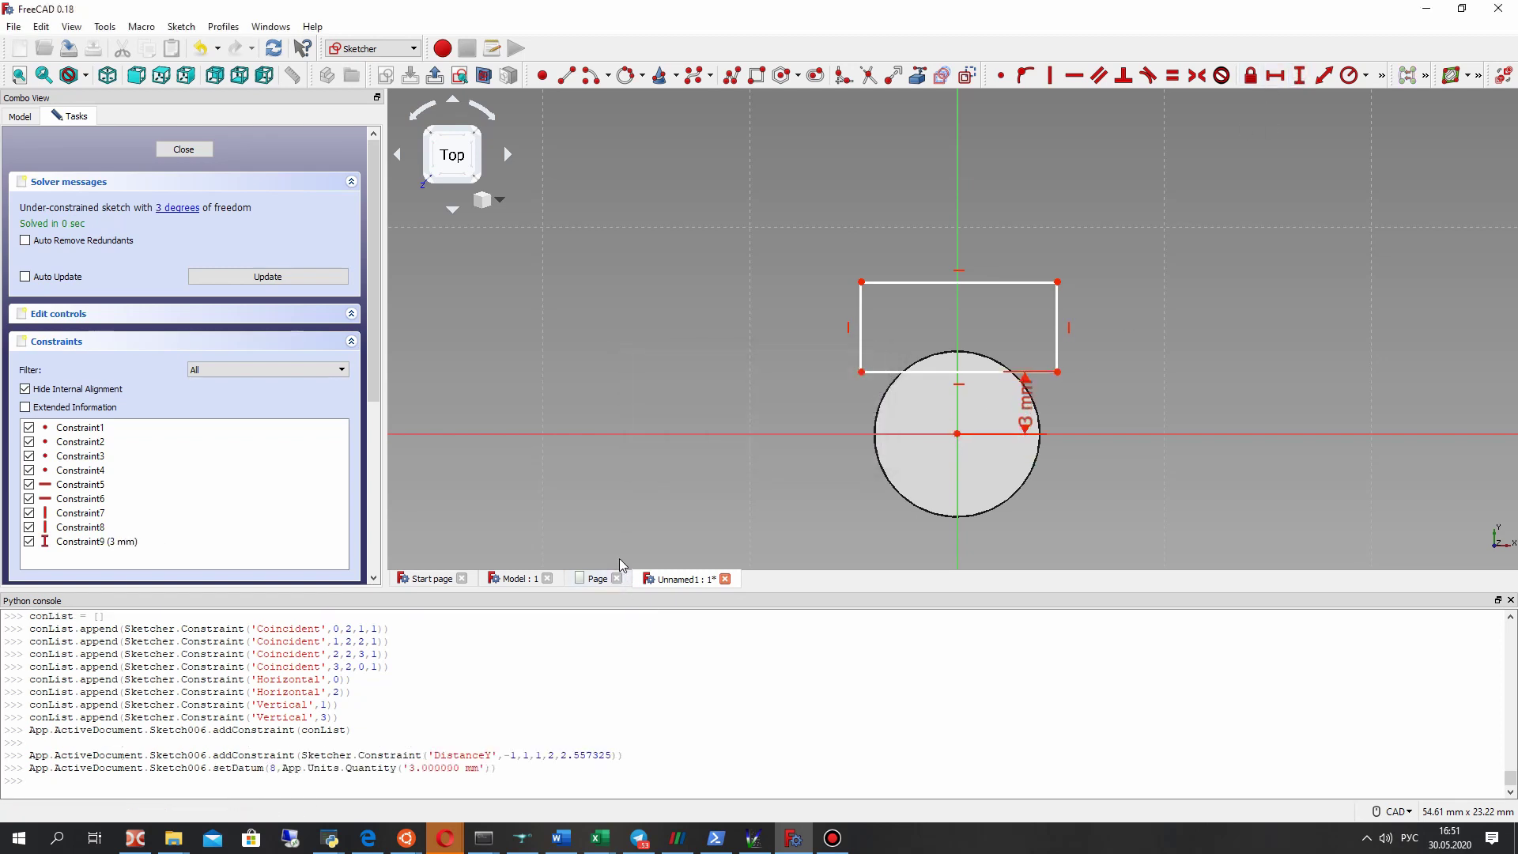
{"action": "left_click_drag", "start_coordinate": [1164, 406], "coordinate": [1149, 315]}
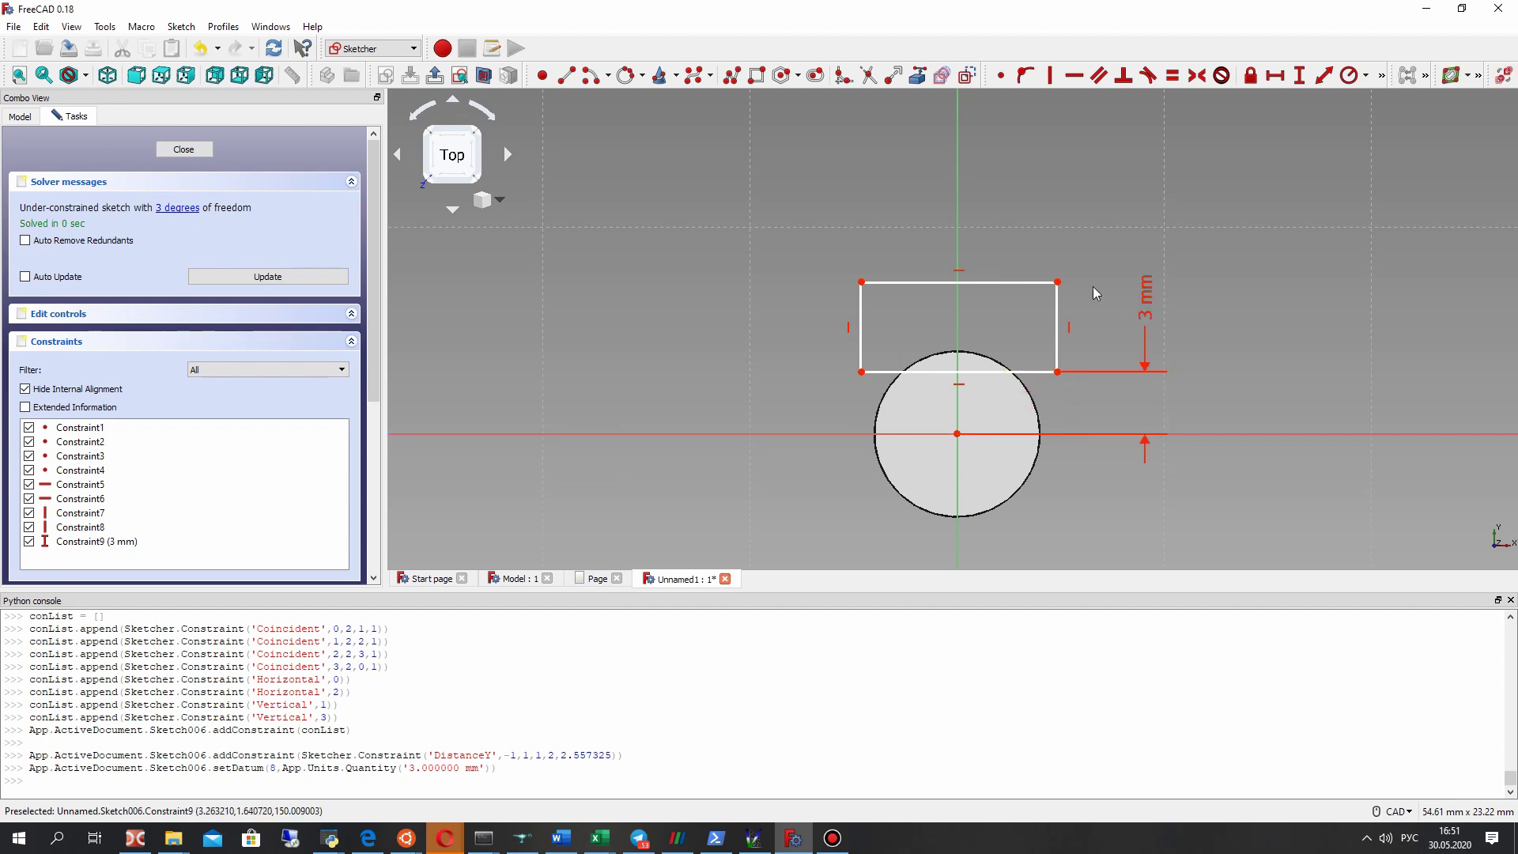
{"action": "mouse_move", "coordinate": [861, 283]}
{"action": "left_mouse_down"}
{"action": "mouse_move", "coordinate": [844, 291]}
{"action": "mouse_move", "coordinate": [861, 284]}
{"action": "left_mouse_up"}
{"action": "mouse_move", "coordinate": [884, 425]}
{"action": "middle_mouse_down"}
{"action": "mouse_move", "coordinate": [893, 320]}
{"action": "mouse_move", "coordinate": [793, 253]}
{"action": "middle_mouse_up"}
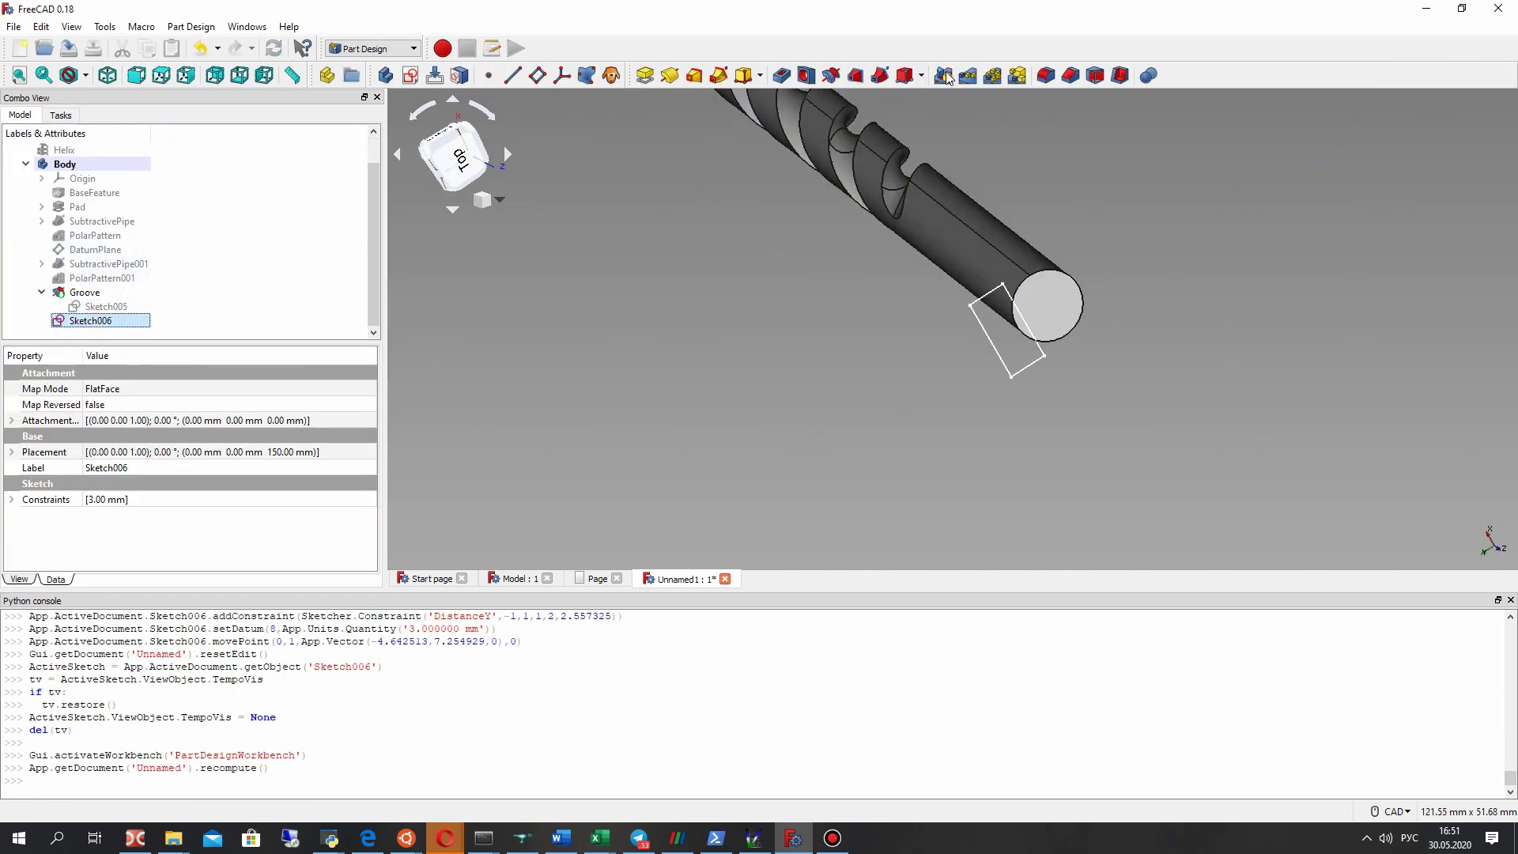
Step: Pocket the rectangle 20 mm deep along the shank, checking the flat's length on the Exercise 4 drawing page
{"action": "left_click", "coordinate": [781, 75]}
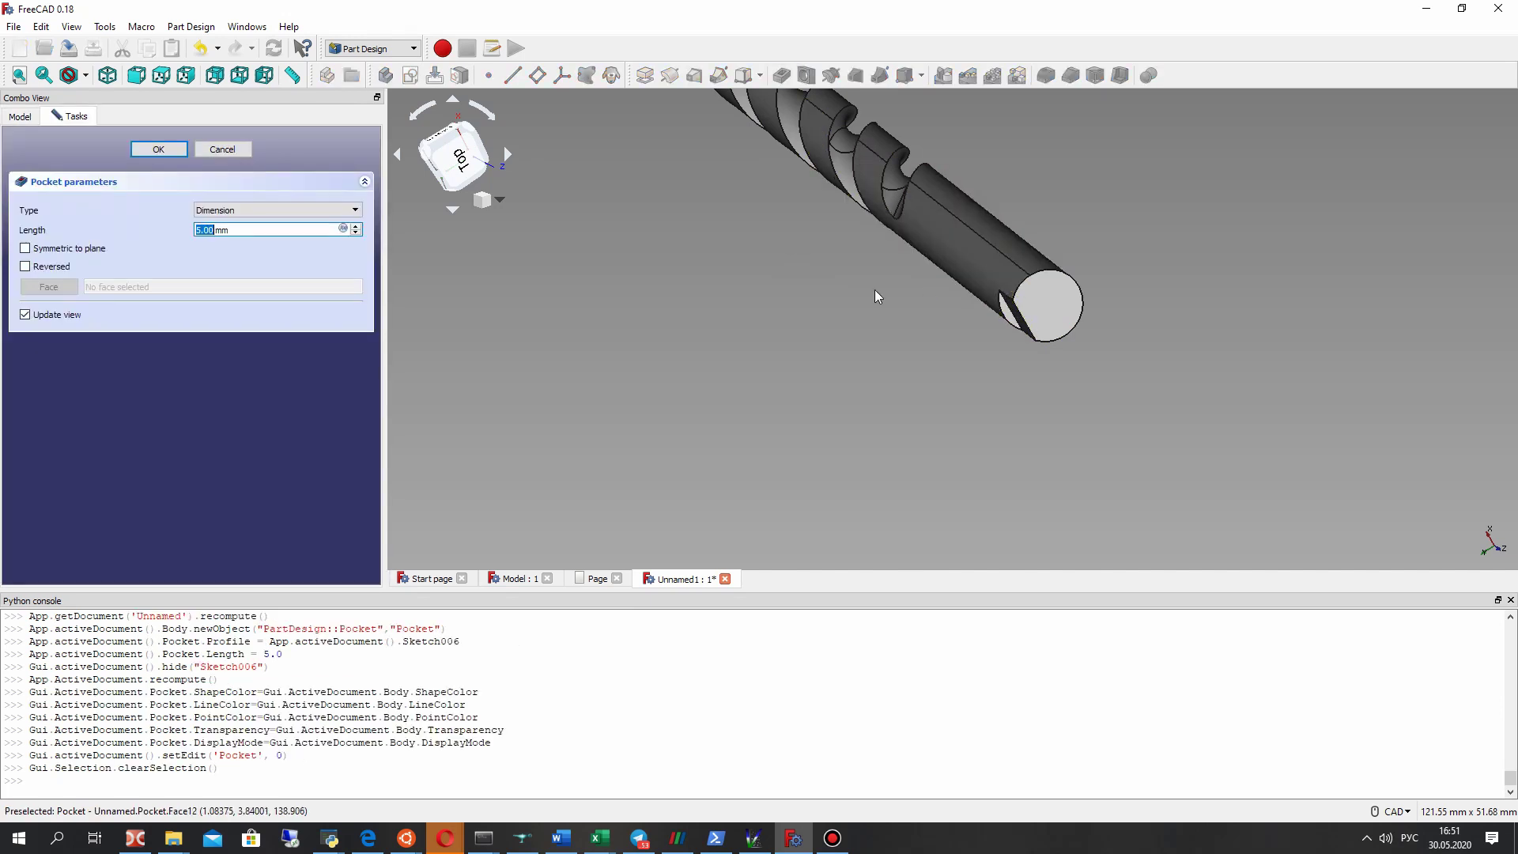
{"action": "left_click", "coordinate": [597, 578]}
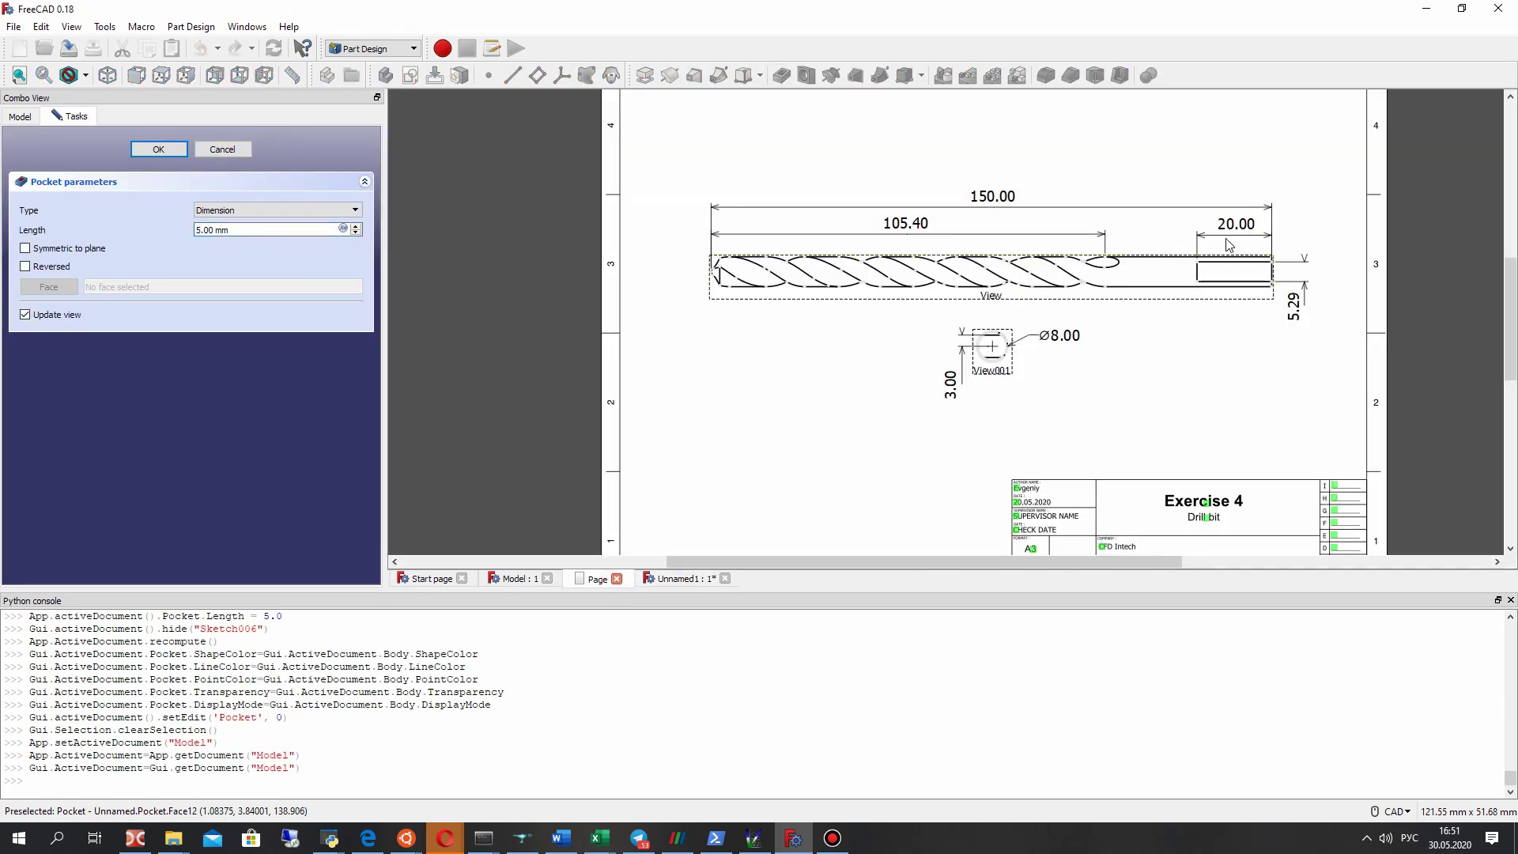
{"action": "left_click", "coordinate": [680, 578]}
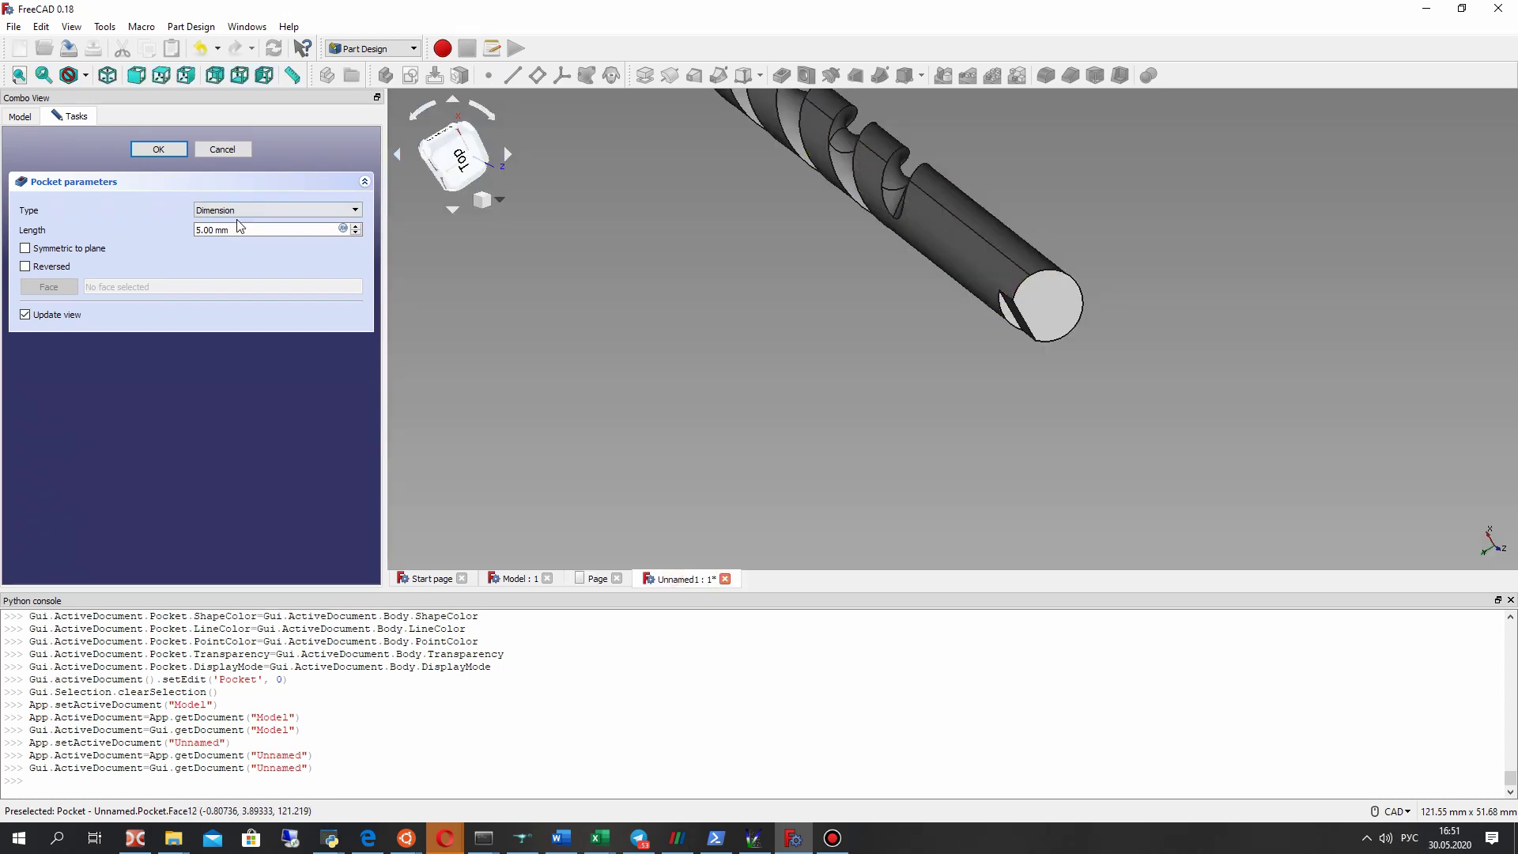
{"action": "type", "text": "20"}
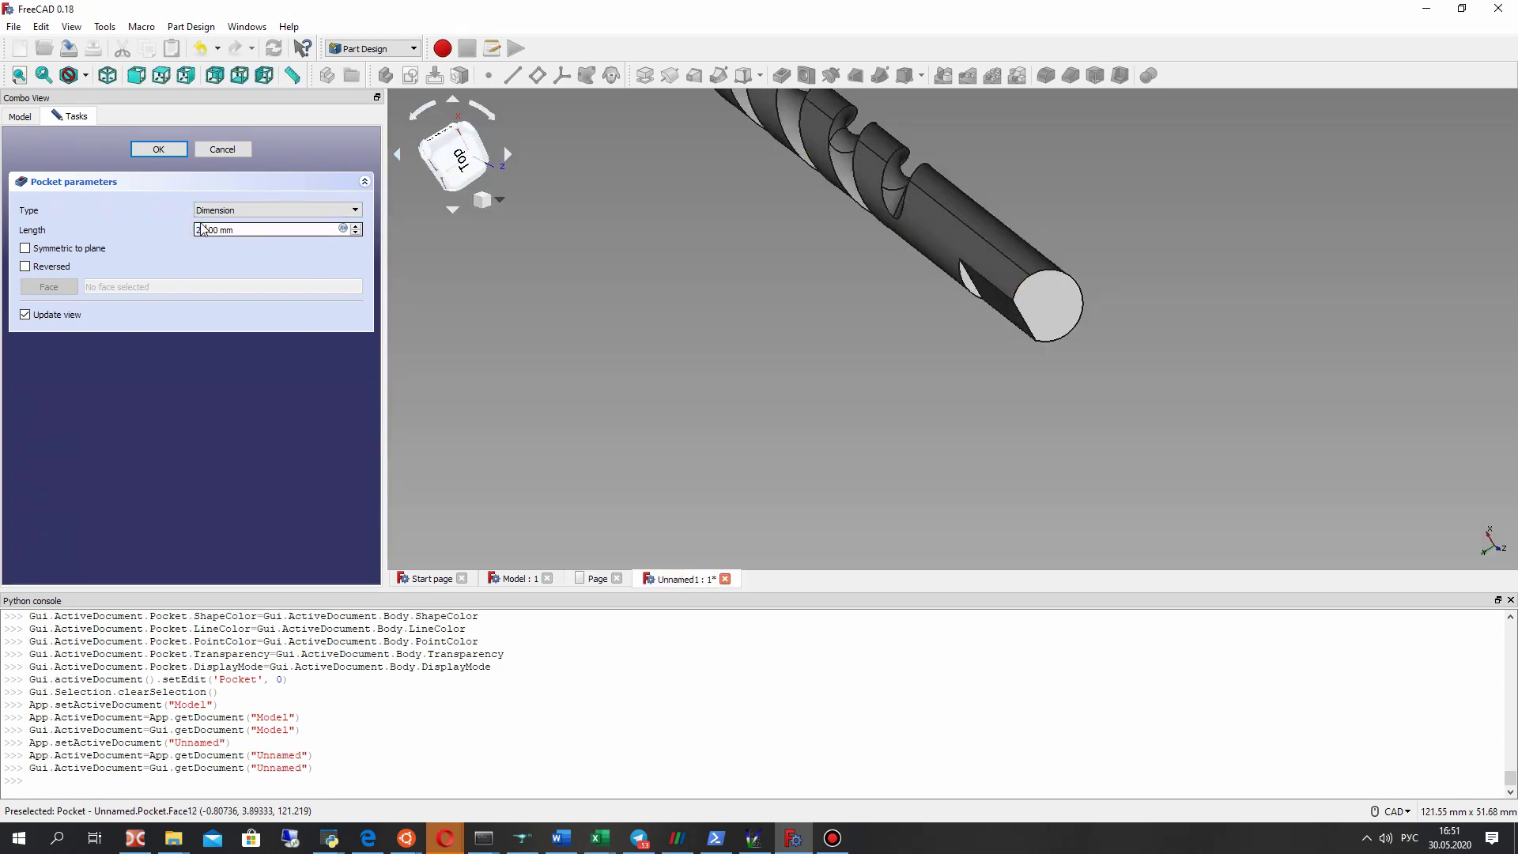
Step: Create a polar pattern of the shank pocket with 2 occurrences over 360° to cut the opposite flat
{"action": "scroll", "coordinate": [992, 271], "scroll_direction": "down", "scroll_amount": 4}
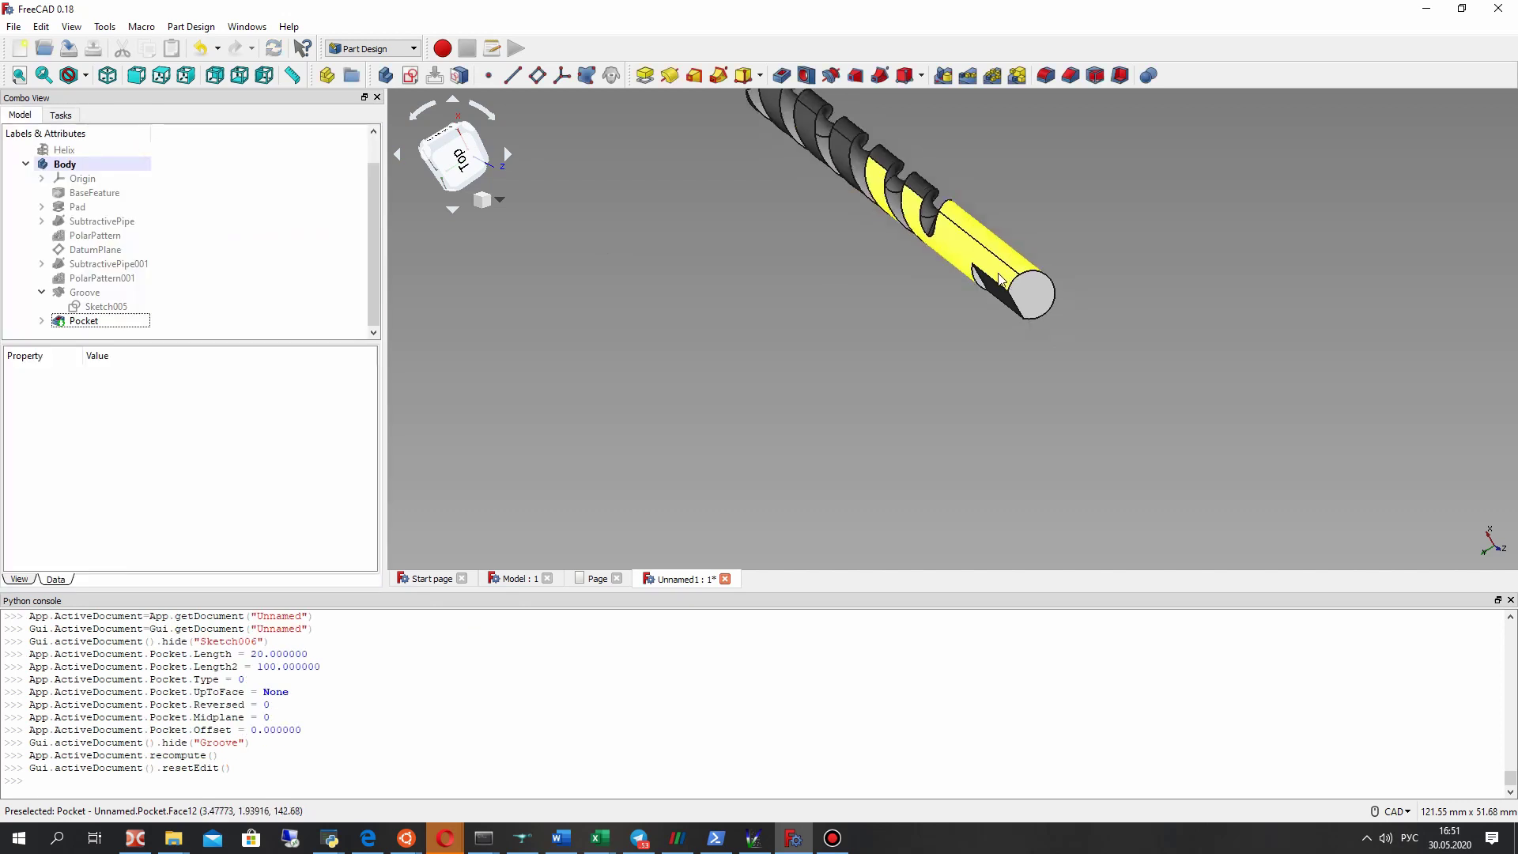
{"action": "scroll", "coordinate": [980, 210], "scroll_direction": "up", "scroll_amount": 2}
{"action": "middle_click_drag", "start_coordinate": [907, 296], "coordinate": [1003, 336]}
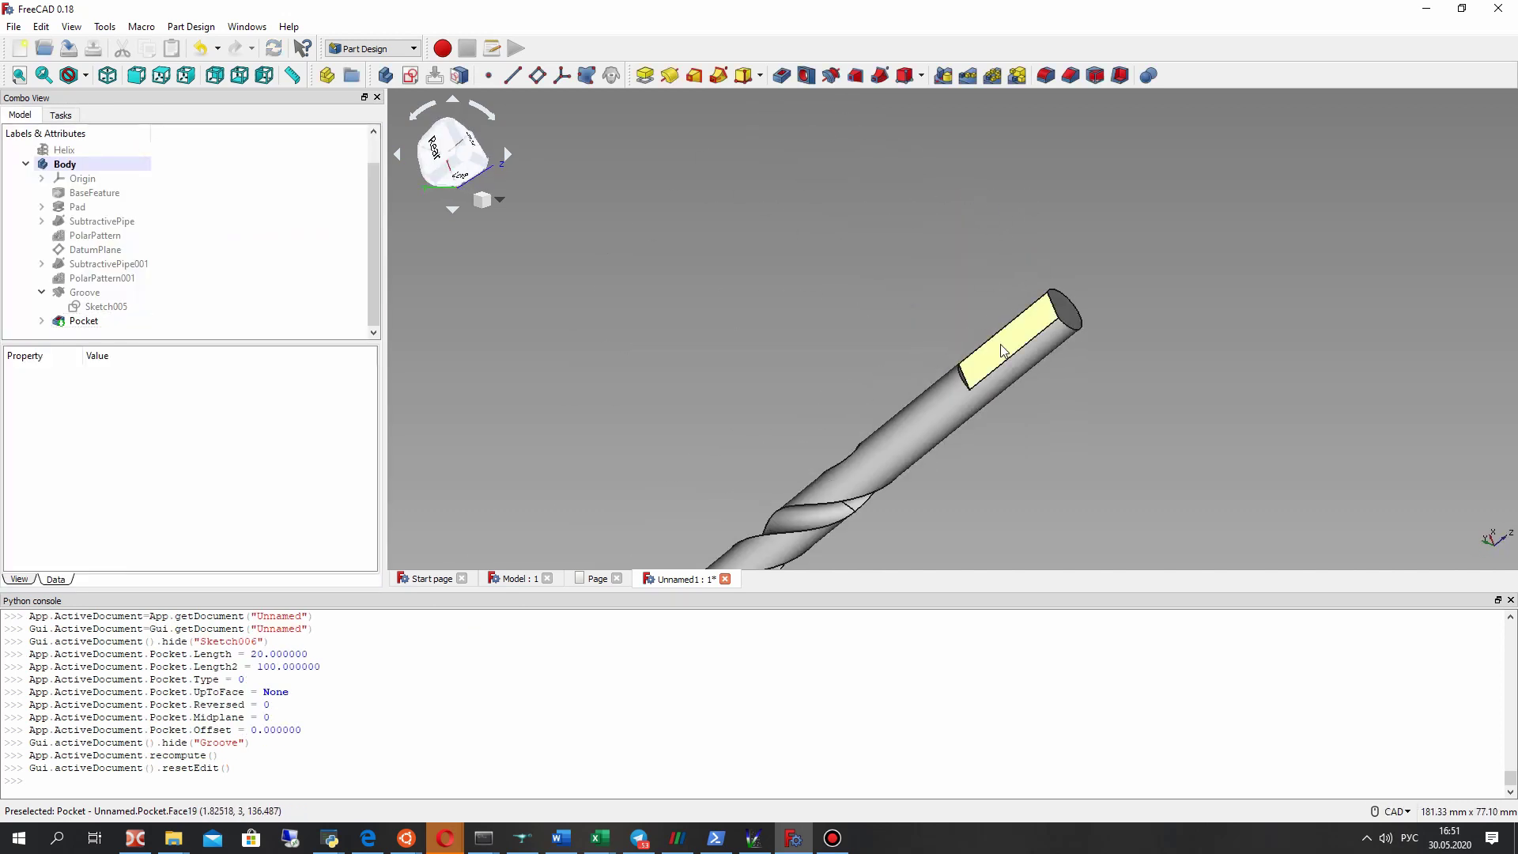
{"action": "left_click", "coordinate": [95, 320]}
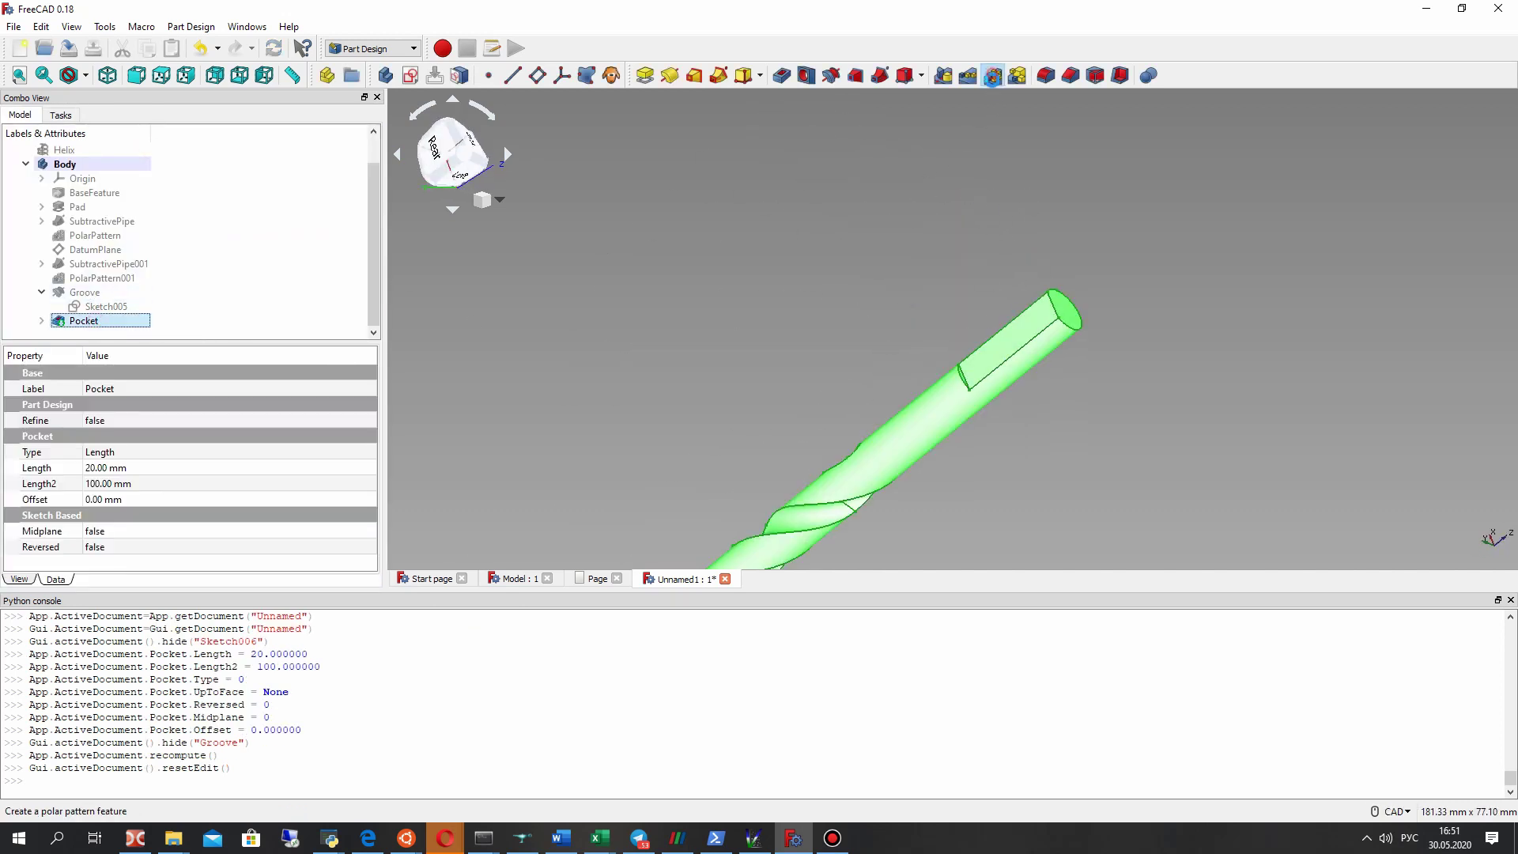
{"action": "middle_click_drag", "start_coordinate": [728, 308], "coordinate": [566, 349]}
{"action": "left_click", "coordinate": [221, 476]}
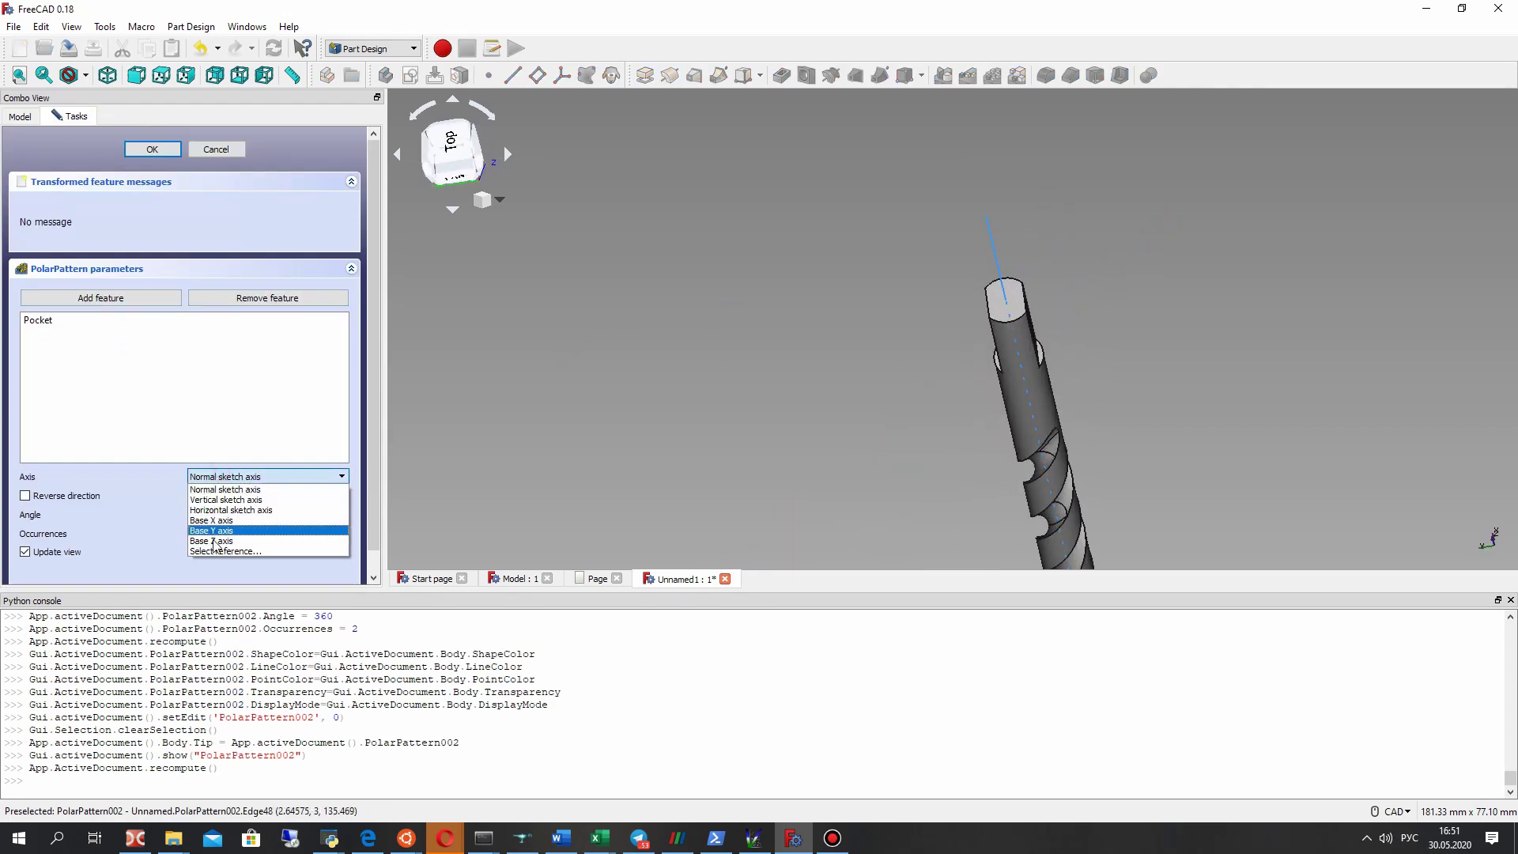
{"action": "left_click", "coordinate": [229, 523]}
{"action": "left_click", "coordinate": [168, 151]}
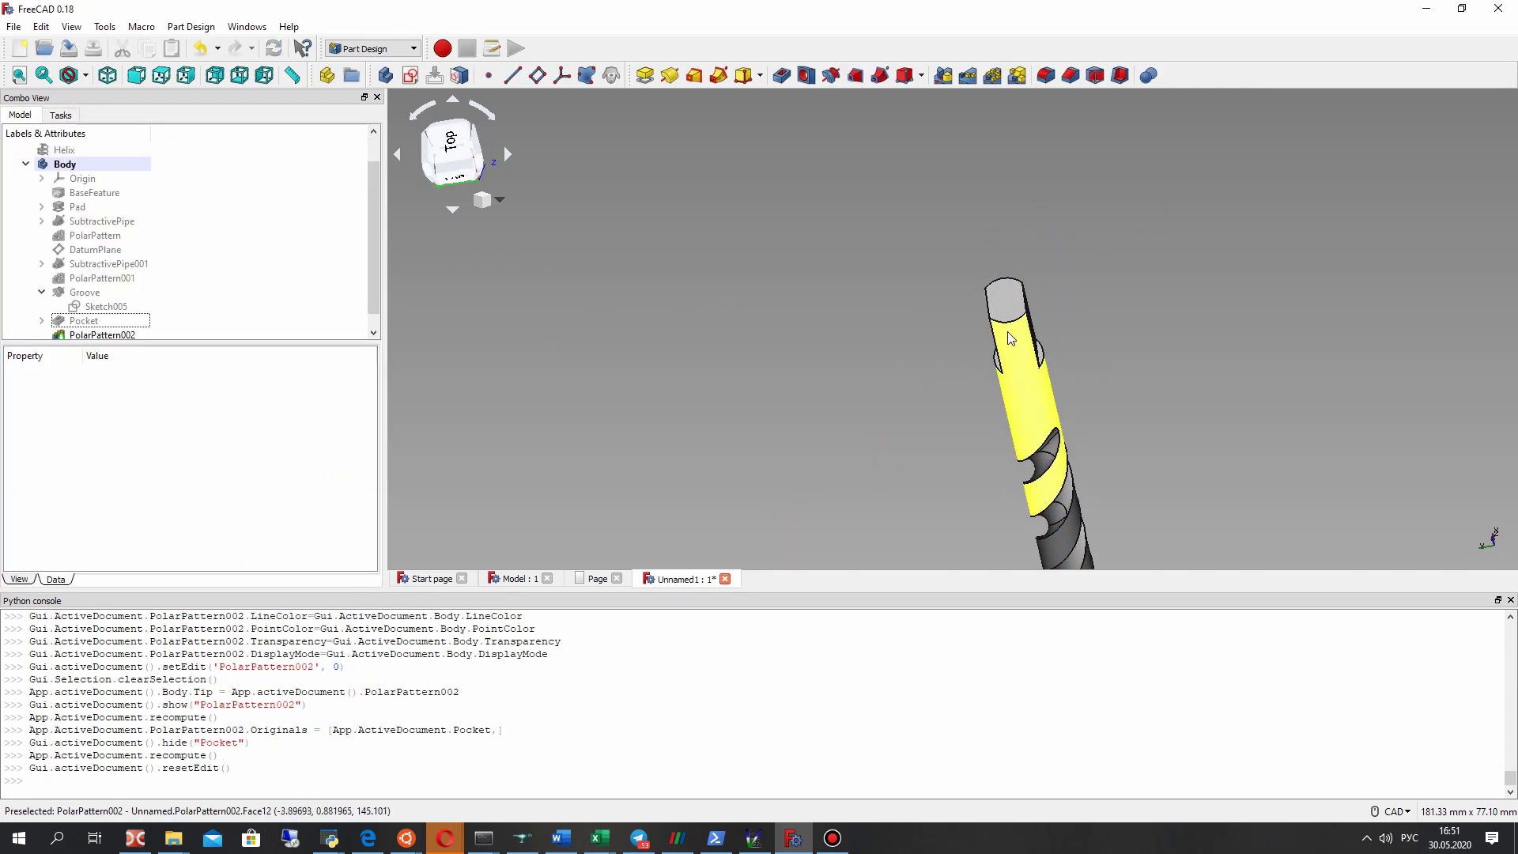
Step: Examine the drill bit from the shank flats along the flutes to the tip
{"action": "scroll", "coordinate": [1010, 340], "scroll_direction": "down", "scroll_amount": 8}
{"action": "scroll", "coordinate": [1015, 402], "scroll_direction": "up", "scroll_amount": 6}
{"action": "middle_click_drag", "start_coordinate": [1015, 401], "coordinate": [707, 239]}
{"action": "scroll", "coordinate": [901, 348], "scroll_direction": "down", "scroll_amount": 6}
{"action": "scroll", "coordinate": [901, 368], "scroll_direction": "up", "scroll_amount": 4}
{"action": "middle_click_drag", "start_coordinate": [1077, 315], "coordinate": [1056, 411]}
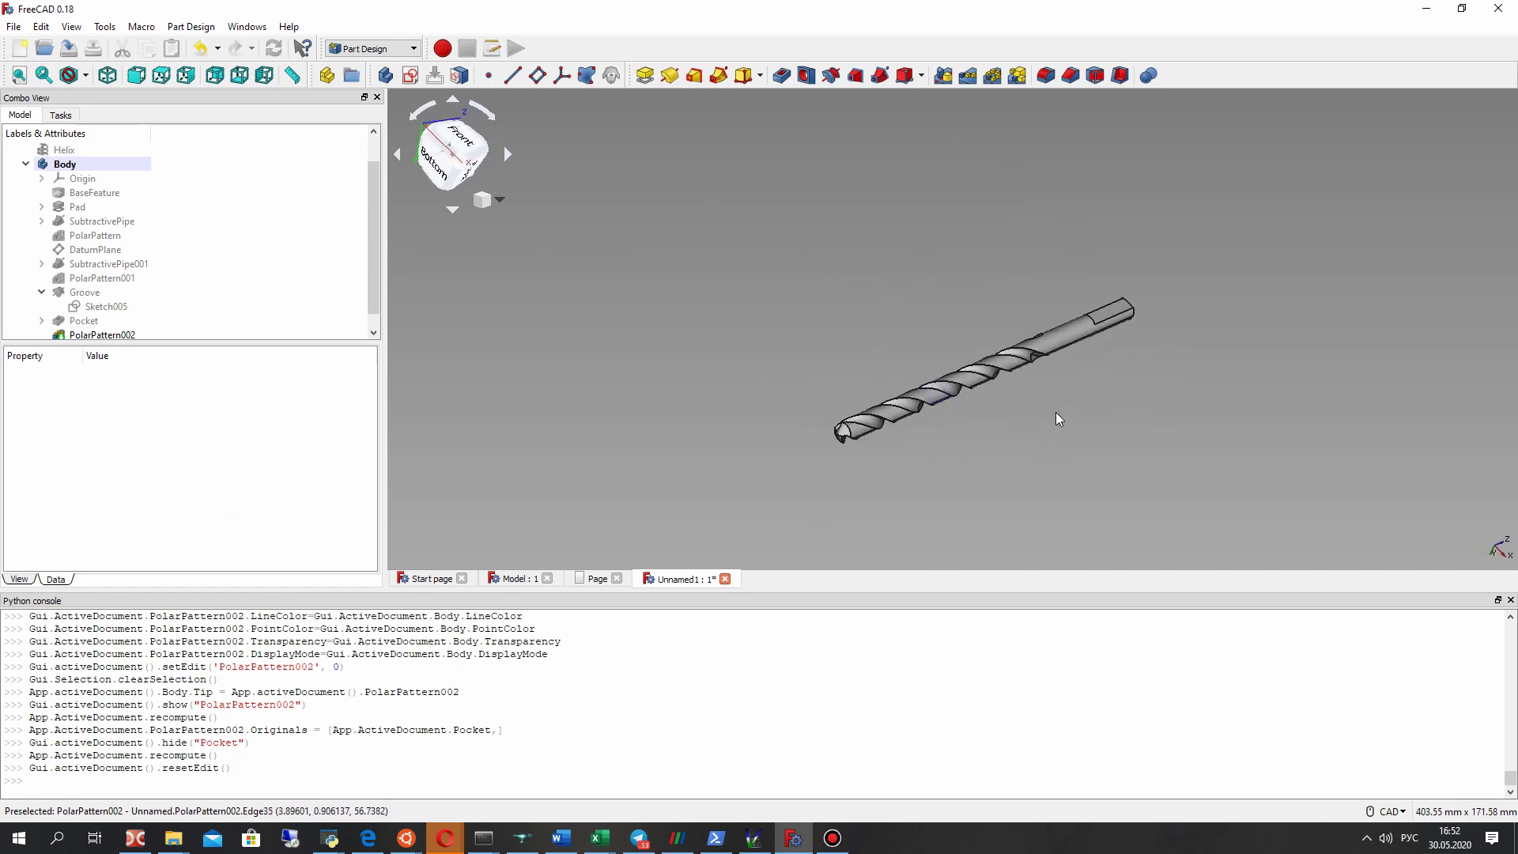
{"action": "scroll", "coordinate": [961, 372], "scroll_direction": "up", "scroll_amount": 3}
{"action": "scroll", "coordinate": [118, 322], "scroll_direction": "down", "scroll_amount": 1}
Step: Set the Refine property of the shank flats' polar pattern to true
{"action": "left_click", "coordinate": [119, 322]}
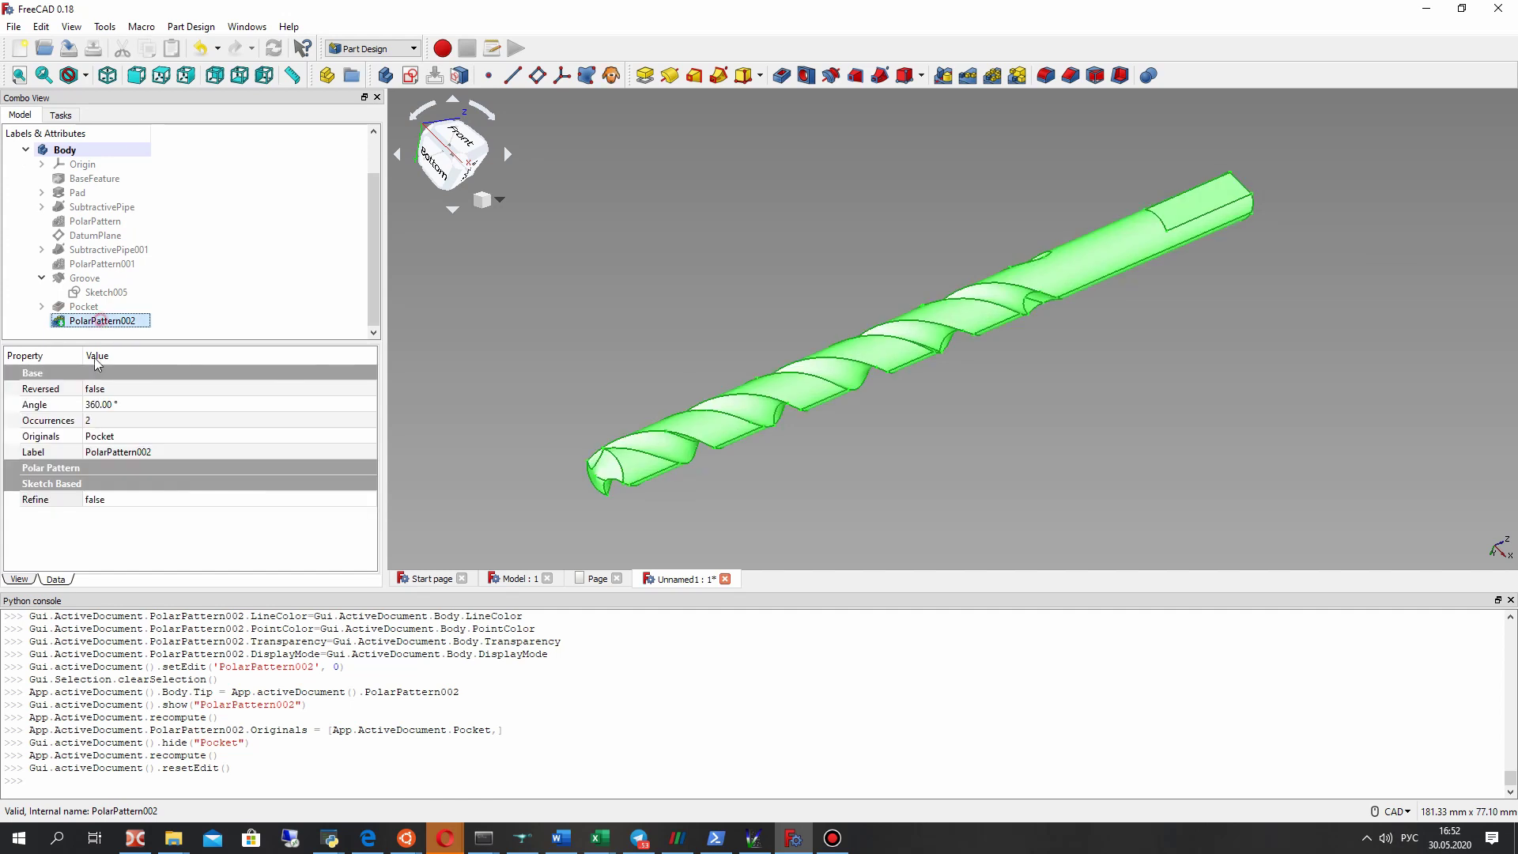
{"action": "left_click", "coordinate": [93, 499]}
{"action": "left_click", "coordinate": [93, 499]}
{"action": "left_click", "coordinate": [97, 527]}
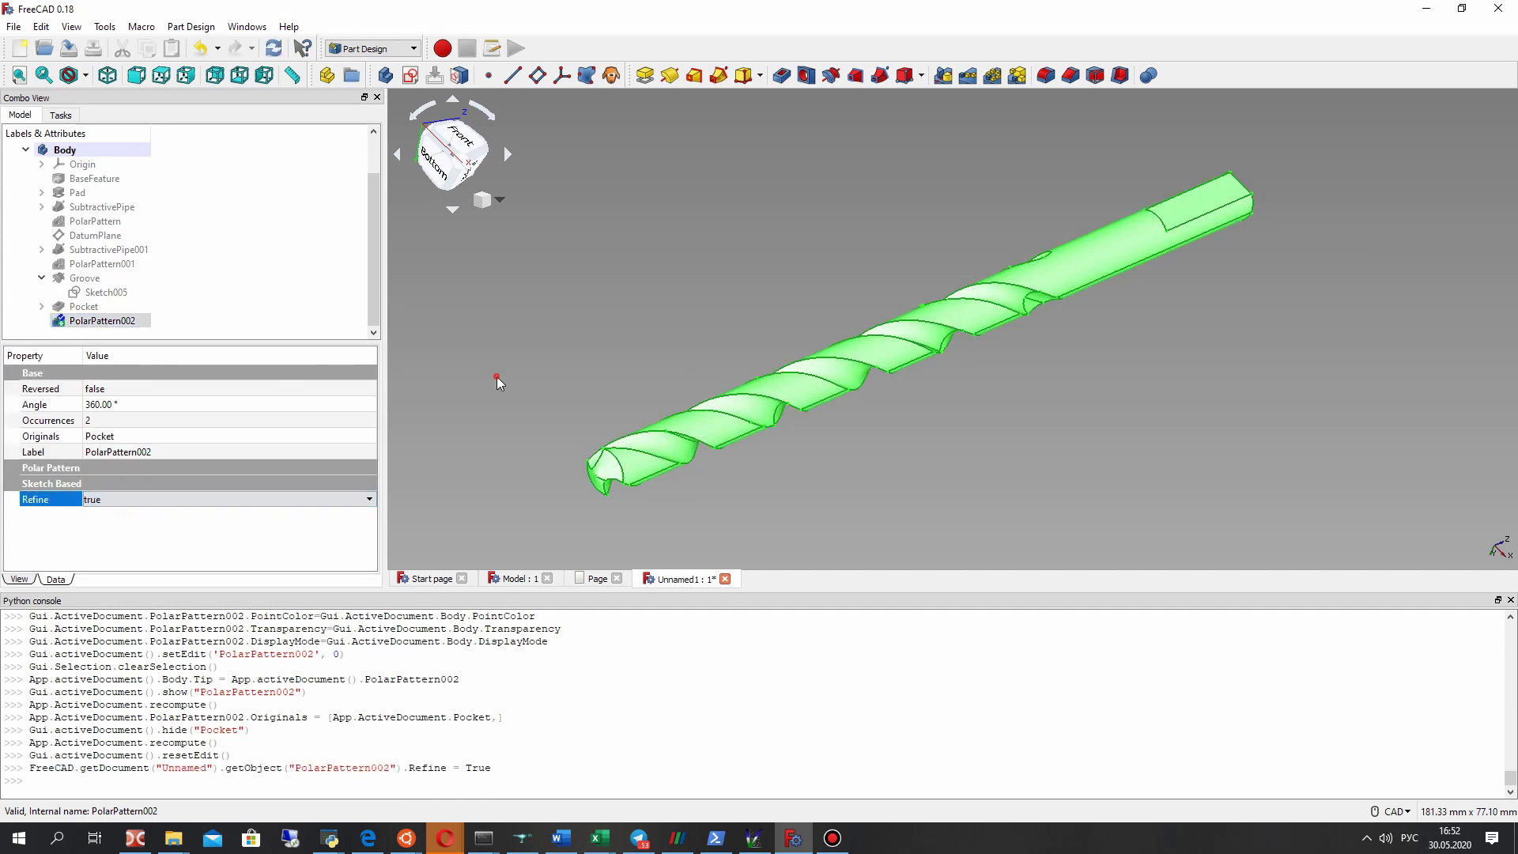
{"action": "left_click", "coordinate": [965, 361]}
{"action": "middle_click_drag", "start_coordinate": [955, 365], "coordinate": [793, 261]}
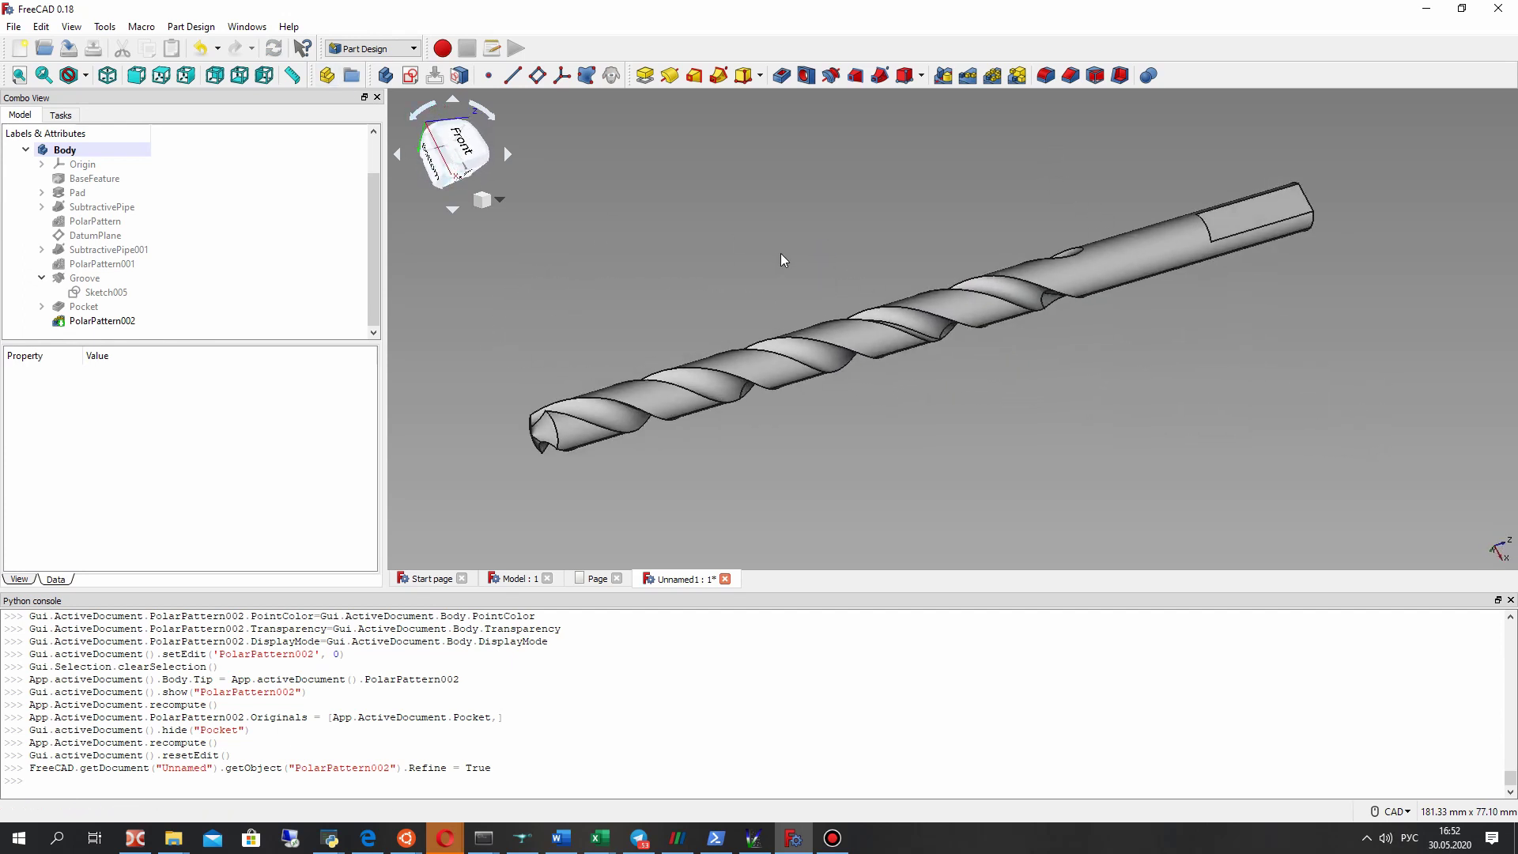